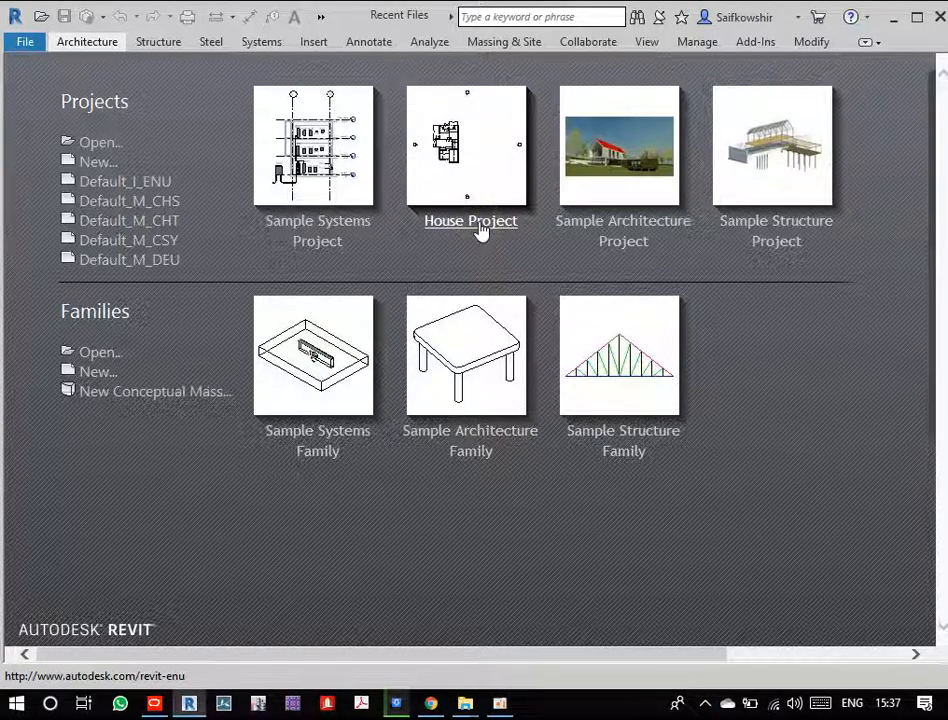
- Open the recent House Project and bring its Level 1 floor plan into view
left_click(479, 227)
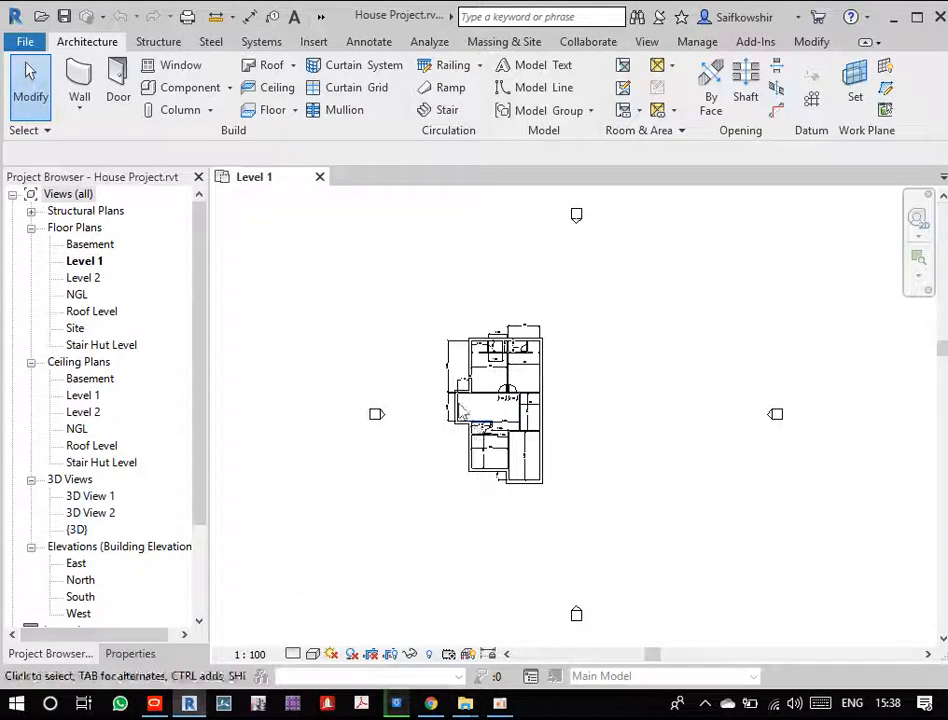
scroll(523, 380, "up", 5)
scroll(560, 405, "down", 2)
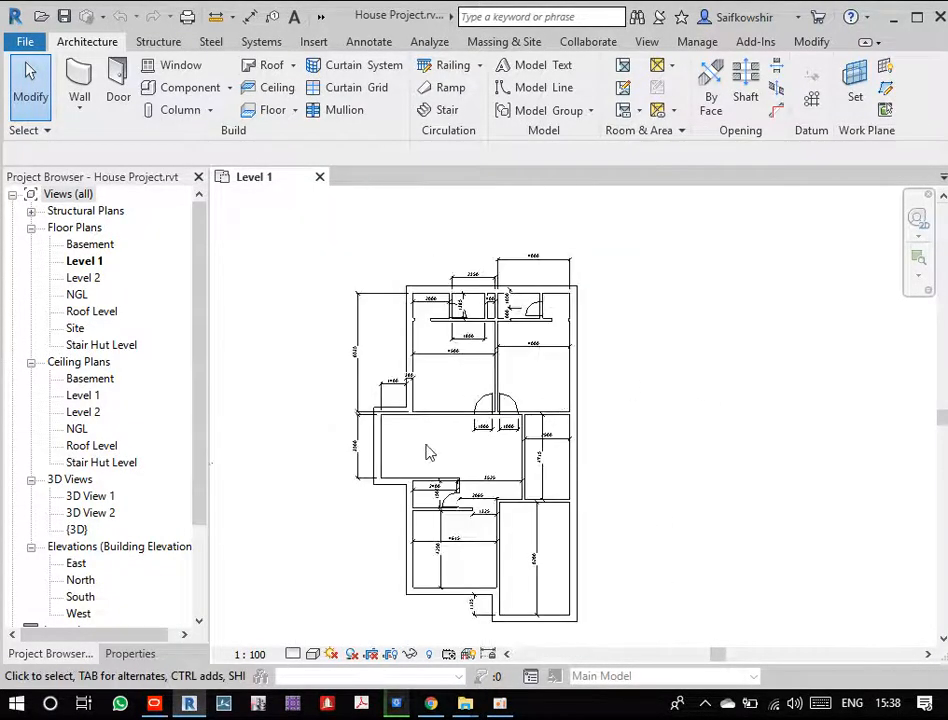
- Examine the room layout, door openings and dimensions on the Level 1 floor plan
middle_click_drag(425, 451, 565, 408)
scroll(560, 400, "up", 2)
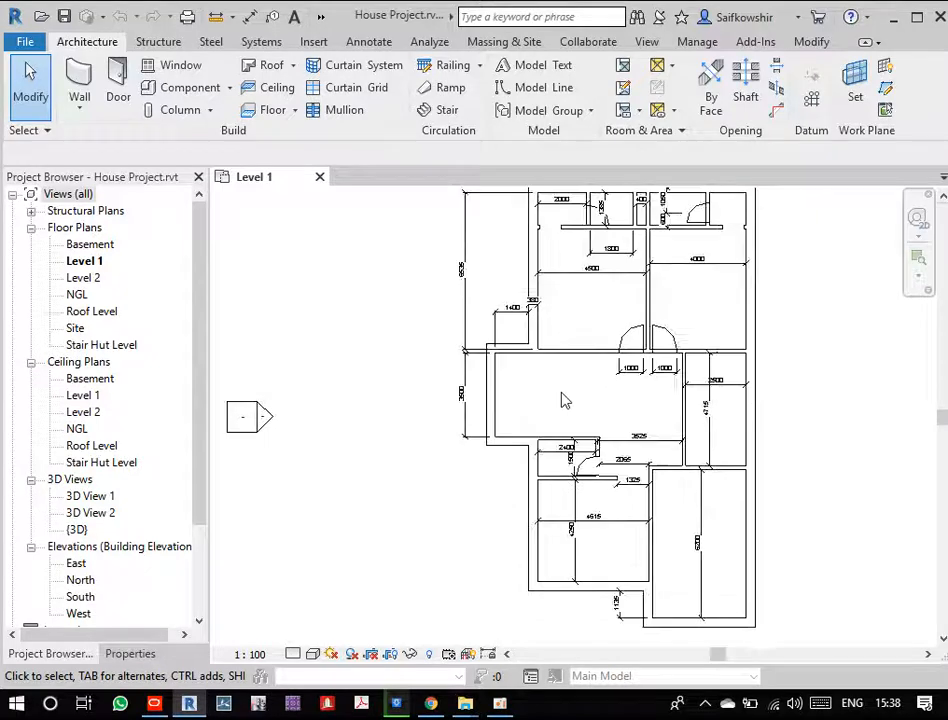
middle_click_drag(695, 364, 628, 377)
middle_click_drag(585, 477, 556, 430)
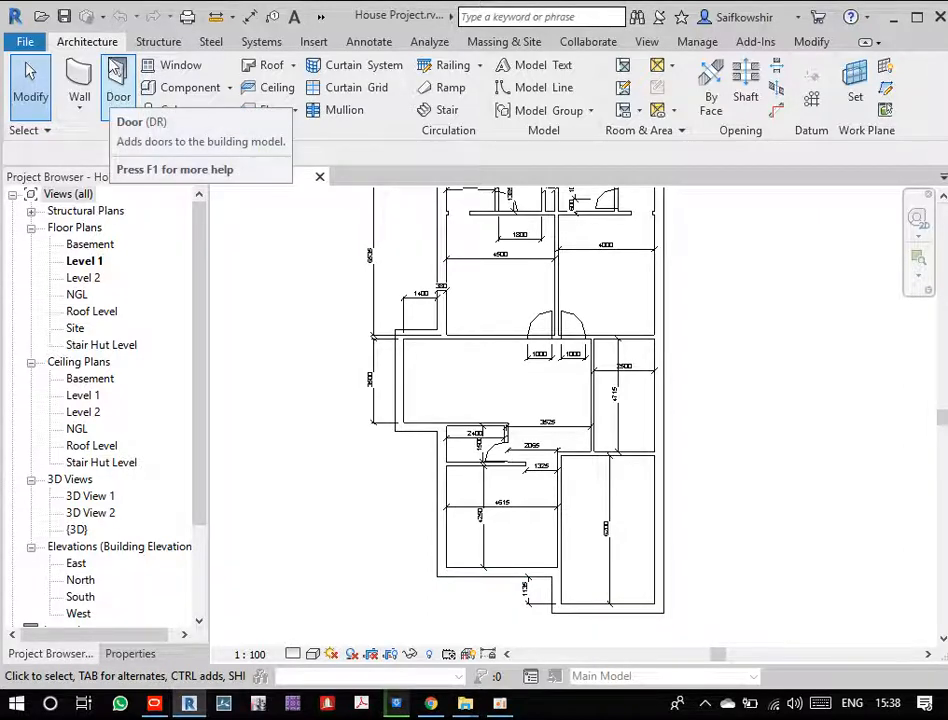
scroll(662, 505, "down", 1)
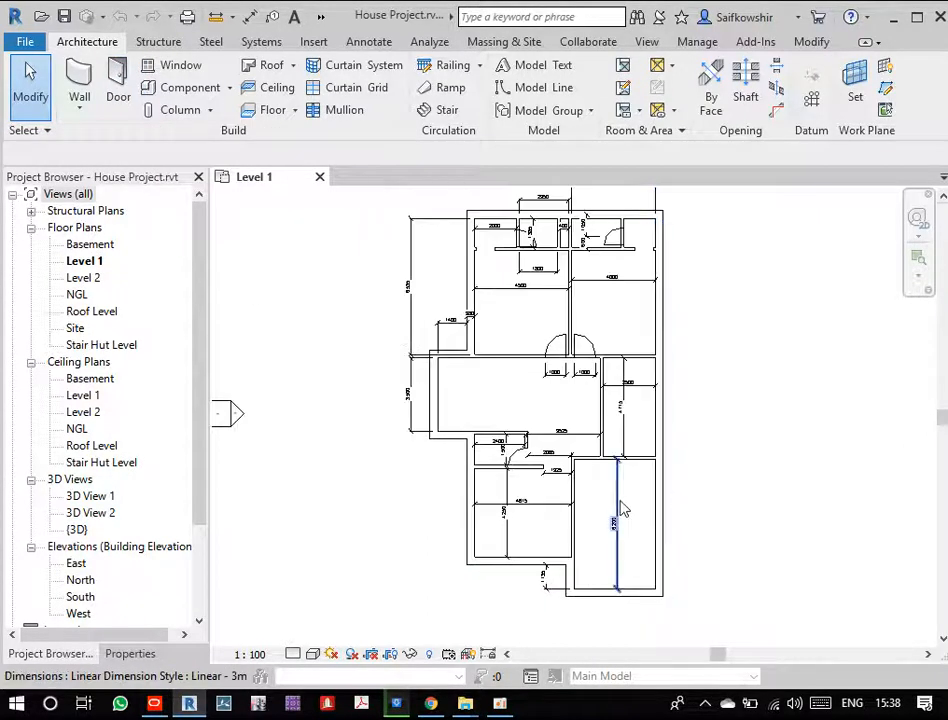
middle_click_drag(622, 510, 698, 518)
scroll(645, 500, "up", 2)
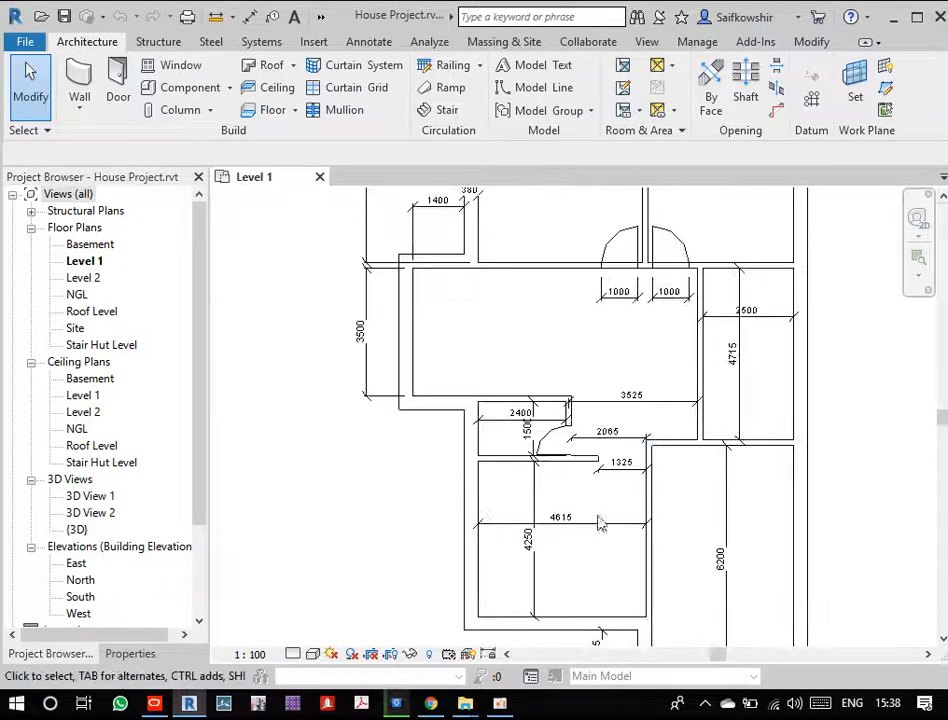
middle_click_drag(600, 524, 565, 435)
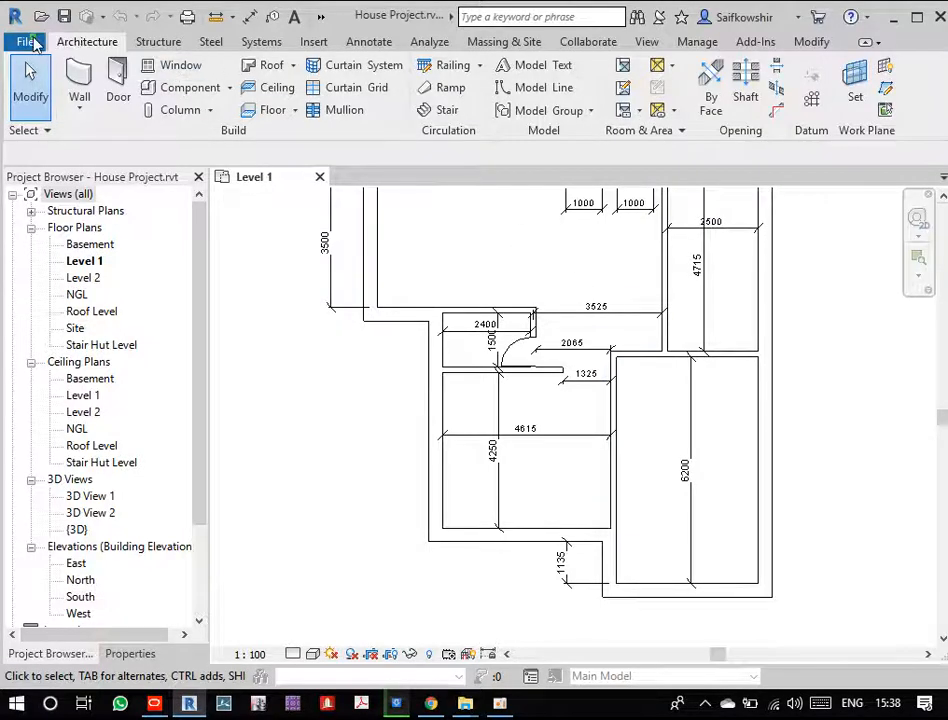
- Review the program's file locations for project templates and family template files
left_click(28, 41)
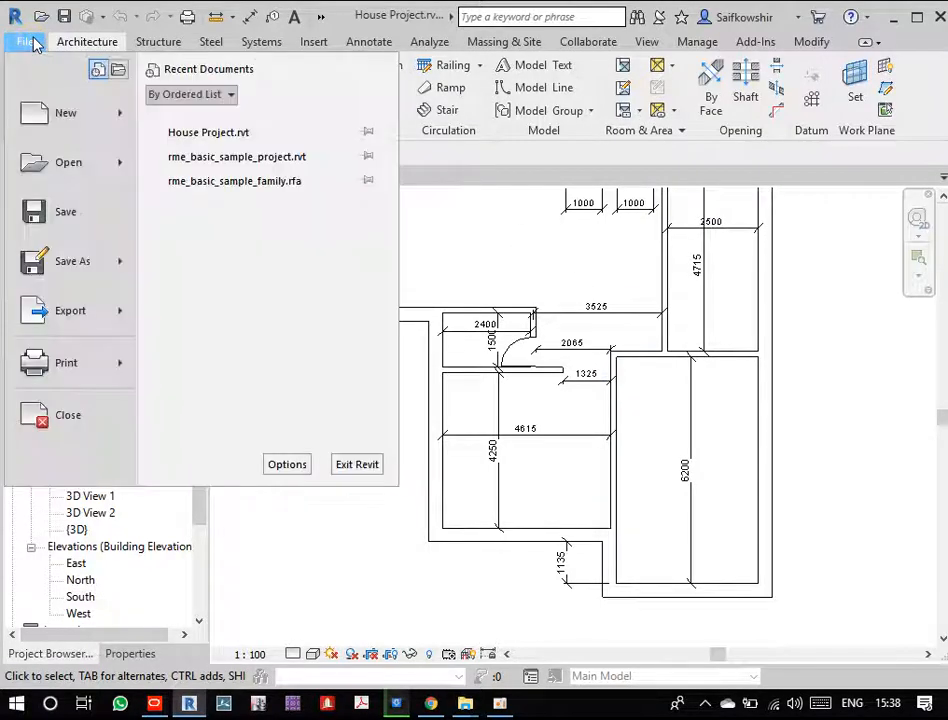
left_click(287, 466)
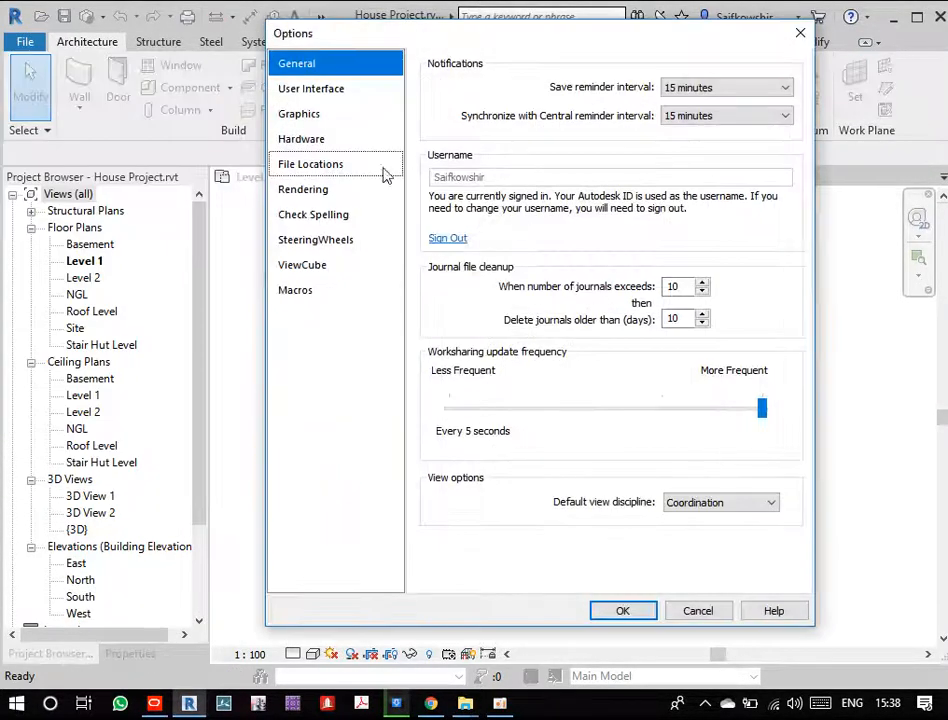
left_click(338, 164)
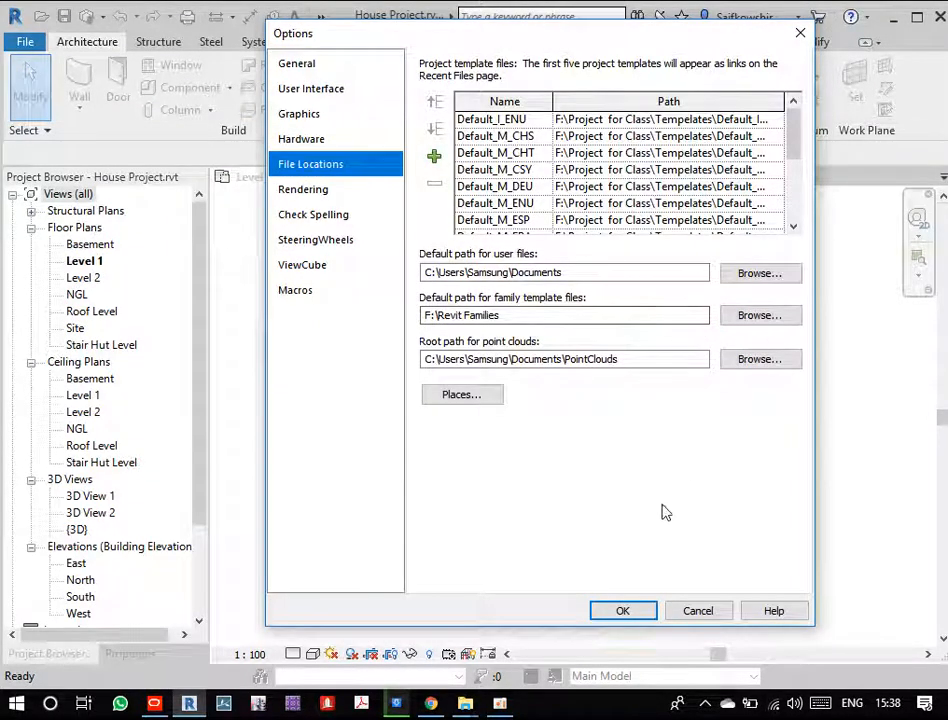
left_click(632, 615)
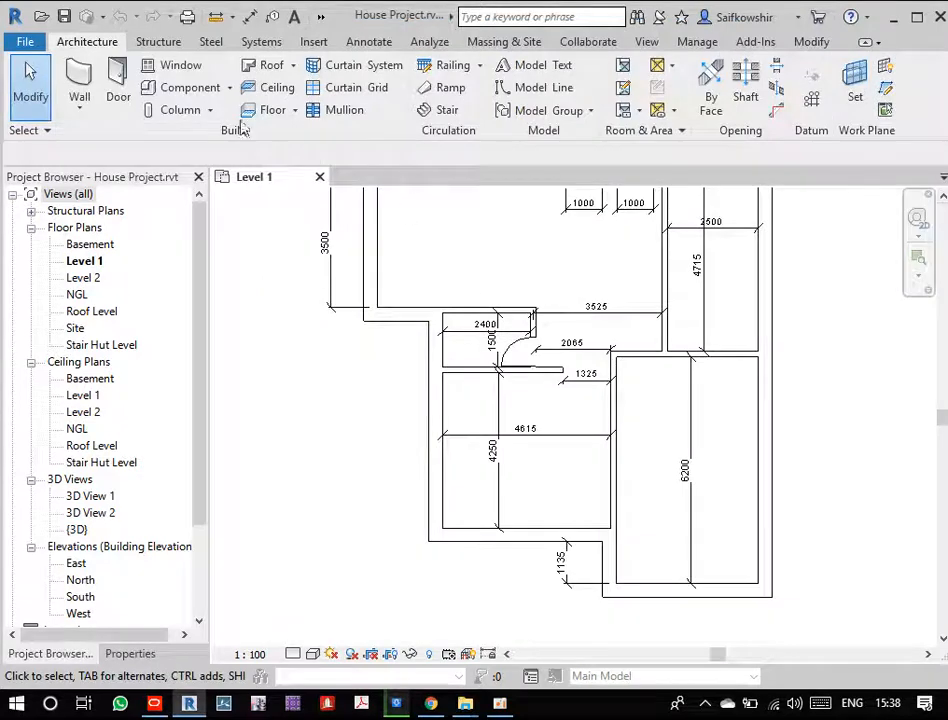
- Start the Door command with its properties shown, and browse the Revit Families library with folders displayed as thumbnails
left_click(118, 88)
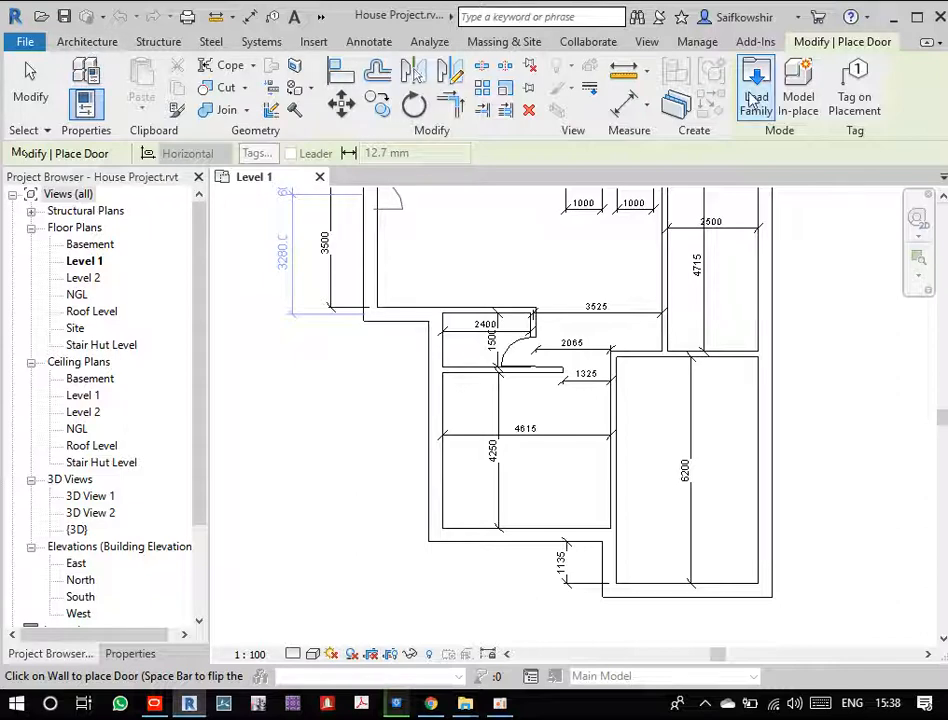
left_click(150, 653)
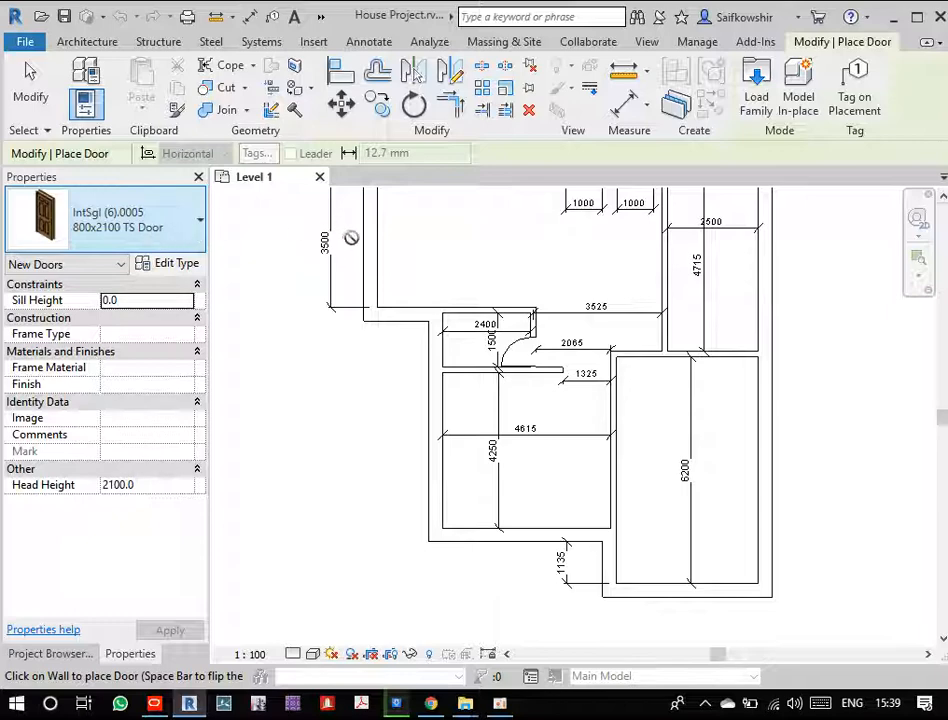
left_click(763, 75)
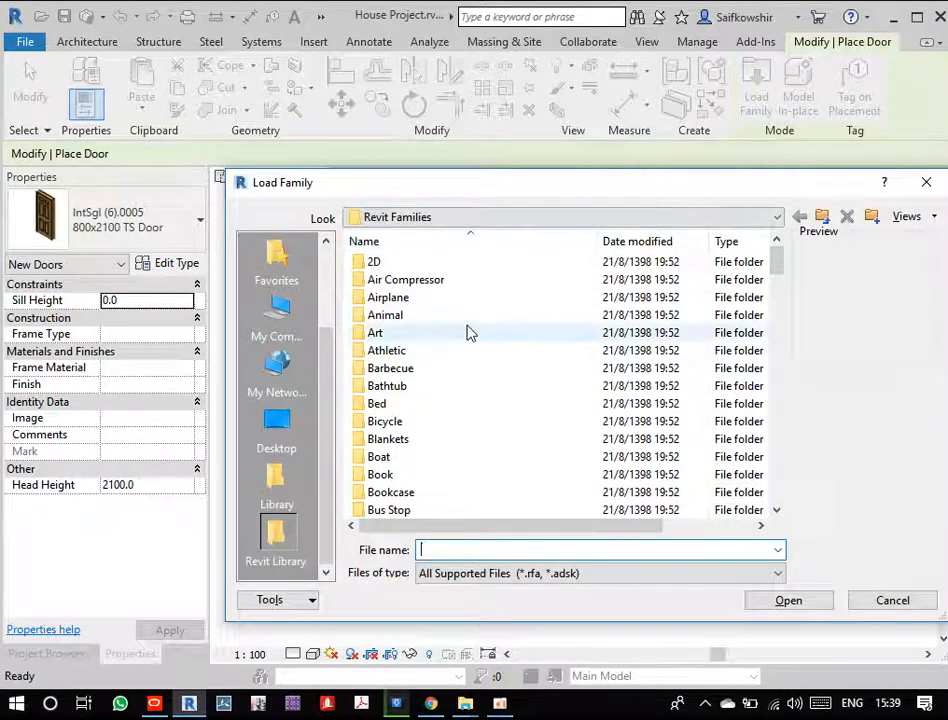
type("d")
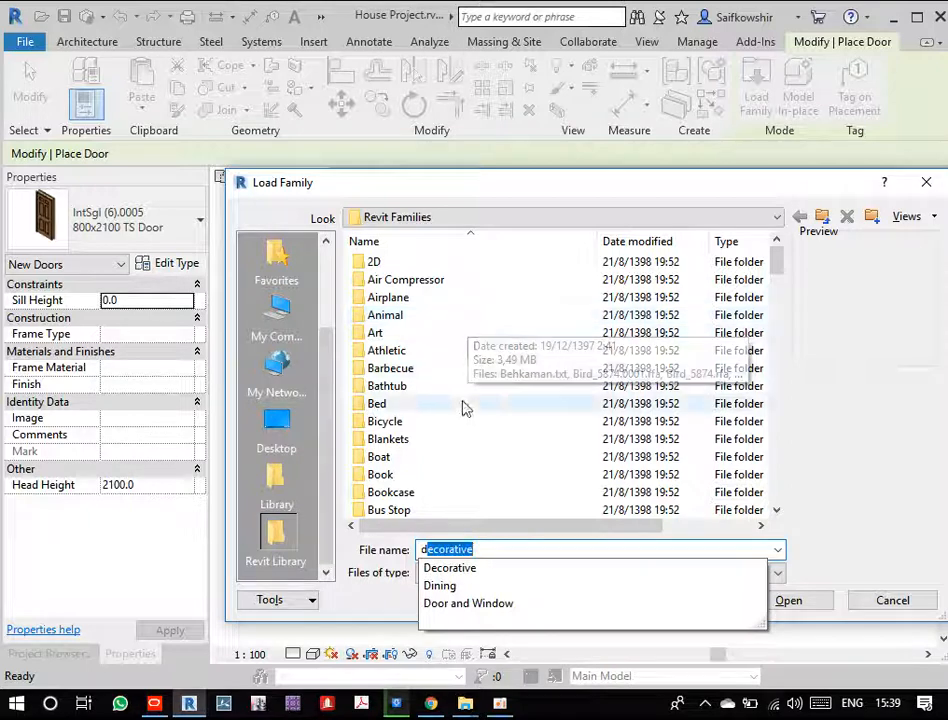
left_click(918, 218)
left_click(872, 279)
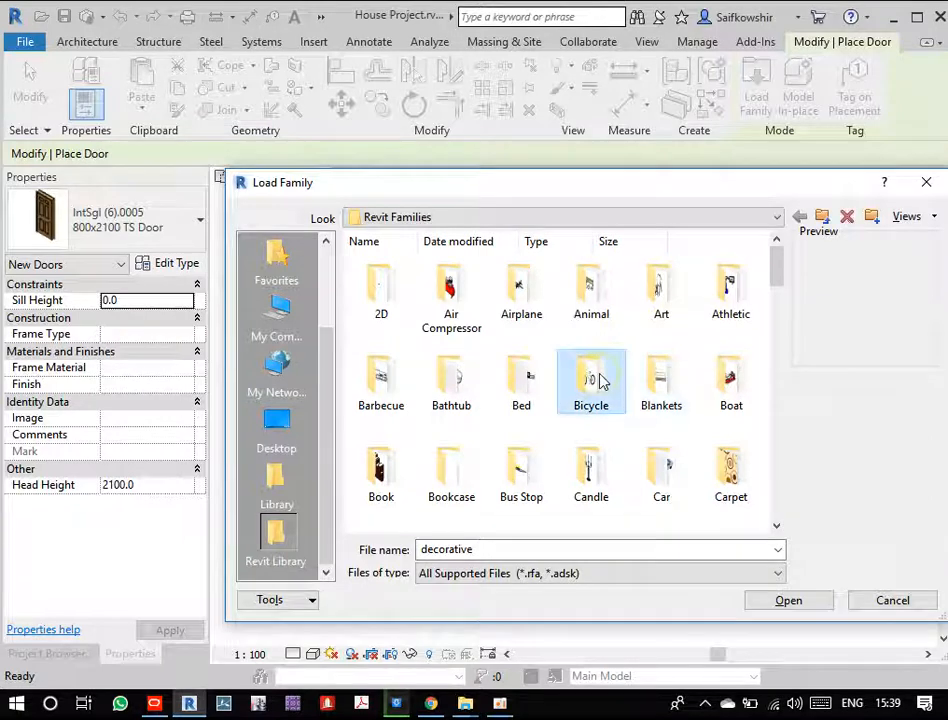
- Load the door family ExtSgl w Side Panel.rfa from the Doors folder inside Door and Window
scroll(600, 380, "down", 3)
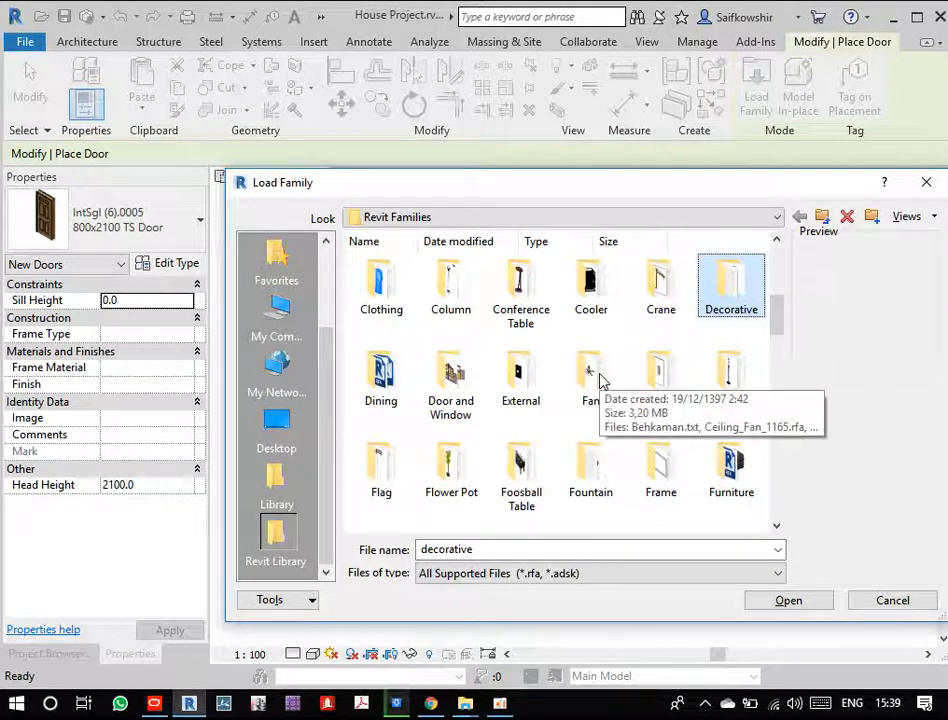
double_click(465, 372)
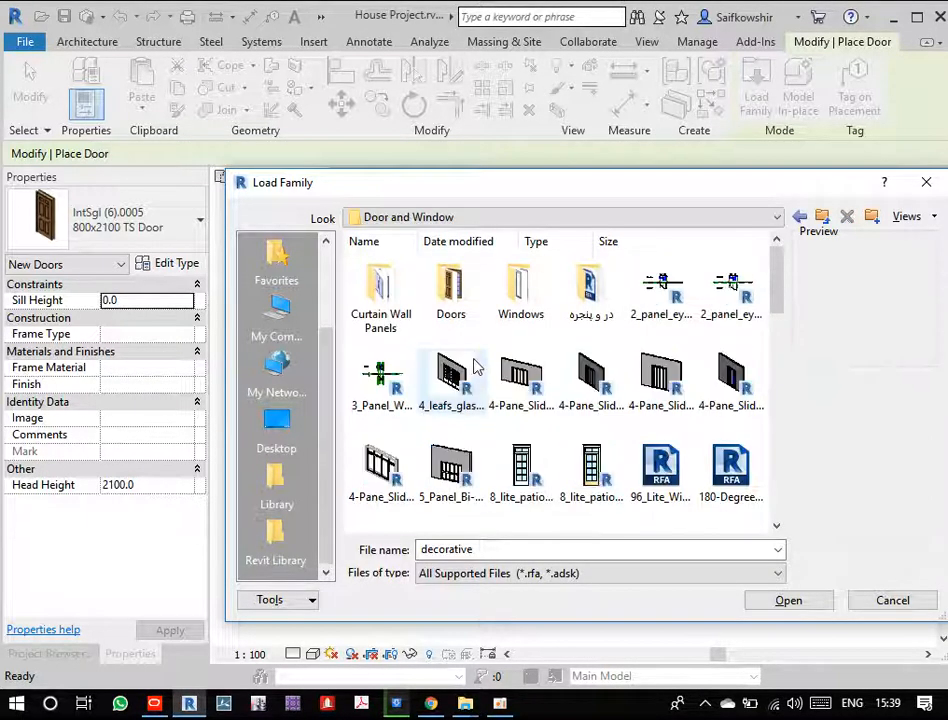
double_click(455, 303)
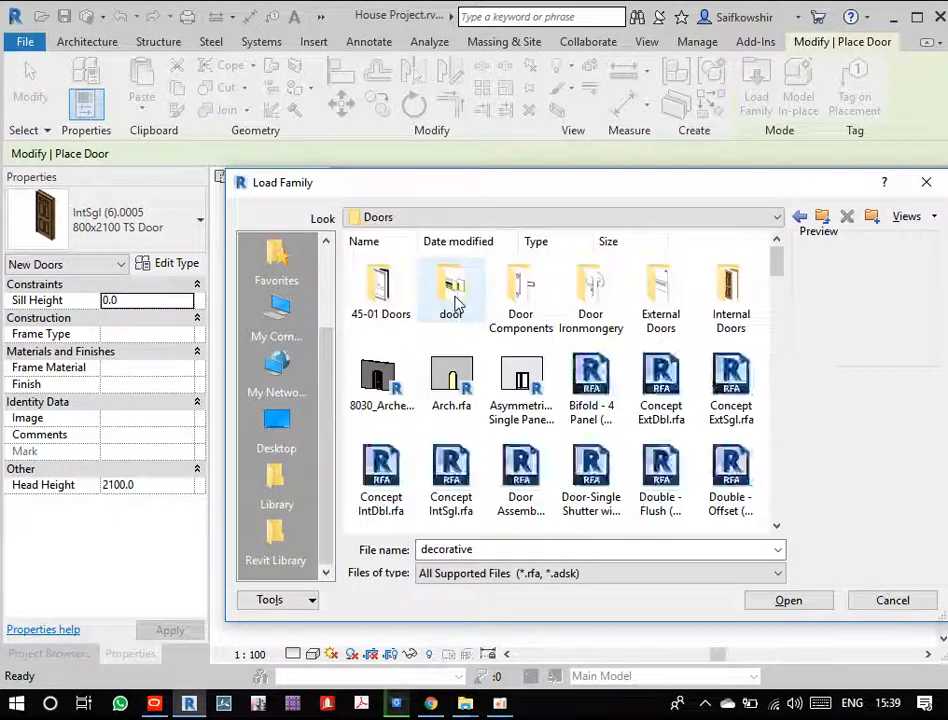
scroll(565, 440, "down", 3)
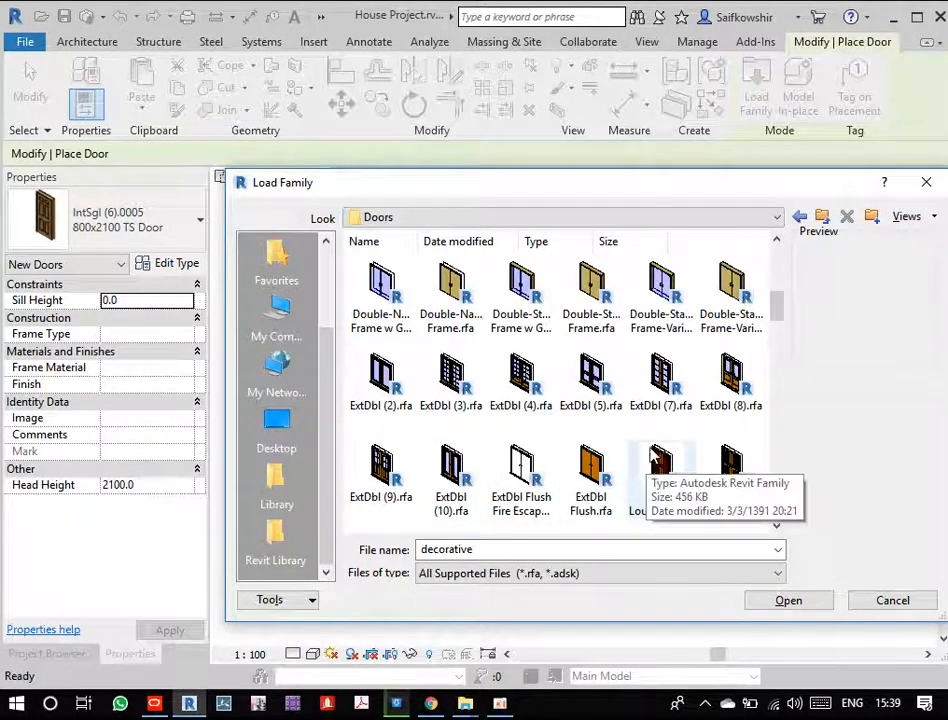
scroll(654, 438, "down", 3)
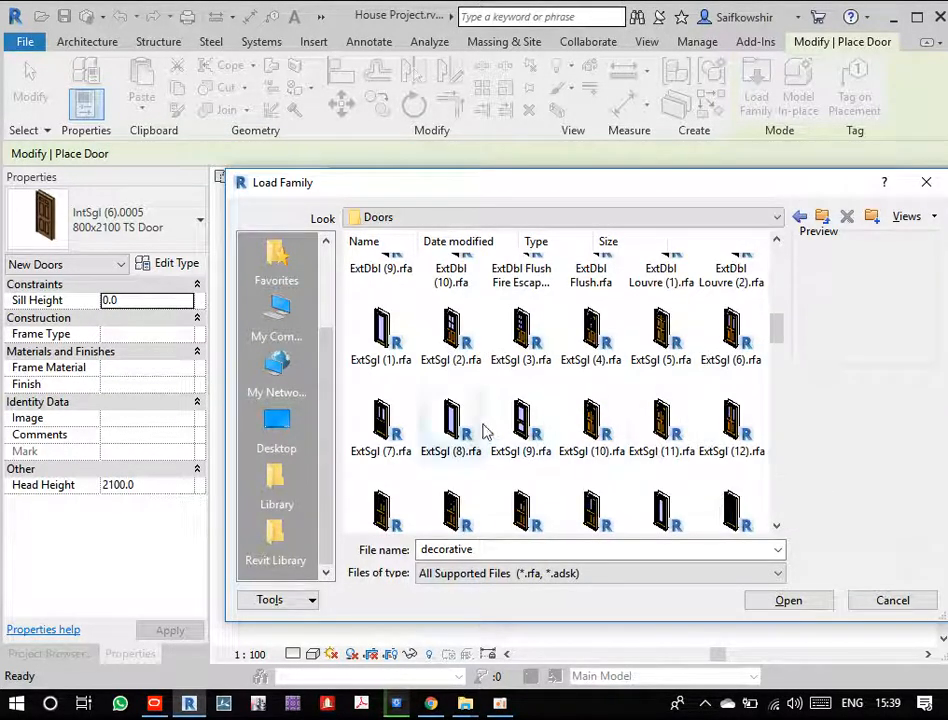
scroll(540, 432, "down", 3)
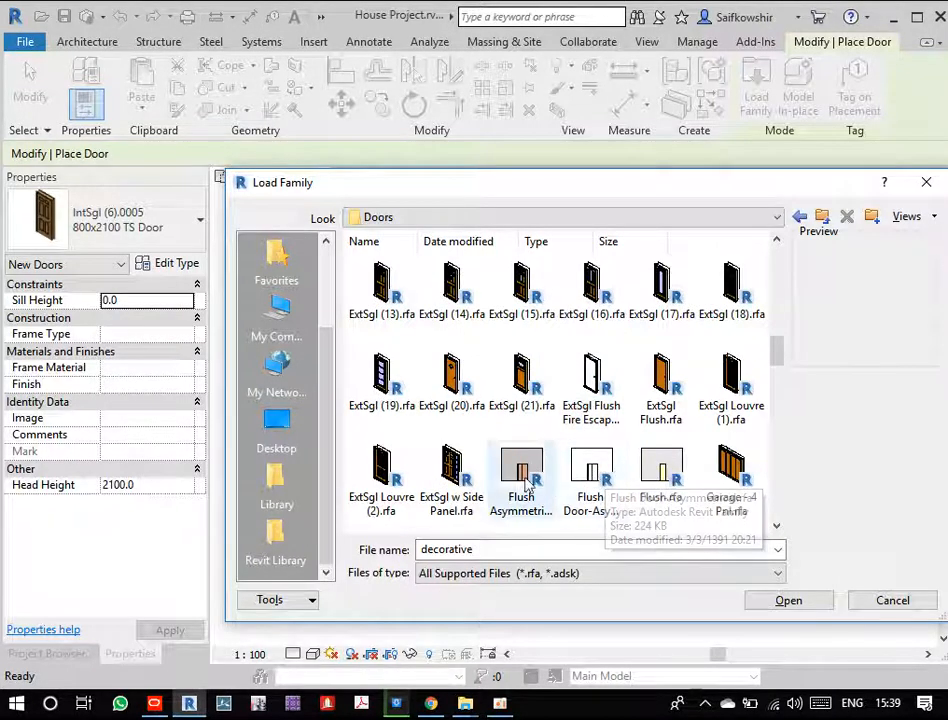
left_click(452, 478)
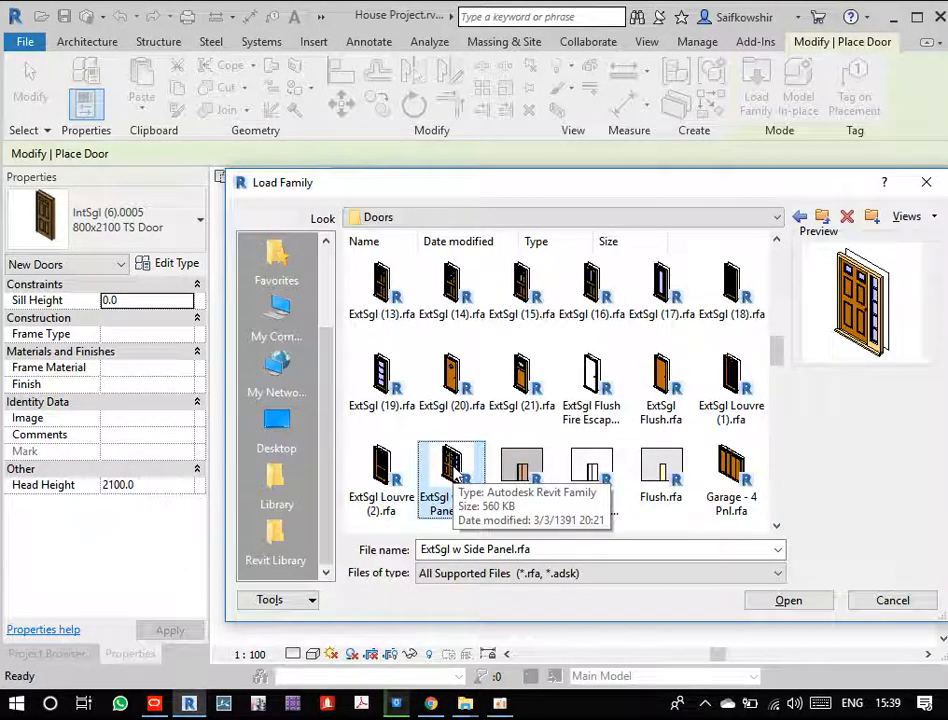
left_click(778, 602)
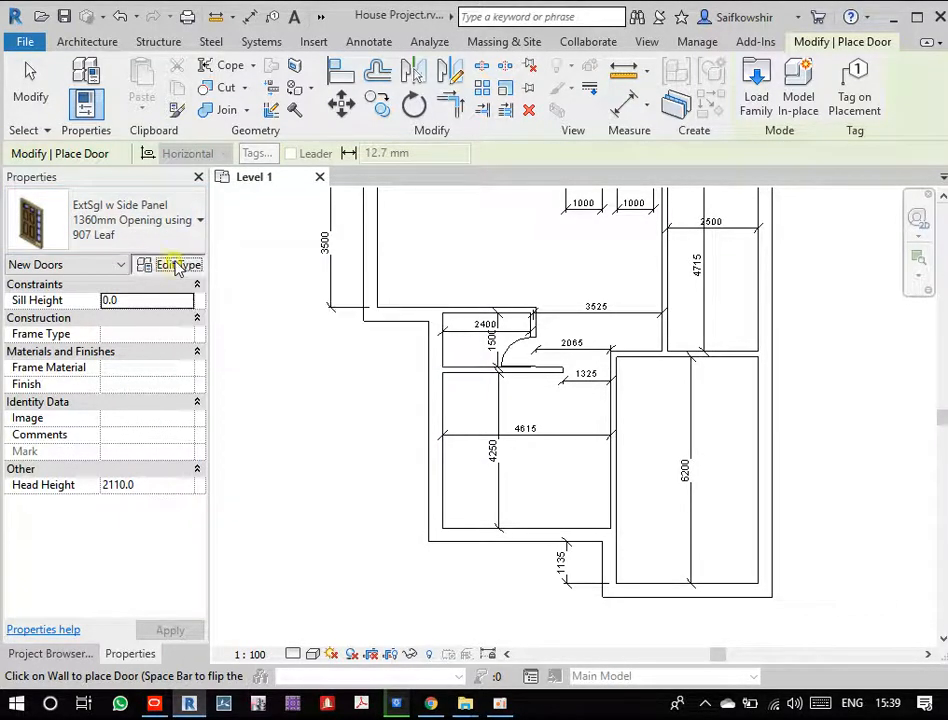
- Set the ExtSgl w Side Panel door type's width to 1200 and height to 2100, and apply the changes
left_click(176, 265)
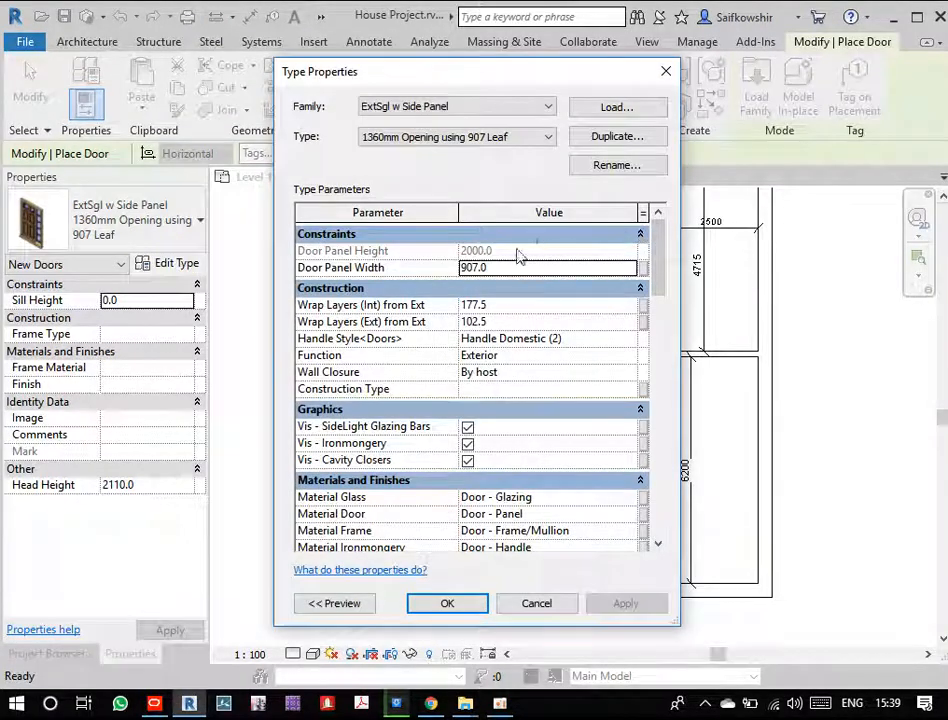
left_click_drag(658, 271, 654, 415)
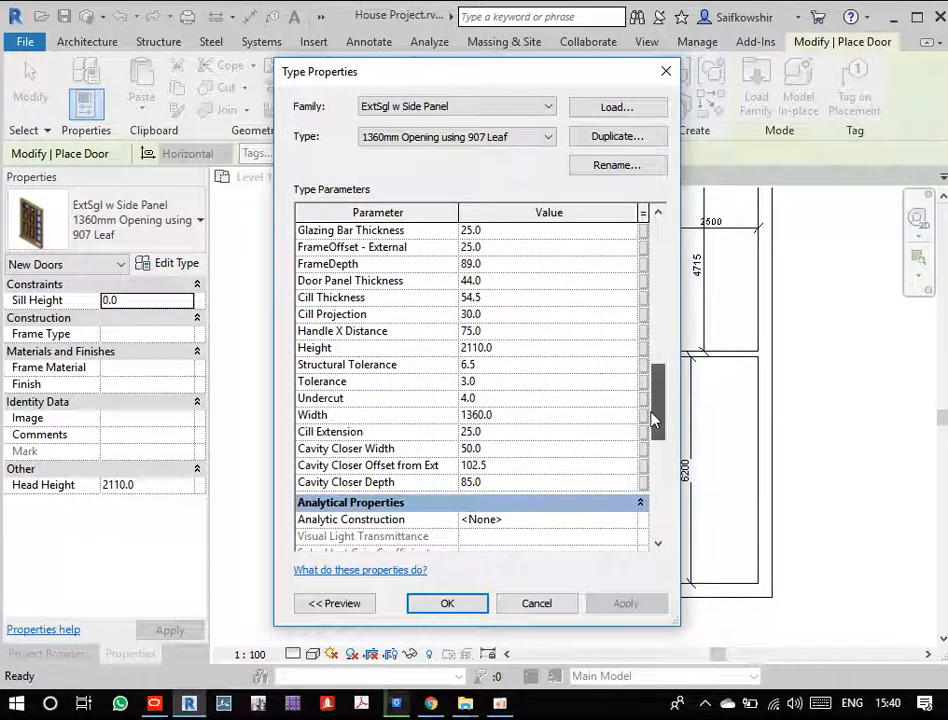
left_click(519, 413)
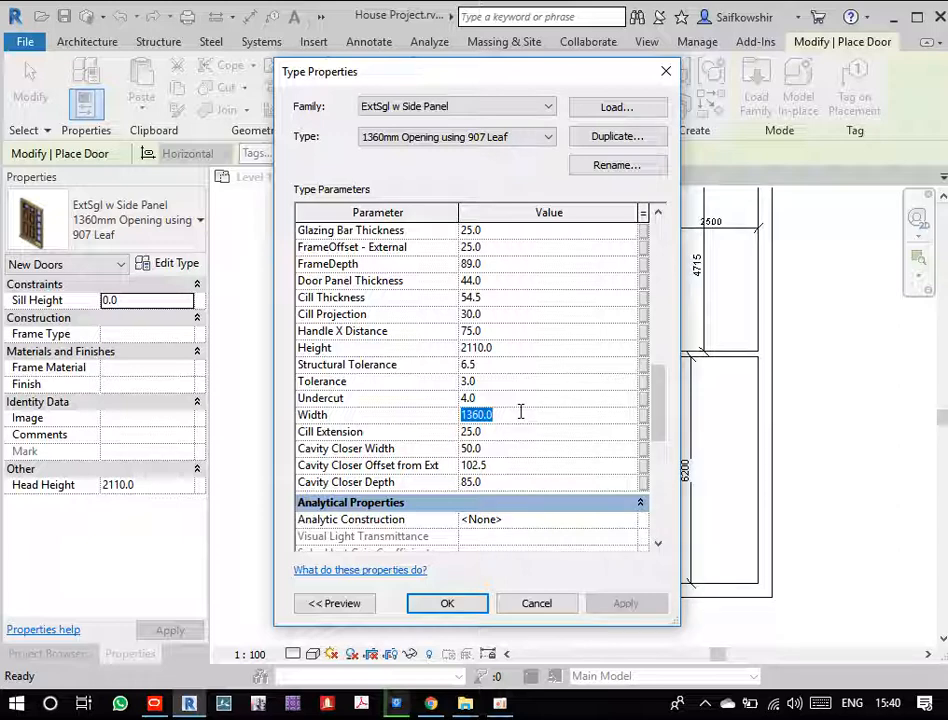
type("1")
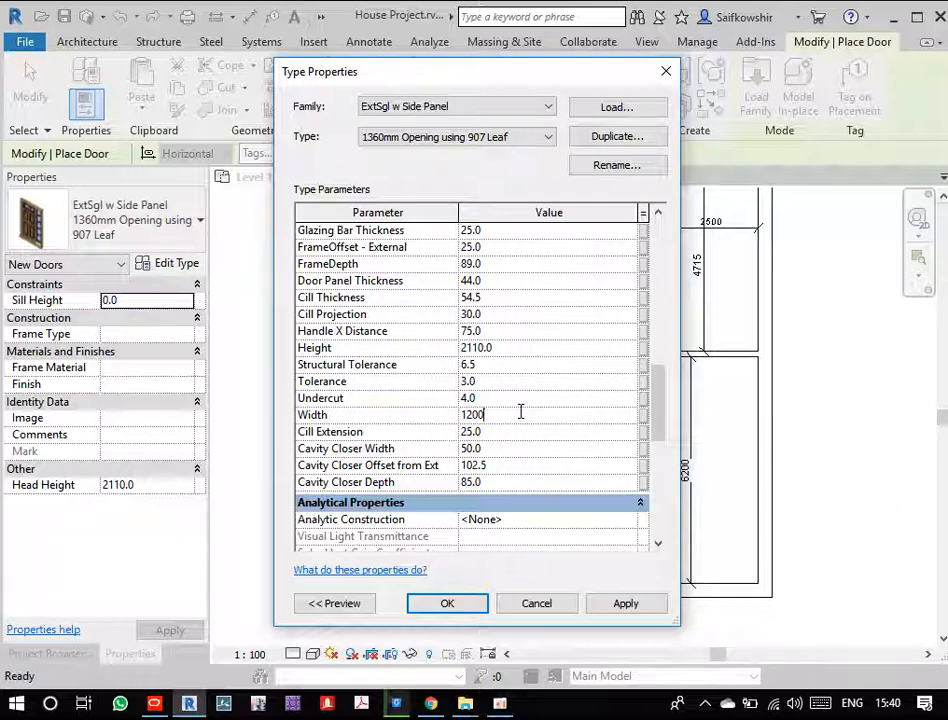
left_click(518, 381)
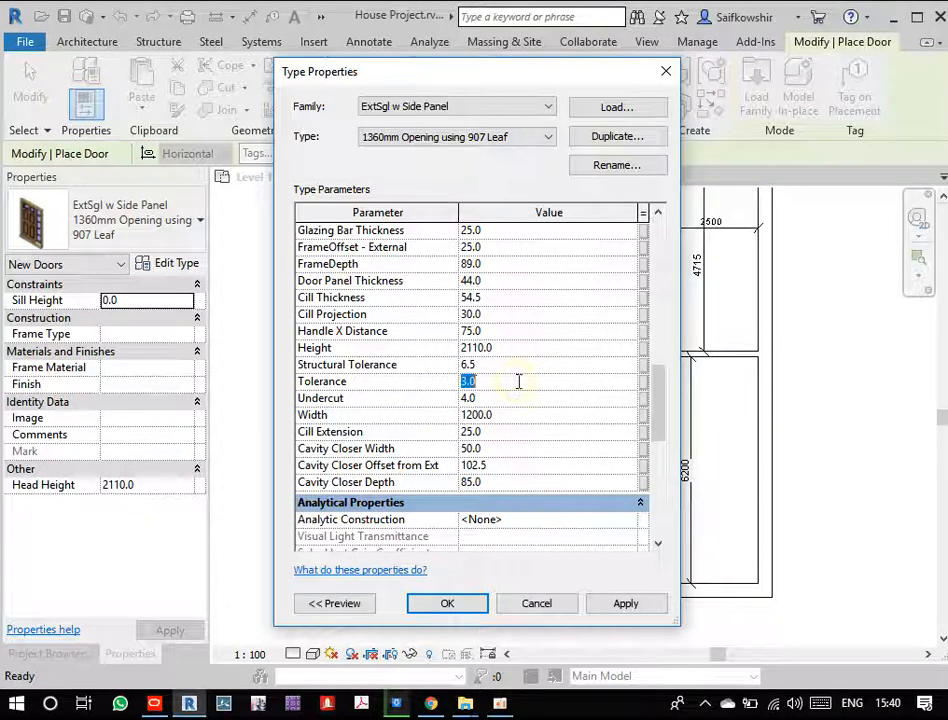
left_click(546, 345)
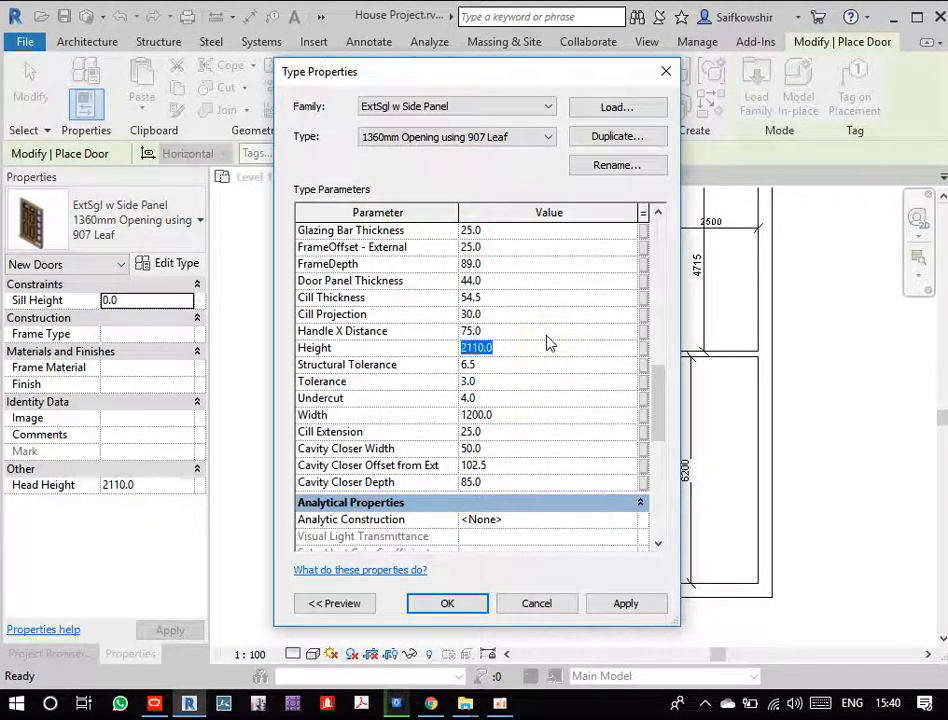
type("2100")
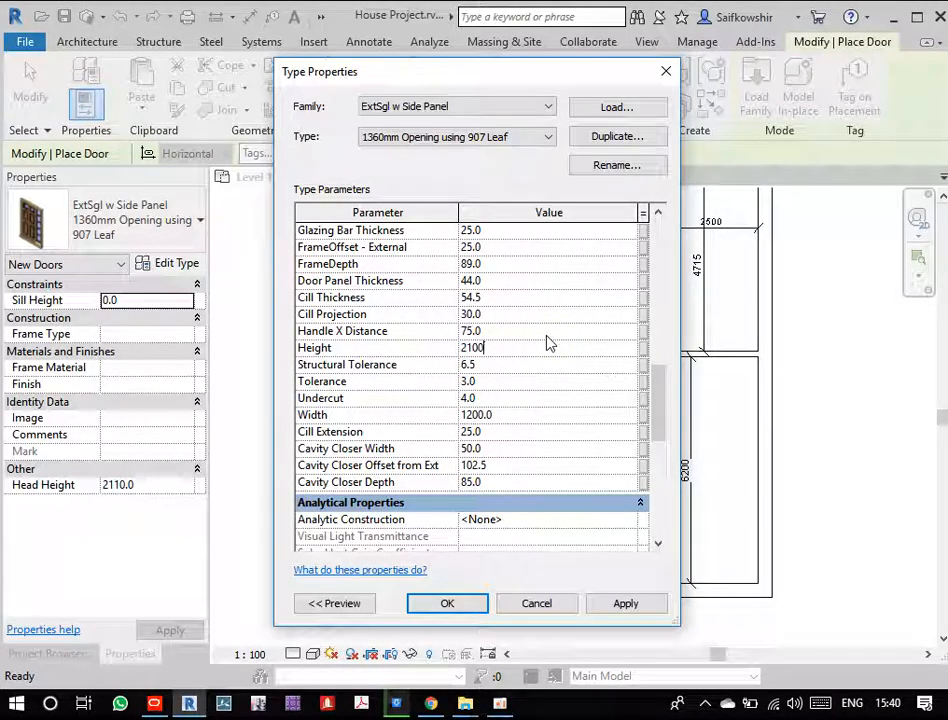
left_click(626, 604)
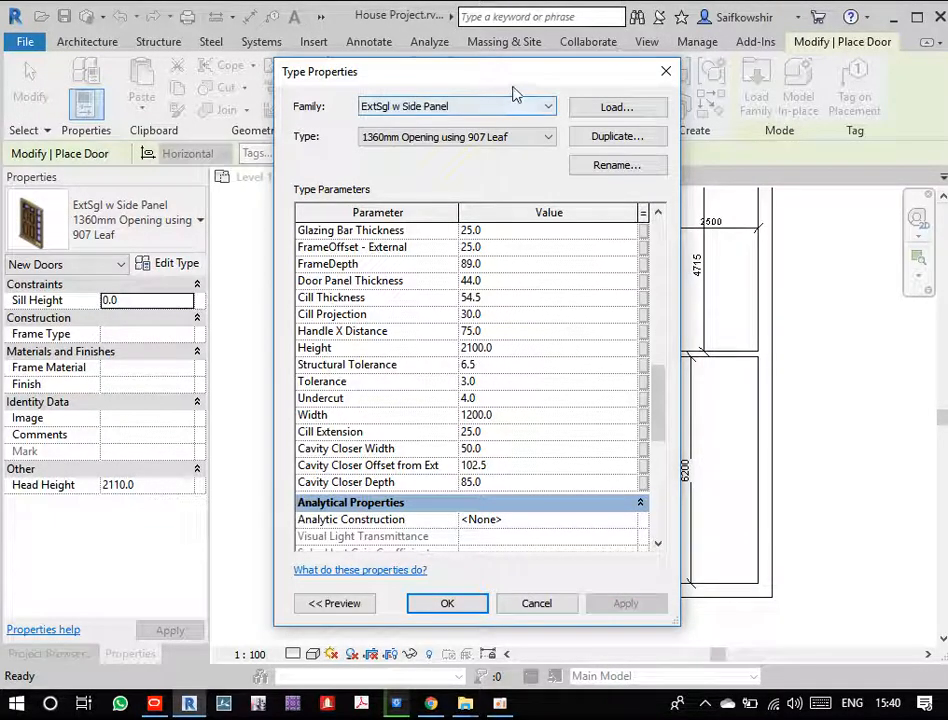
- Preview the ExtSgl w Side Panel door from the front and in 3D View: {3D}1, and accept the type properties
left_click_drag(521, 79, 616, 68)
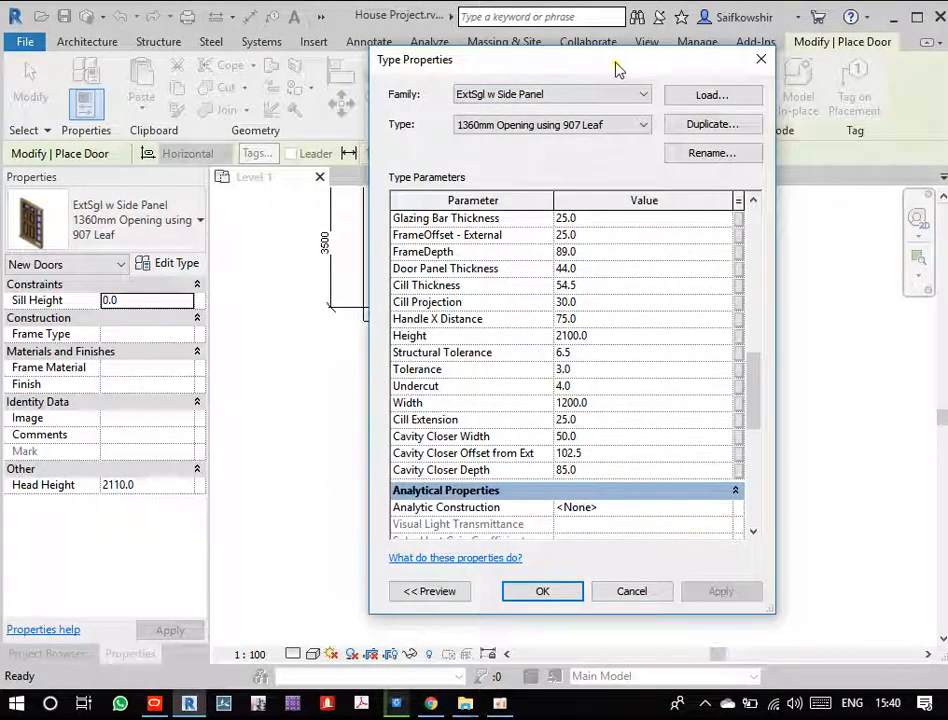
left_click(433, 591)
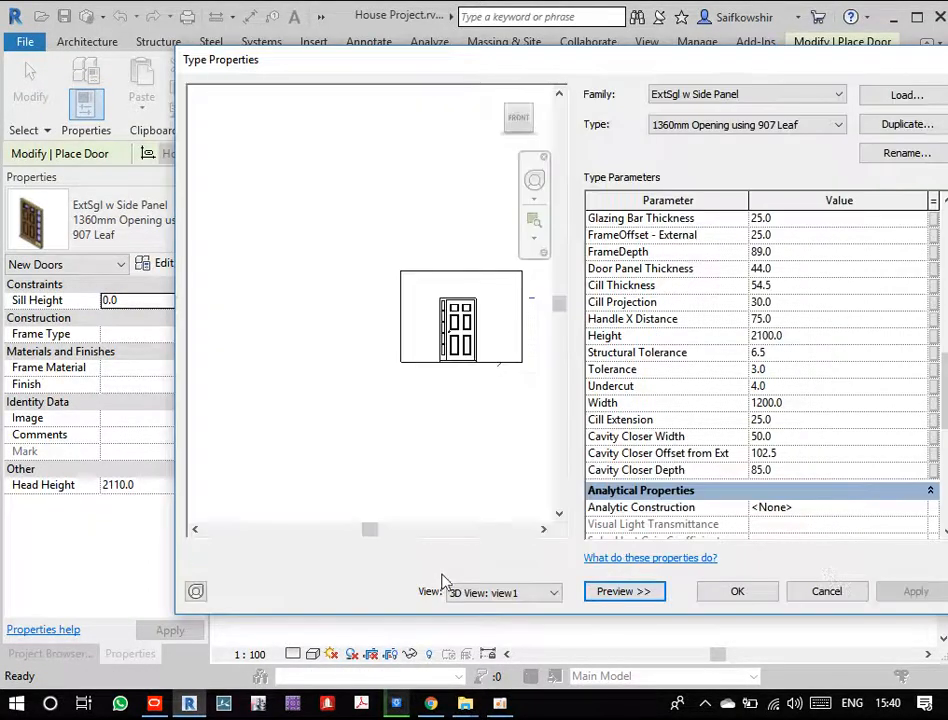
scroll(478, 313, "up", 5)
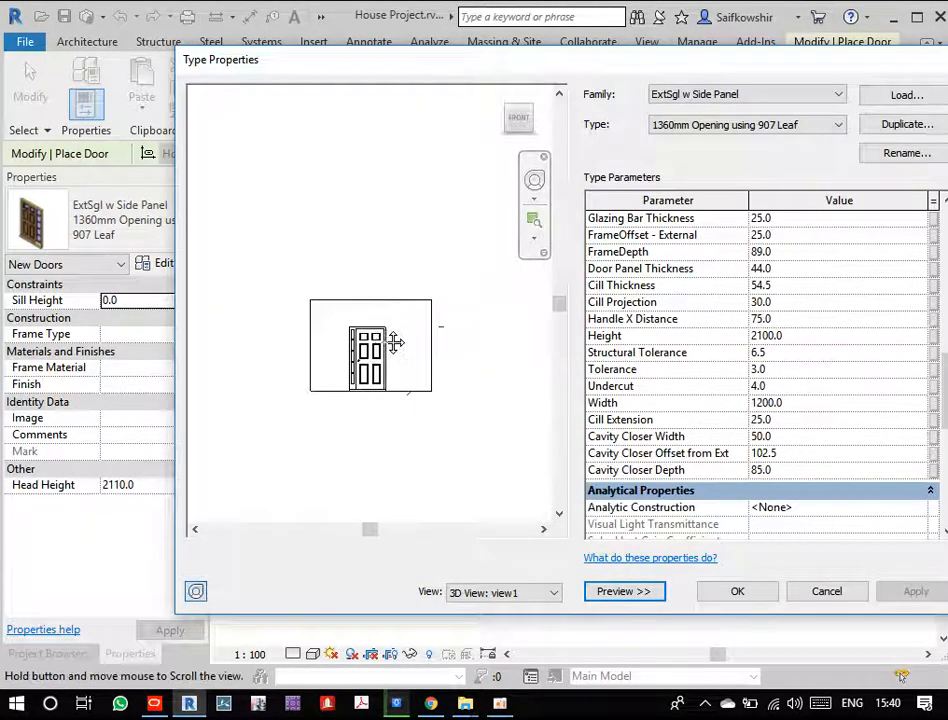
scroll(346, 373, "up", 2)
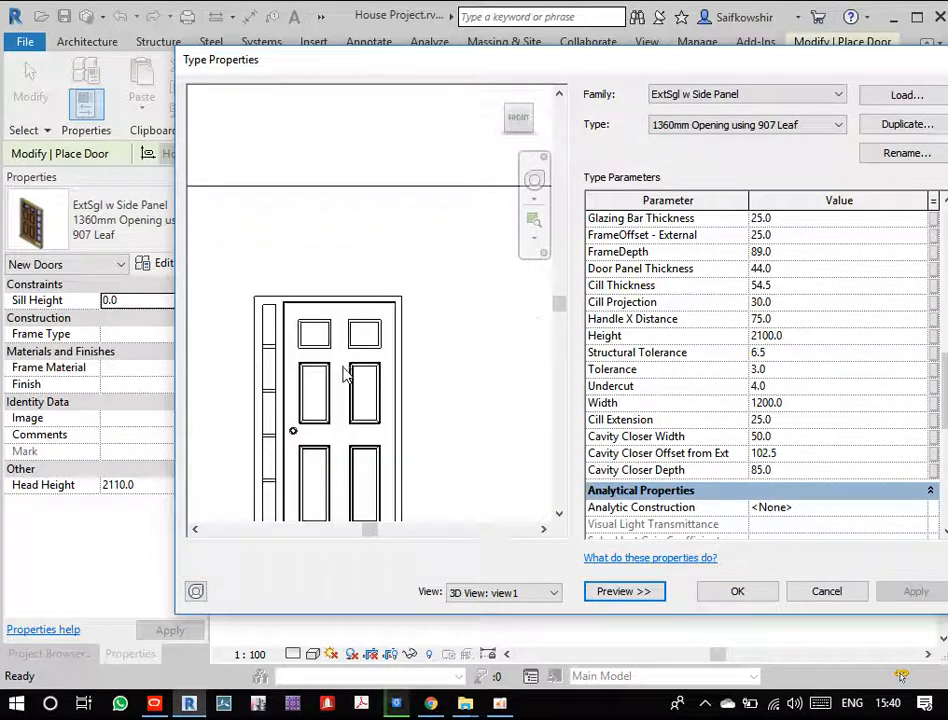
middle_click_drag(345, 377, 377, 286)
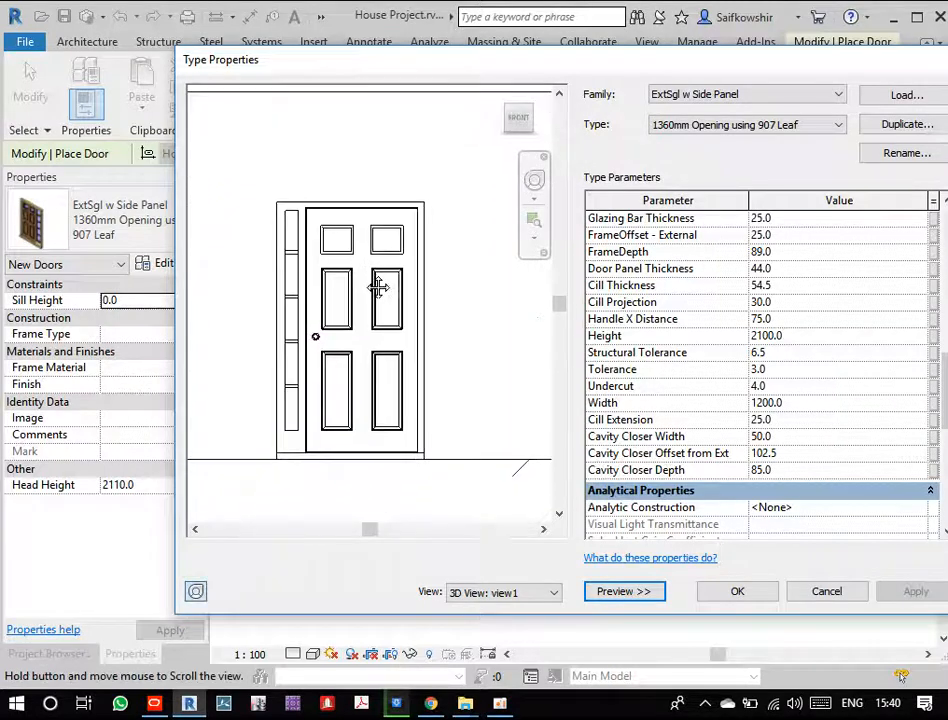
left_click(497, 593)
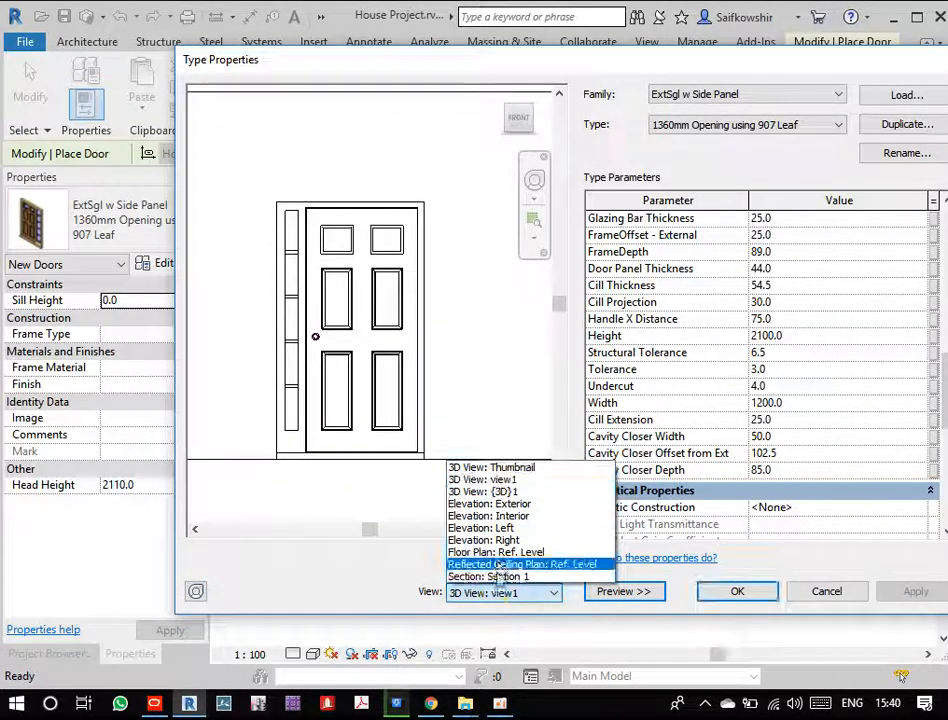
left_click(497, 491)
scroll(447, 403, "up", 4)
middle_click_drag(447, 403, 385, 409)
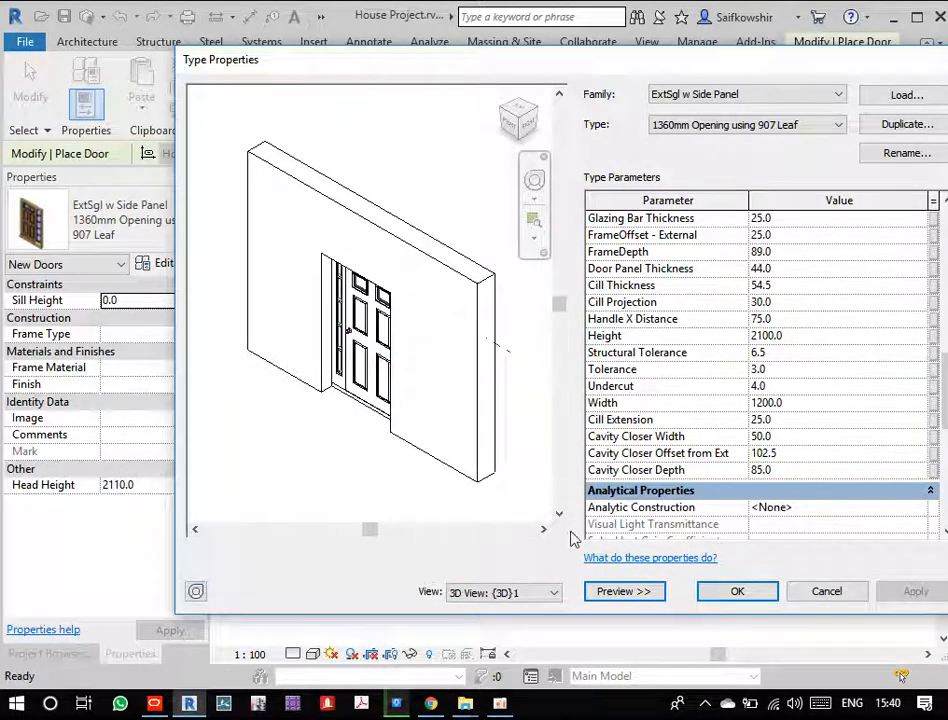
left_click(737, 592)
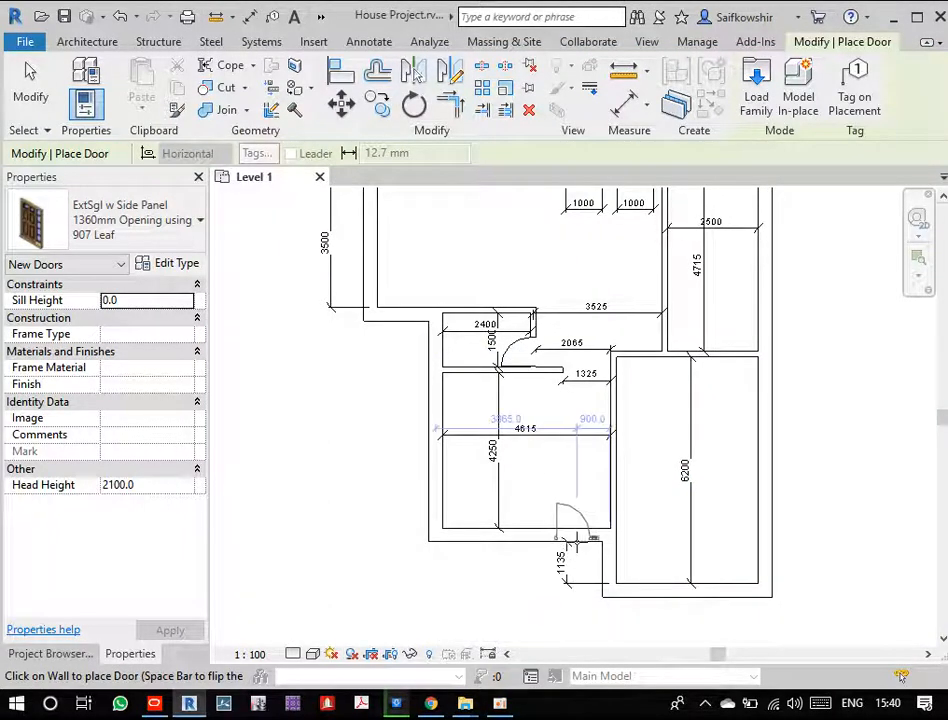
- Place the door in the lower wall of the 4615-wide room, about 800 mm from the adjoining wall, and flip its hand
scroll(567, 540, "up", 3)
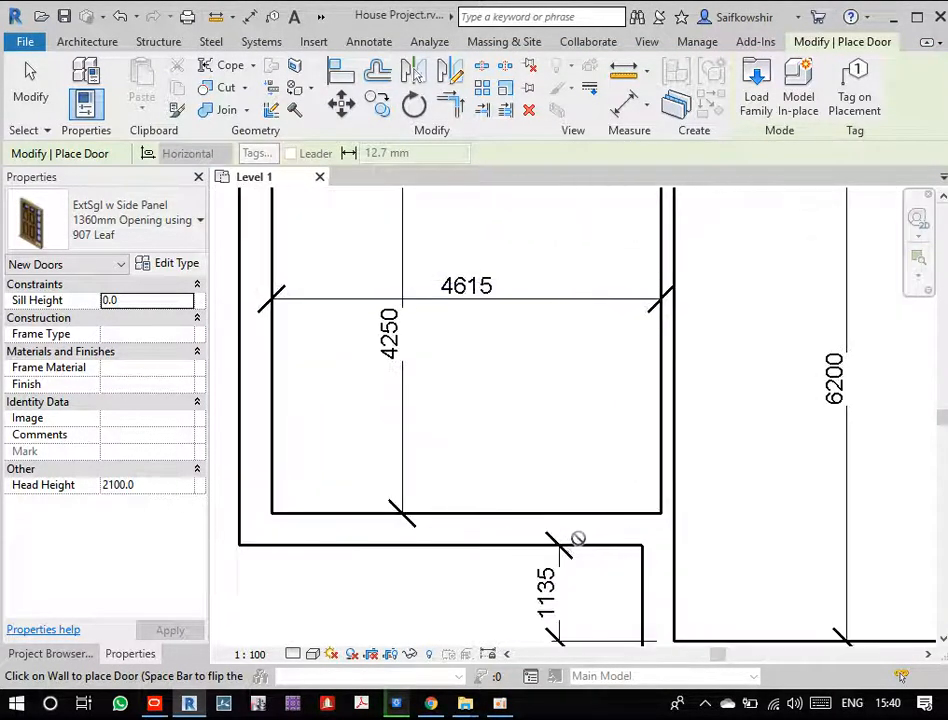
left_click(591, 536)
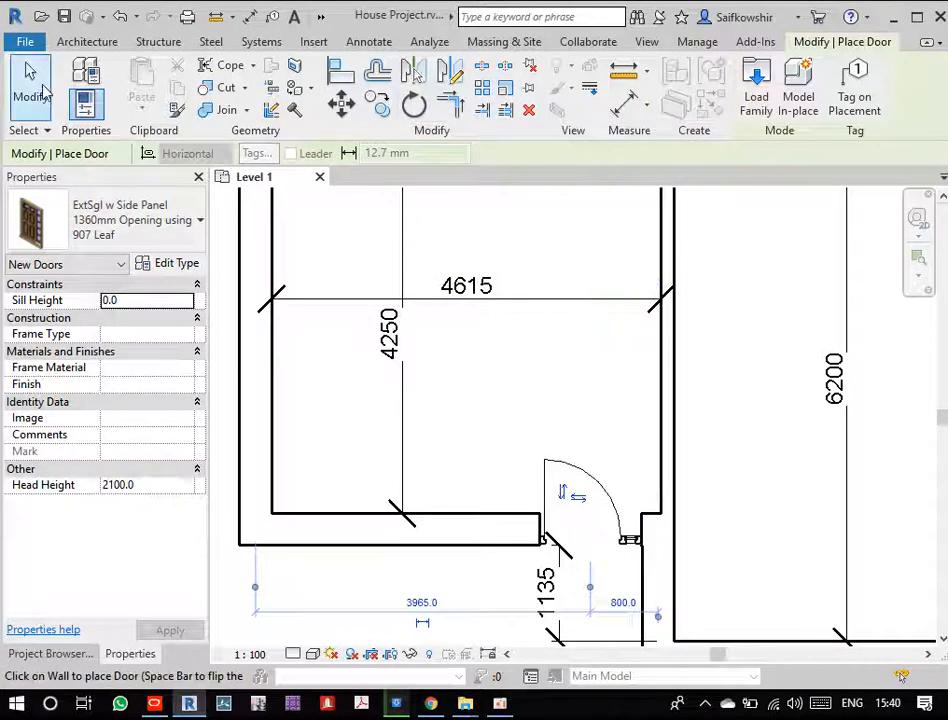
left_click(38, 92)
left_click(628, 538)
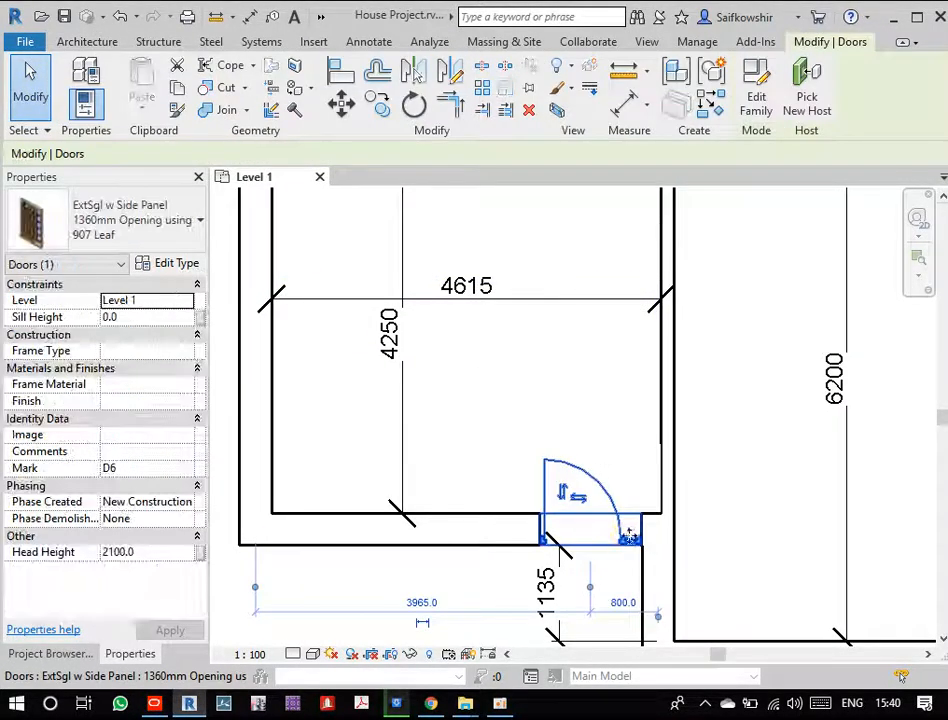
left_click(583, 503)
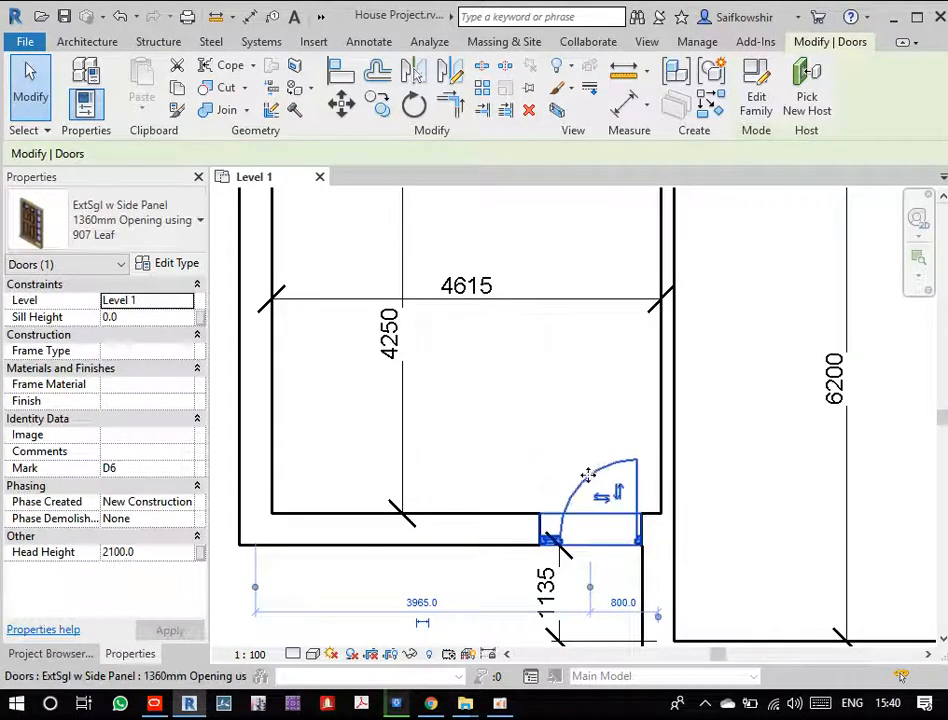
- Open the placed door's type properties and set Panelling Widths to 400
middle_click_drag(632, 549, 618, 413)
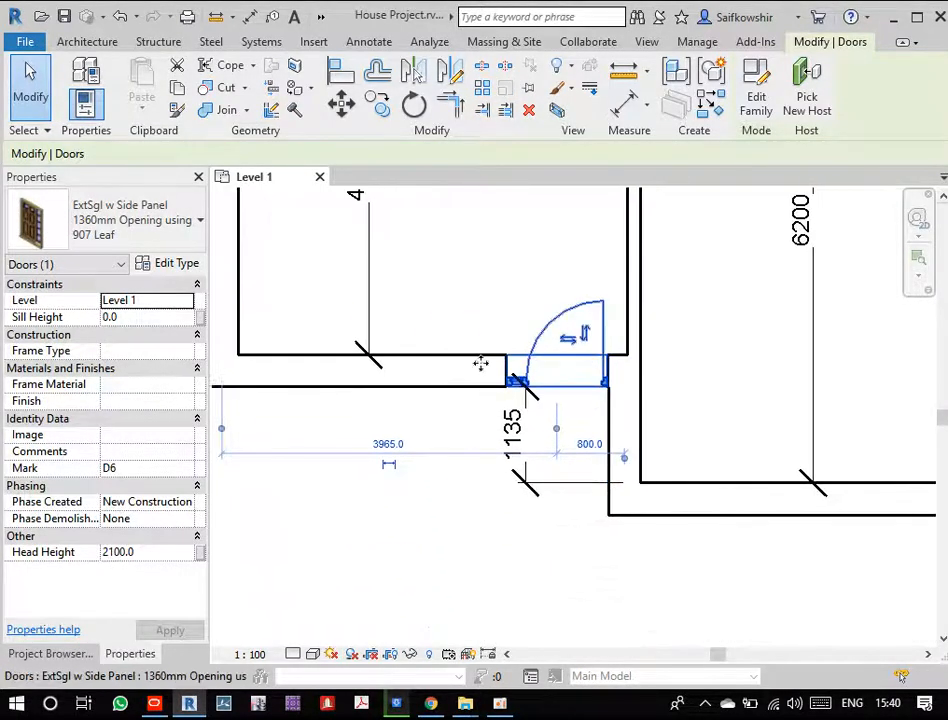
scroll(517, 381, "up", 2)
scroll(517, 381, "up", 2)
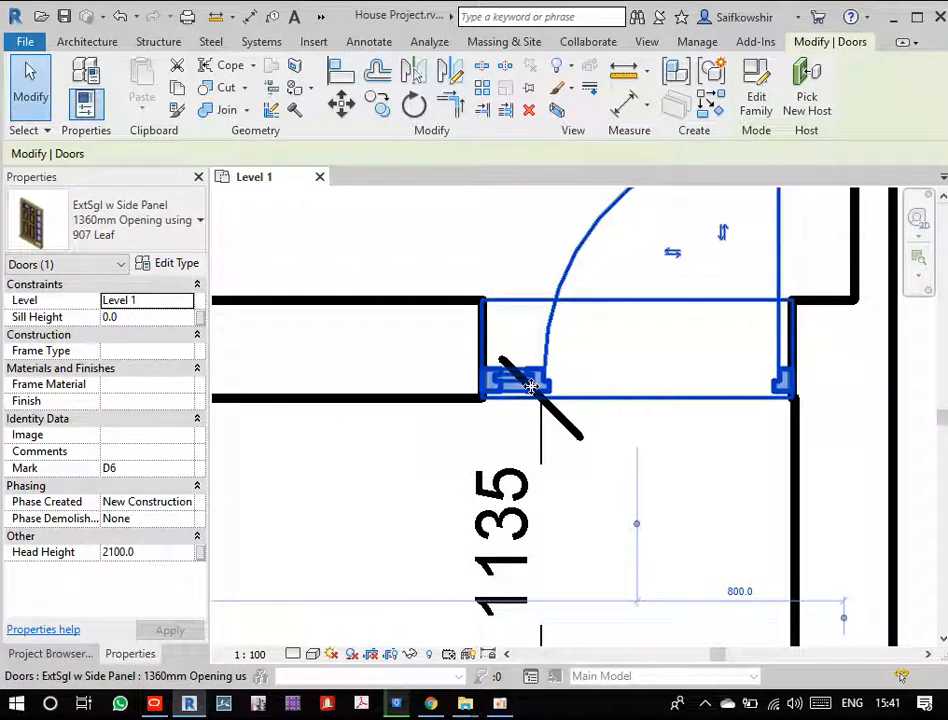
scroll(545, 432, "down", 3)
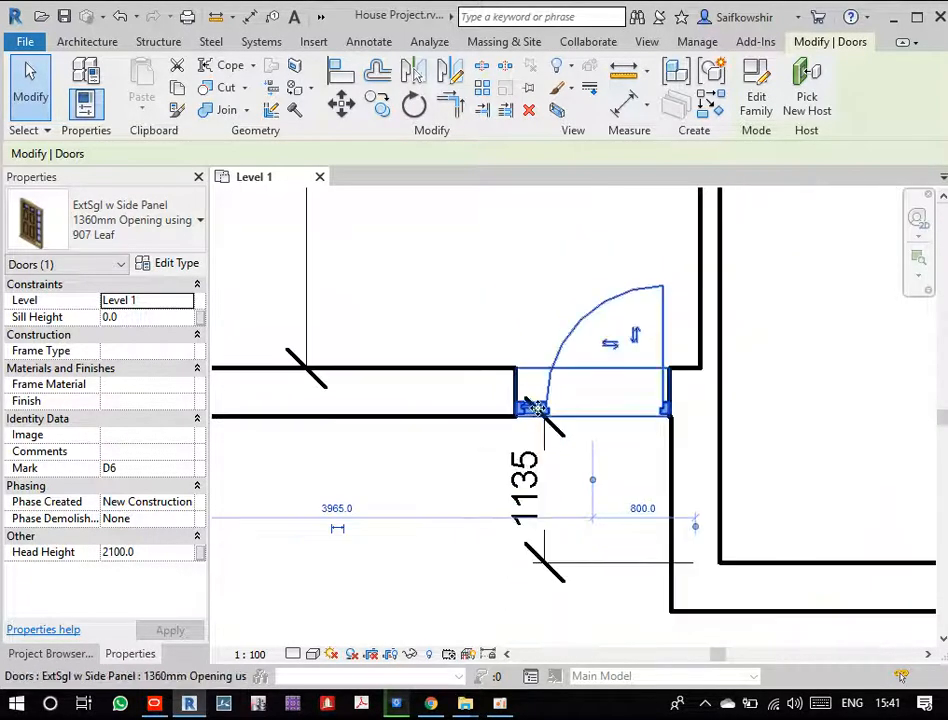
left_click(180, 263)
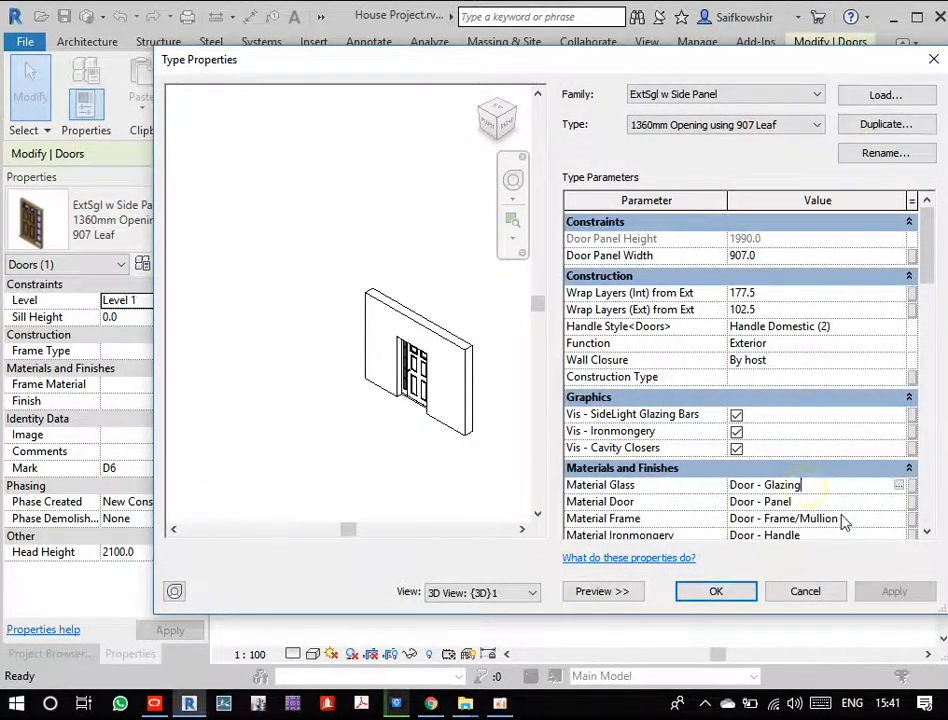
scroll(842, 519, "down", 5)
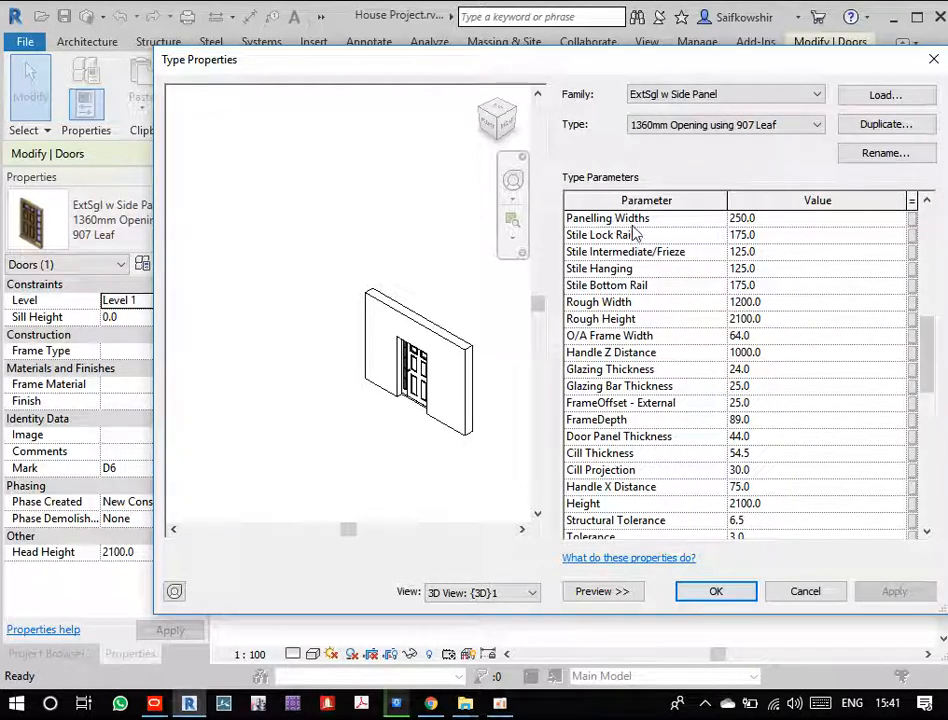
left_click(770, 218)
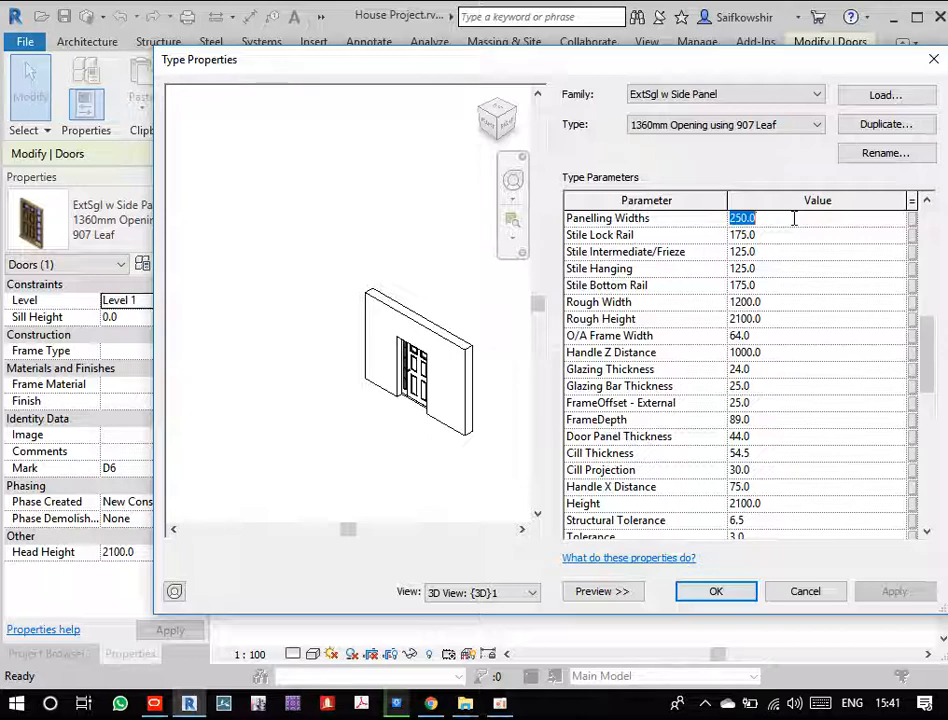
type("400")
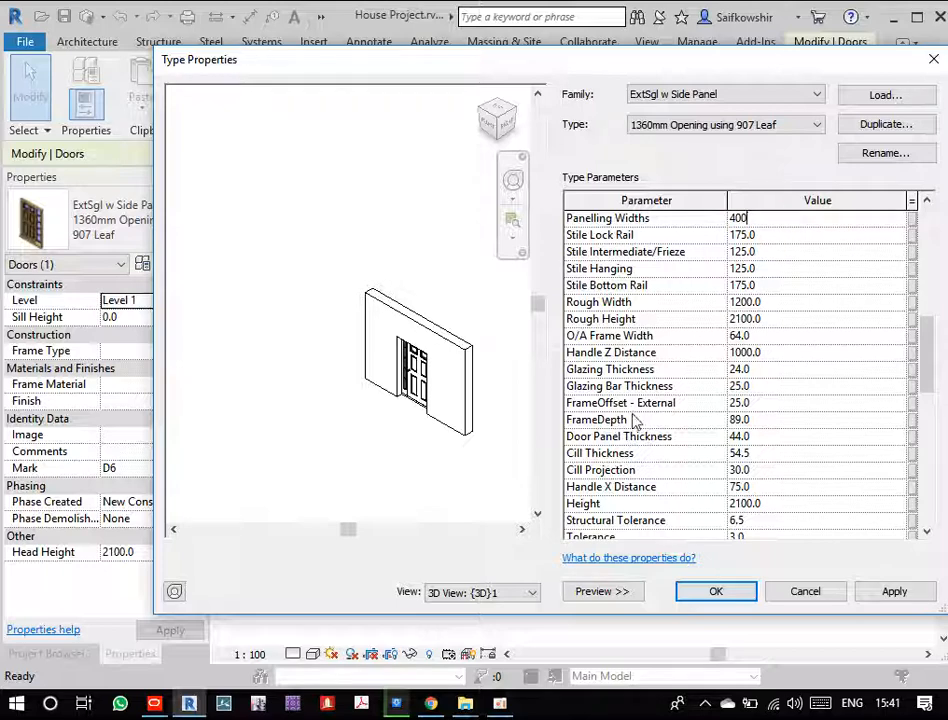
- Preview the door in Elevation: Exterior and apply the changed panelling width
left_click(504, 592)
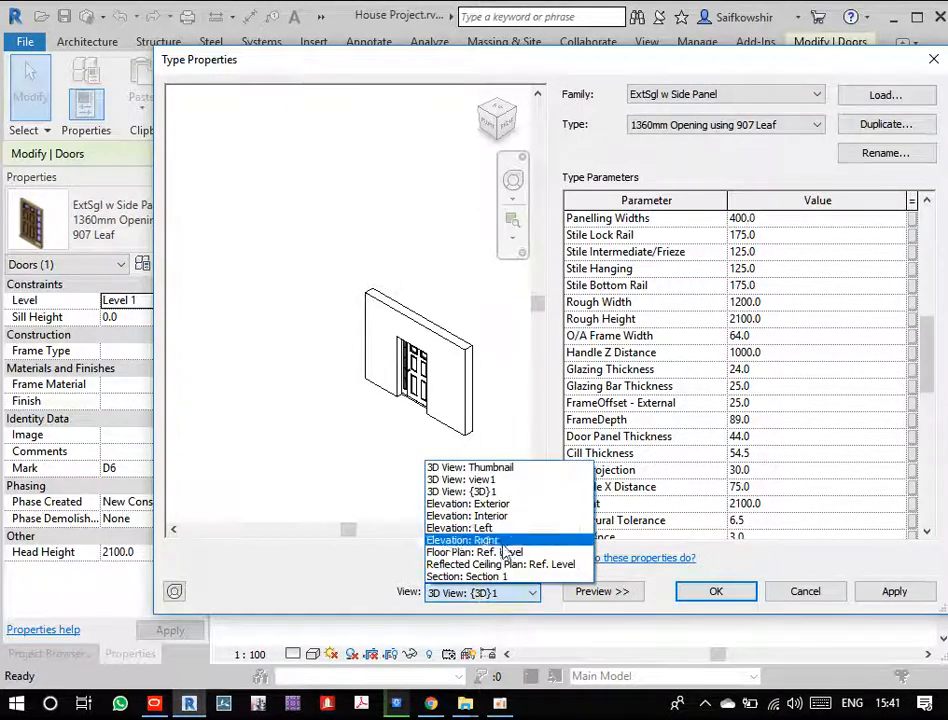
left_click(503, 504)
scroll(257, 360, "up", 5)
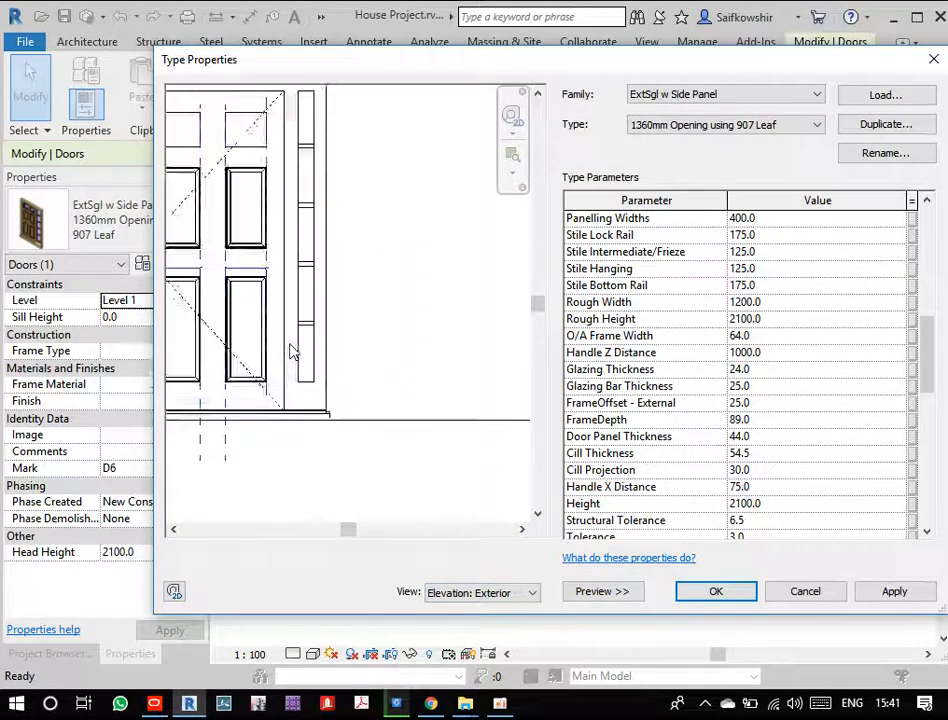
left_click(878, 599)
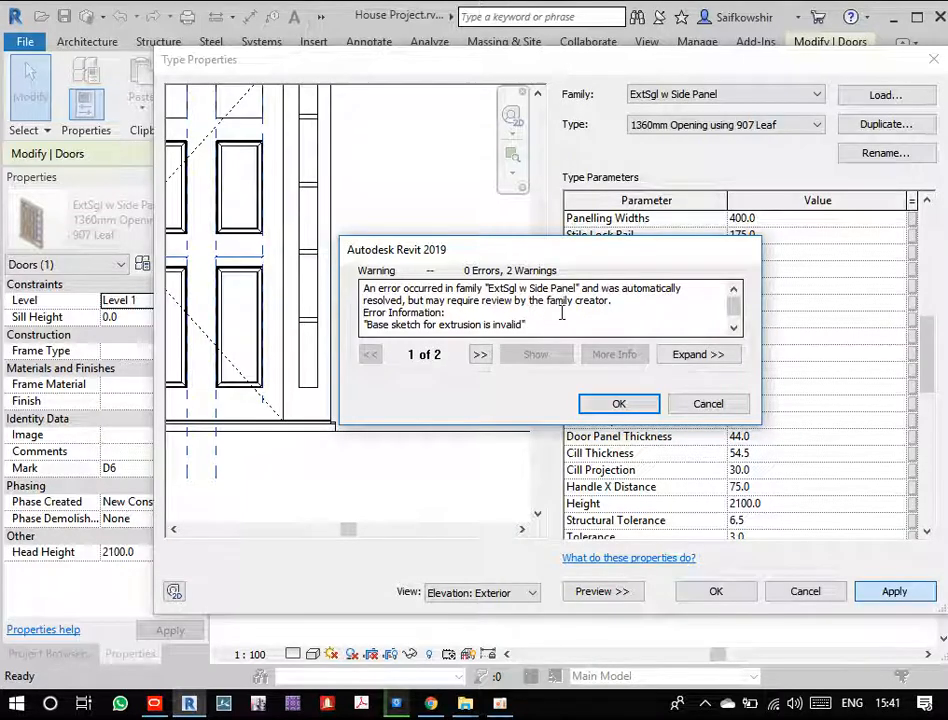
left_click(633, 405)
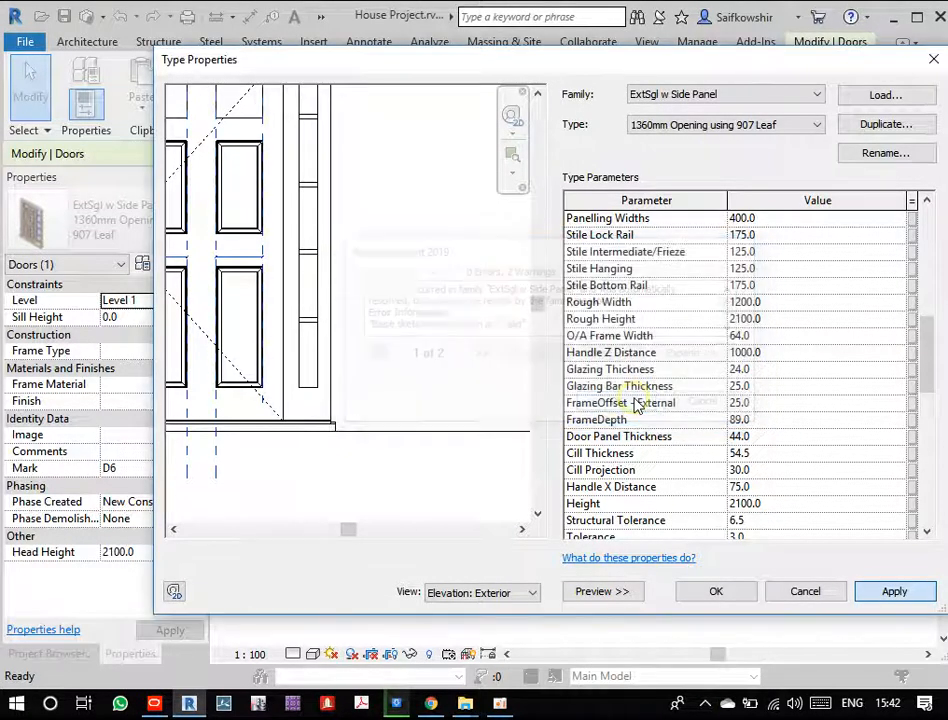
- Set the door type's Panelling Widths back to 250, apply it, and dismiss the Cortana pop-up
left_click(774, 220)
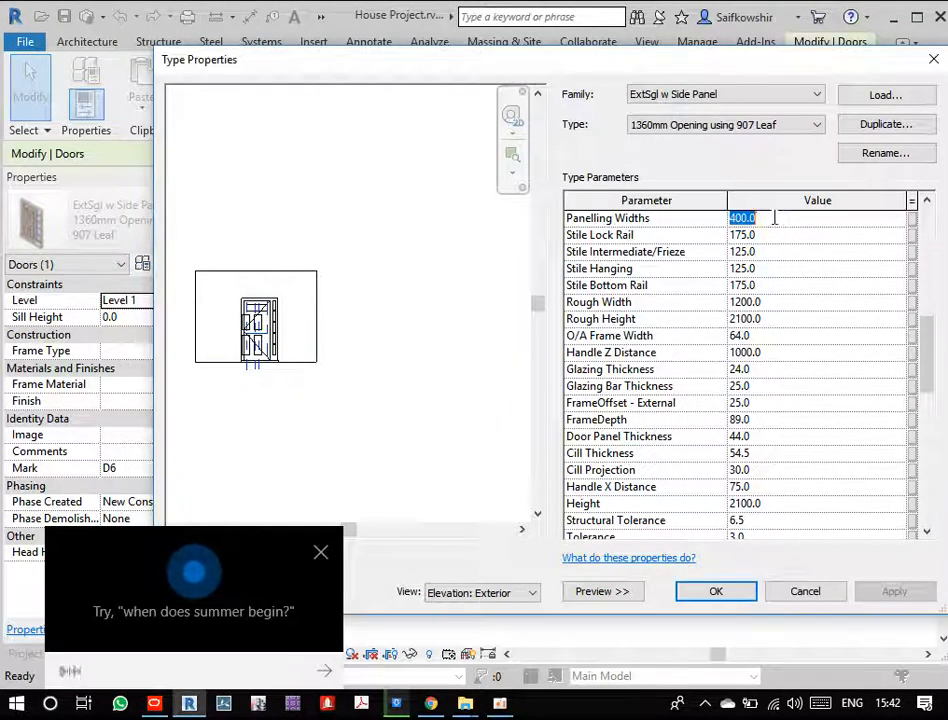
type("25")
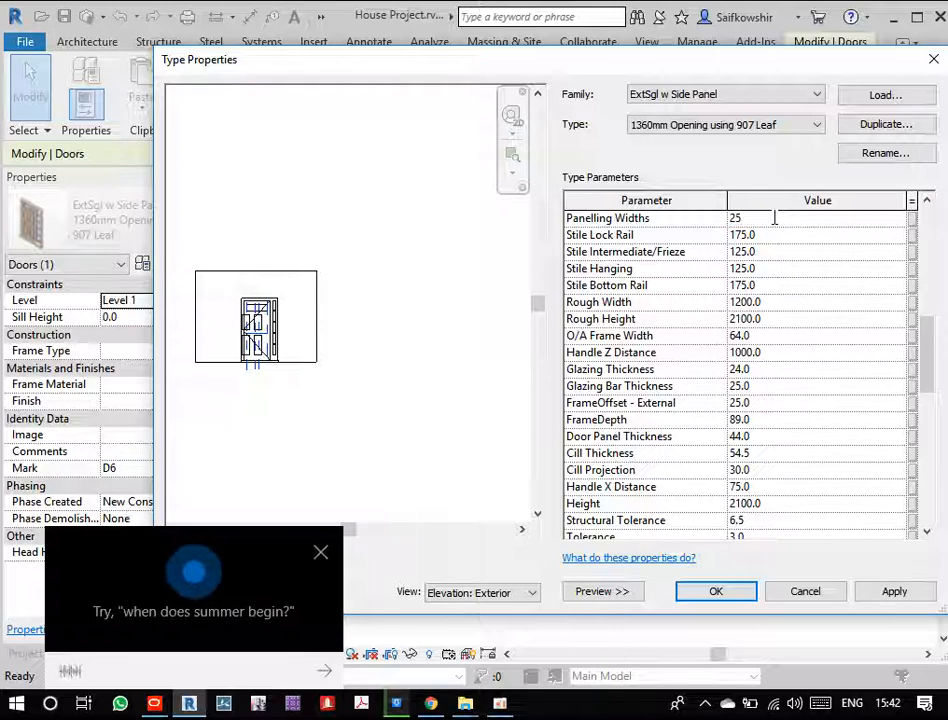
type("0")
left_click(893, 591)
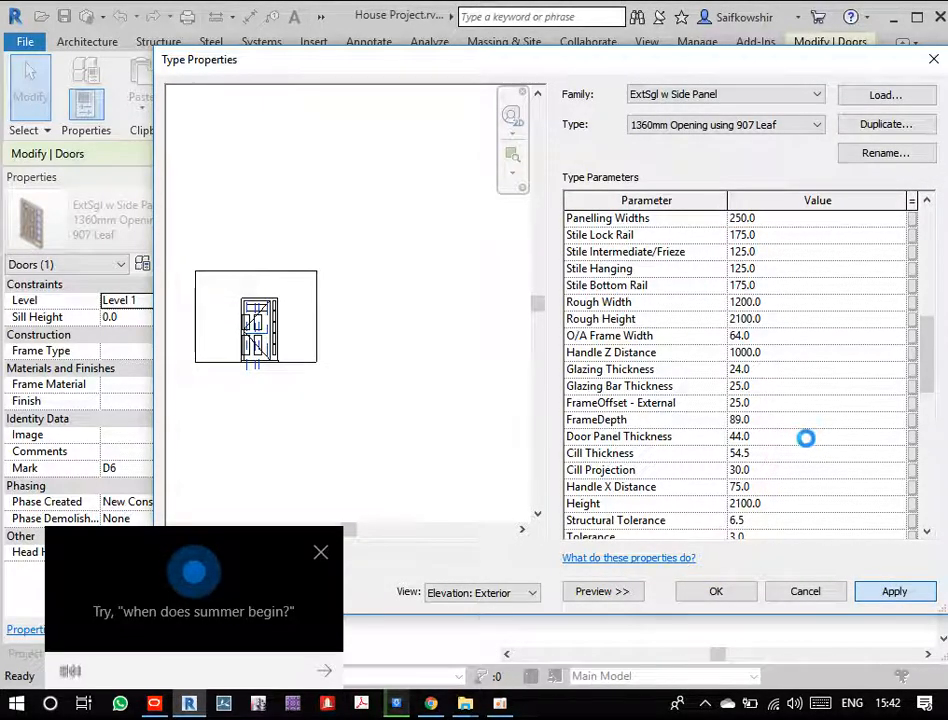
left_click(321, 553)
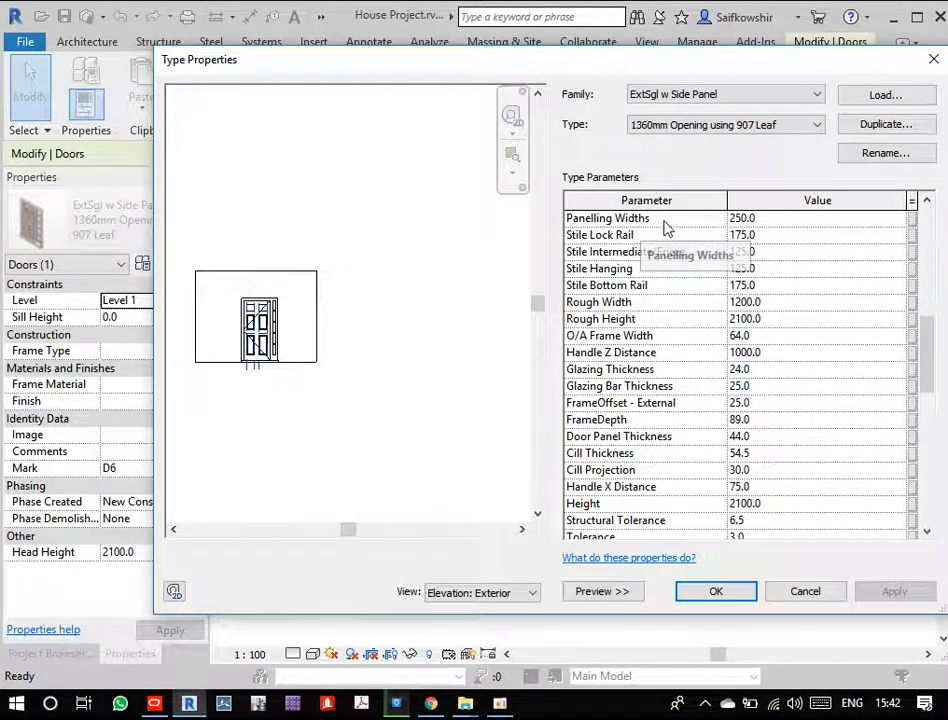
- Examine the door type's Panelling Widths, Cavity Closer Width and Door Panel Width parameters, close the type properties and deselect the door
left_click(772, 222)
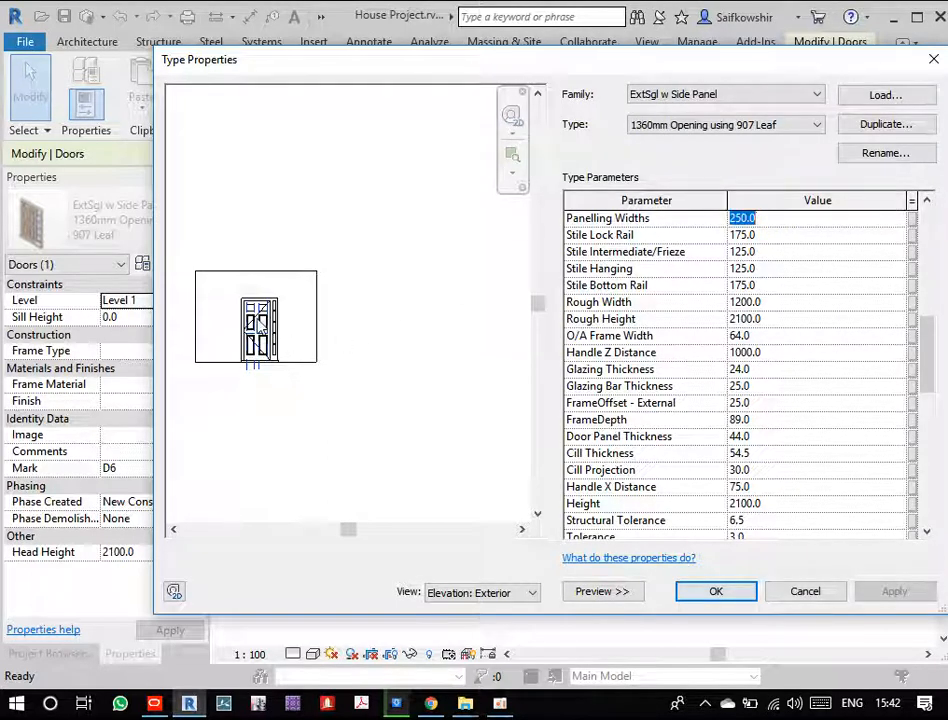
left_click_drag(925, 333, 928, 370)
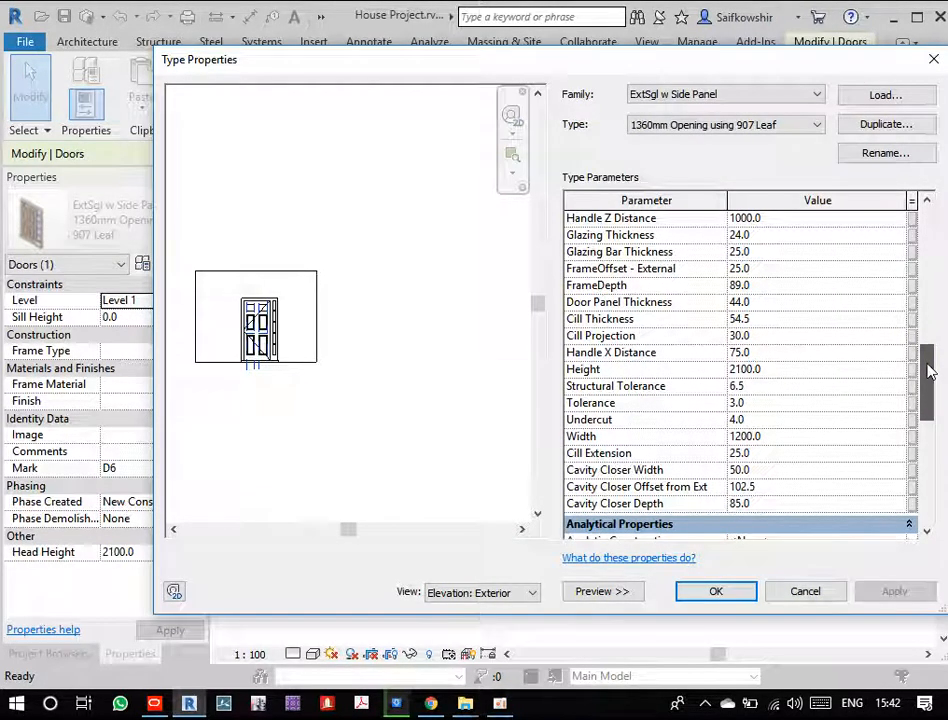
left_click_drag(928, 371, 928, 380)
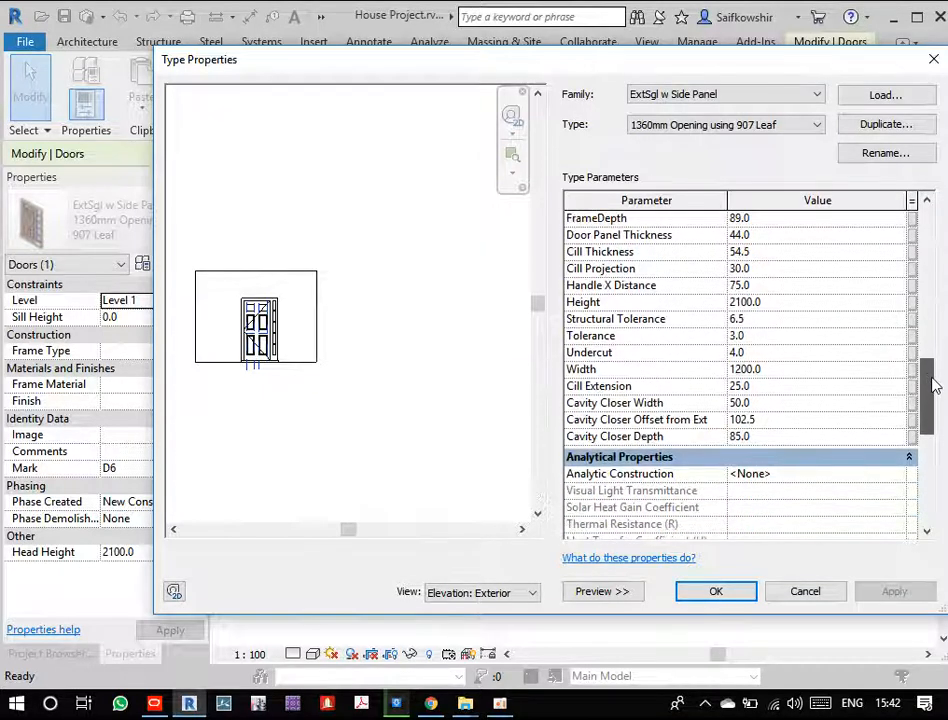
left_click(775, 403)
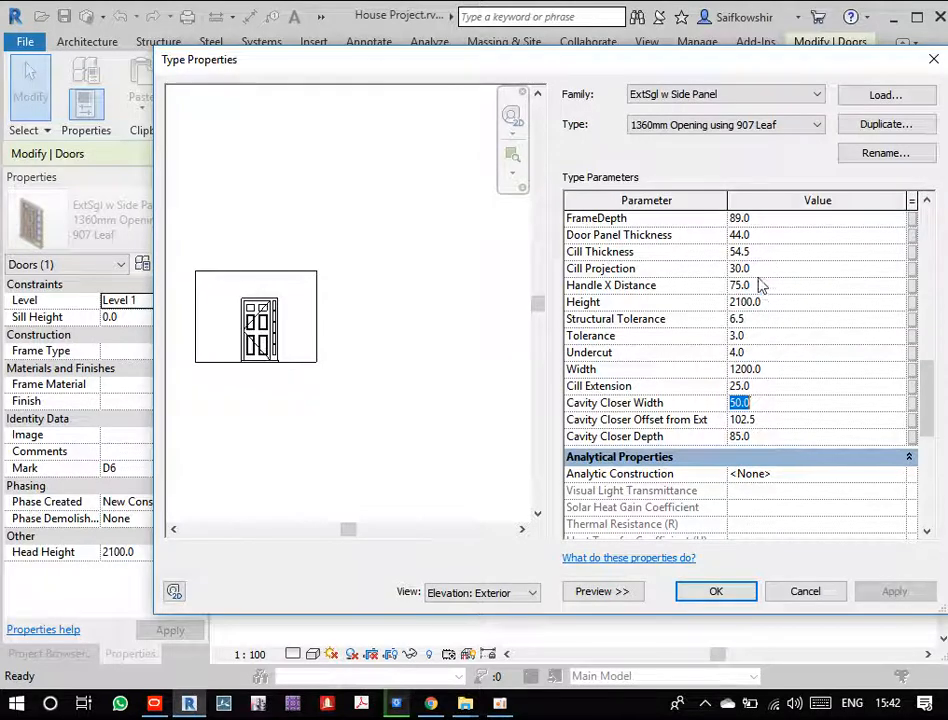
scroll(755, 278, "up", 10)
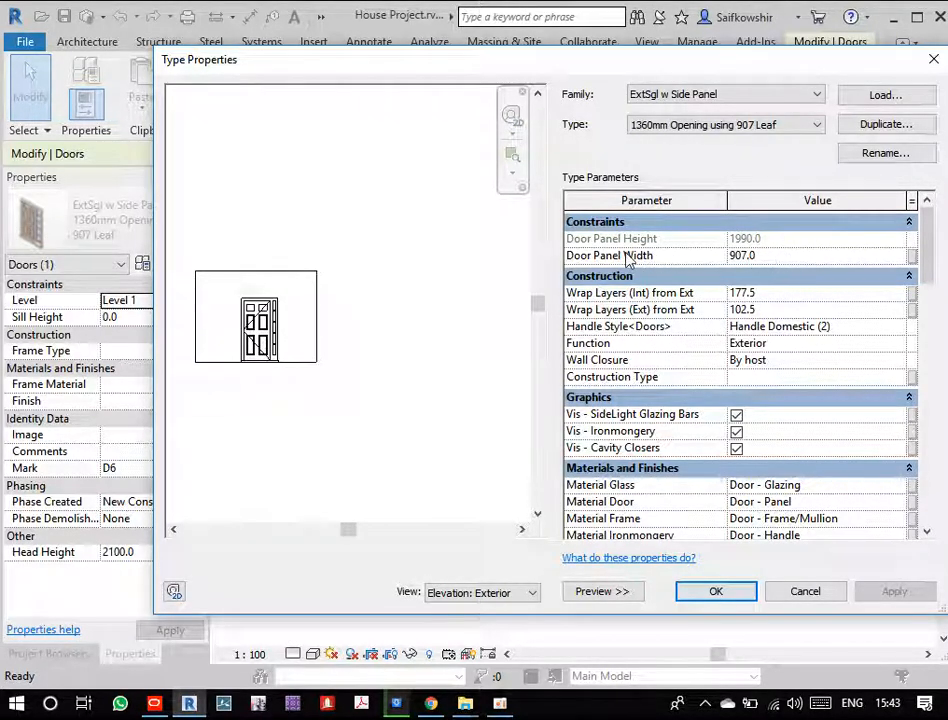
left_click(770, 254)
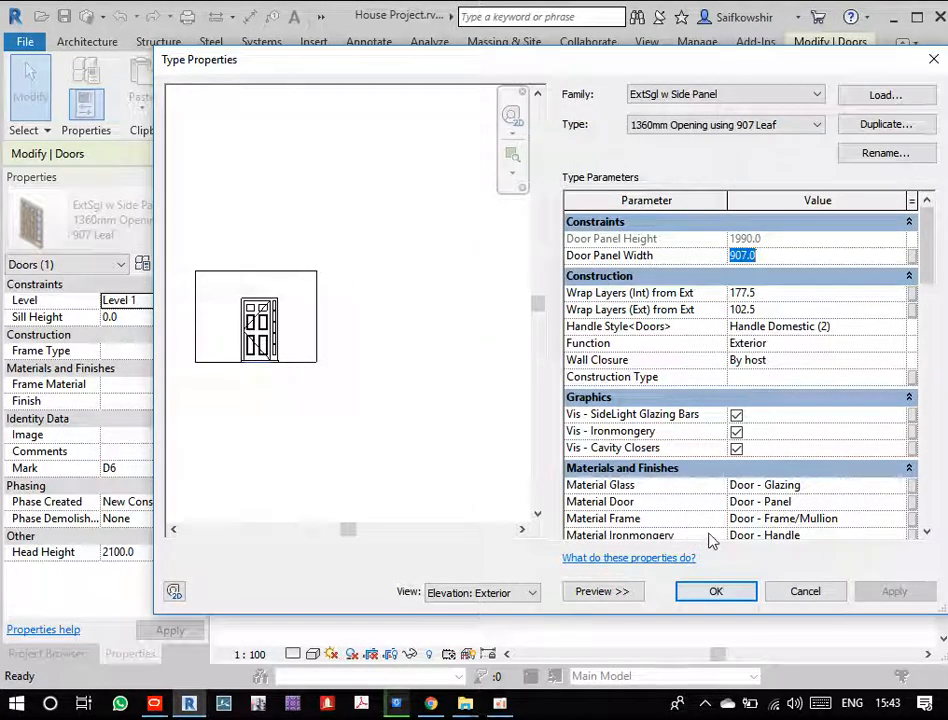
left_click(724, 592)
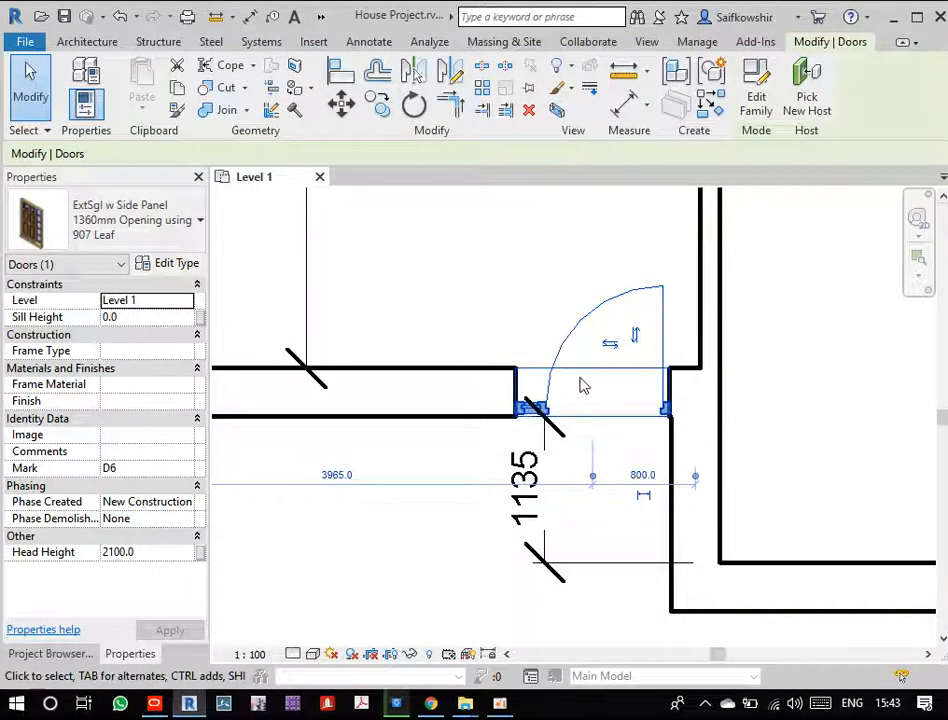
scroll(554, 281, "down", 1)
key("Escape")
scroll(630, 389, "down", 3)
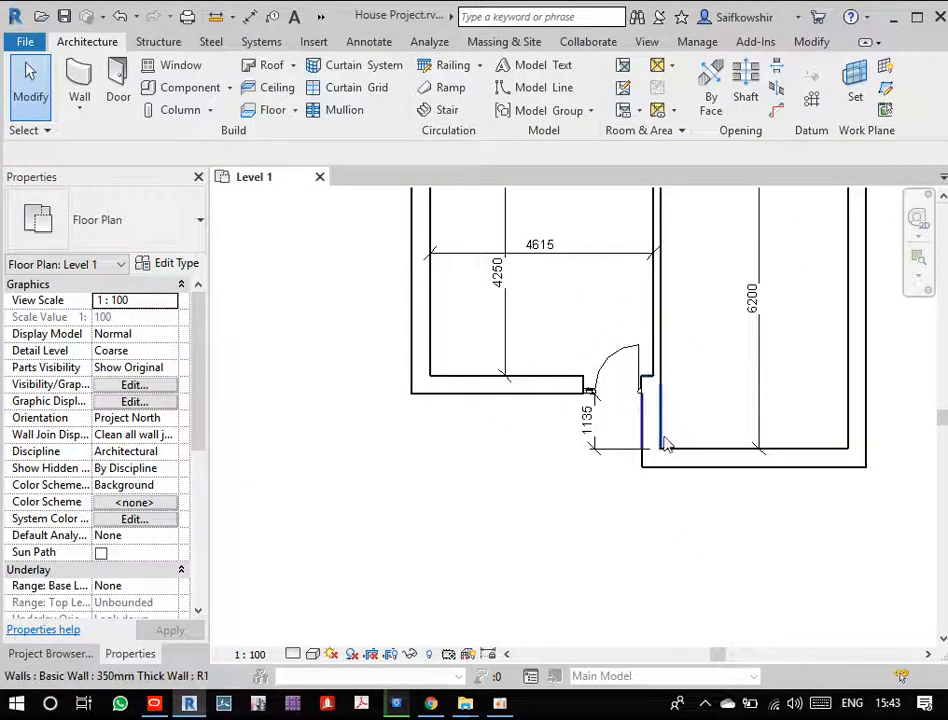
- Place two more 1000x2100mm interior doors like the existing one in the 6200 room's entrance-side wall and its corridor wall
scroll(668, 433, "up", 2)
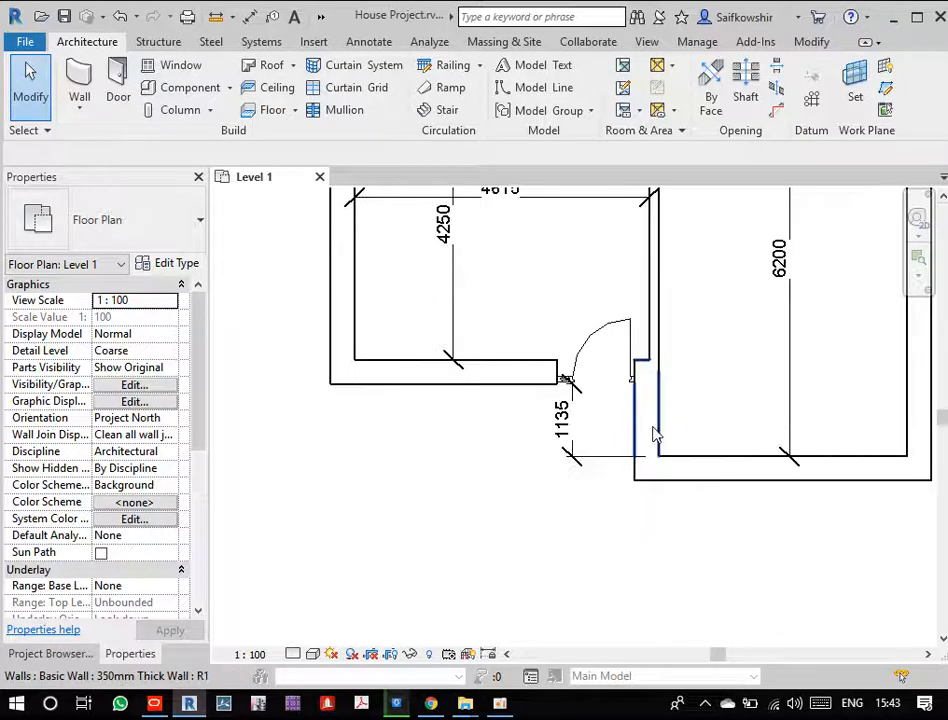
scroll(686, 424, "down", 4)
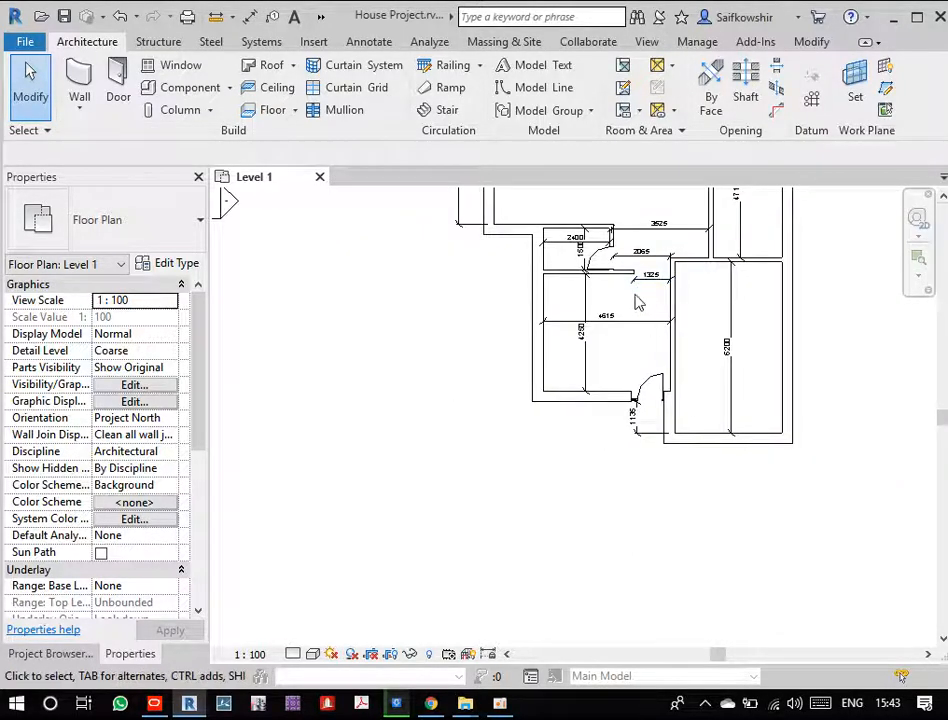
scroll(692, 360, "up", 3)
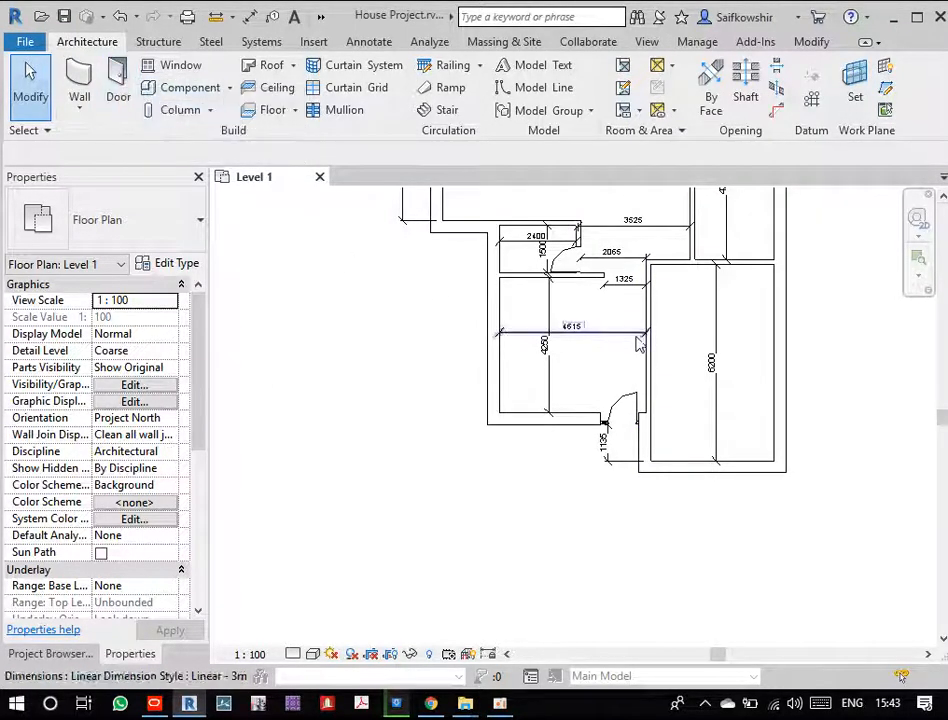
middle_click_drag(698, 322, 715, 440)
left_click(690, 235)
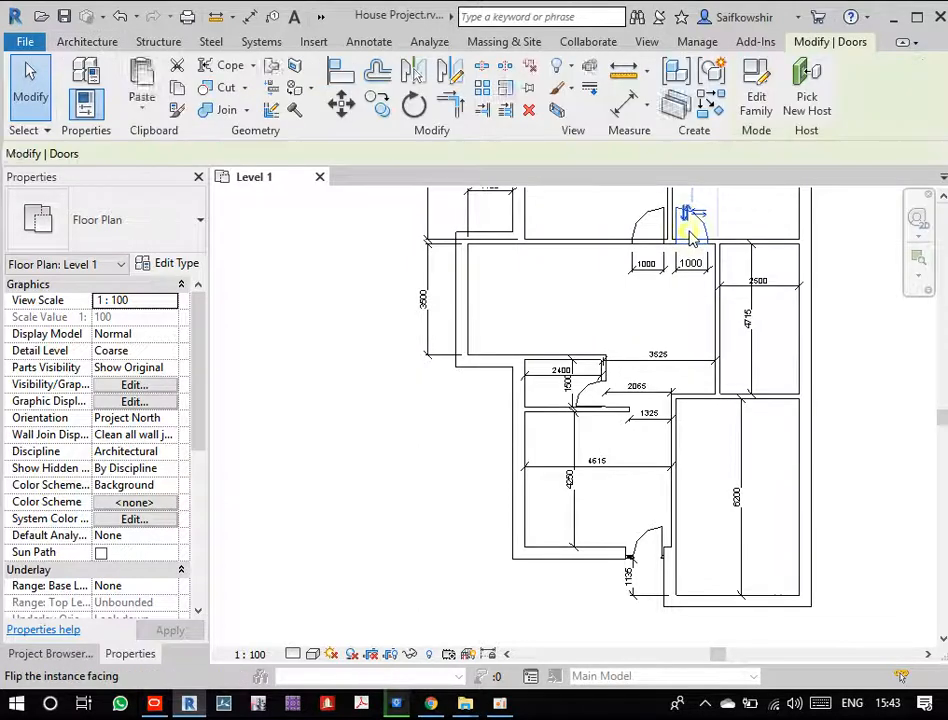
right_click(690, 235)
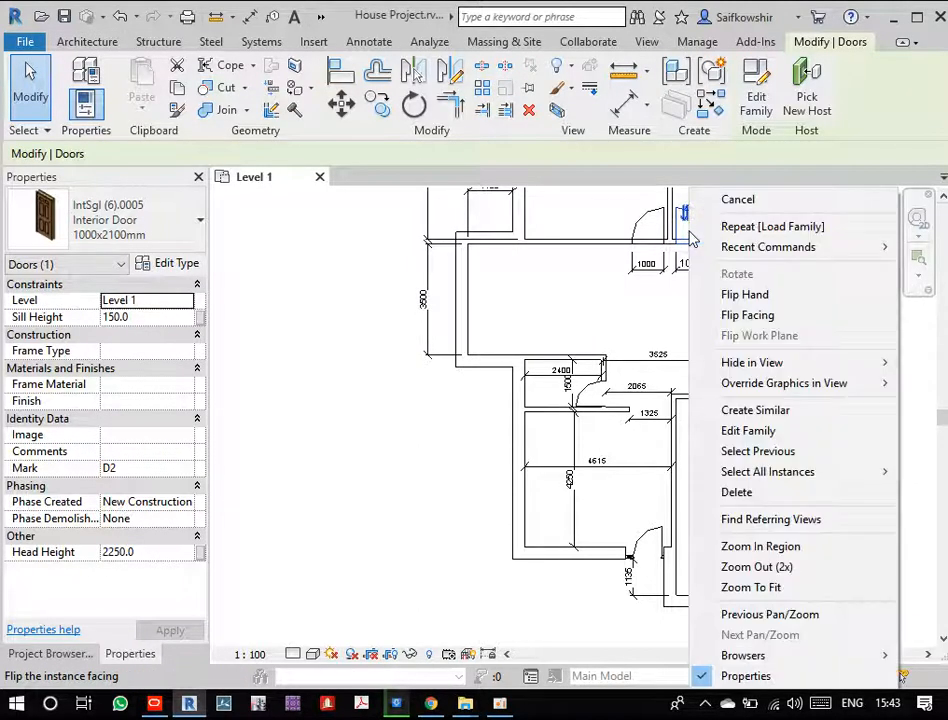
left_click(765, 418)
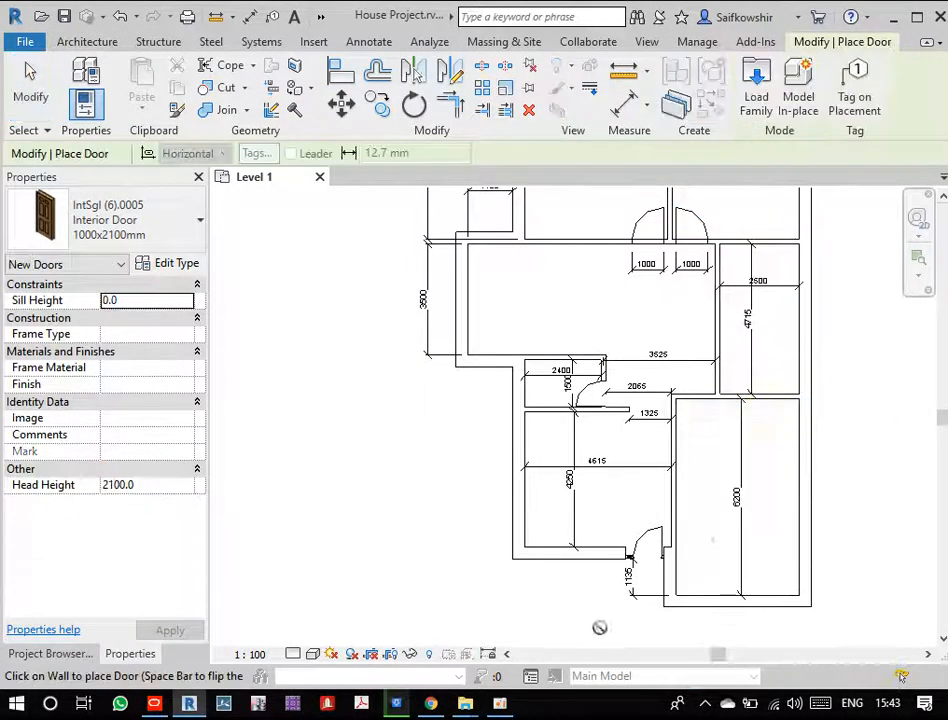
scroll(688, 562, "up", 3)
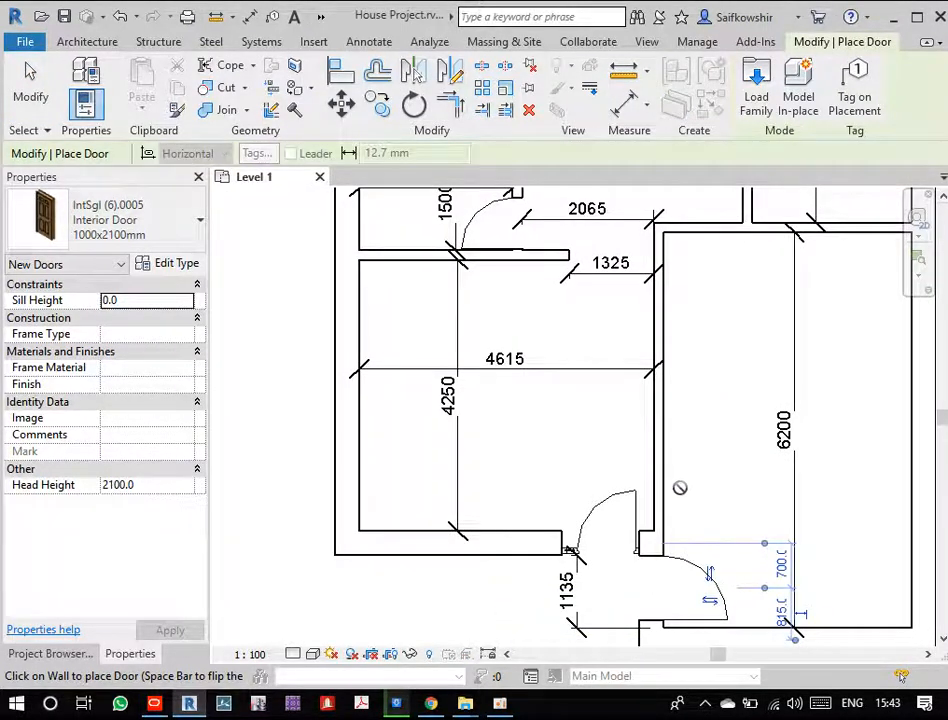
scroll(679, 487, "down", 3)
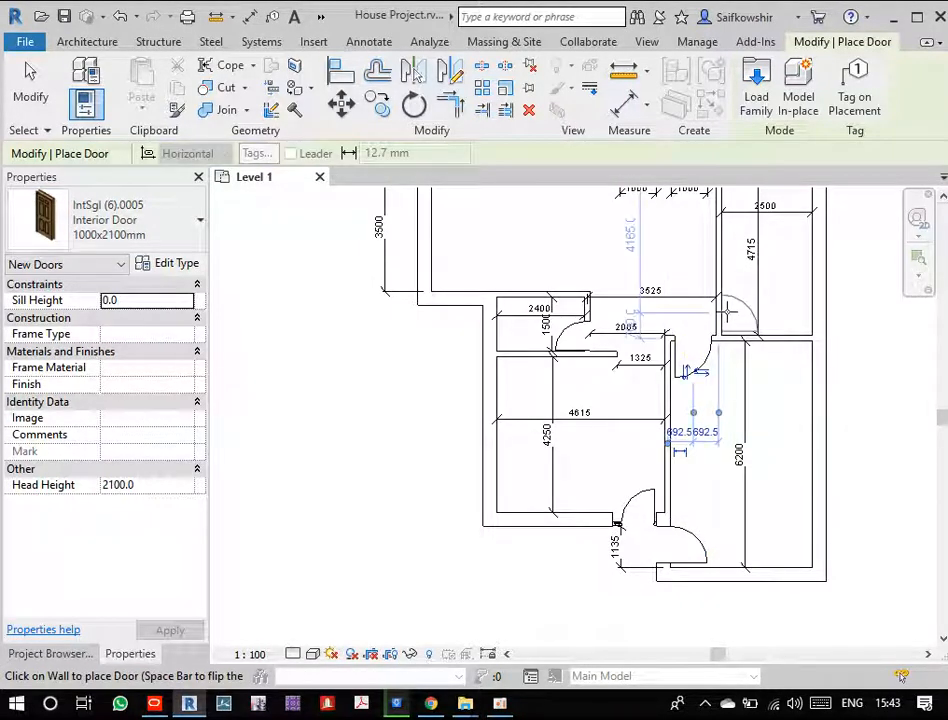
left_click(30, 85)
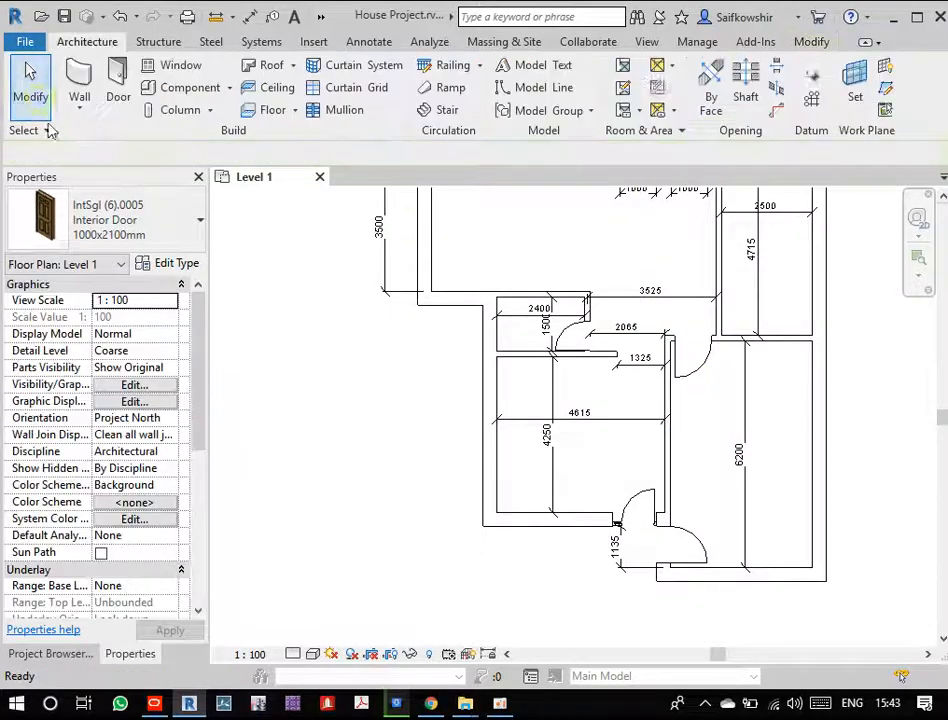
- Place another exterior door with side panel, matching the entrance door, in the wall between the corridor and the 2500-wide room
left_click(636, 519)
right_click(636, 519)
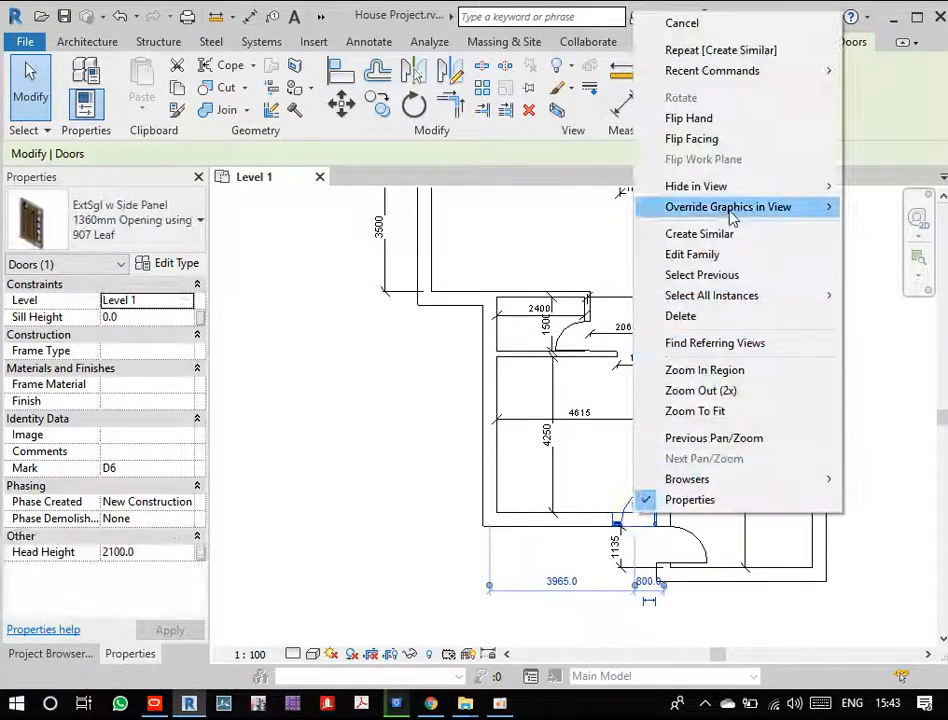
left_click(715, 237)
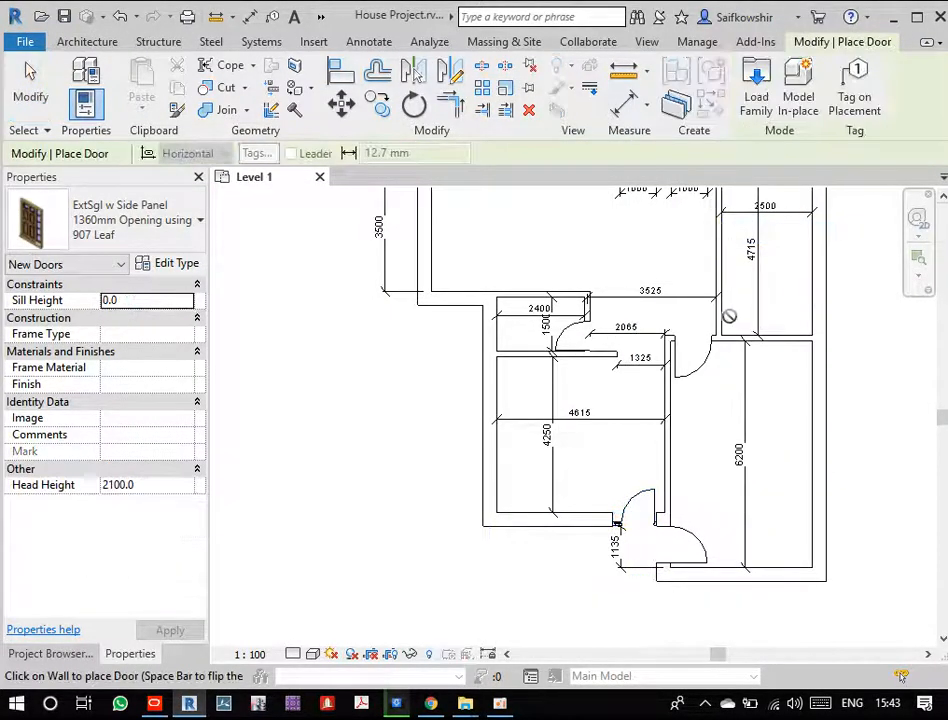
scroll(722, 298, "up", 4)
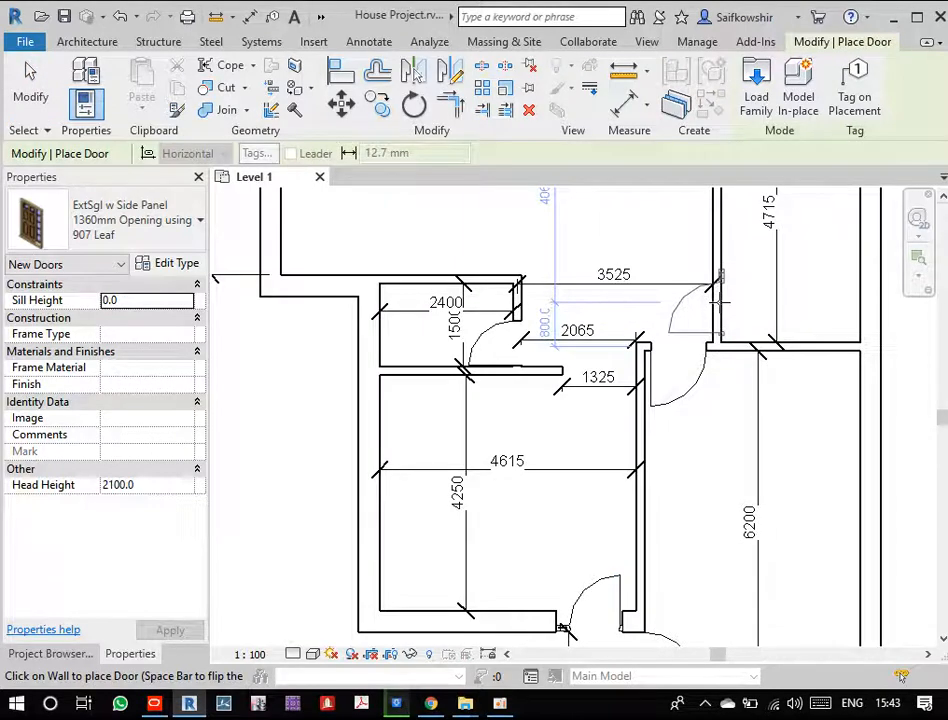
left_click(719, 302)
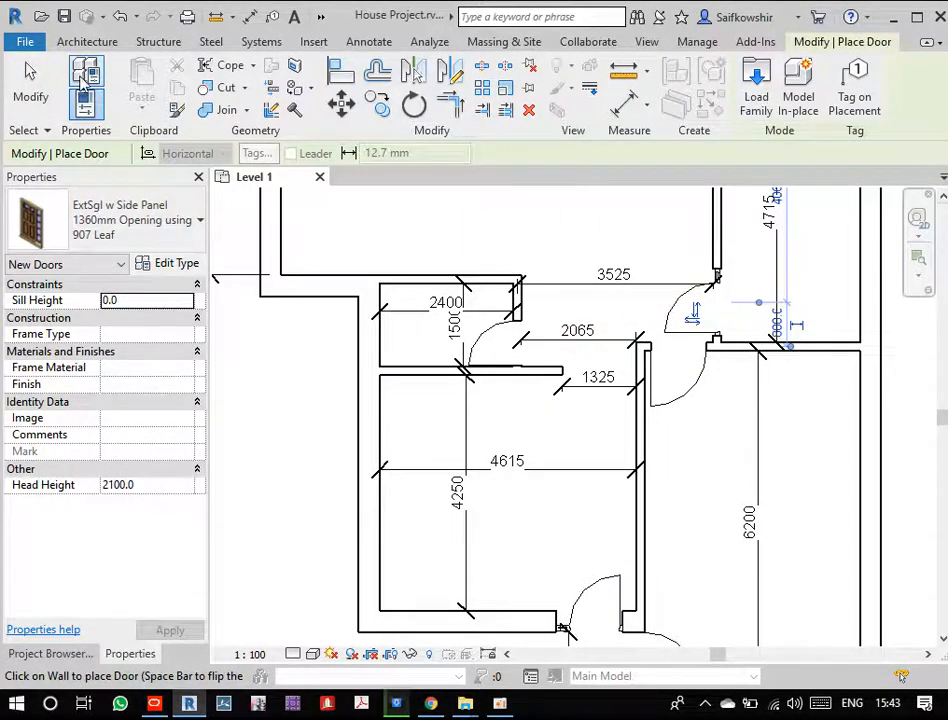
left_click(34, 88)
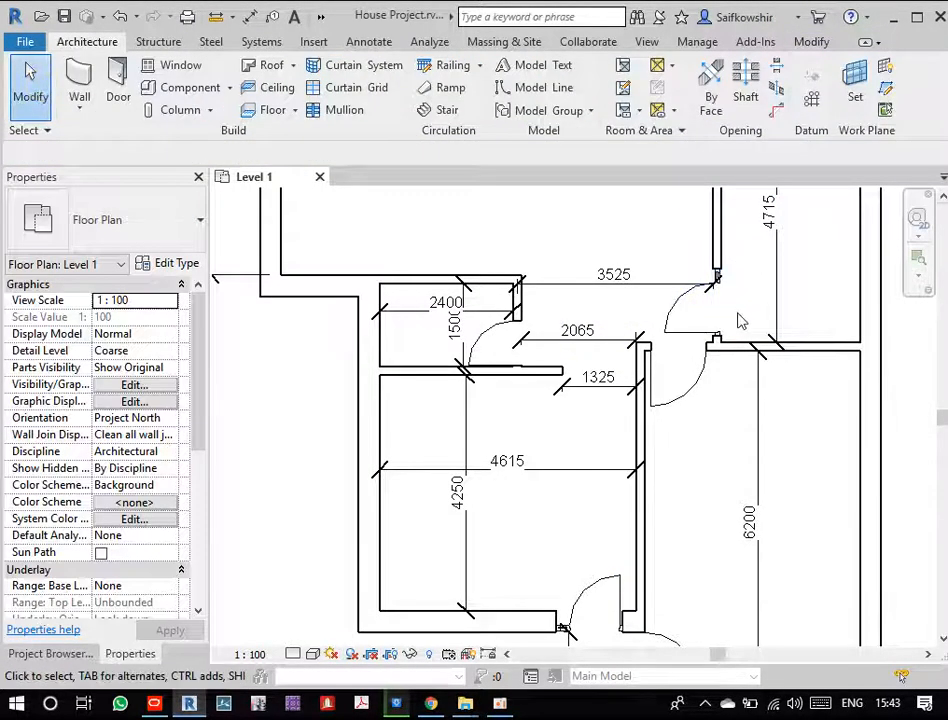
- Flip the new side-panel door's facing so it swings into the 2500-wide room, and deselect it
scroll(740, 320, "down", 3)
scroll(715, 305, "up", 2)
left_click(704, 318)
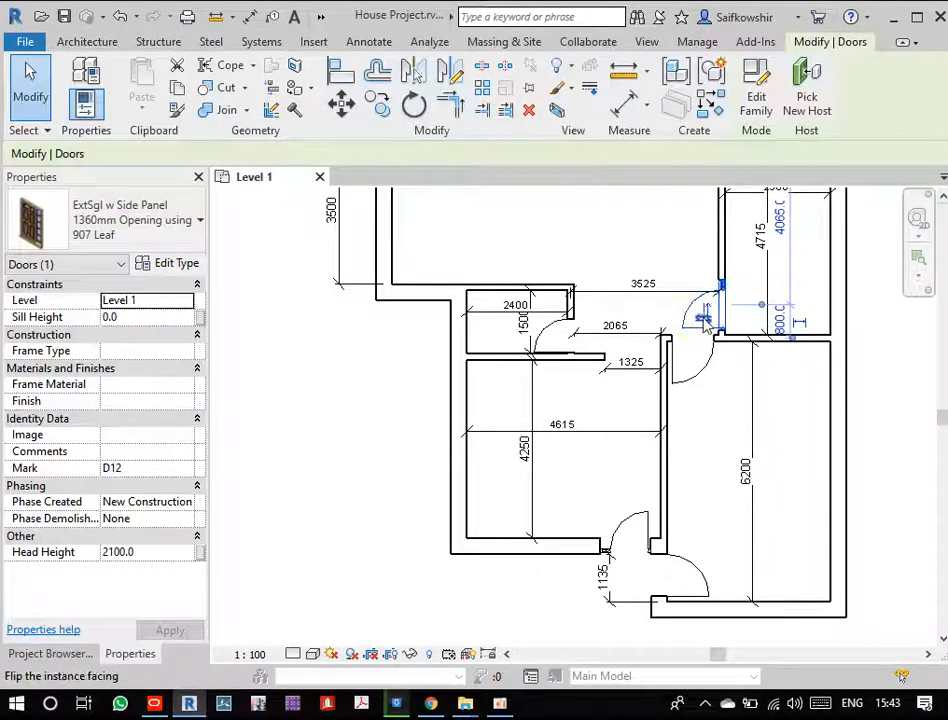
left_click(704, 318)
left_click(726, 376)
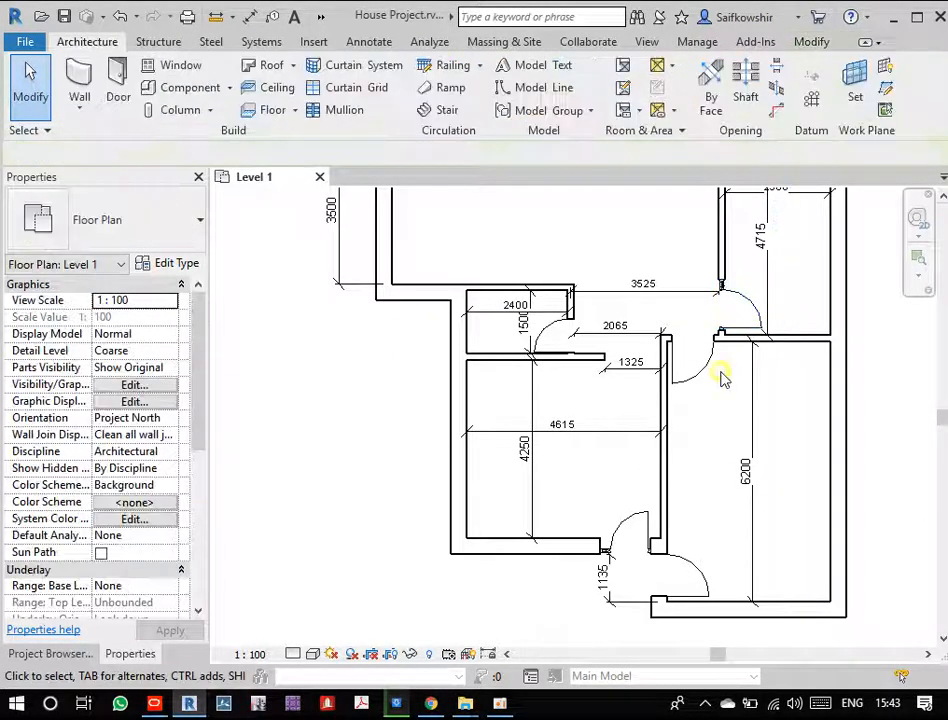
- Examine the placed doors and walls in the default 3D view
scroll(760, 345, "down", 2)
scroll(760, 345, "down", 3)
middle_click_drag(726, 394, 703, 421)
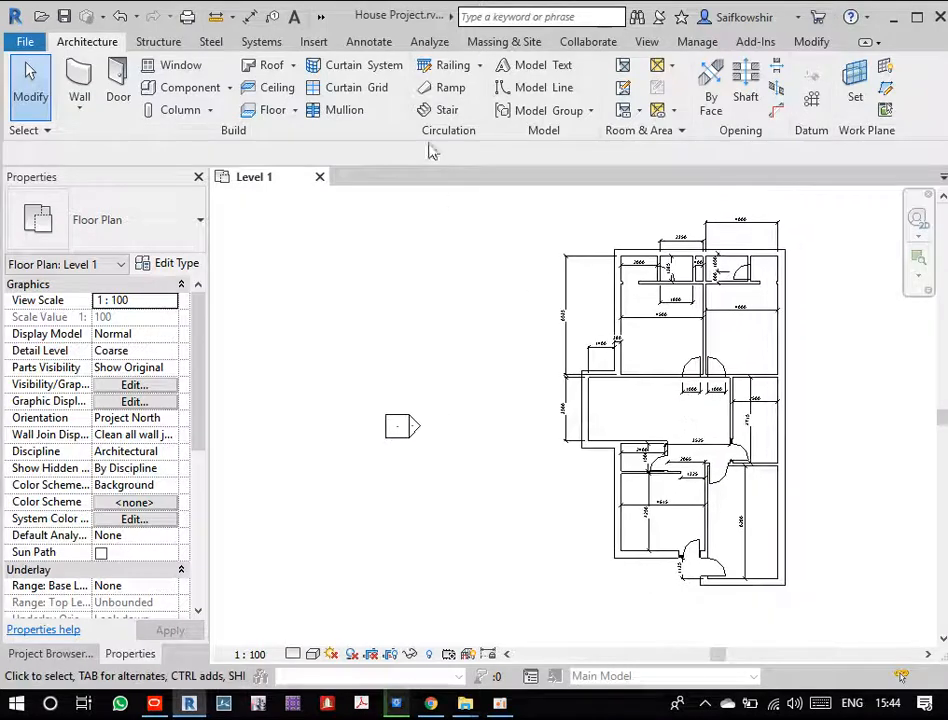
left_click(648, 43)
left_click(372, 80)
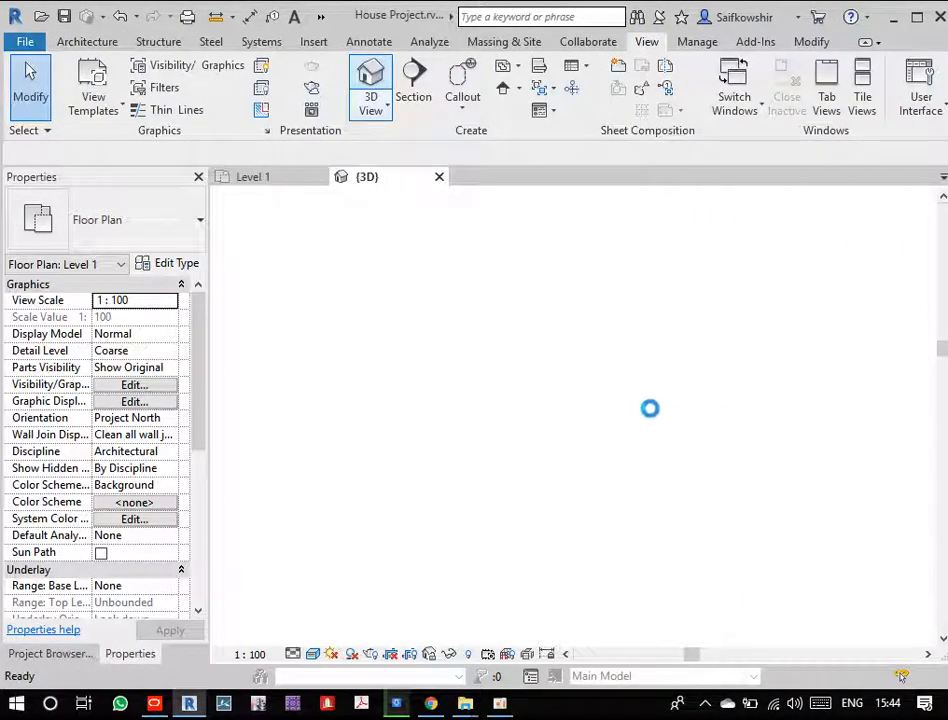
scroll(516, 554, "up", 5)
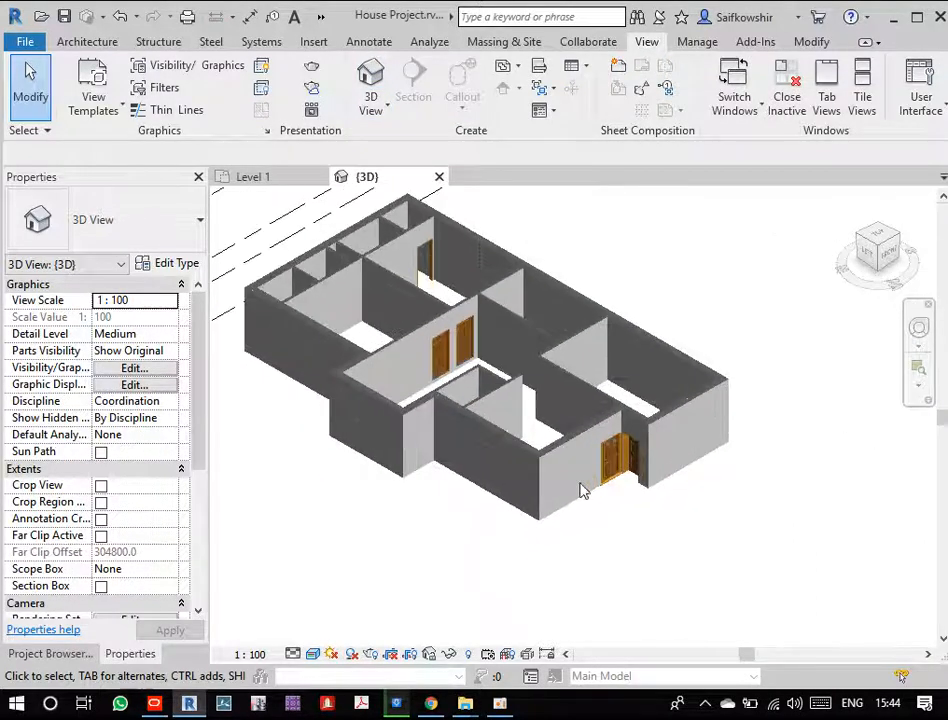
scroll(583, 490, "up", 2)
middle_click_drag(576, 485, 628, 506)
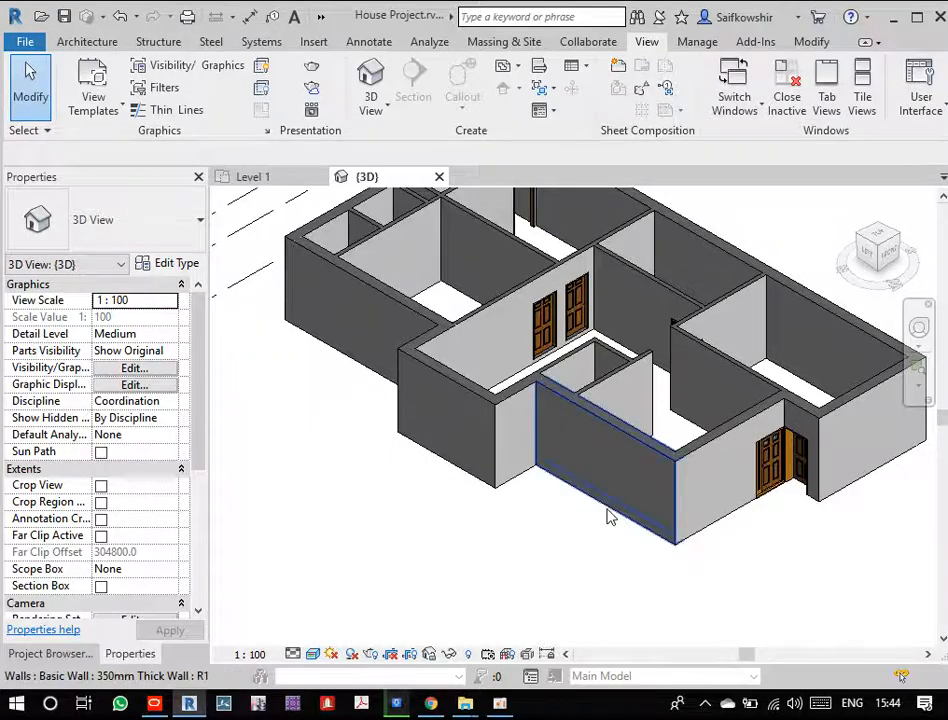
scroll(607, 514, "down", 3)
middle_click_drag(685, 312, 715, 288)
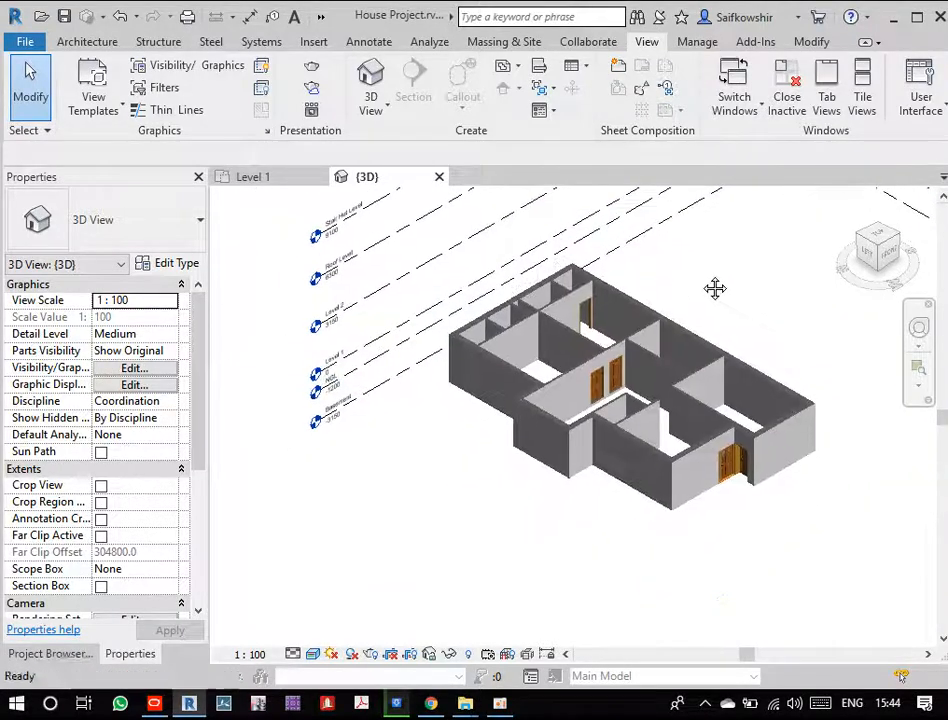
- Return to the Level 1 floor plan and bring the whole house layout into view
left_click(50, 654)
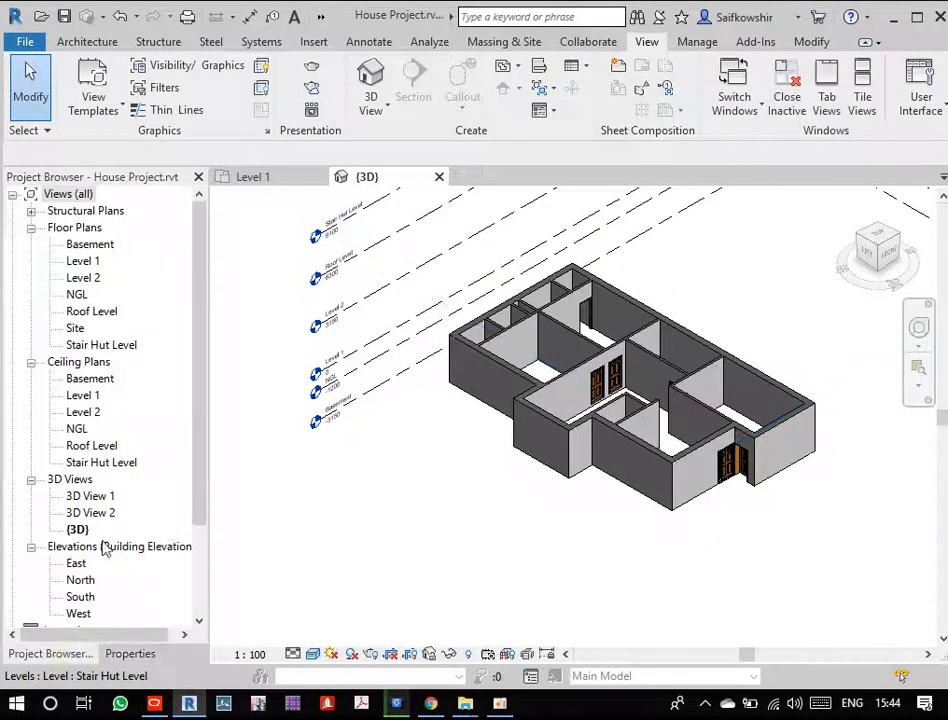
double_click(85, 262)
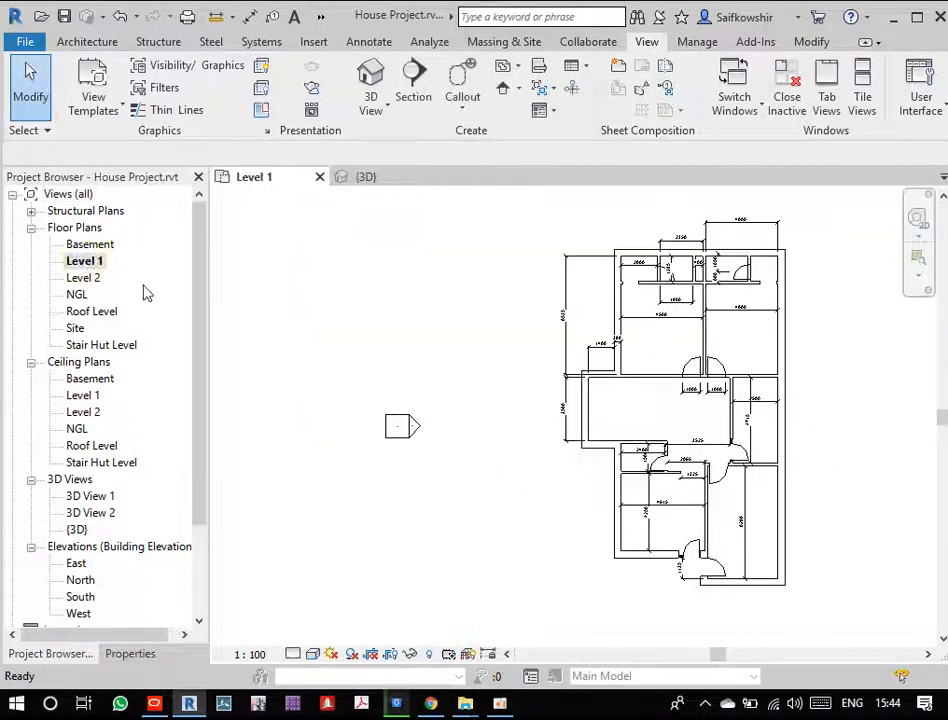
scroll(678, 350, "up", 4)
middle_click_drag(678, 350, 582, 294)
scroll(620, 302, "down", 4)
scroll(627, 291, "down", 1)
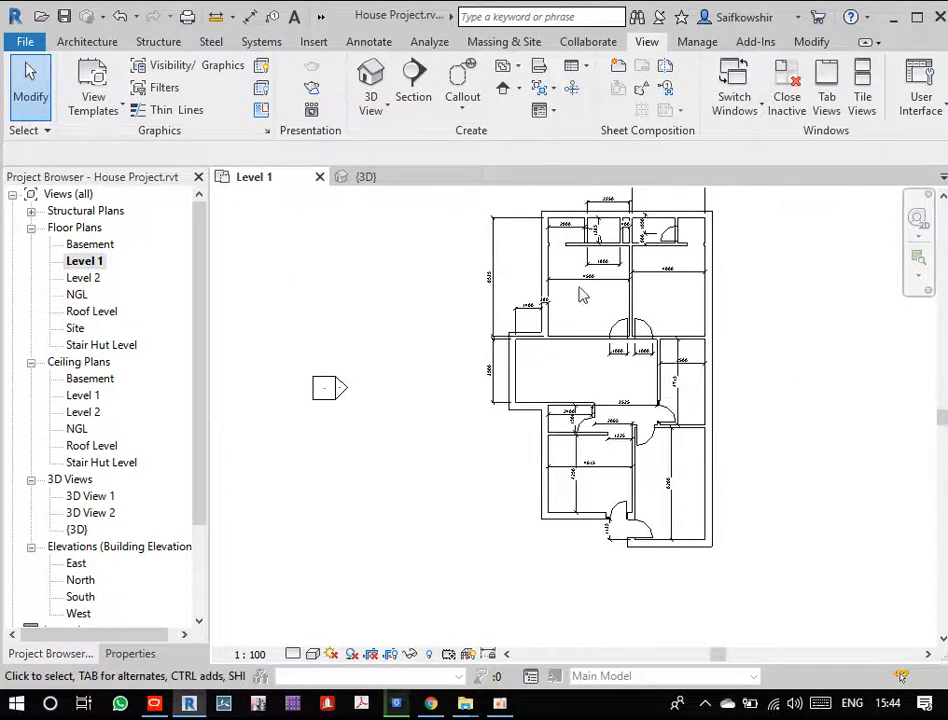
- Start placing a window and check which M_Fixed sizes are available in the project
left_click(92, 42)
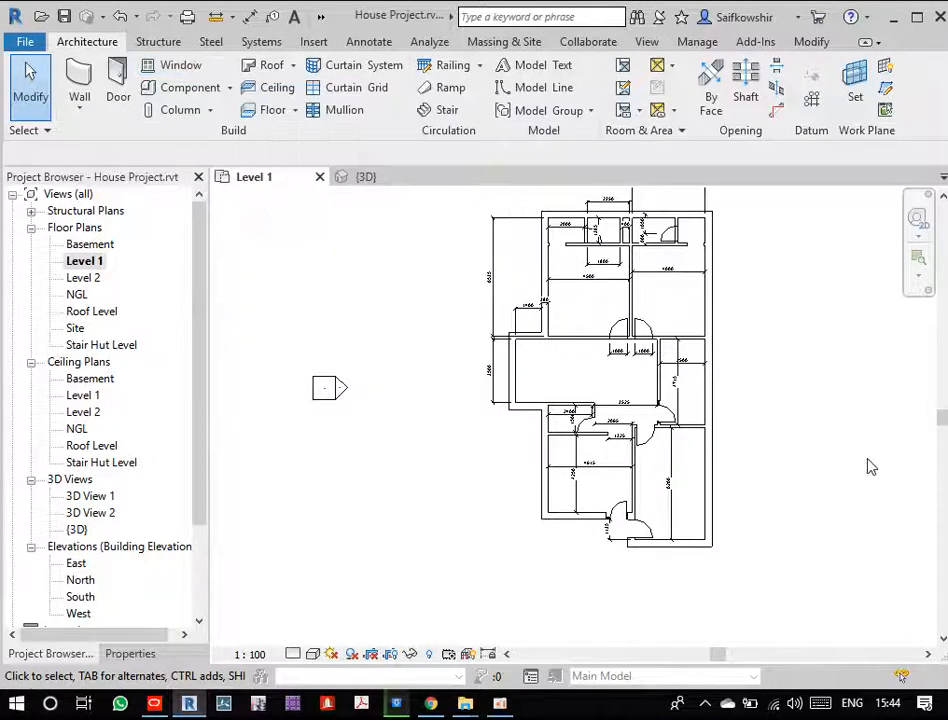
left_click(176, 74)
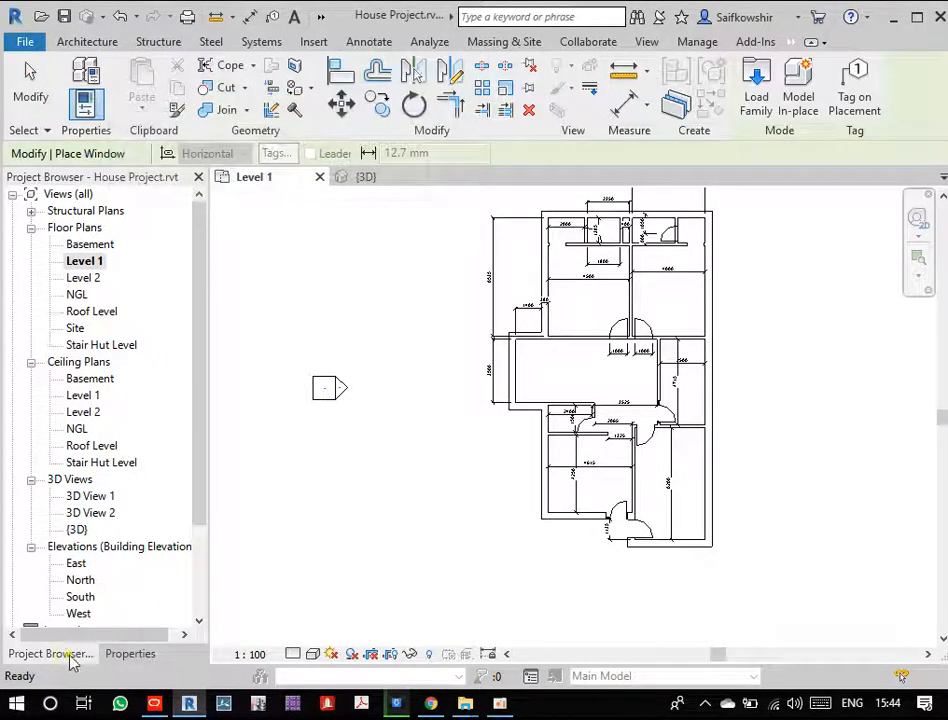
left_click(118, 654)
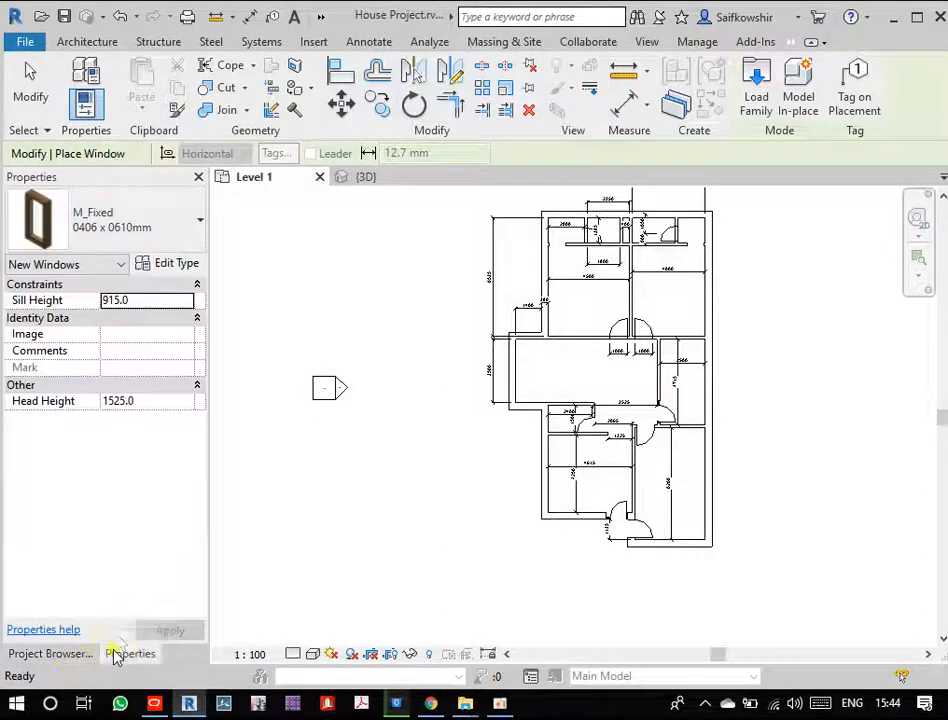
left_click(146, 230)
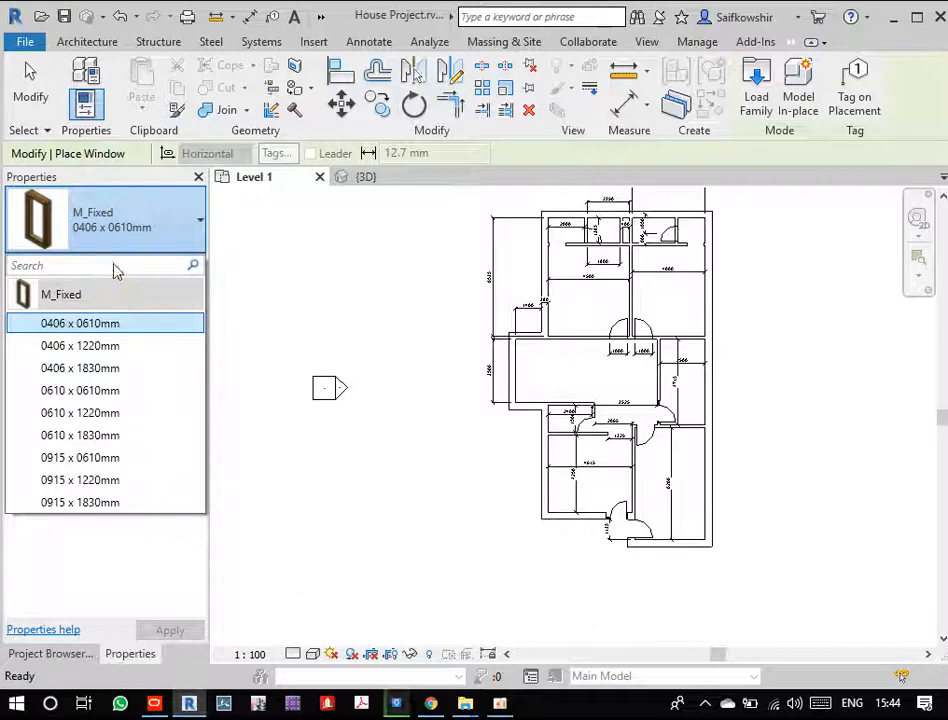
left_click(108, 216)
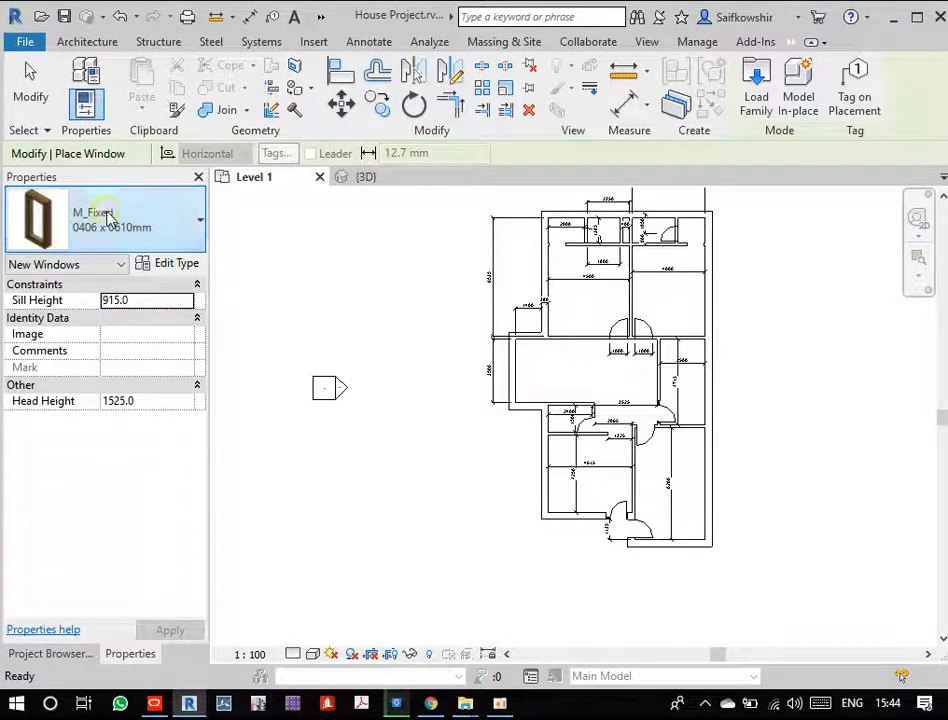
left_click(757, 88)
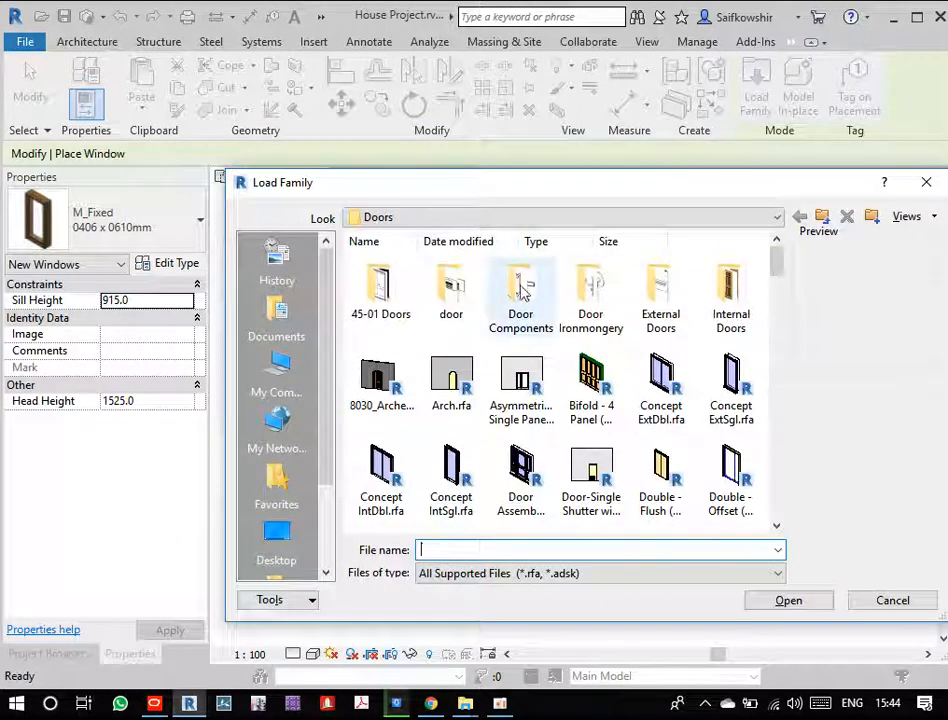
left_click(447, 306)
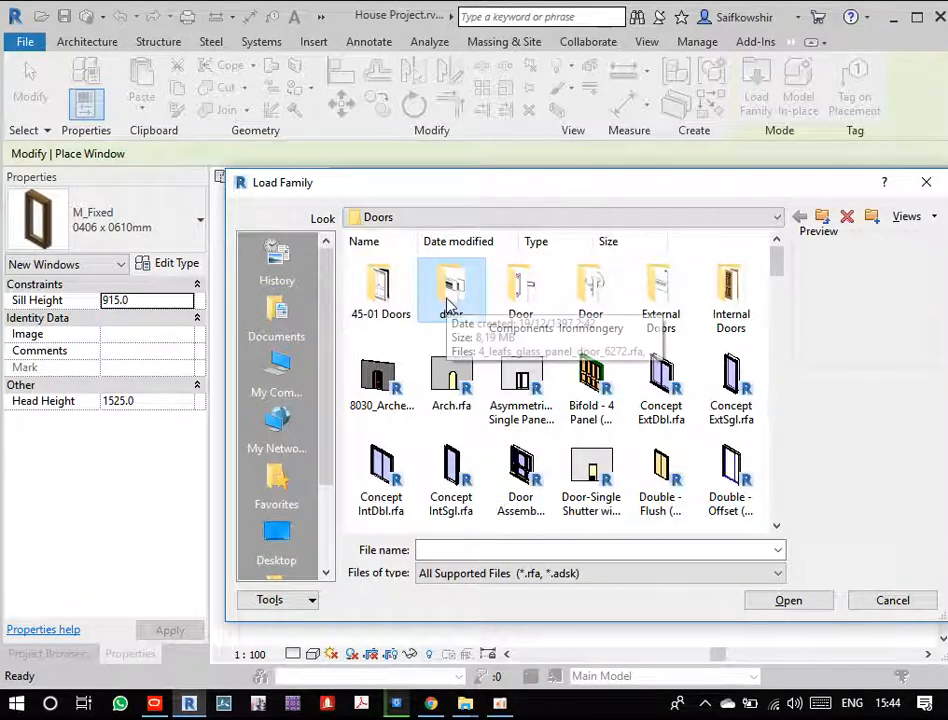
left_click(522, 300)
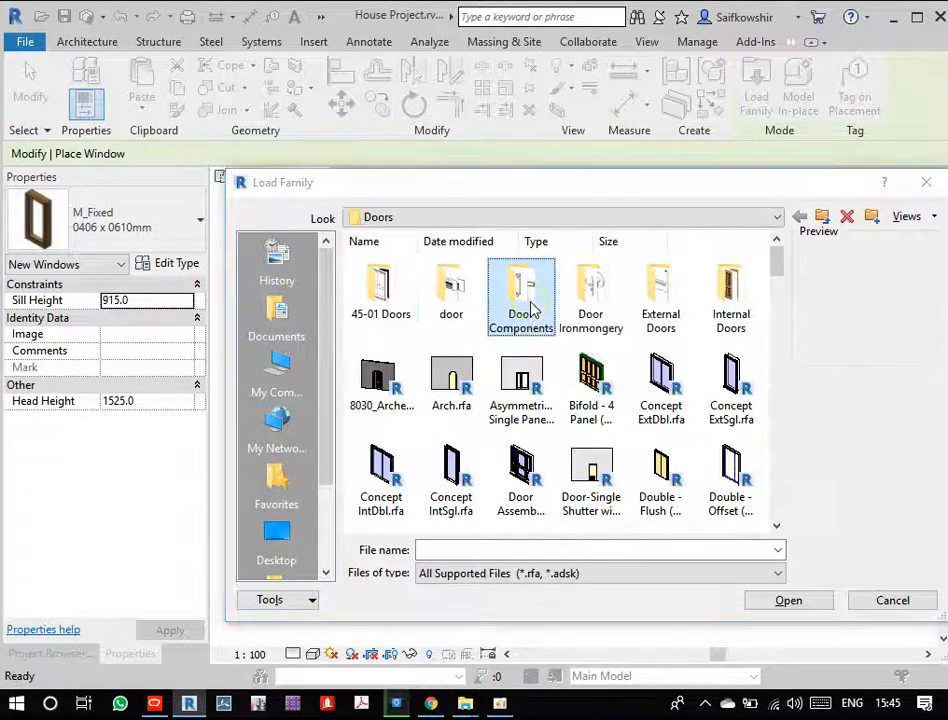
left_click(896, 600)
left_click(45, 85)
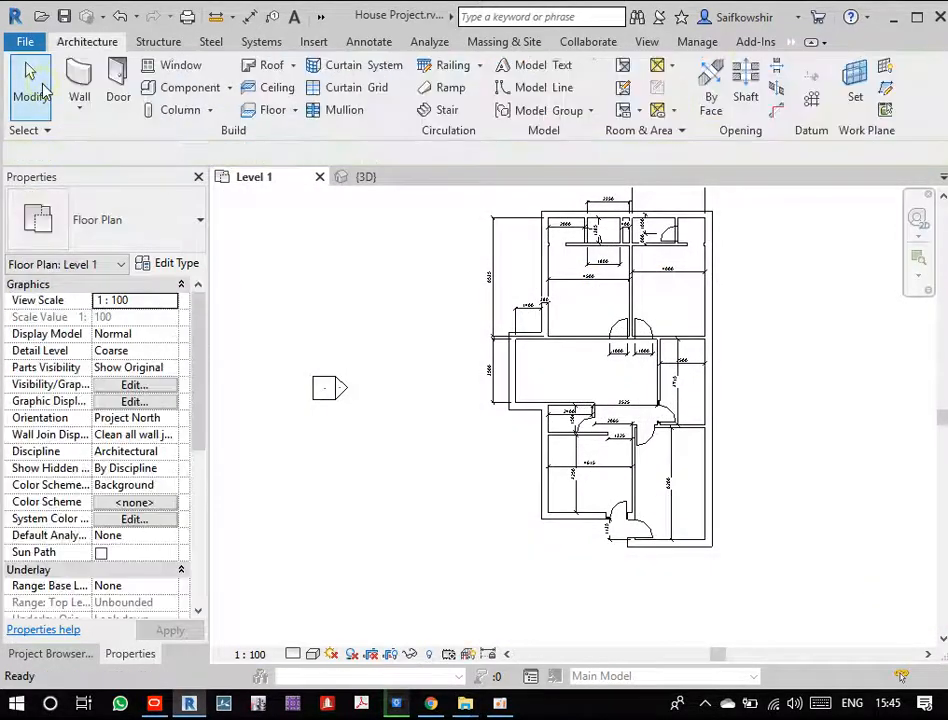
- Start placing a window and browse to the Windows folder of the Door and Window library to load a family
left_click(172, 66)
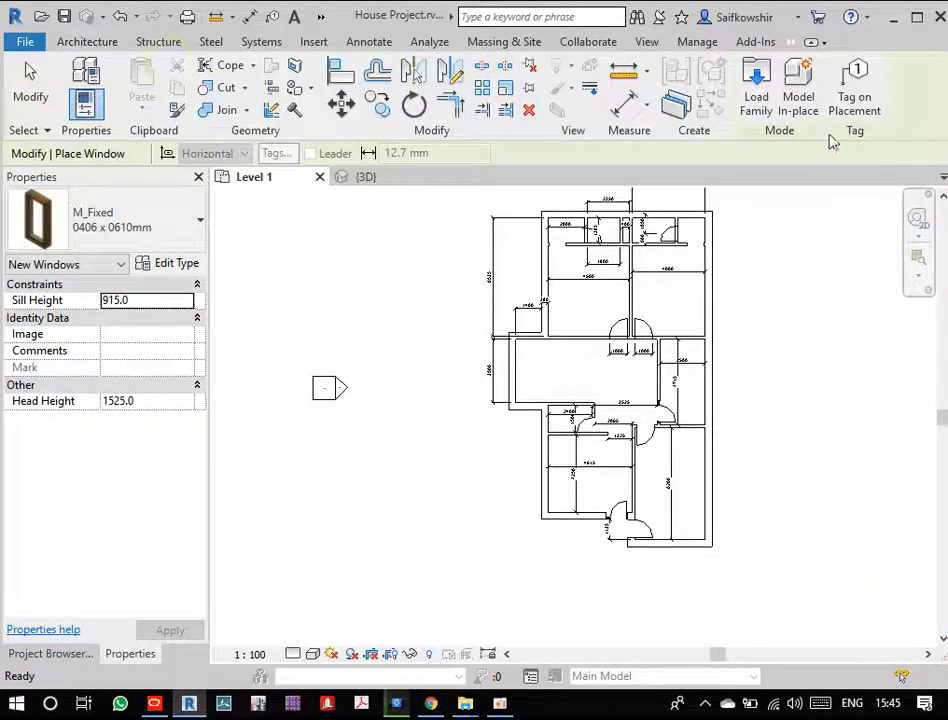
left_click(756, 95)
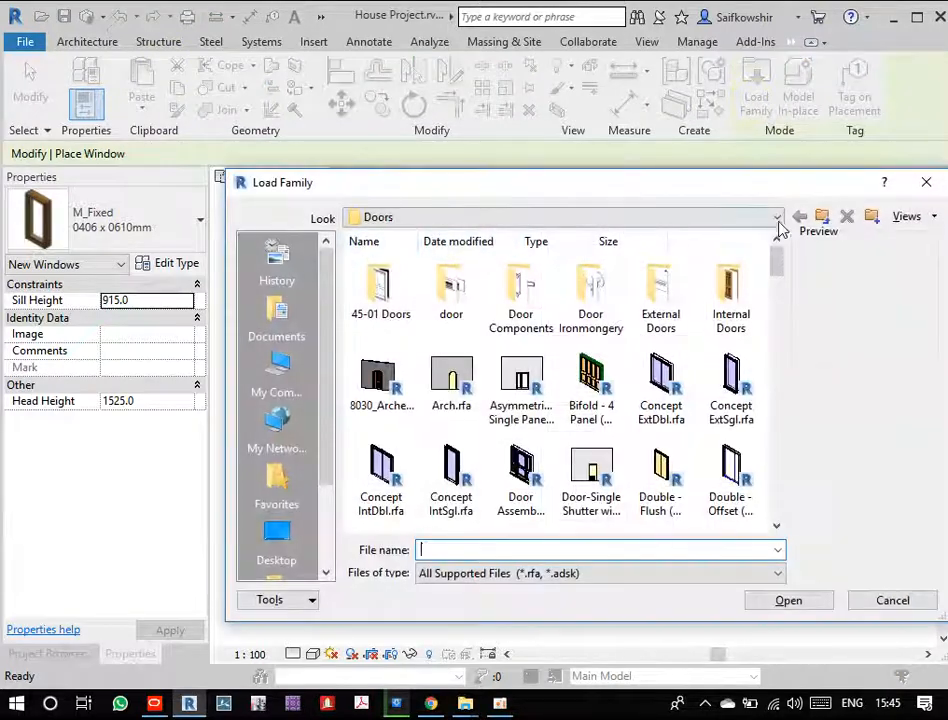
left_click(822, 217)
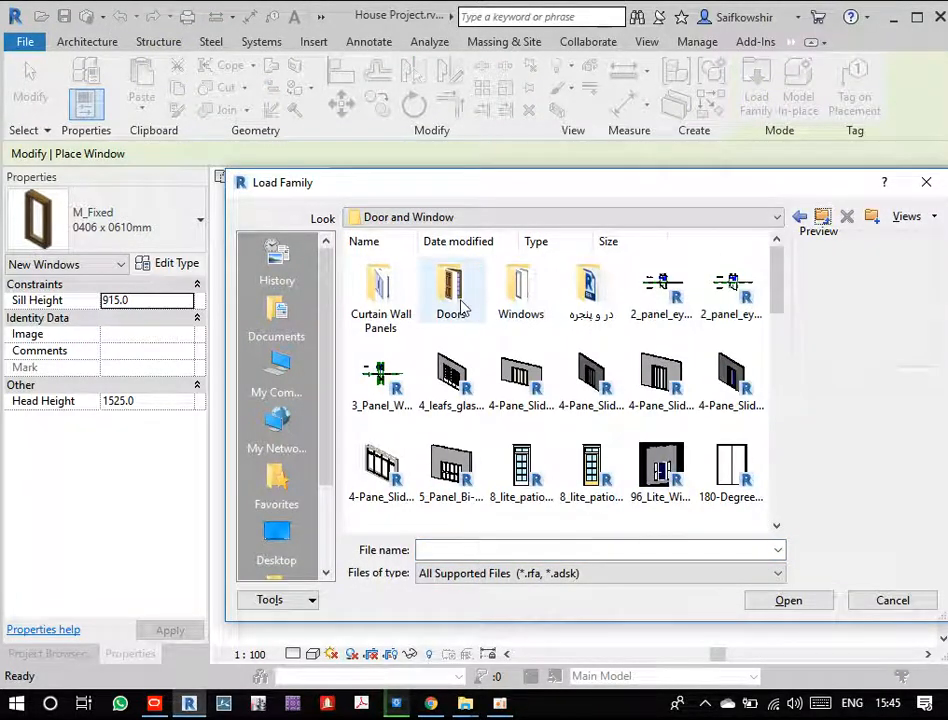
double_click(521, 293)
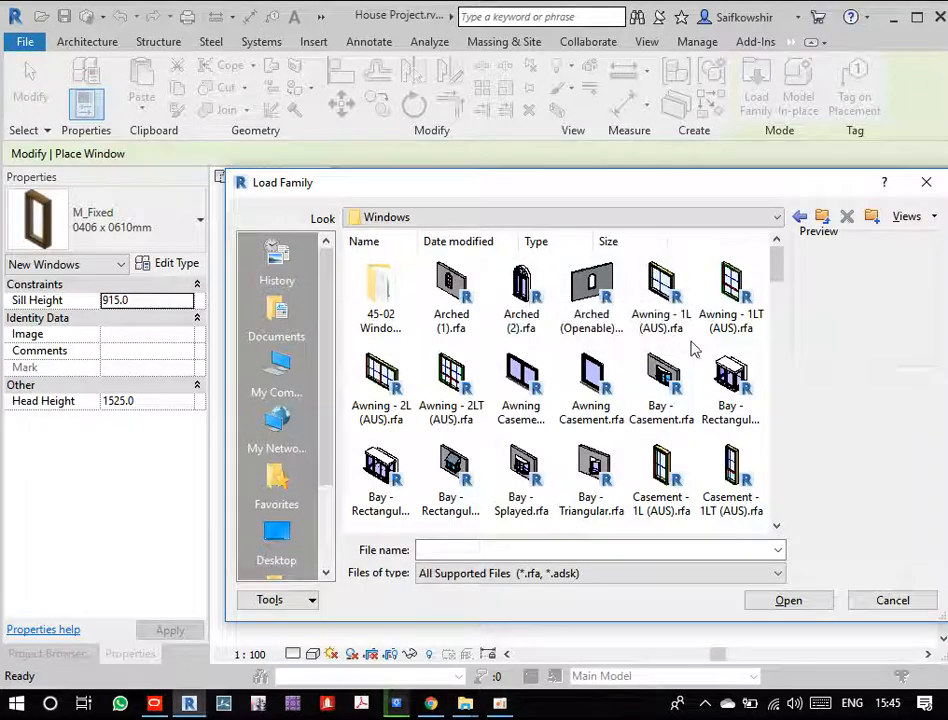
- Load the Tpl Casement - Top Hung Centre window family from the Windows library folder into the project
scroll(603, 425, "down", 5)
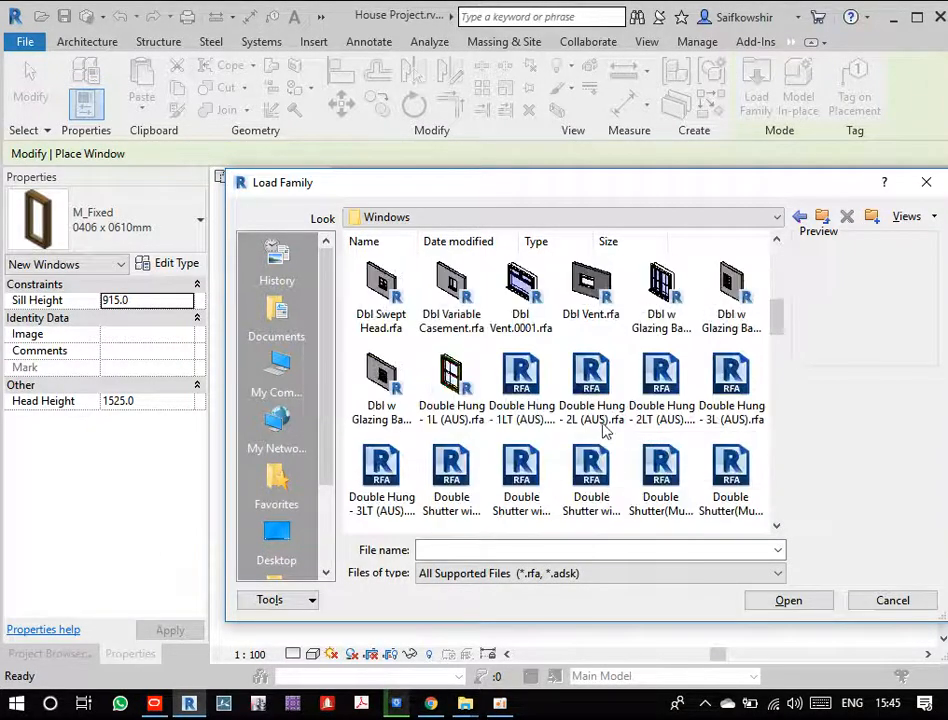
scroll(690, 480, "down", 3)
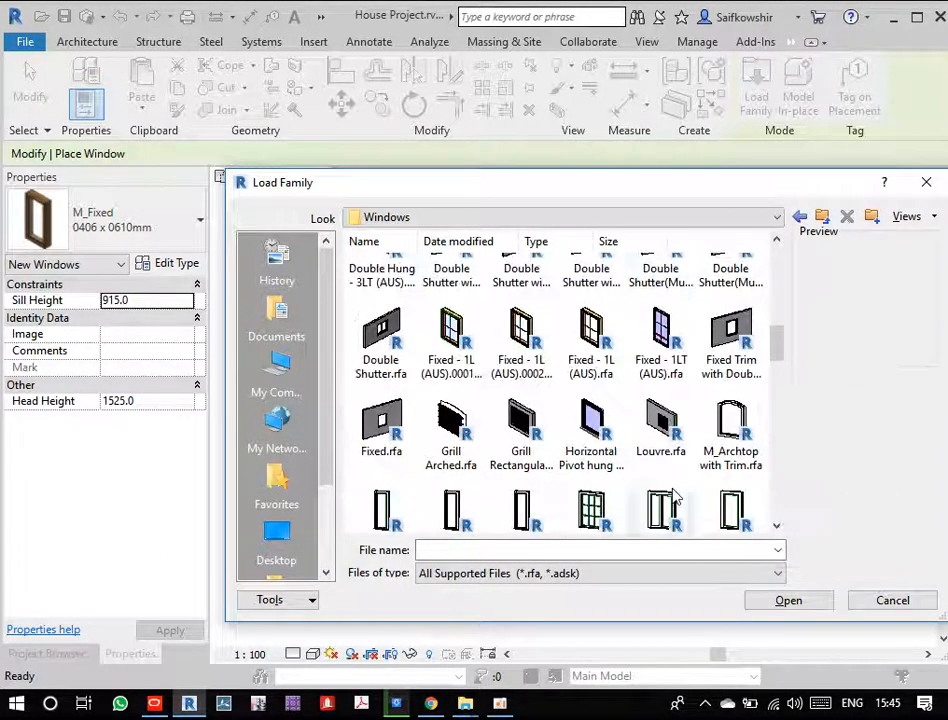
scroll(724, 451, "down", 5)
scroll(690, 450, "down", 10)
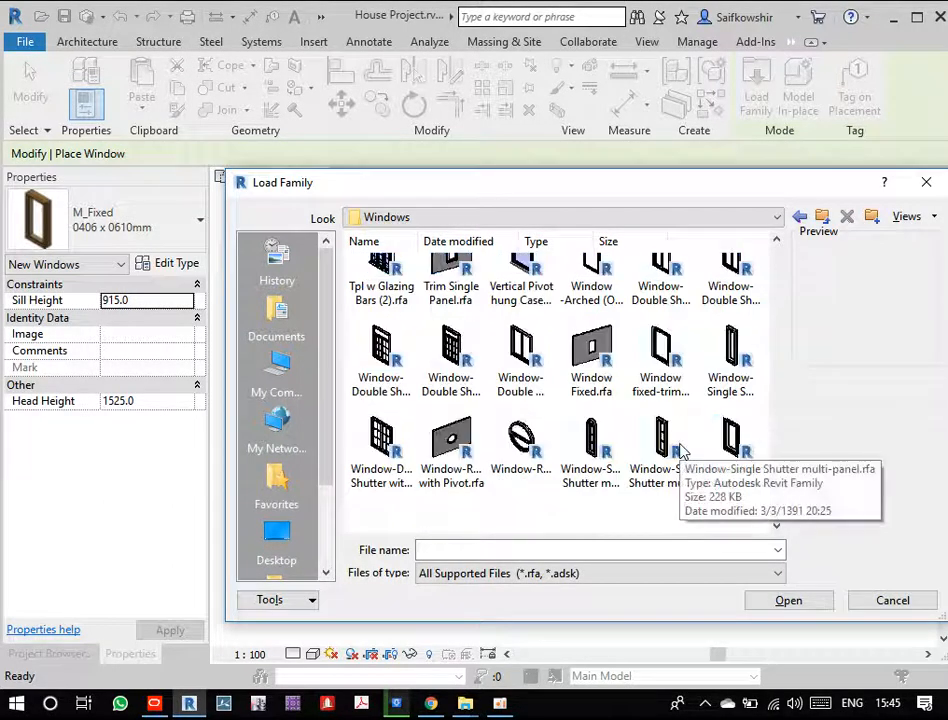
scroll(646, 433, "up", 3)
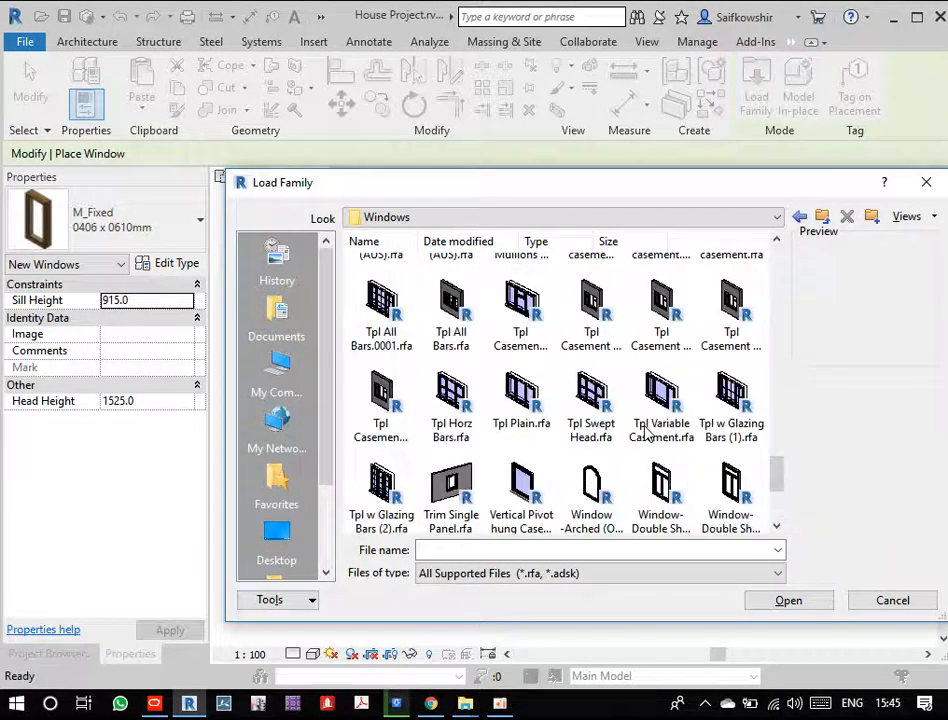
left_click(519, 392)
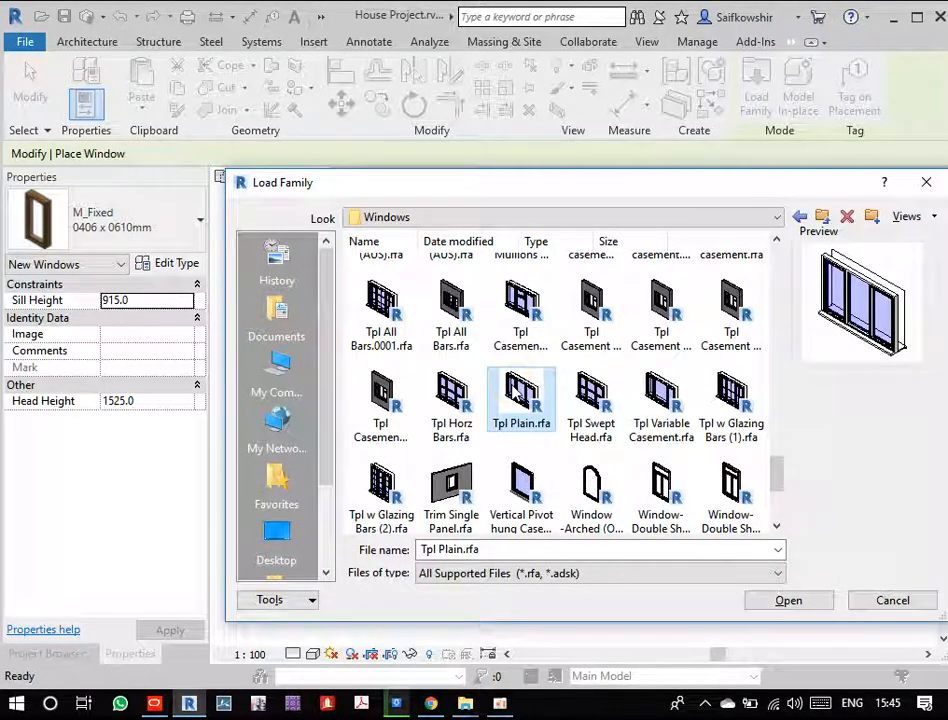
left_click(520, 305)
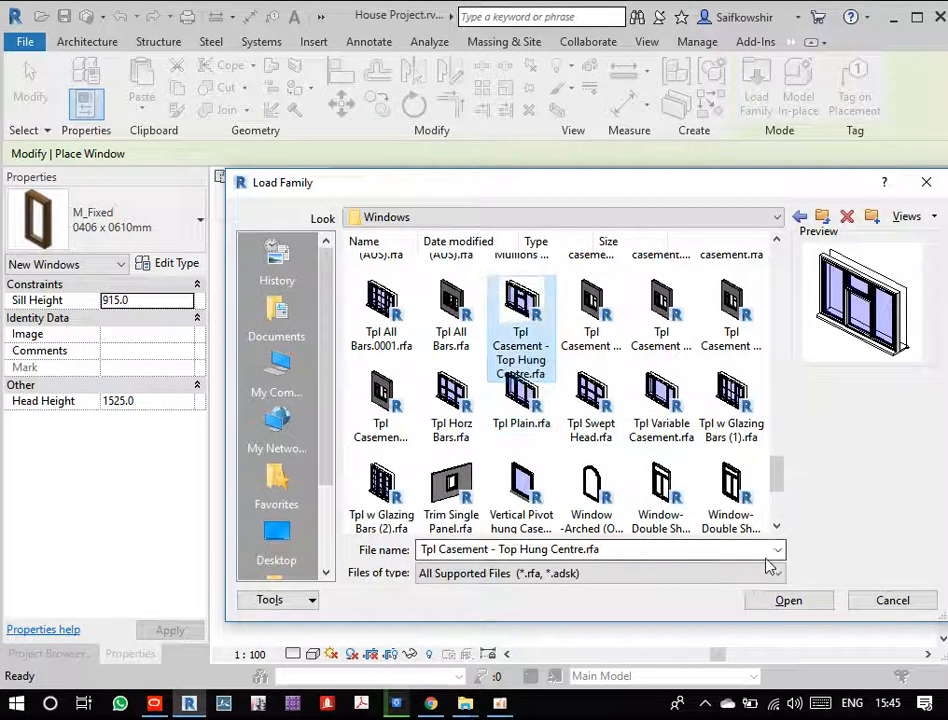
left_click(805, 606)
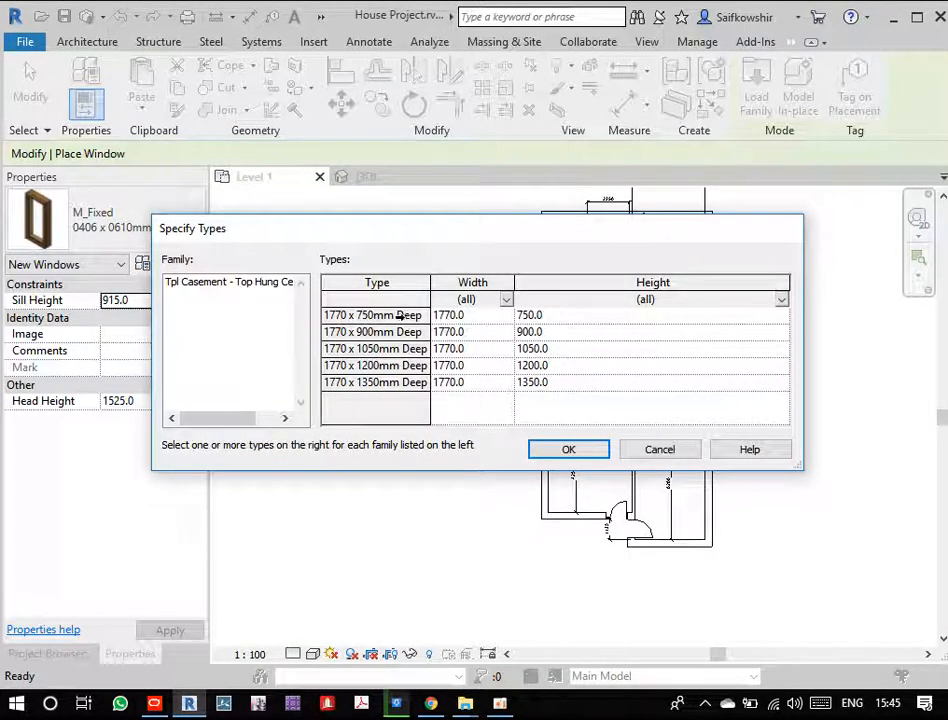
left_click(586, 450)
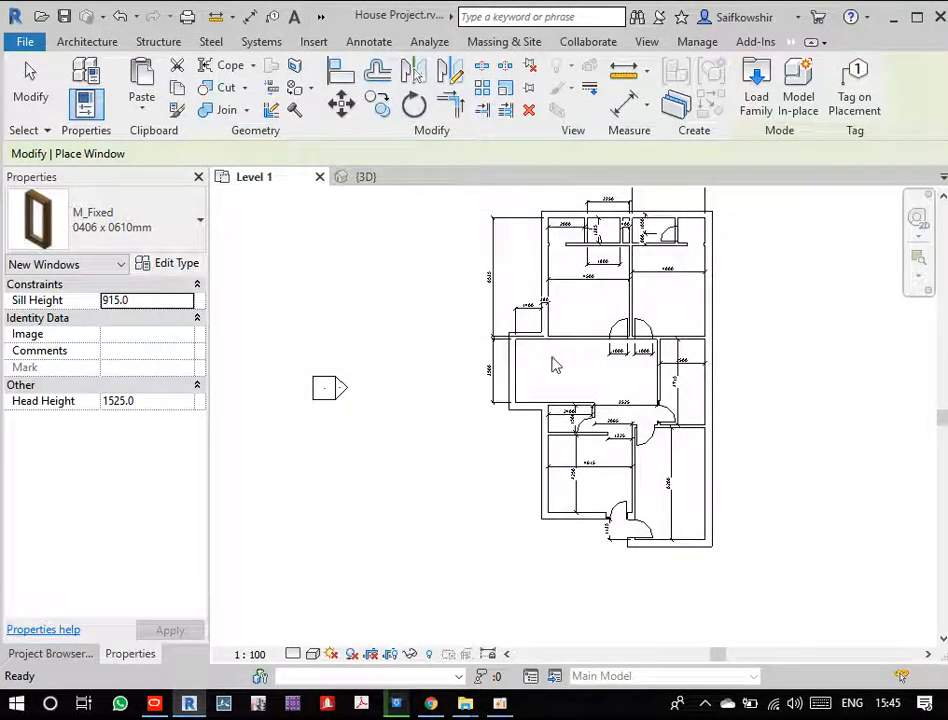
- Open the casement window's type properties, inspect its exterior elevation preview, and set the Height to 2000
left_click(173, 264)
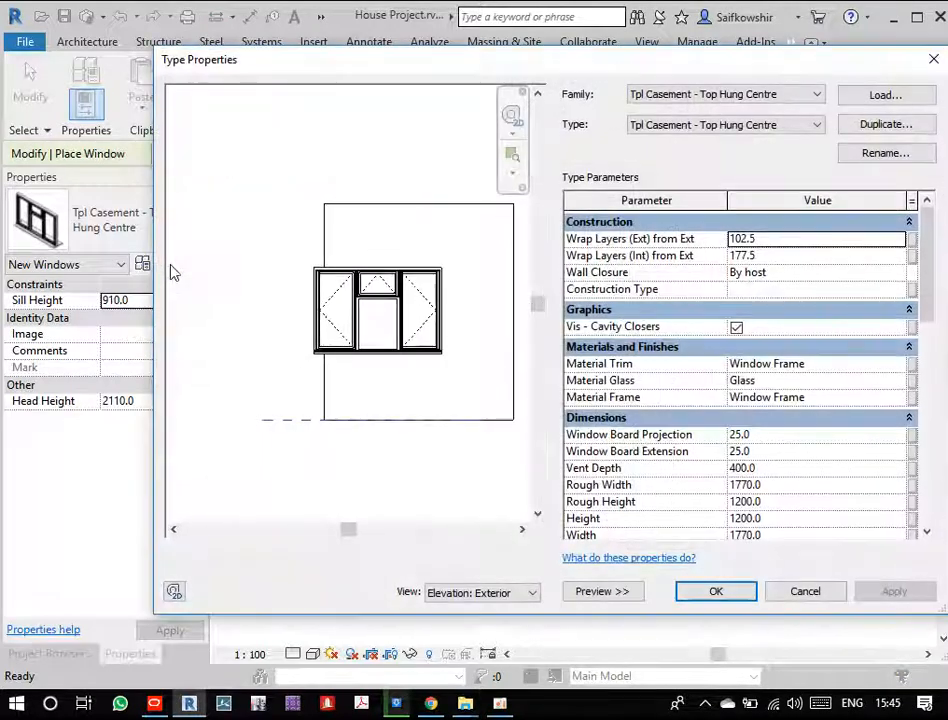
middle_click_drag(458, 212, 403, 248)
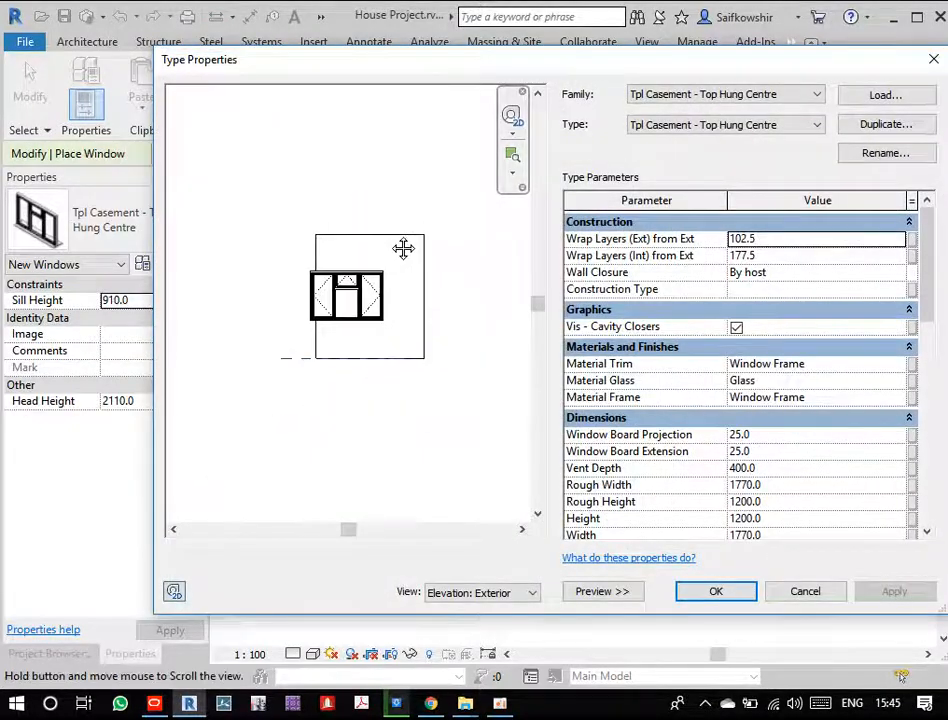
scroll(360, 290, "up", 3)
scroll(361, 288, "down", 1)
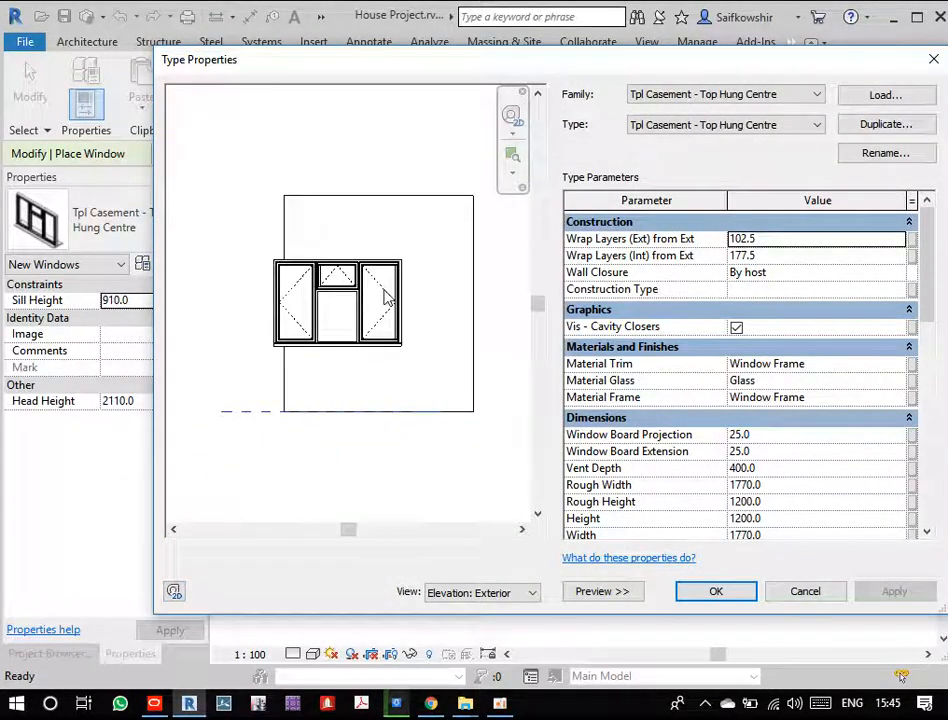
middle_click_drag(398, 304, 381, 296)
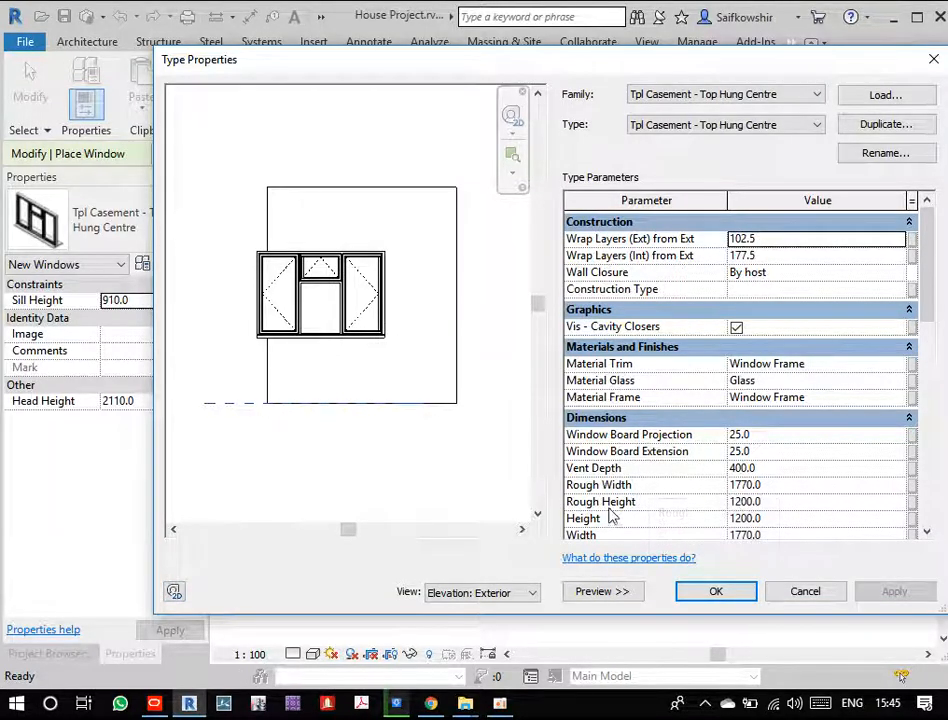
left_click(777, 518)
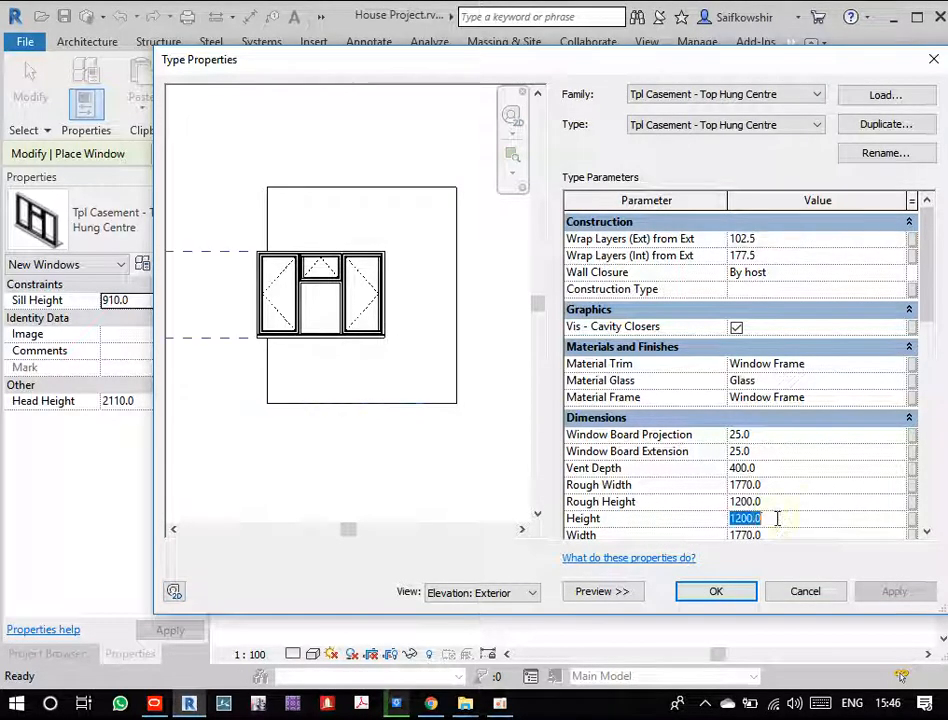
type("2")
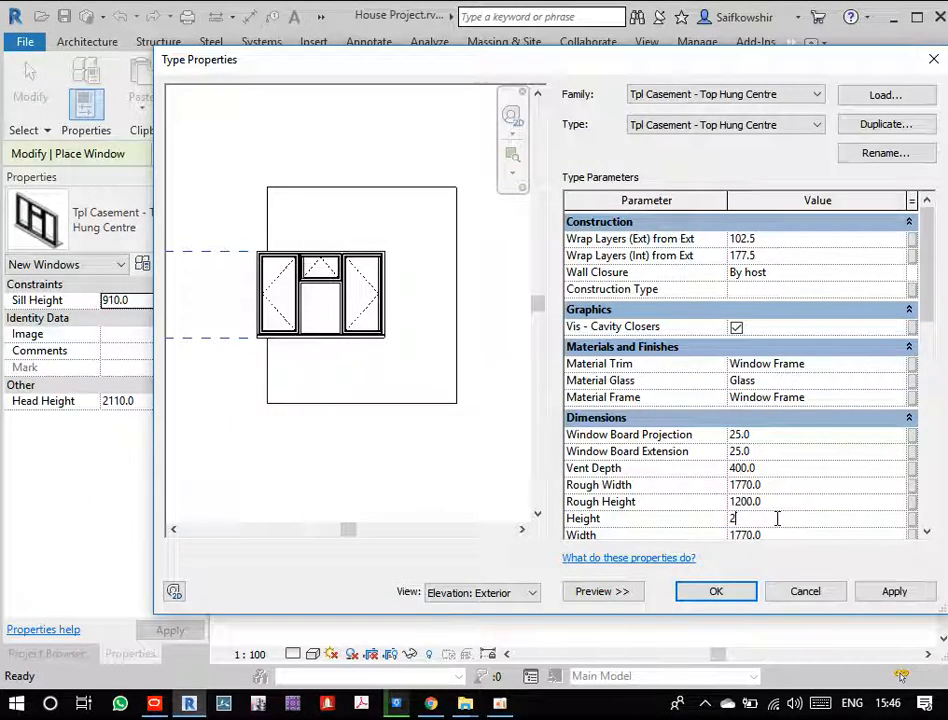
type("000")
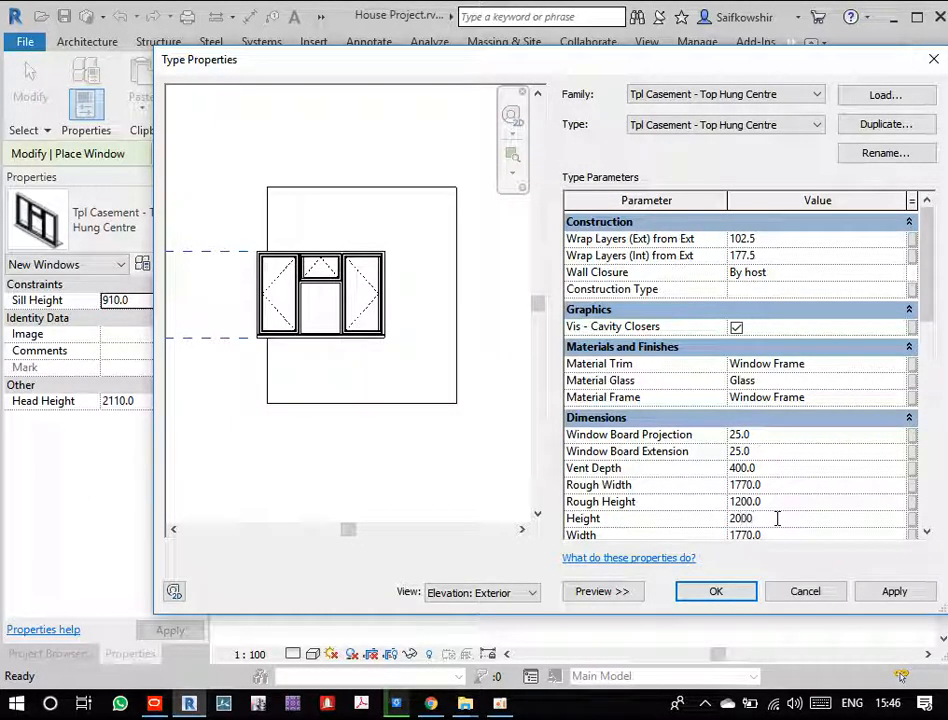
key("Tab")
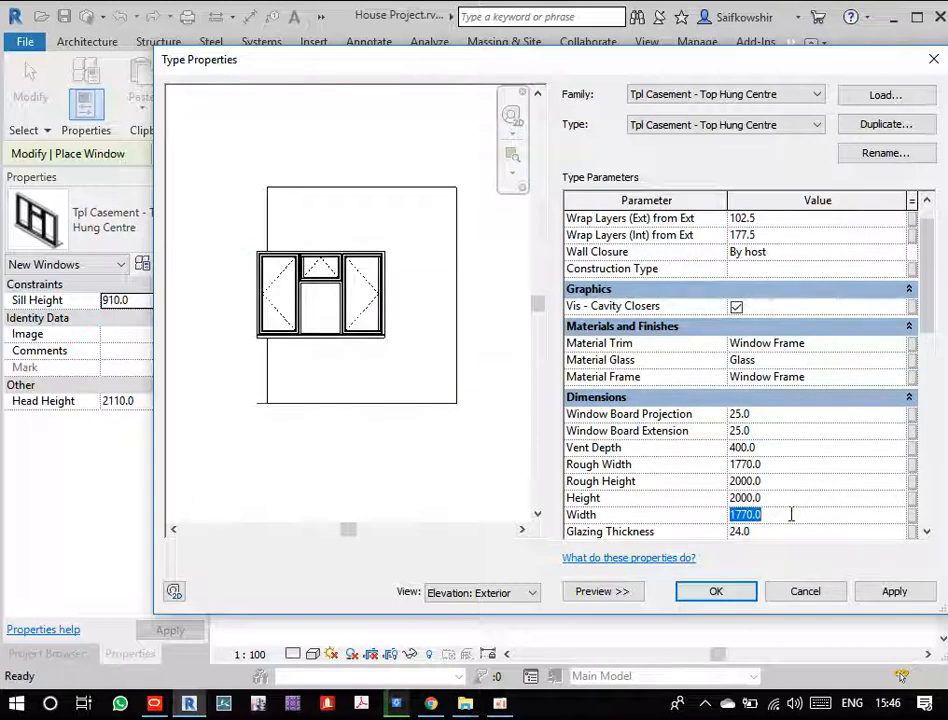
- Set the casement window type's Width to 3000 and look over its remaining type parameters
type("3")
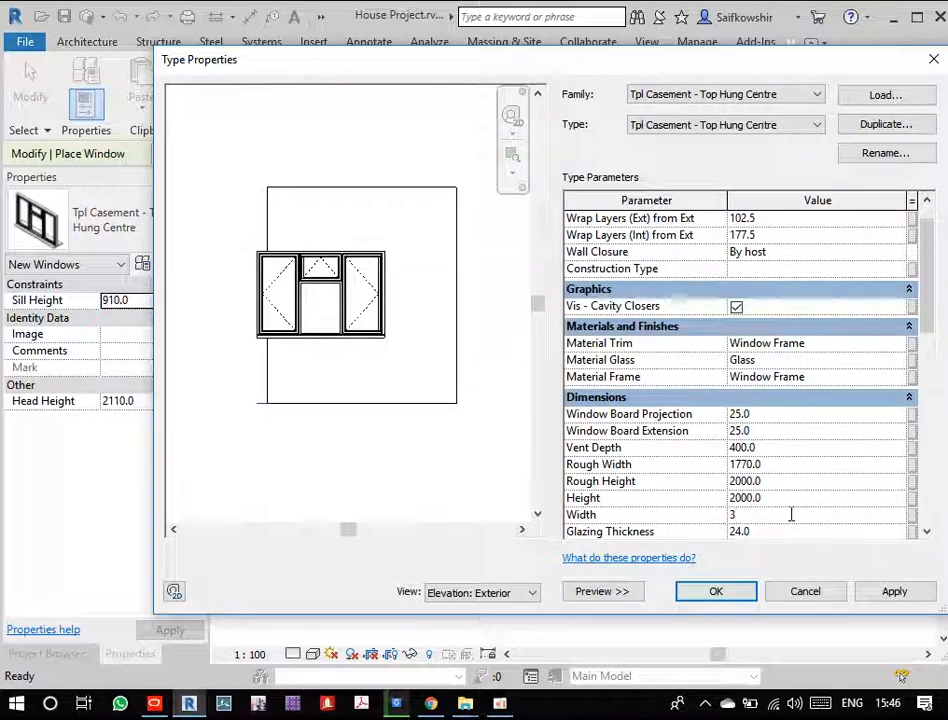
type("000")
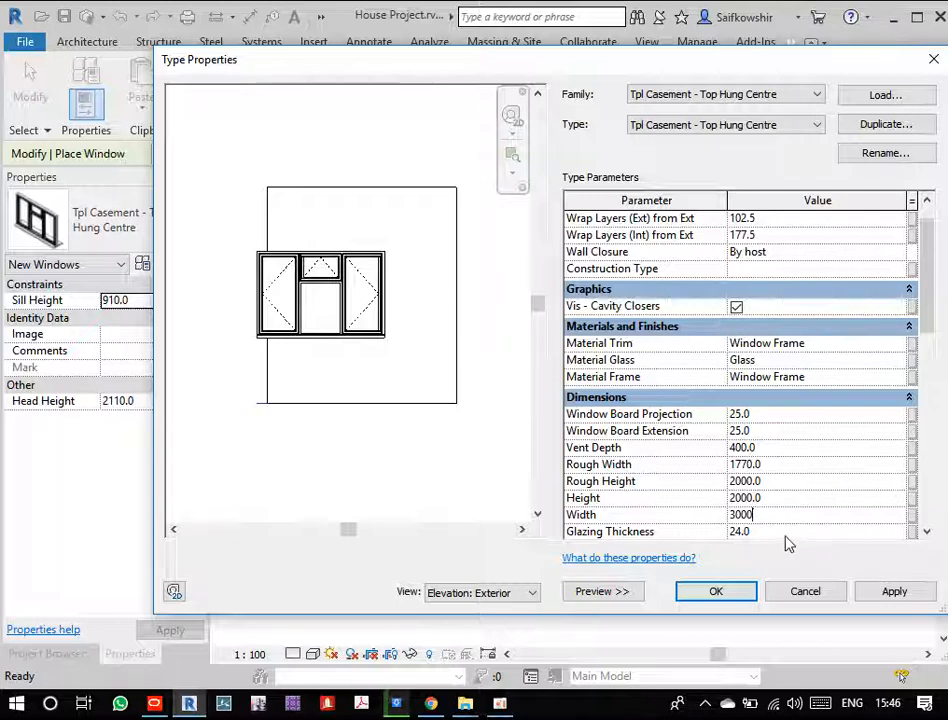
left_click(785, 533)
left_click(778, 502)
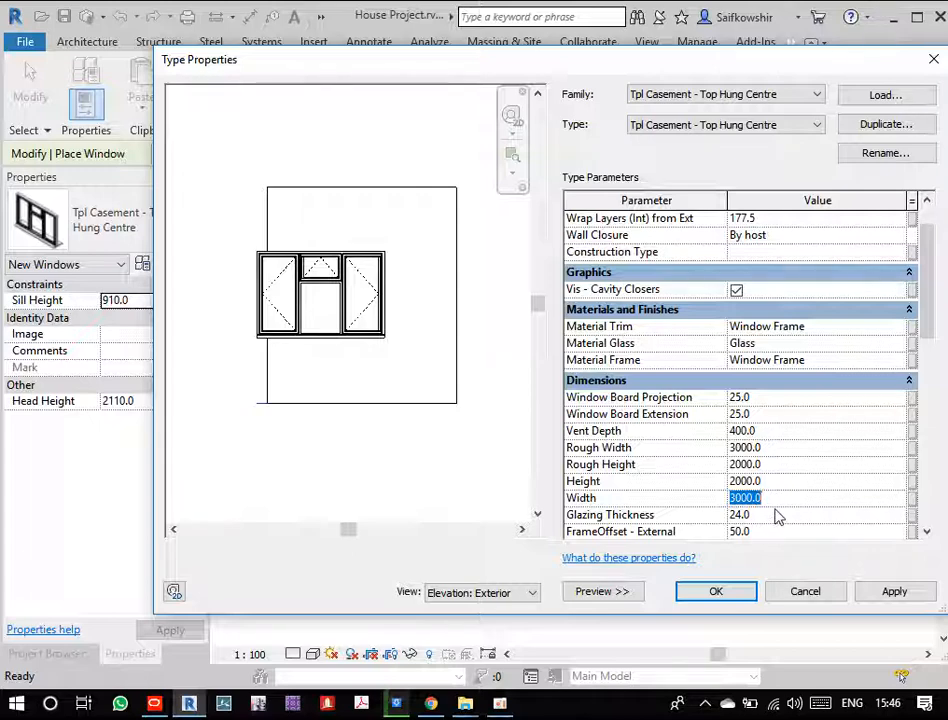
left_click(766, 515)
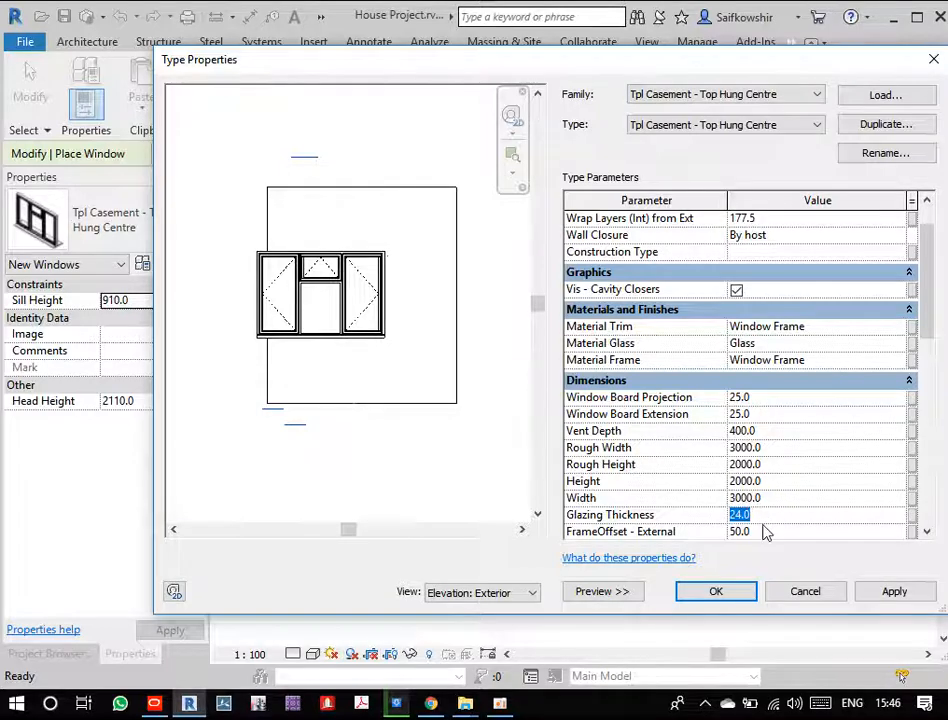
scroll(760, 522, "down", 5)
scroll(766, 532, "up", 5)
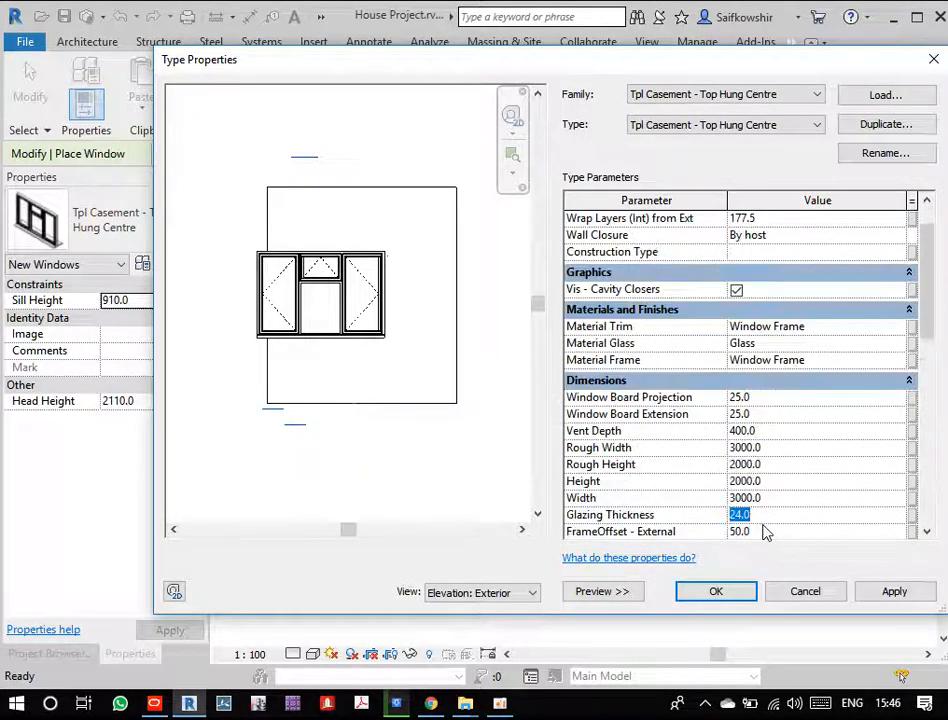
- Duplicate the casement window type as W(2000x3000)mm and accept its type properties
left_click(886, 124)
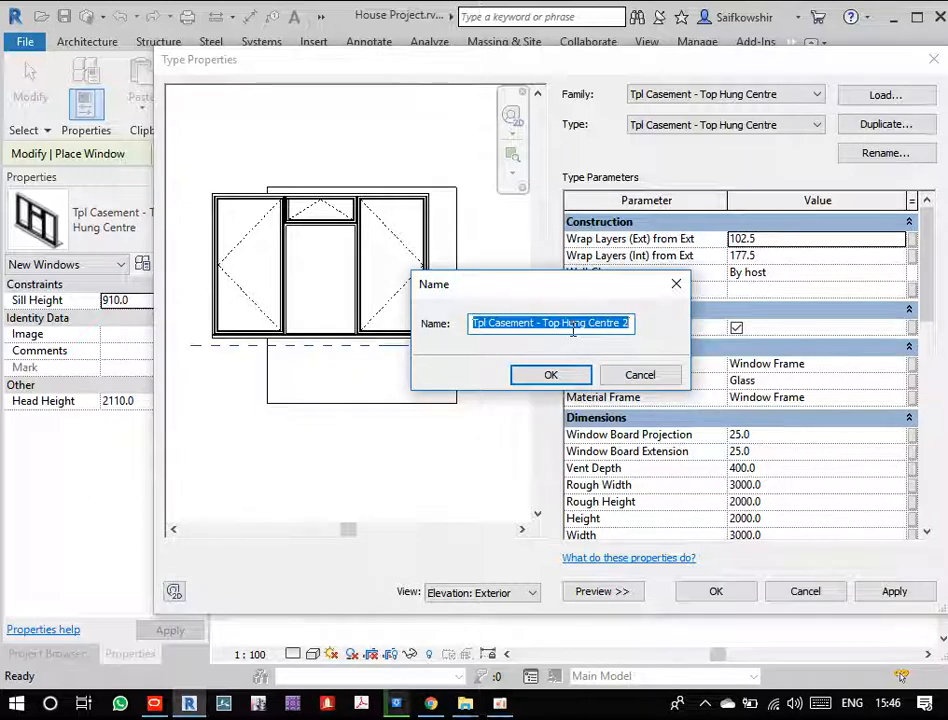
type("W")
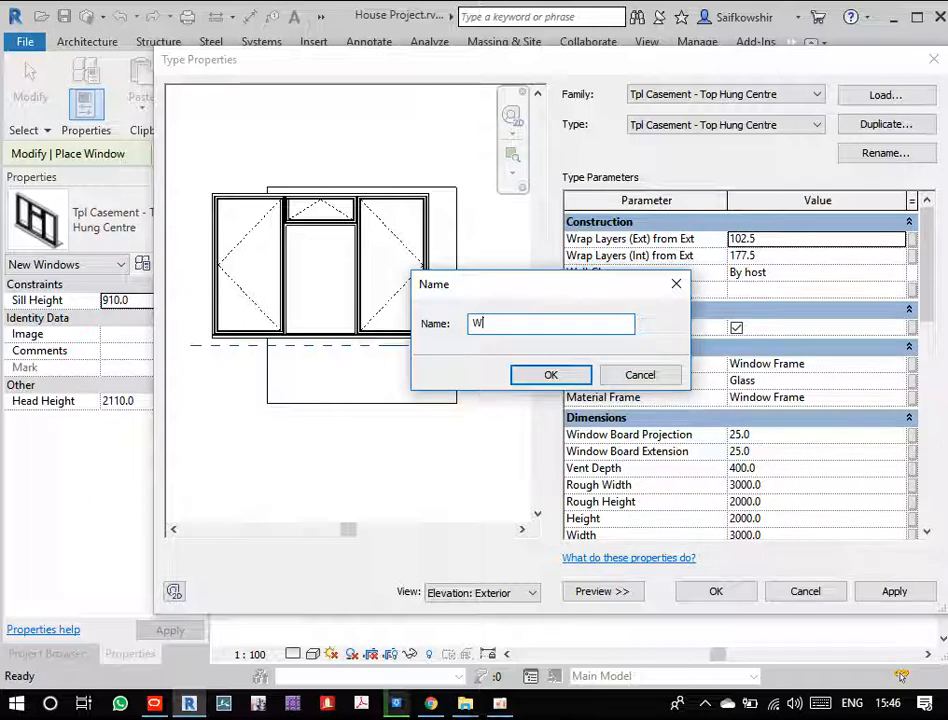
type("(")
type("2000x3000)mm")
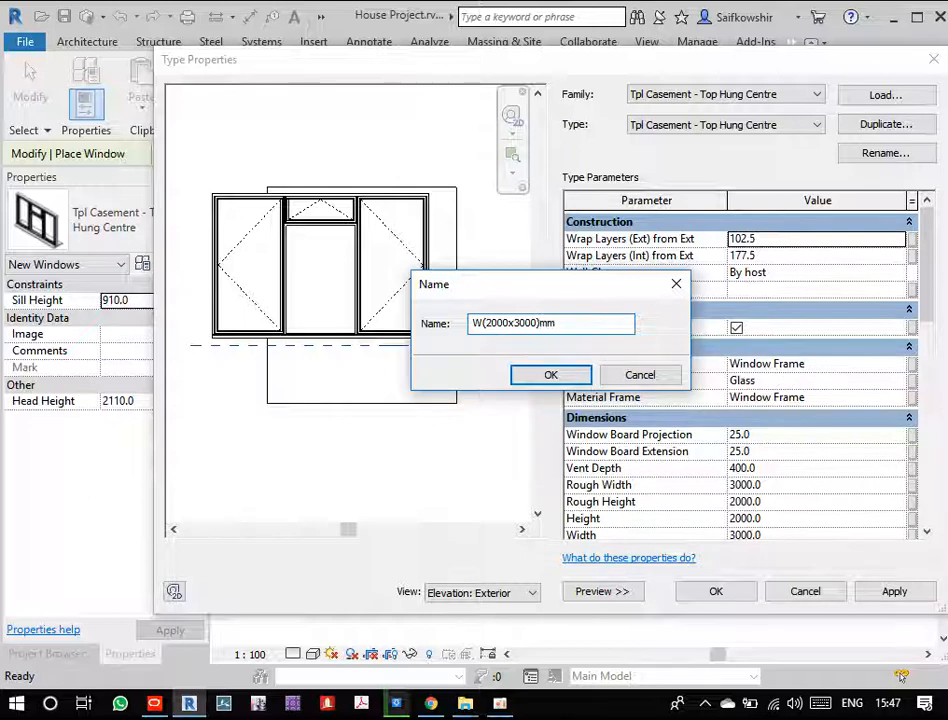
left_click(566, 376)
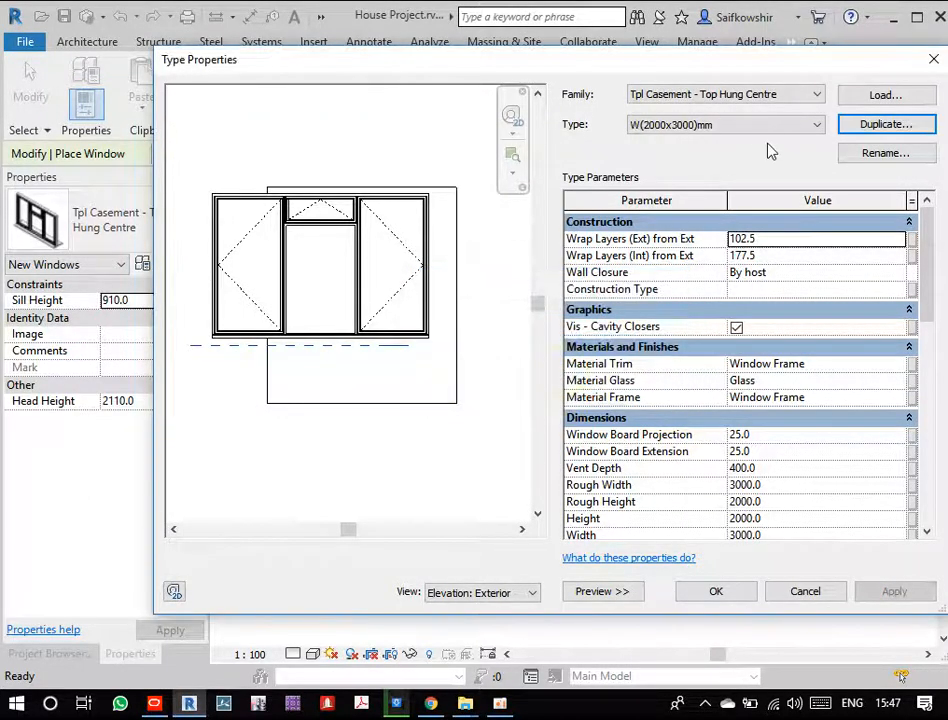
left_click(718, 592)
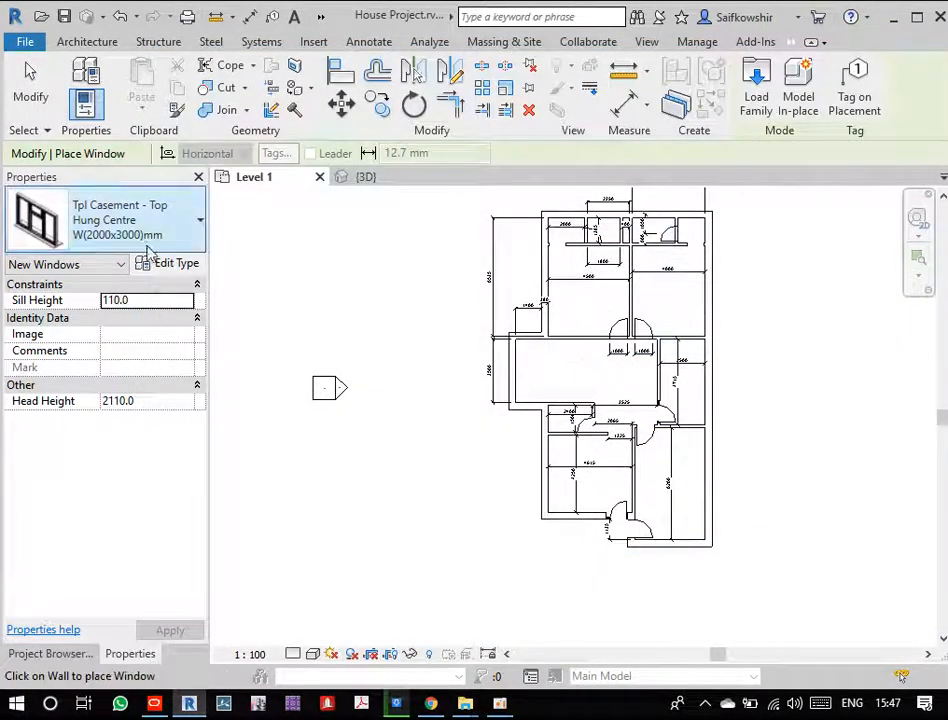
- Place a W(2000x3000)mm window in the 4500-wide room's outer wall, centred at 2575 mm to each side, and end placement
scroll(565, 305, "up", 3)
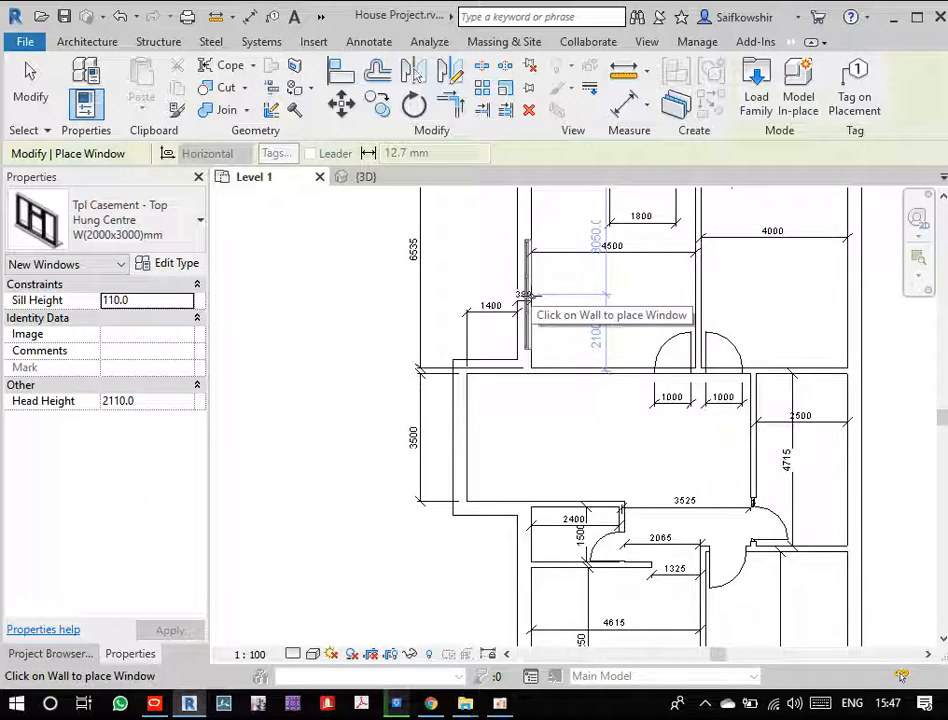
scroll(525, 296, "down", 3)
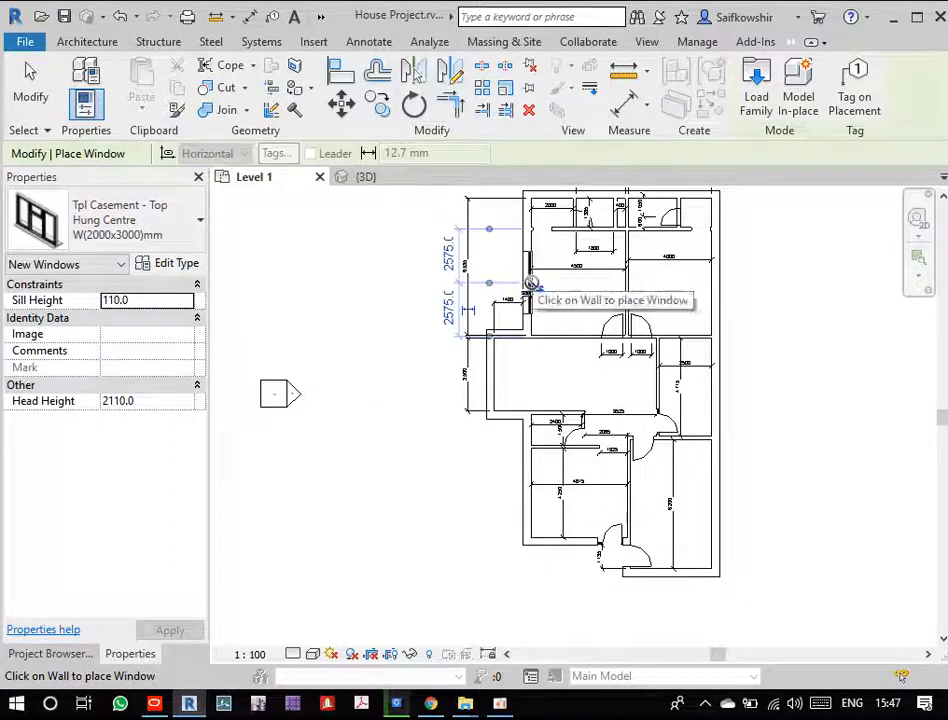
left_click(528, 290)
left_click(25, 92)
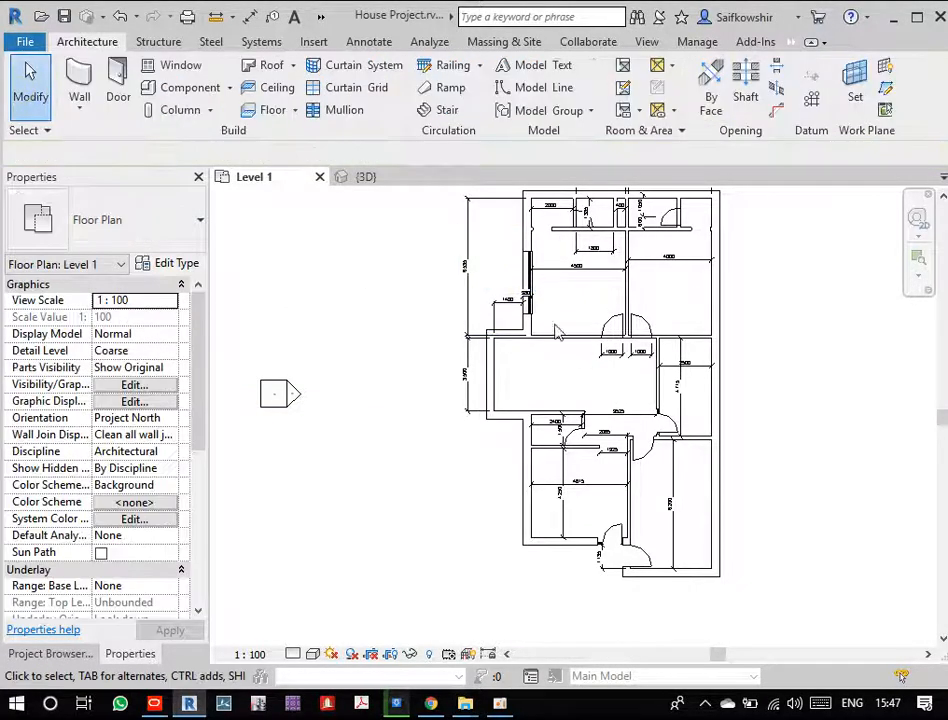
- Flip the facing of the W(2000x3000)mm window in the 4500-wide room's outer wall, then deselect it
scroll(529, 296, "up", 4)
left_click(543, 263)
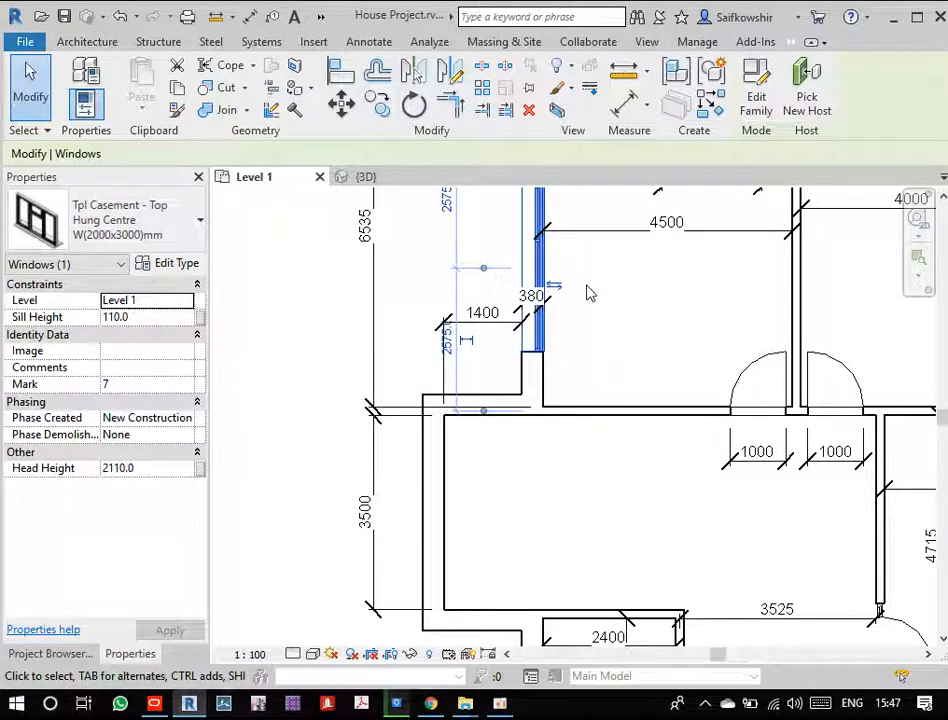
scroll(609, 303, "up", 2)
scroll(624, 341, "down", 4)
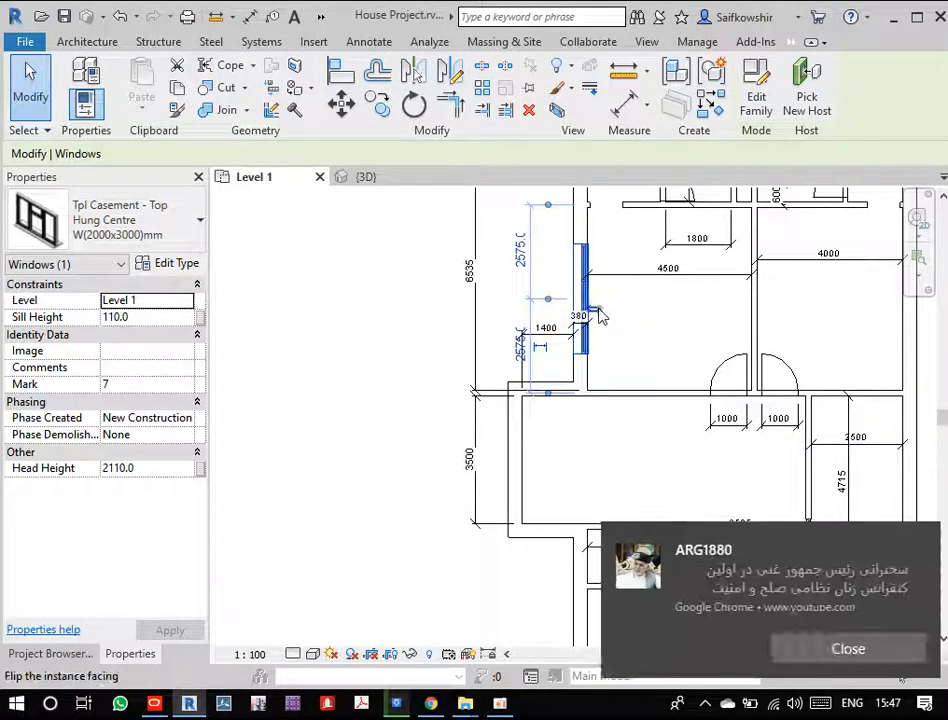
left_click(597, 313)
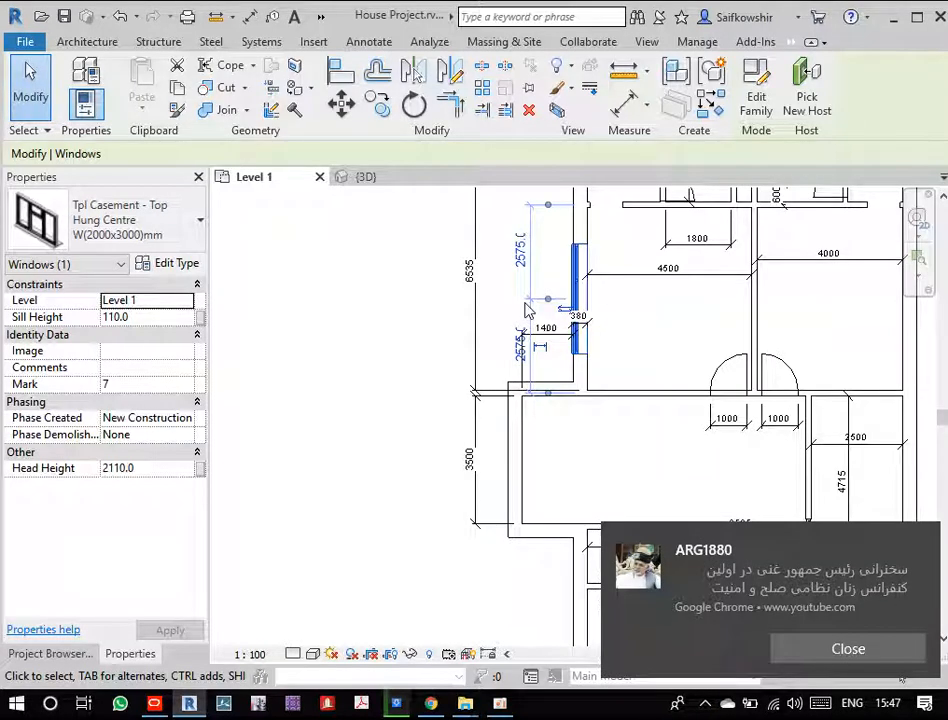
scroll(628, 345, "down", 1)
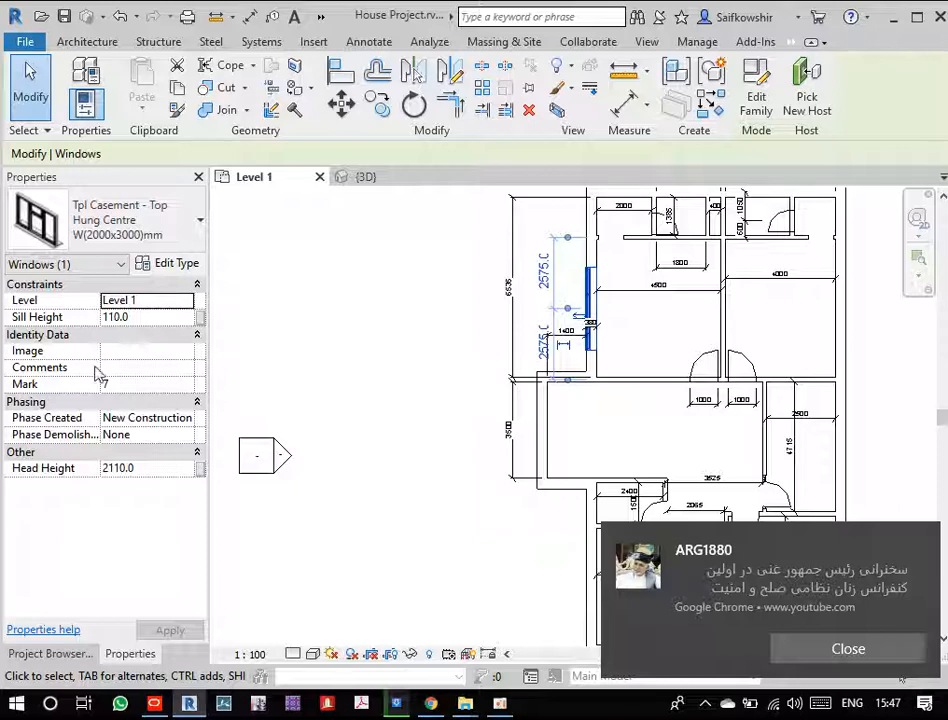
left_click(334, 377)
scroll(402, 415, "down", 3)
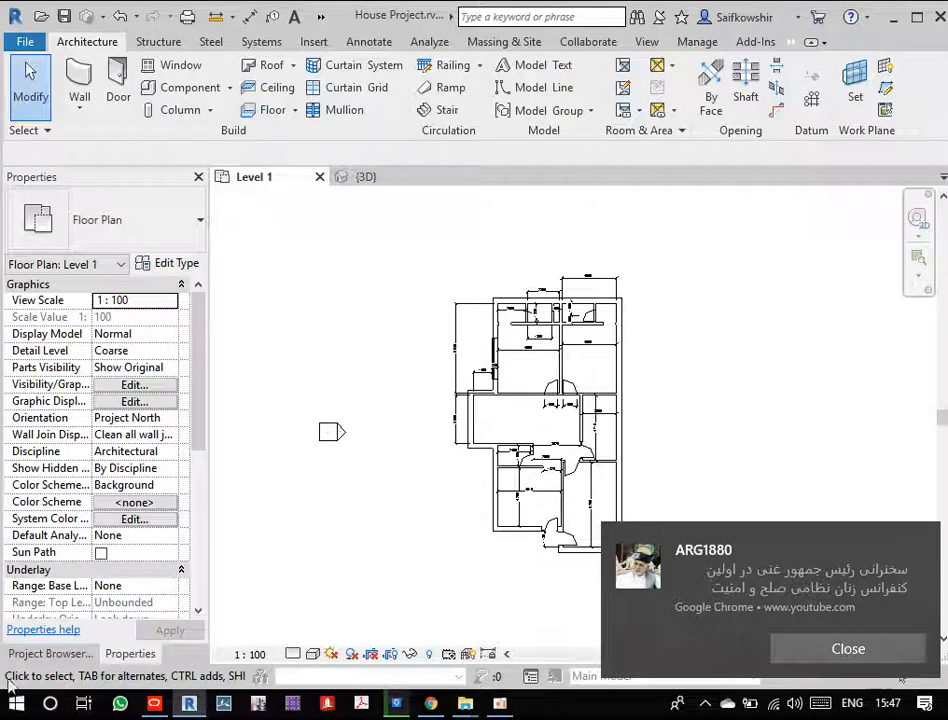
- Open the East elevation and examine the levels and the wall height between Level 1 and Level 2
left_click(48, 653)
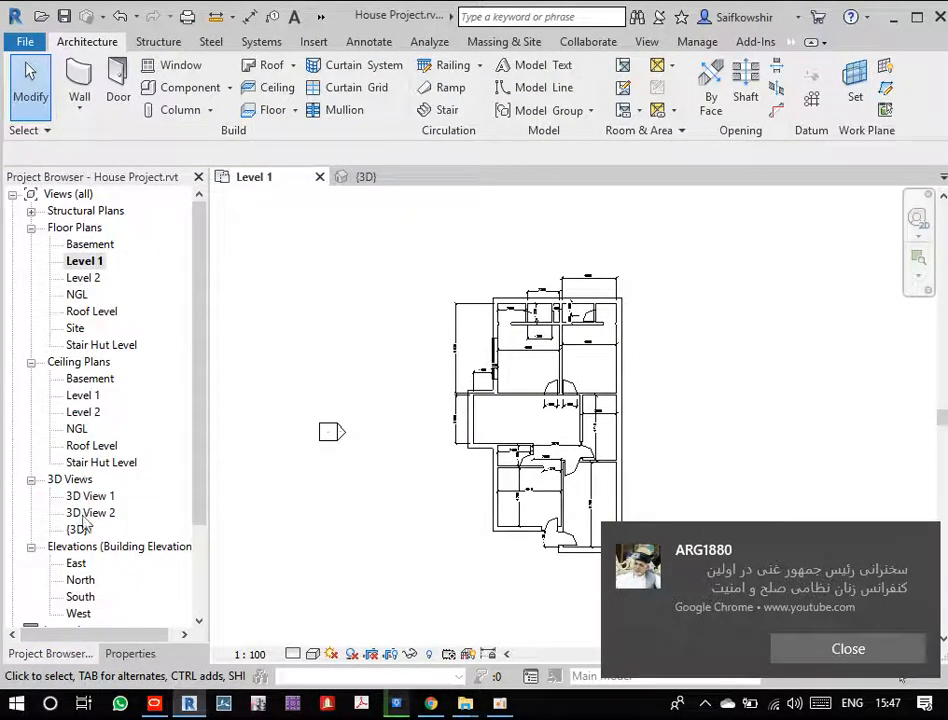
left_click(80, 564)
double_click(80, 564)
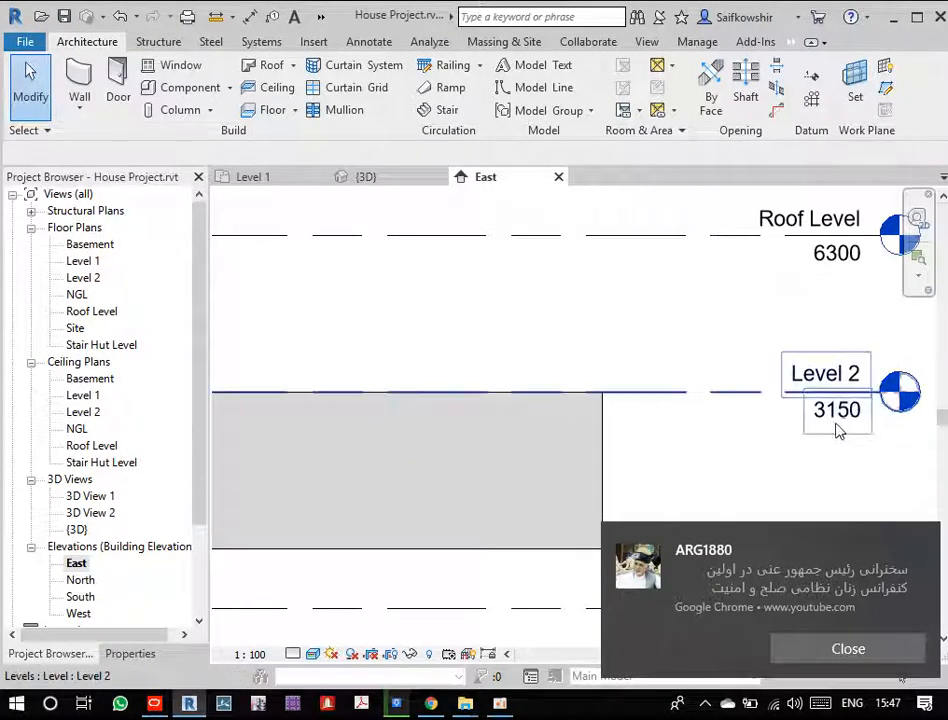
scroll(829, 421, "down", 3)
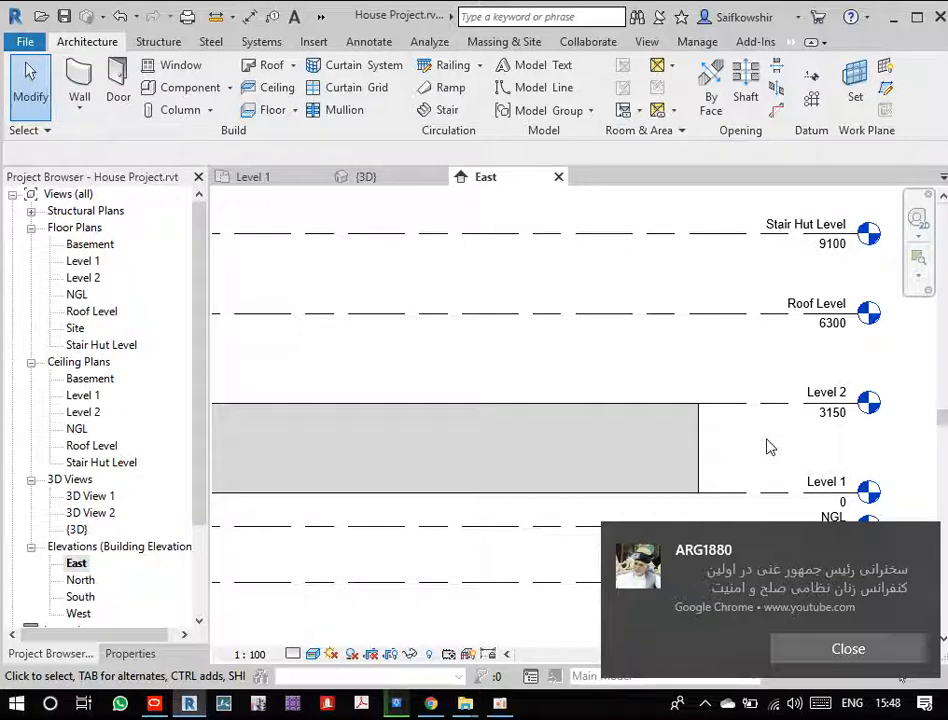
scroll(786, 428, "down", 2)
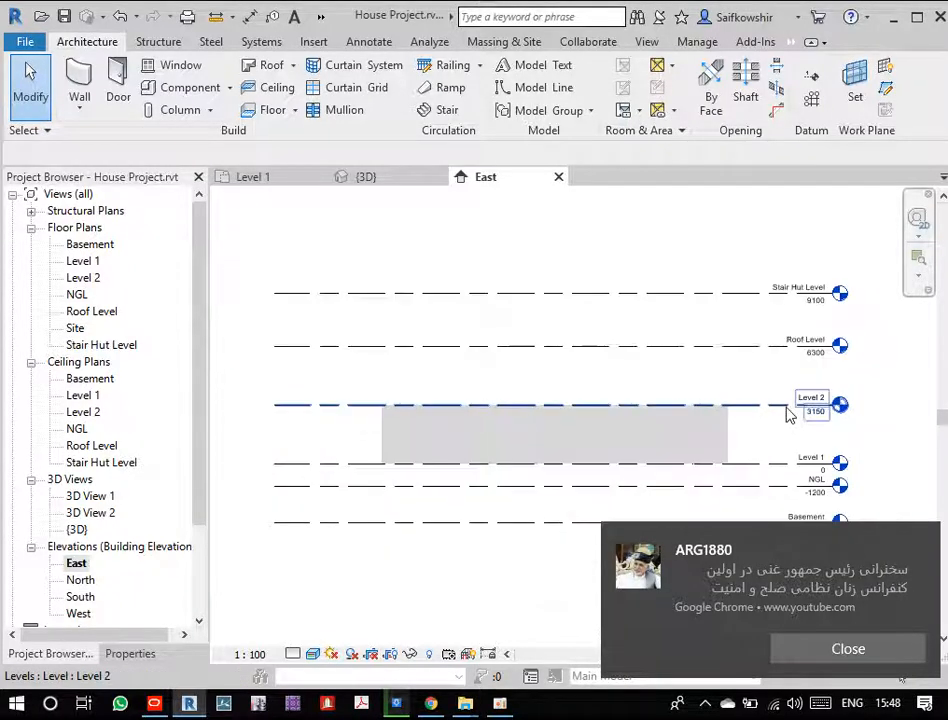
left_click(818, 424)
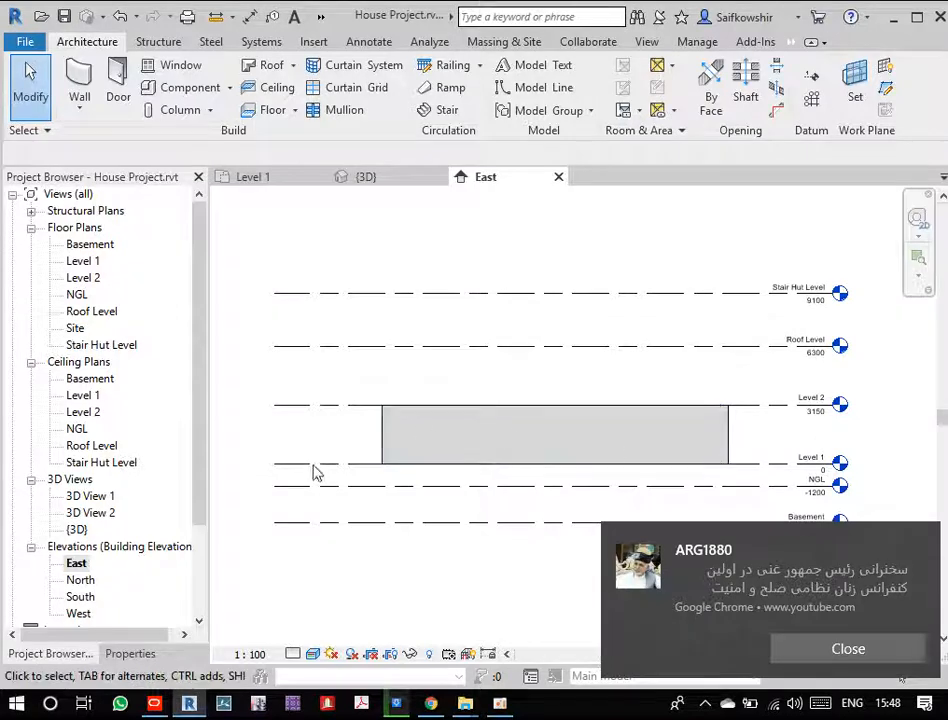
- Return to the Level 1 floor plan and check the W(2000x3000)mm window's Sill Height without editing it
double_click(82, 260)
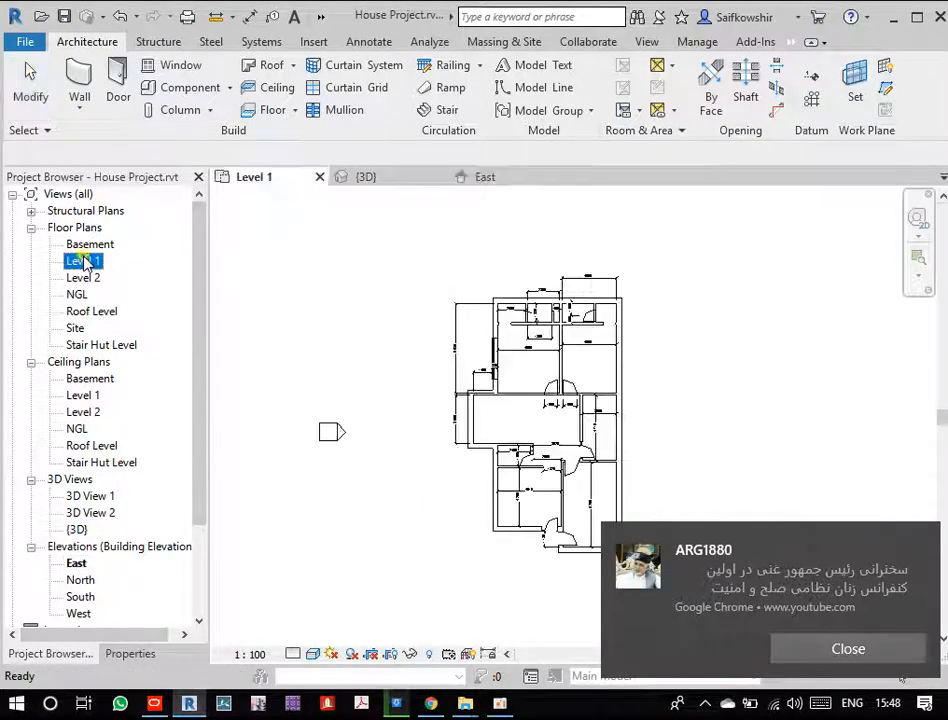
scroll(505, 363, "up", 3)
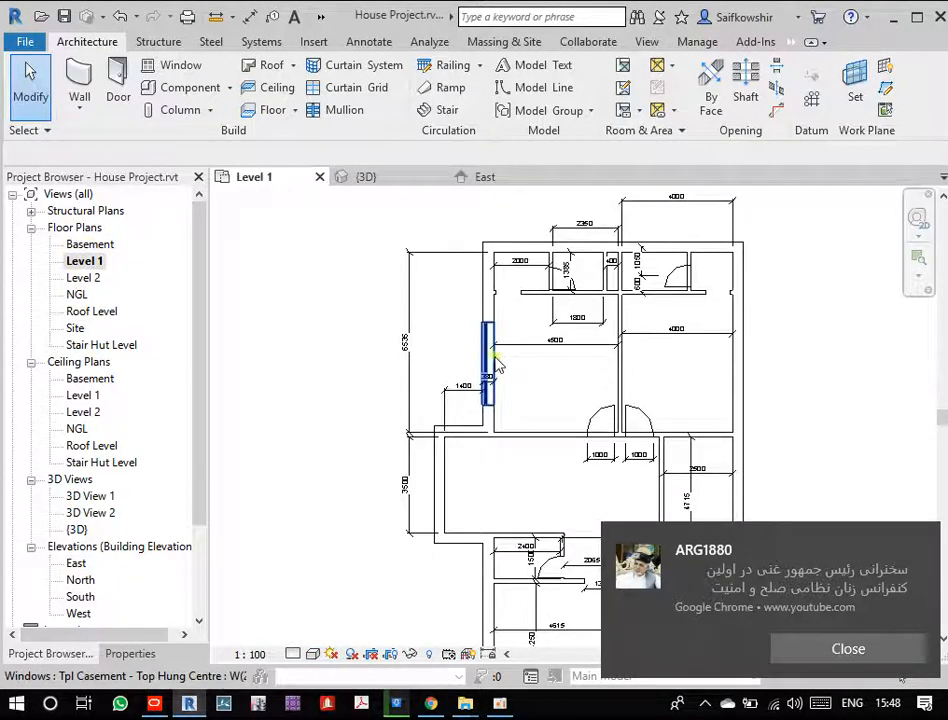
left_click(497, 365)
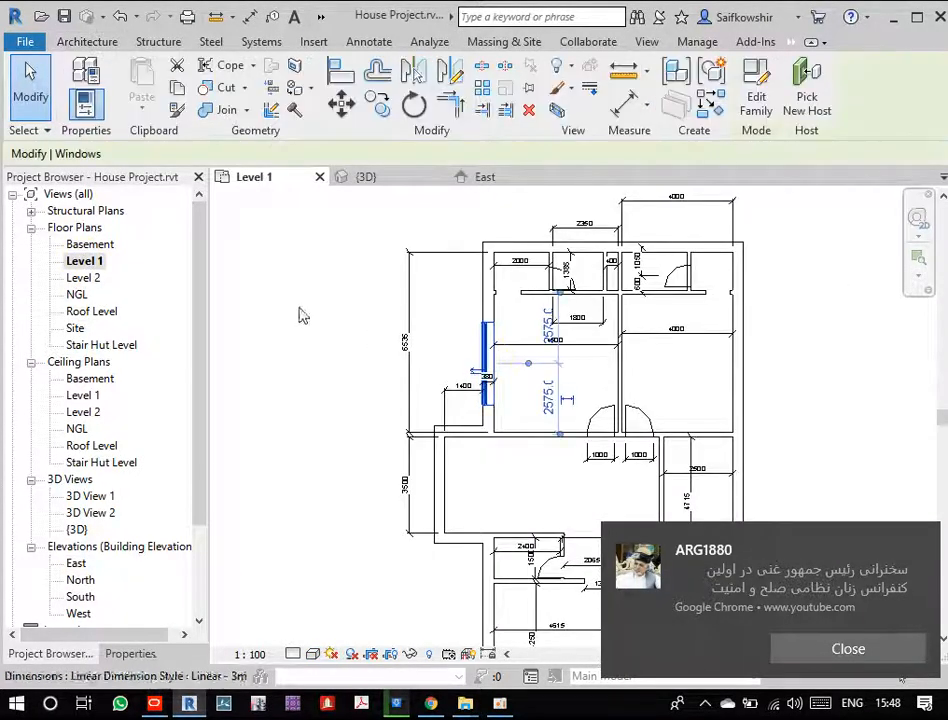
left_click(110, 654)
left_click(164, 317)
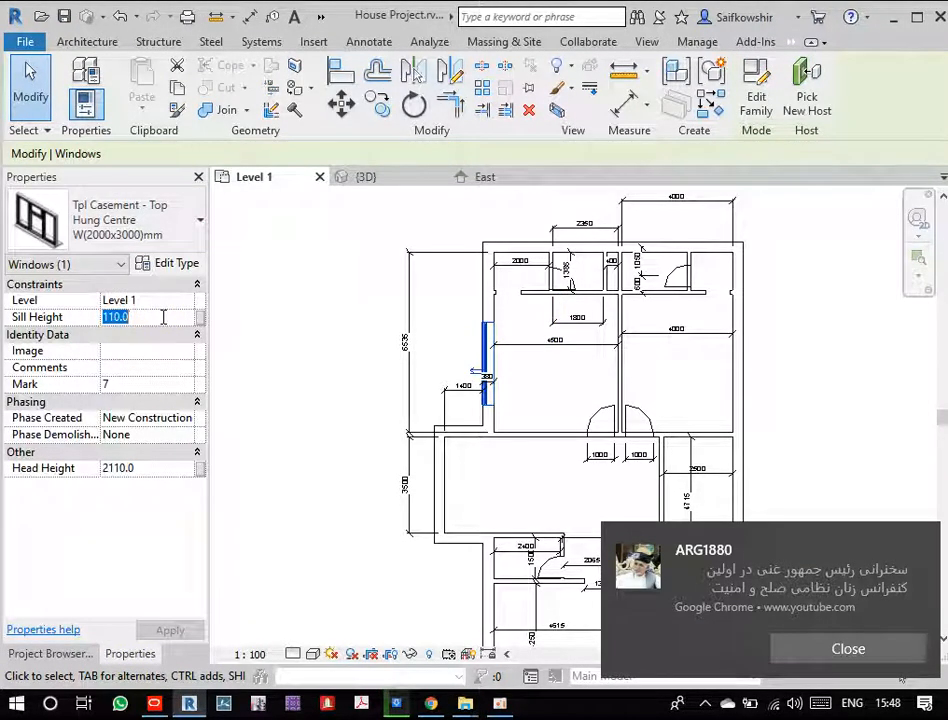
left_click(381, 402)
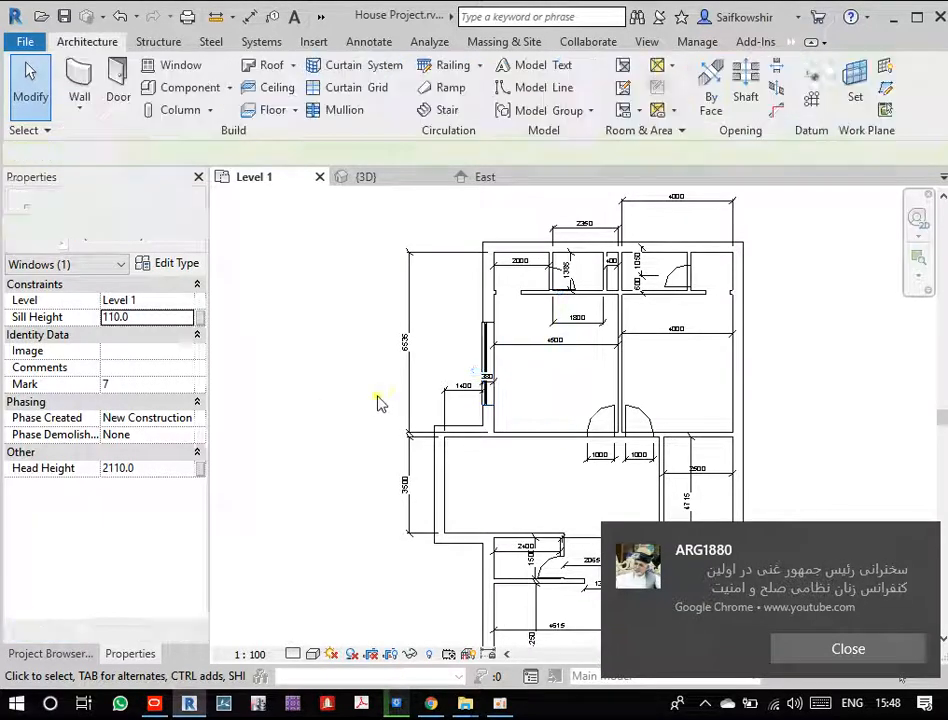
- Go to the West elevation from its marker beside the plan and focus on the casement window
scroll(434, 370, "down", 3)
middle_click_drag(394, 362, 462, 354)
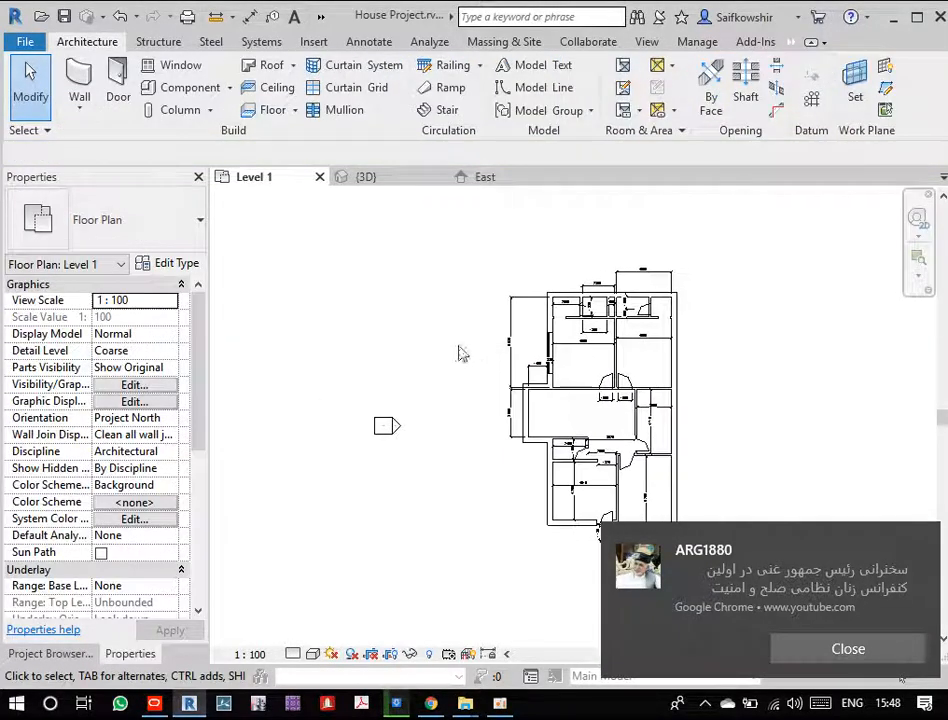
left_click(384, 426)
left_click(415, 398)
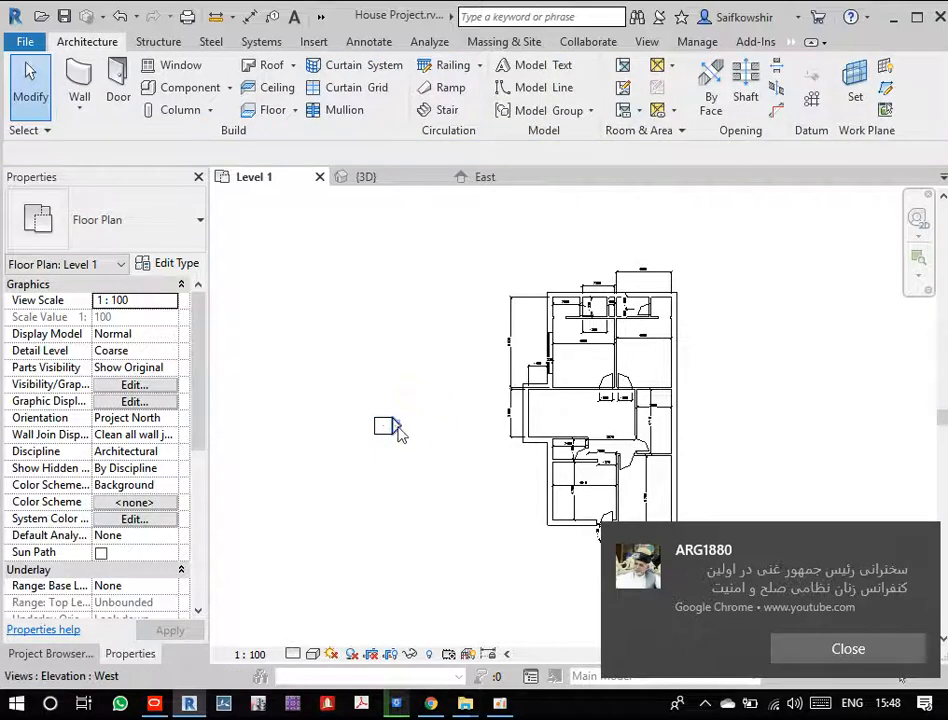
left_click(397, 429)
right_click(397, 430)
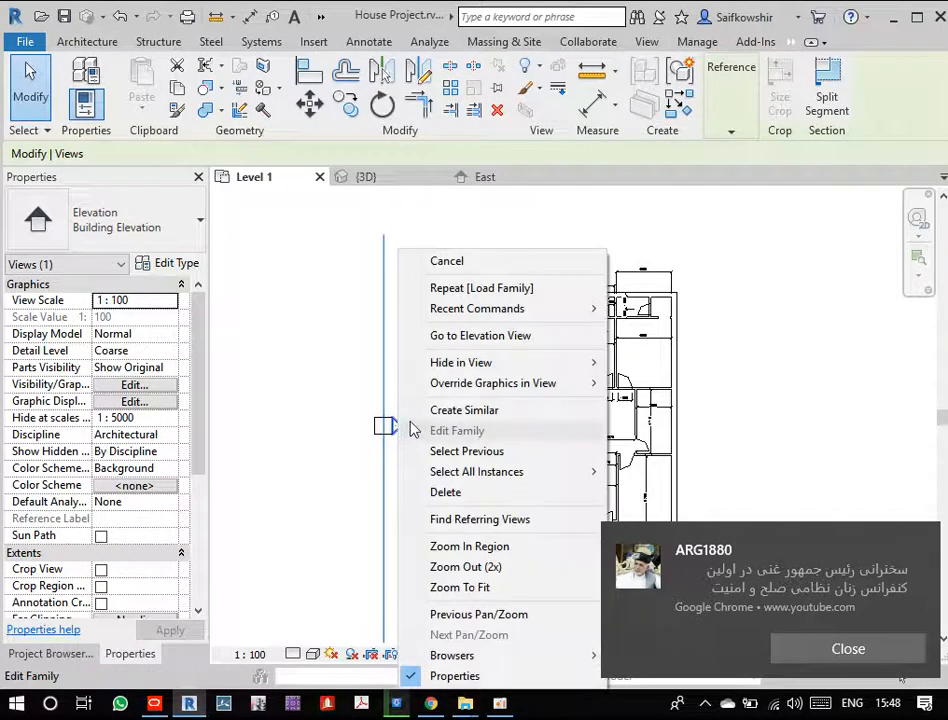
left_click(476, 335)
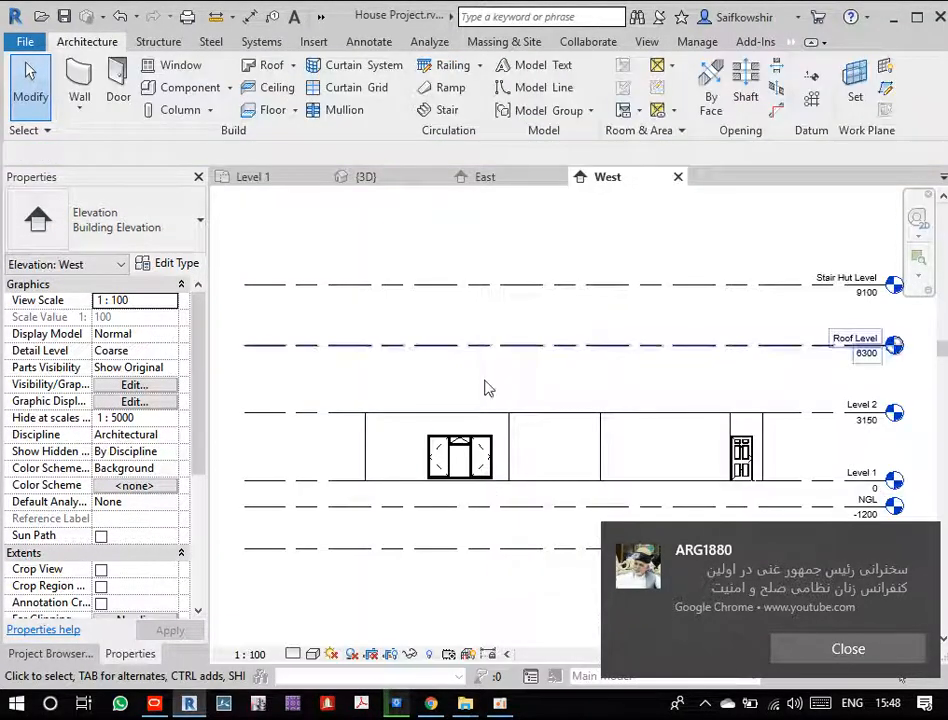
scroll(432, 482, "up", 5)
middle_click_drag(447, 514, 480, 489)
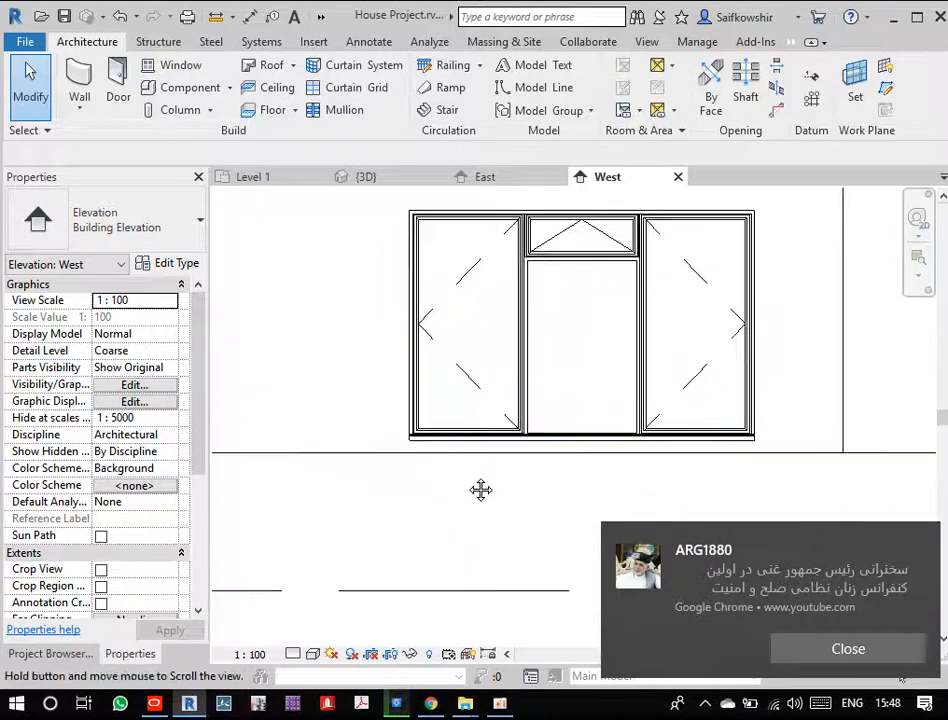
- Dimension the vertical distance from the wall's base to the underside of the casement window
key("d")
key("i")
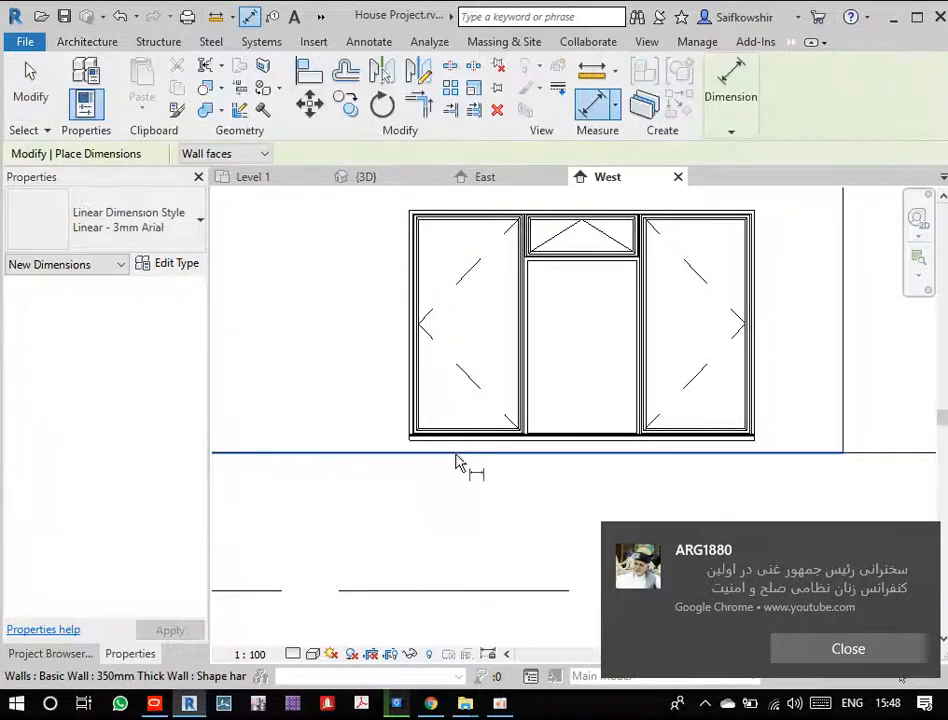
left_click(444, 436)
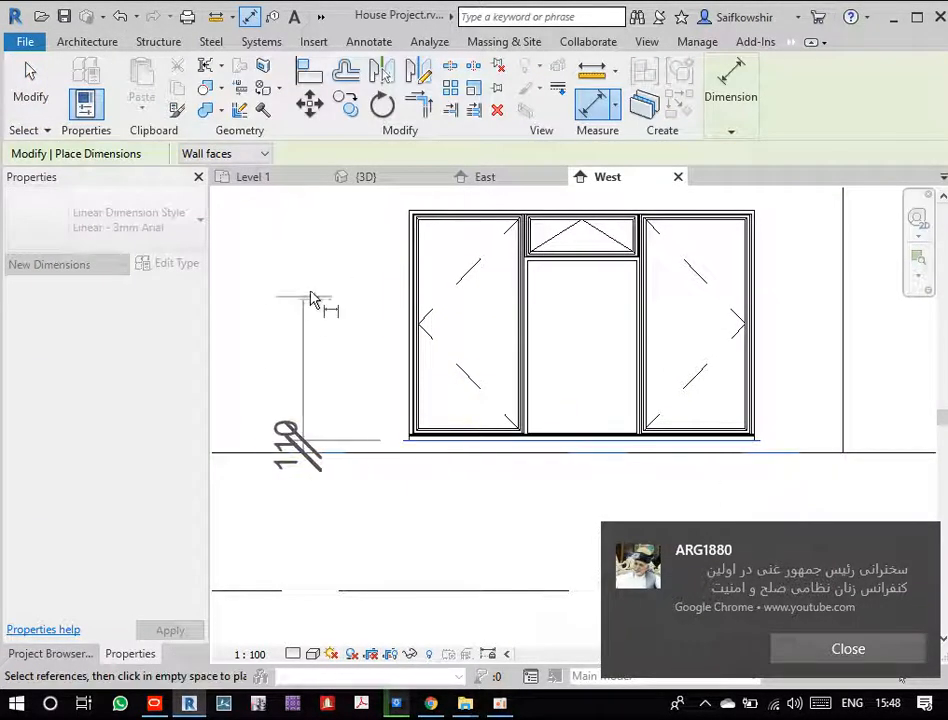
left_click(337, 272)
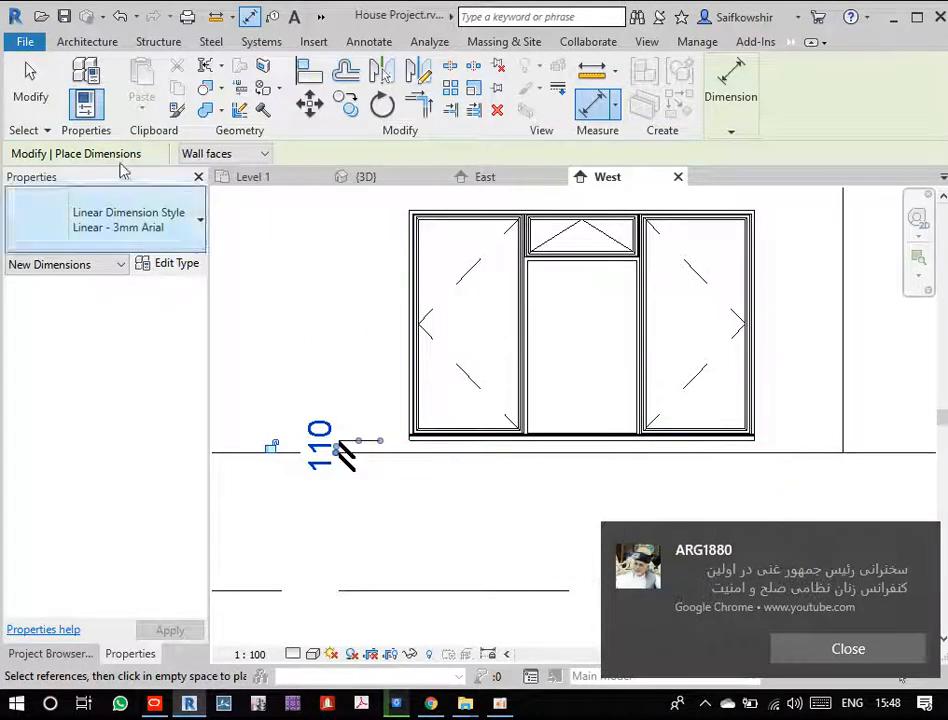
left_click(30, 72)
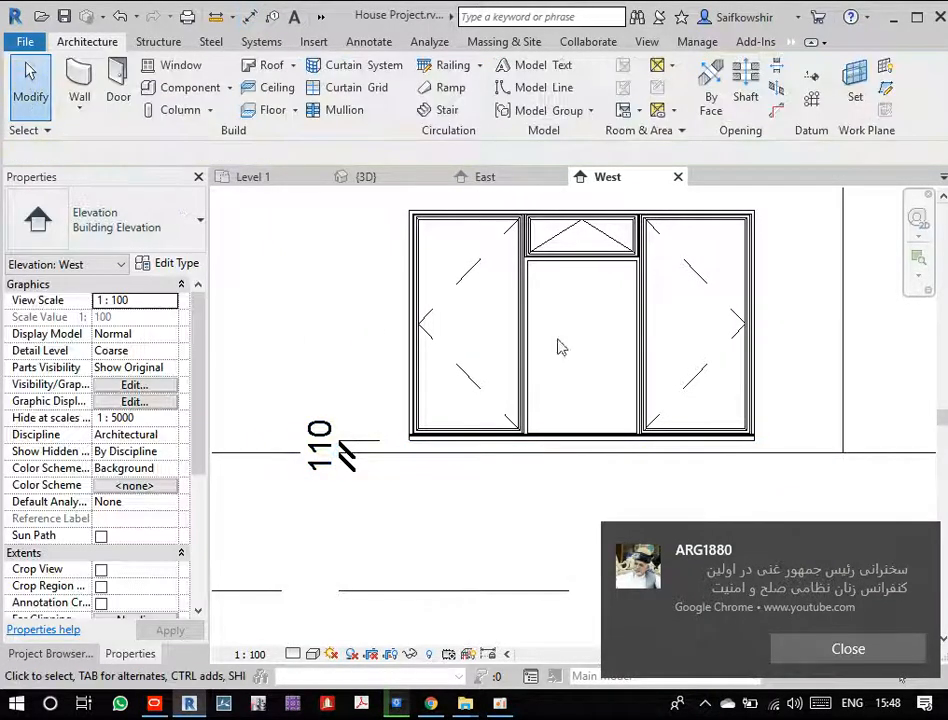
- Set the casement window's height above Level 1 to 800 mm and deselect it
left_click(527, 318)
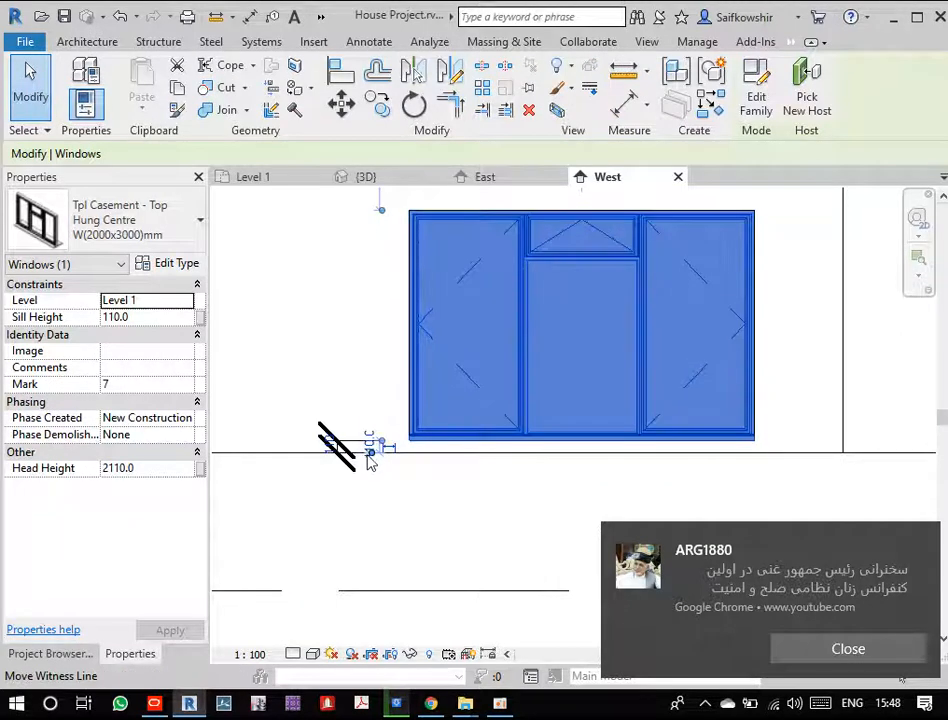
scroll(369, 449, "up", 5)
left_click(392, 452)
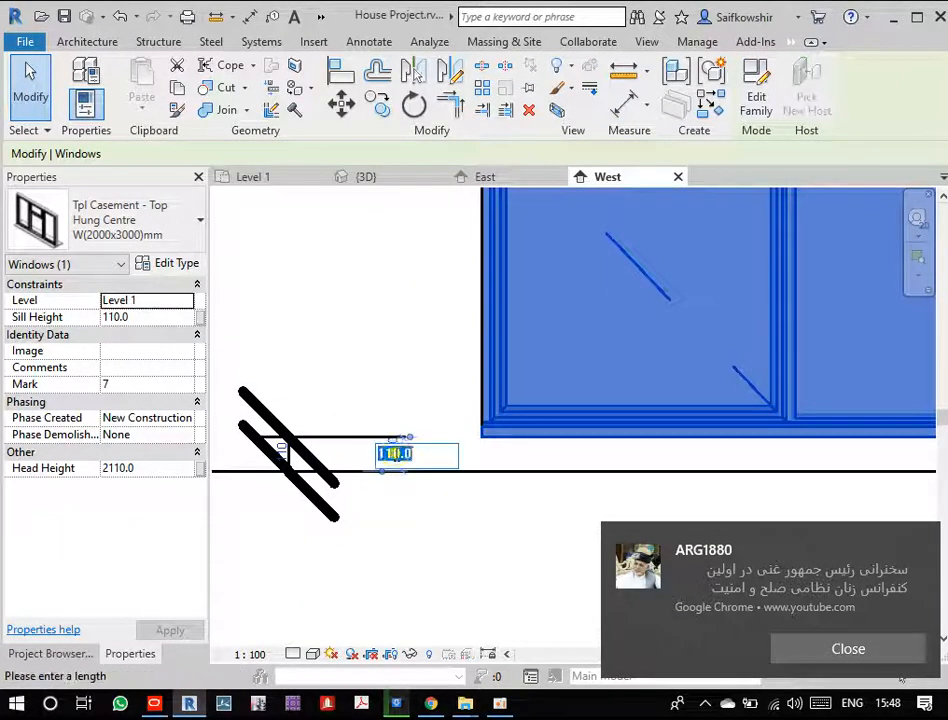
type("800")
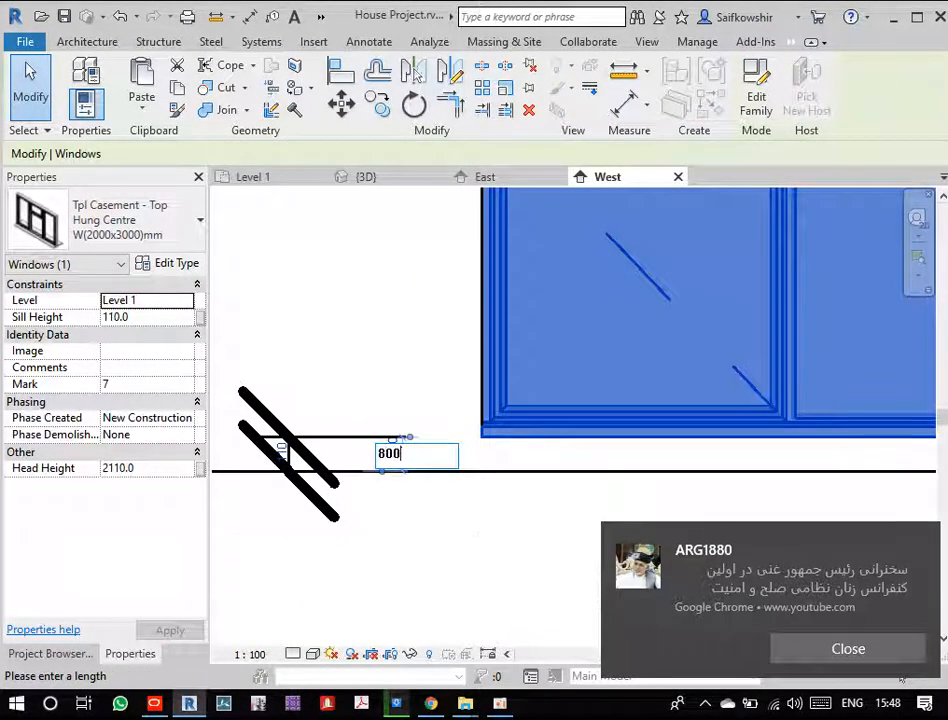
key("Return")
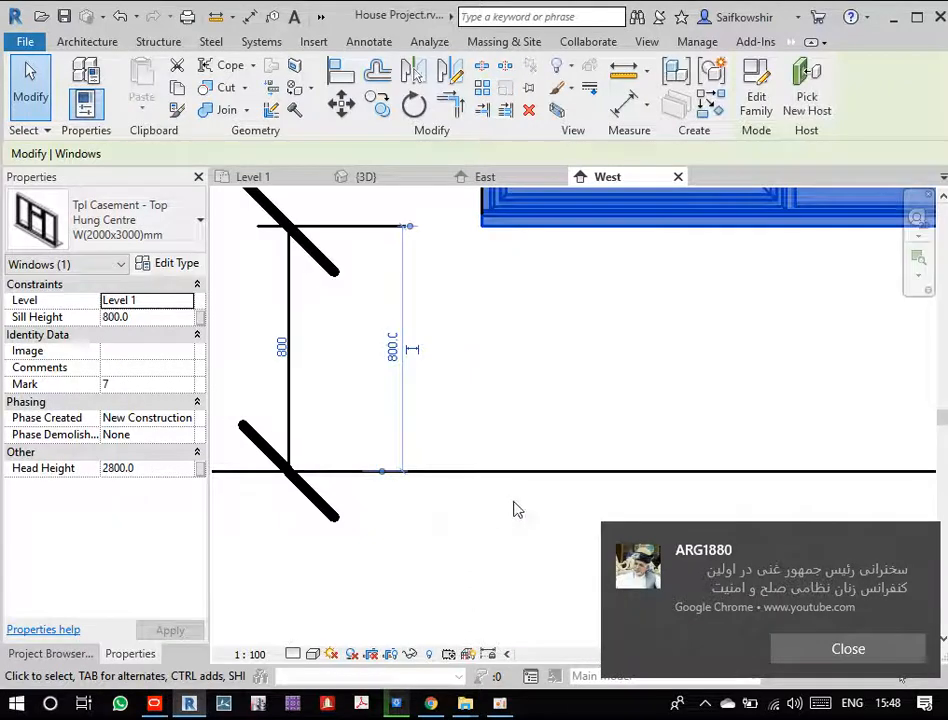
scroll(530, 513, "down", 5)
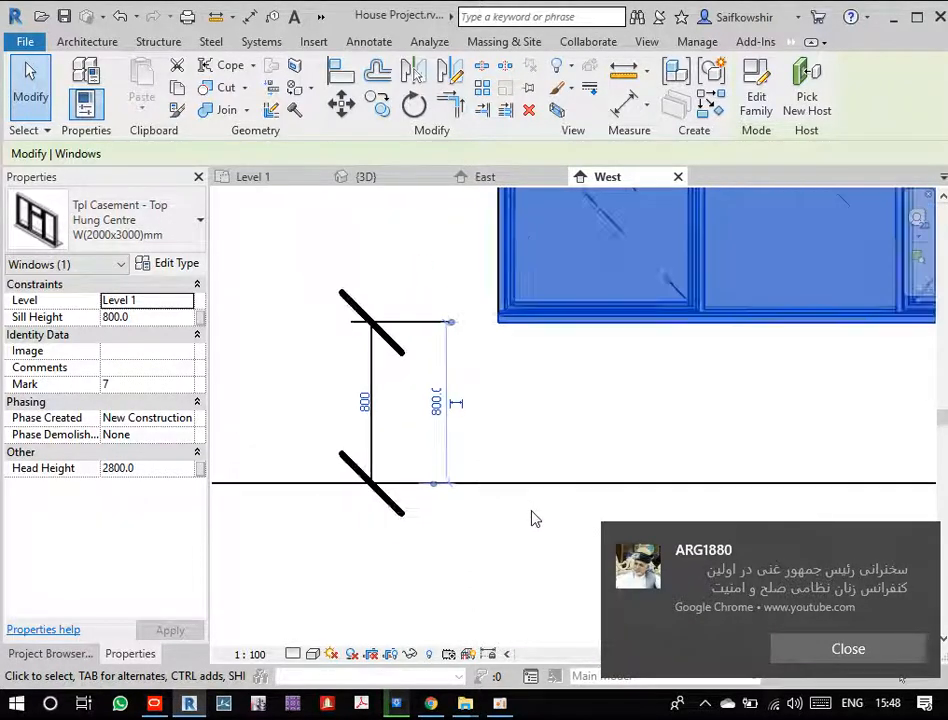
left_click(645, 313)
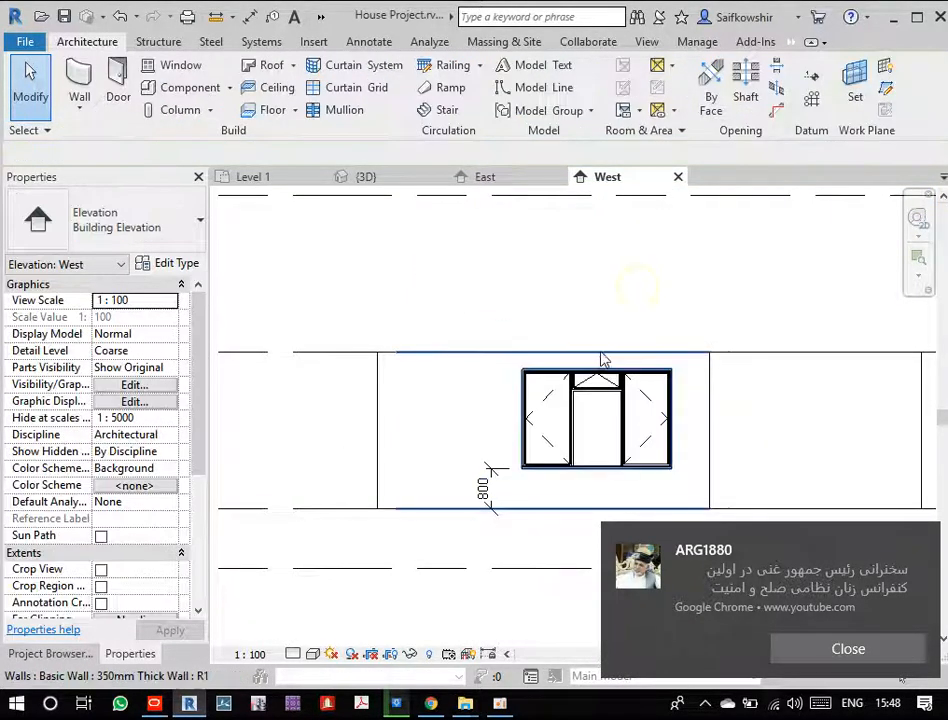
- Dimension the vertical distance from the casement window's head to the top of the wall and end dimensioning
scroll(603, 358, "up", 3)
key("i")
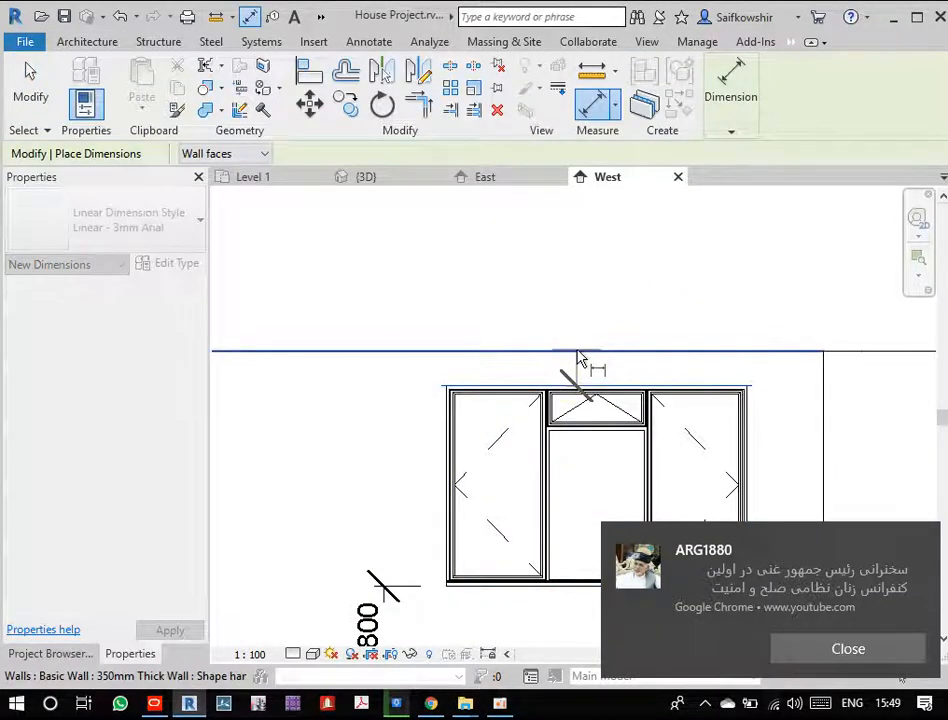
left_click(578, 362)
left_click(352, 236)
scroll(610, 325, "down", 3)
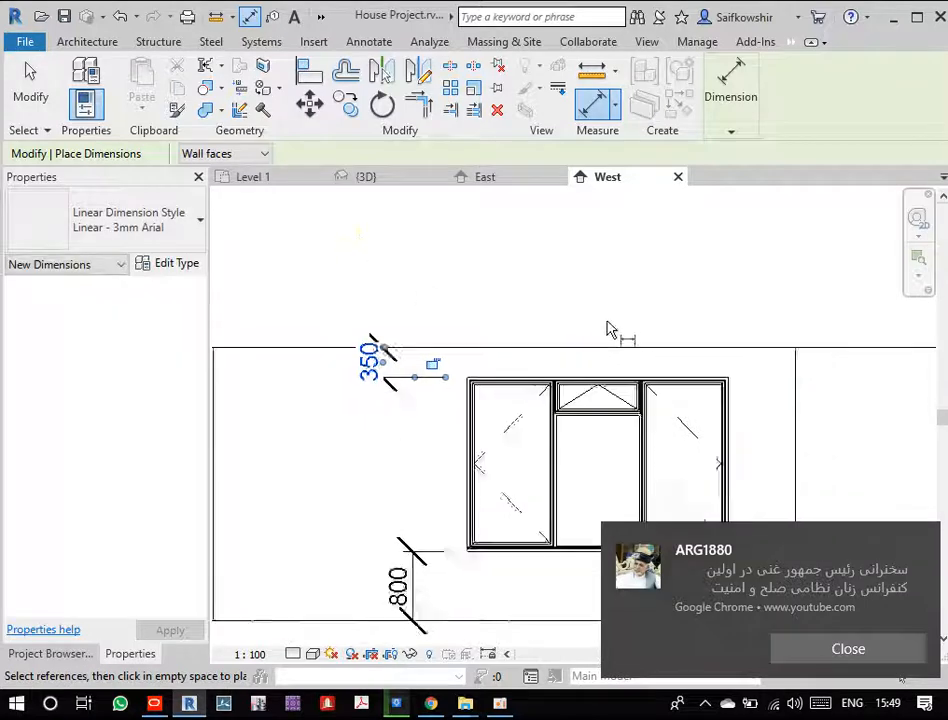
left_click(22, 100)
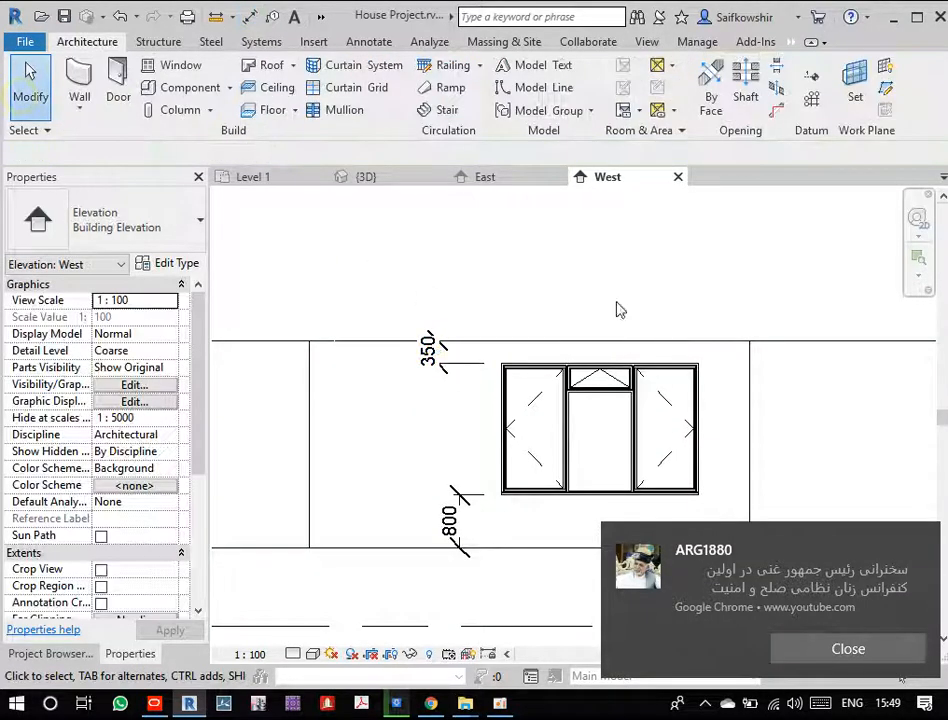
- Return to the Level 1 floor plan and focus on the casement window in the 4500 mm wide room
scroll(618, 309, "down", 3)
scroll(677, 346, "down", 2)
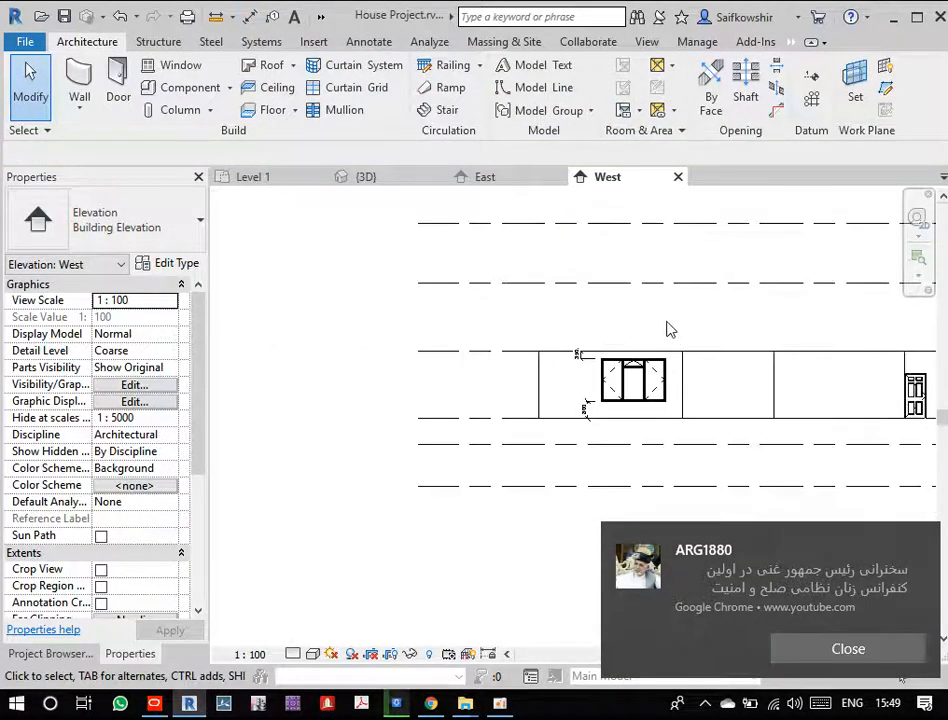
left_click(48, 654)
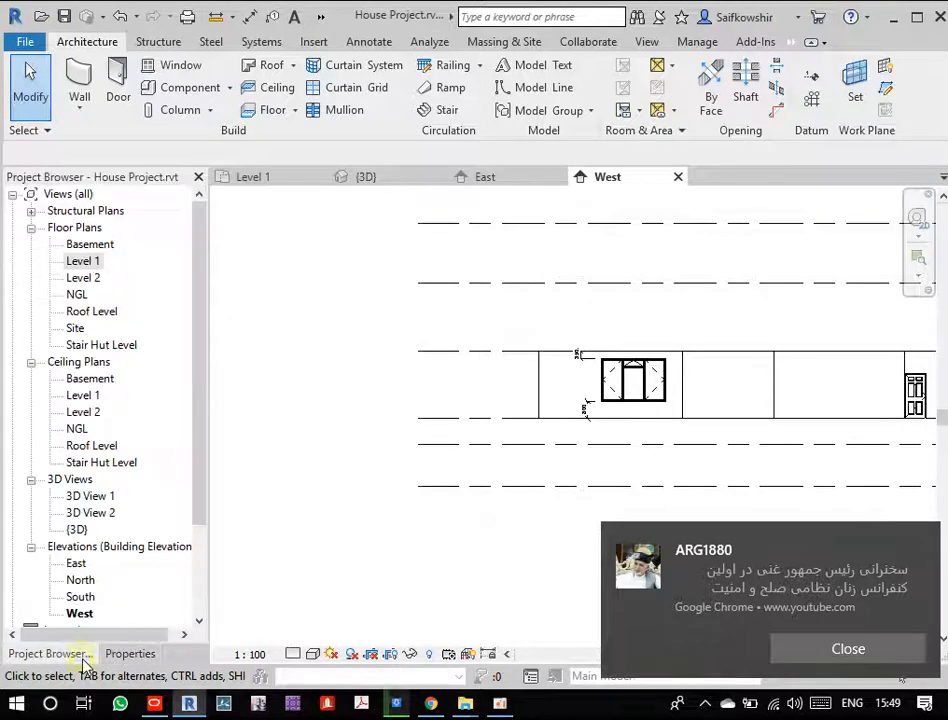
double_click(83, 261)
scroll(570, 369, "up", 5)
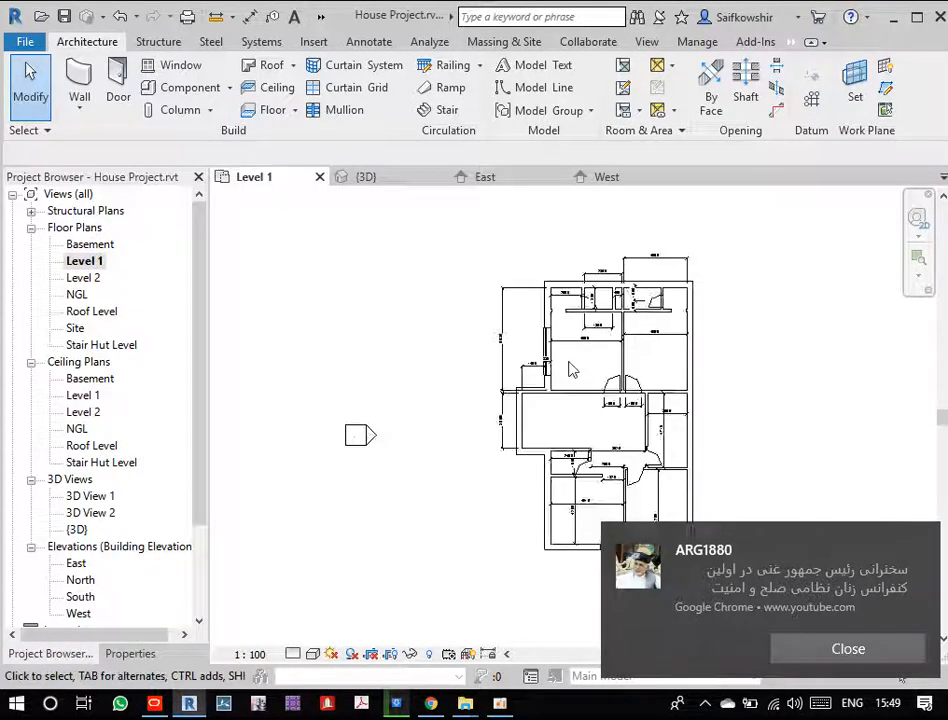
scroll(590, 360, "down", 4)
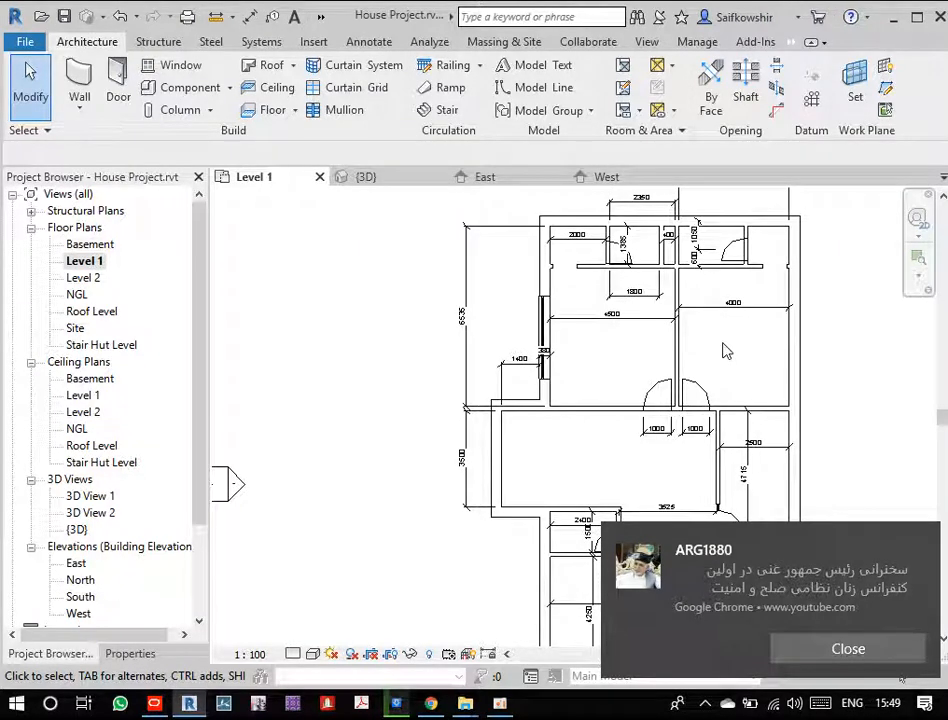
left_click(652, 320)
scroll(652, 320, "up", 2)
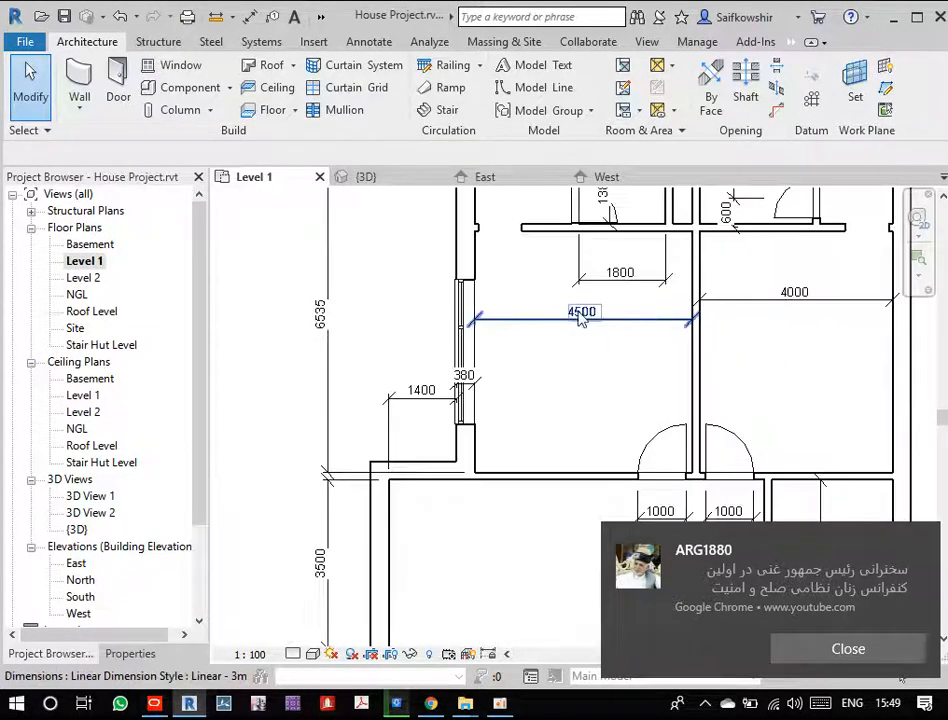
- Create a similar casement window in the exterior wall of the 4000 mm wide room, centred about 2000 mm from its lower wall
left_click(463, 355)
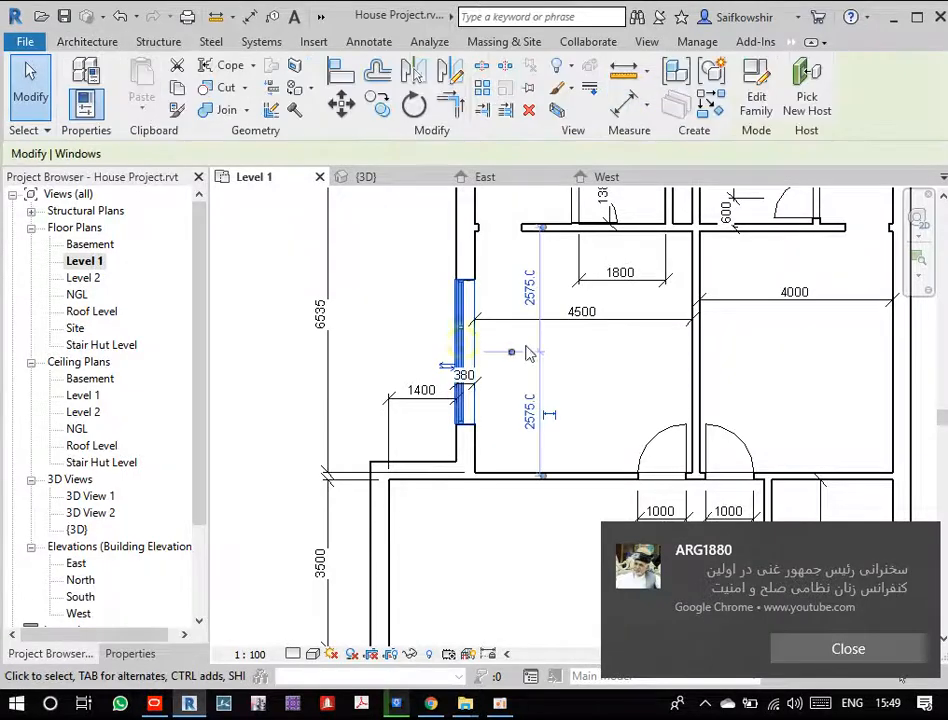
scroll(540, 350, "down", 1)
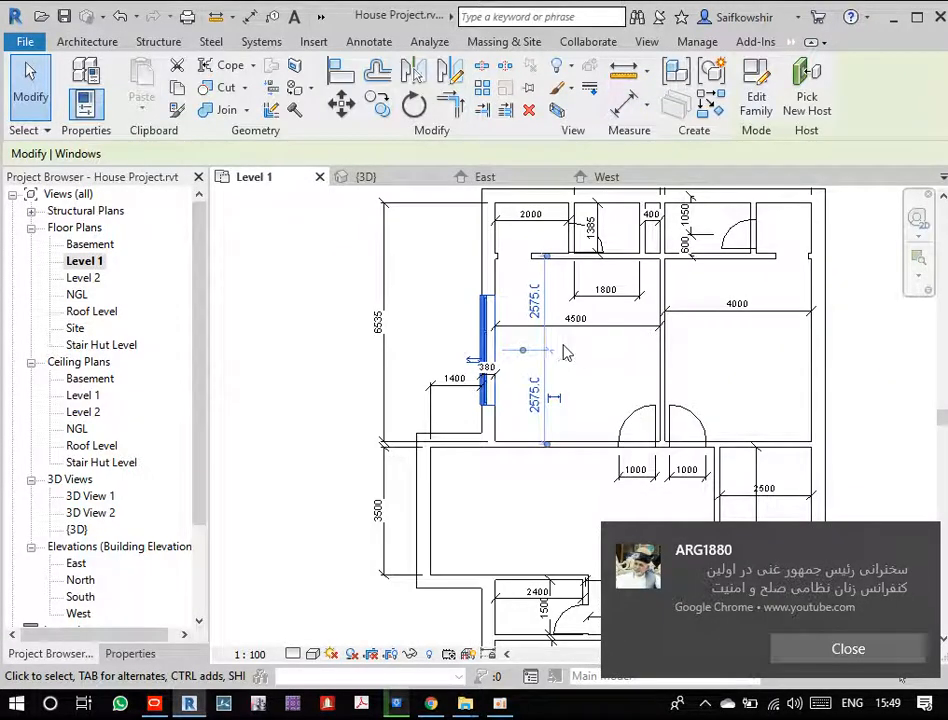
right_click(490, 350)
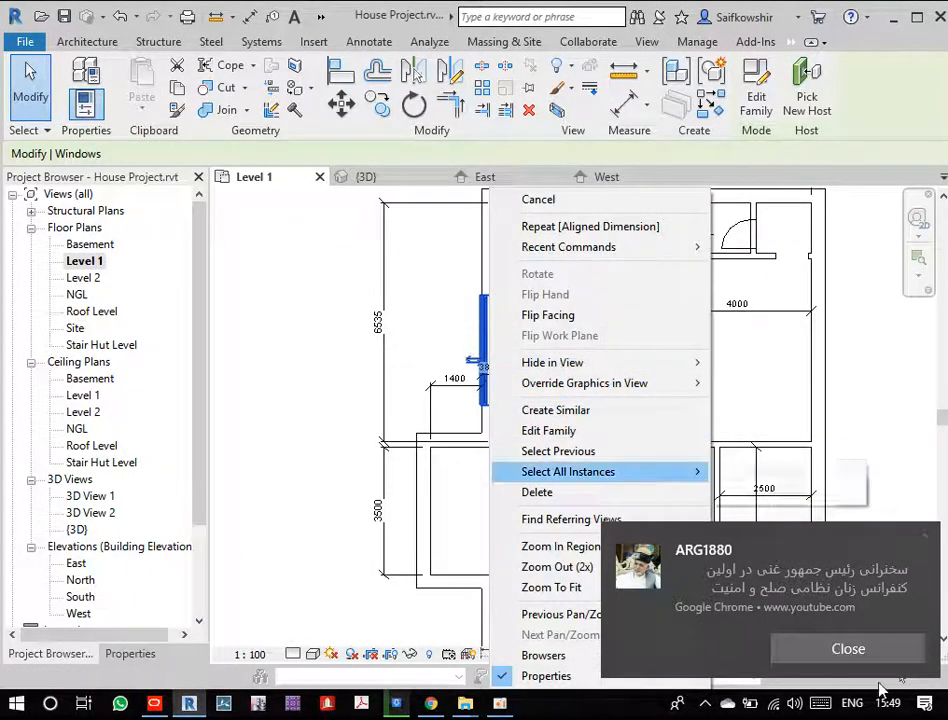
left_click(872, 651)
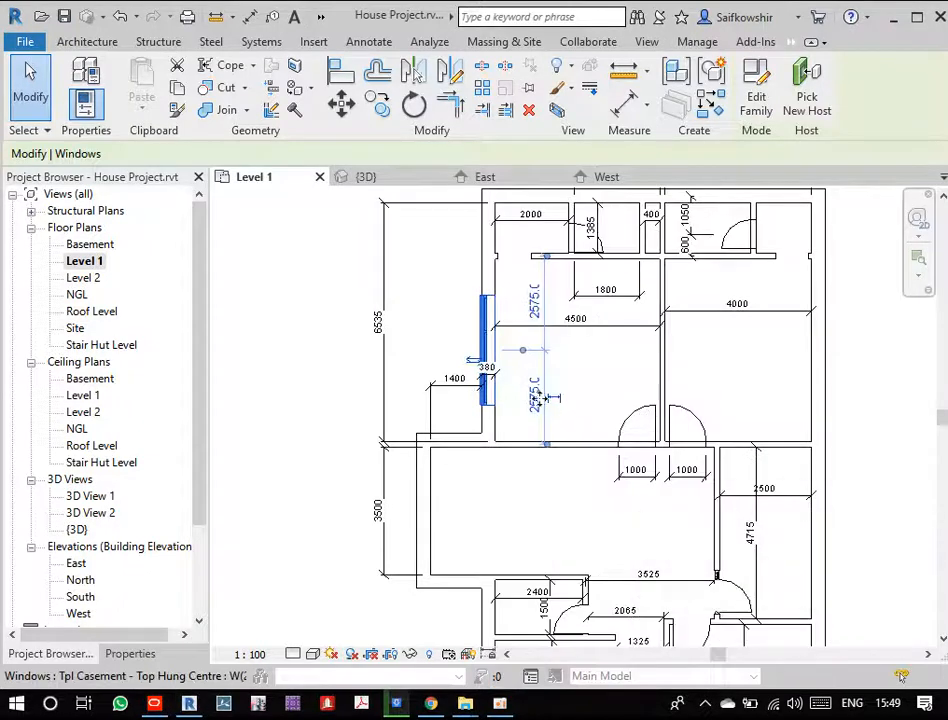
right_click(489, 350)
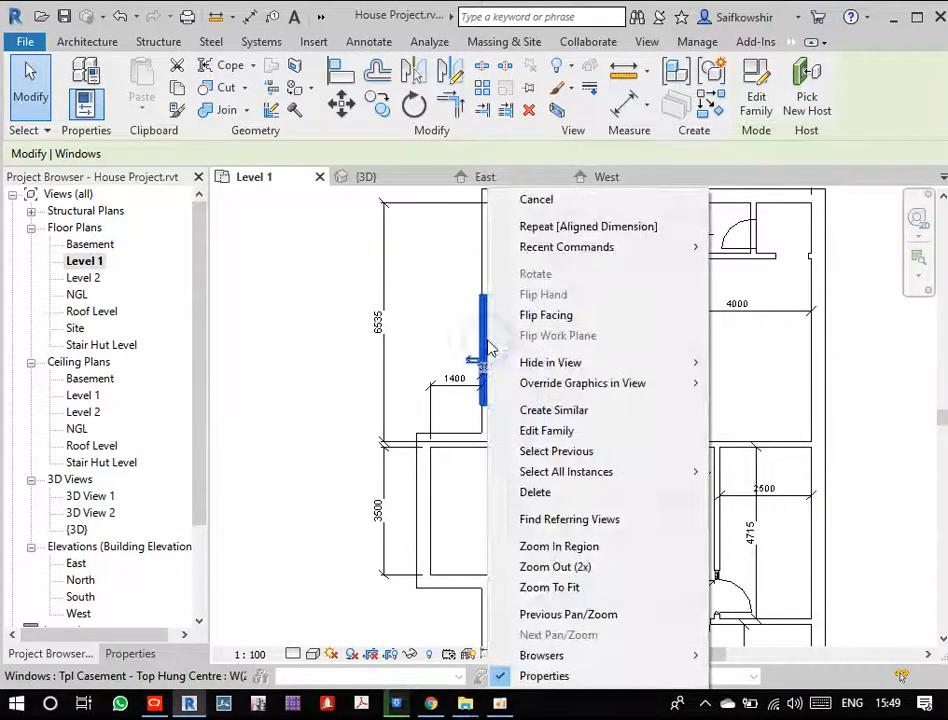
left_click(566, 418)
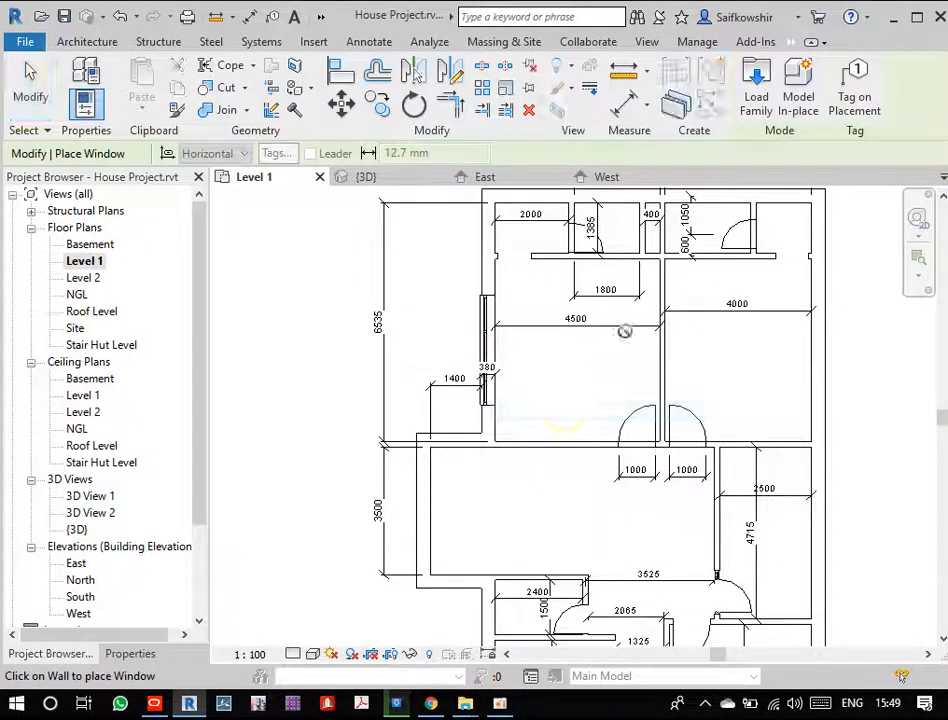
left_click(810, 366)
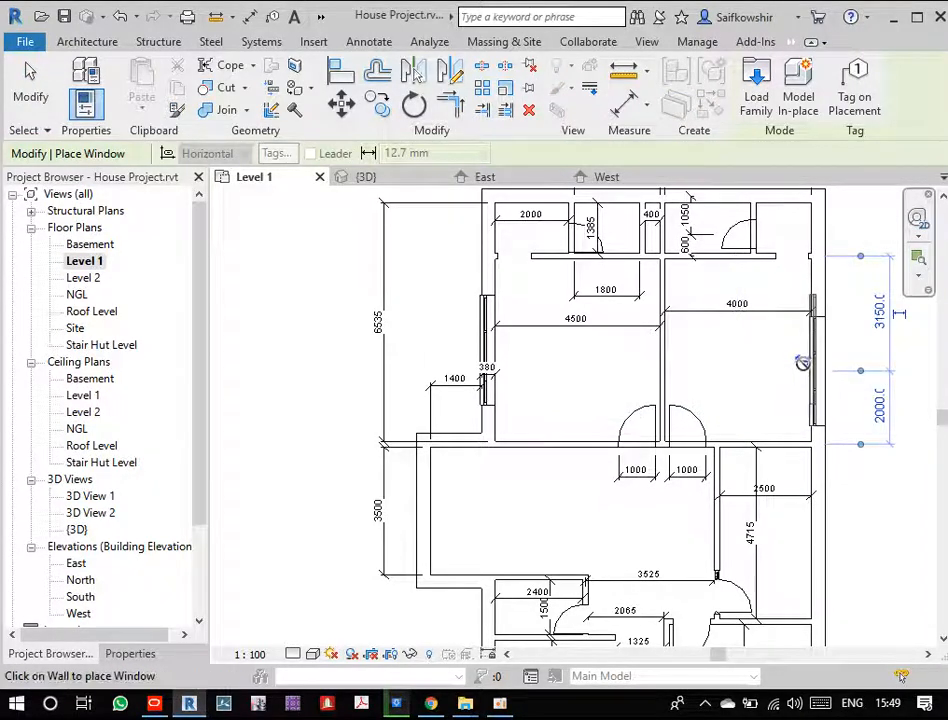
- End window placement and flip the new casement window's facing to the outer side of the wall
left_click(31, 97)
left_click(817, 372)
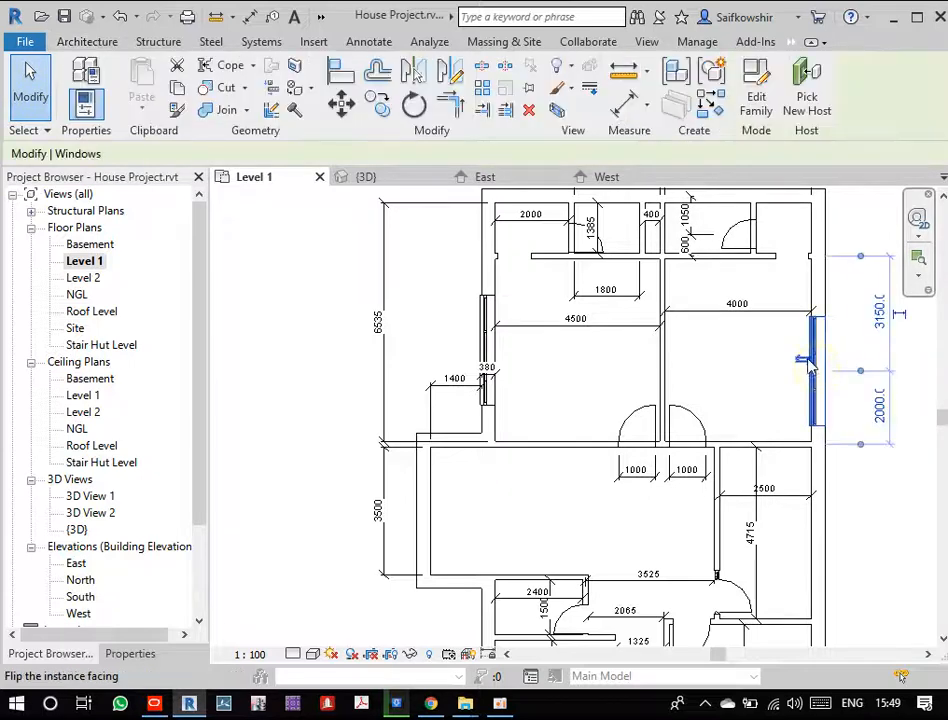
left_click(724, 373)
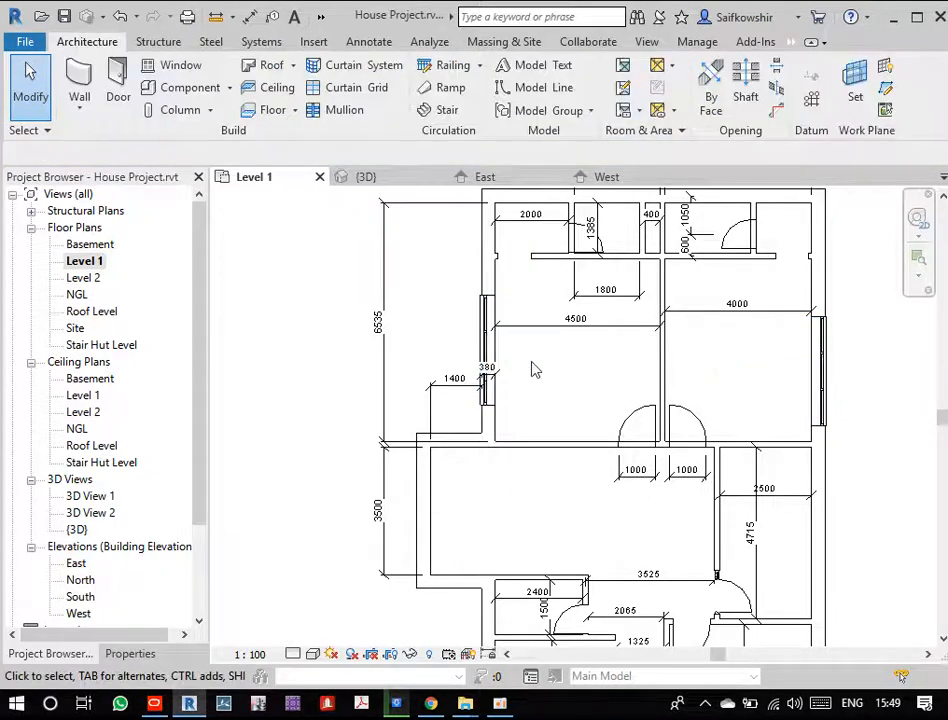
- Align the new casement window's centre with that of the opposite room's casement window and end the alignment
key("a")
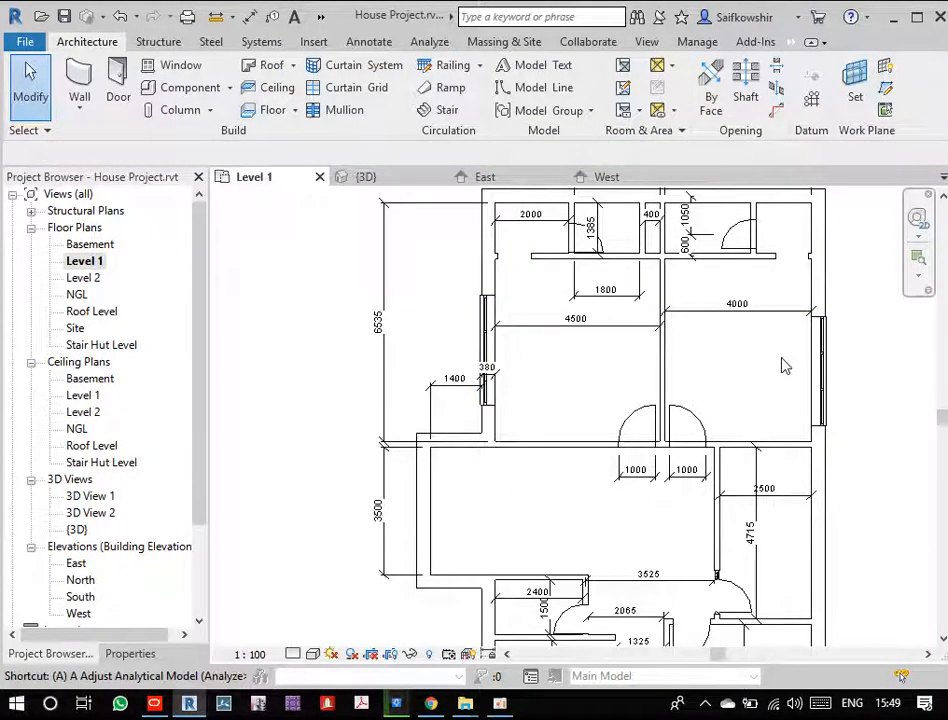
key("l")
left_click(490, 358)
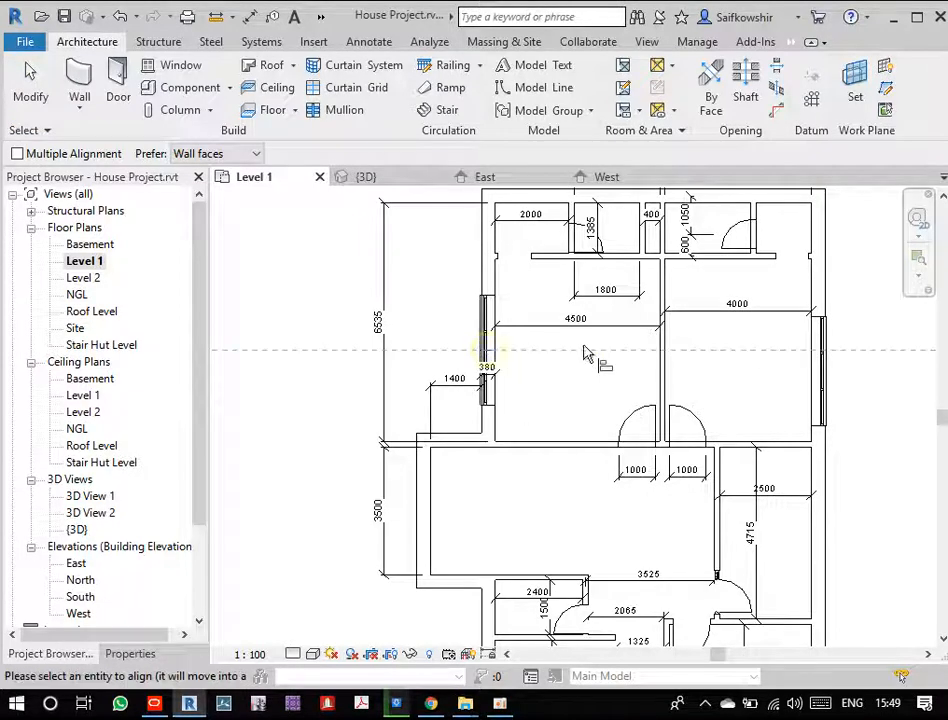
left_click(822, 383)
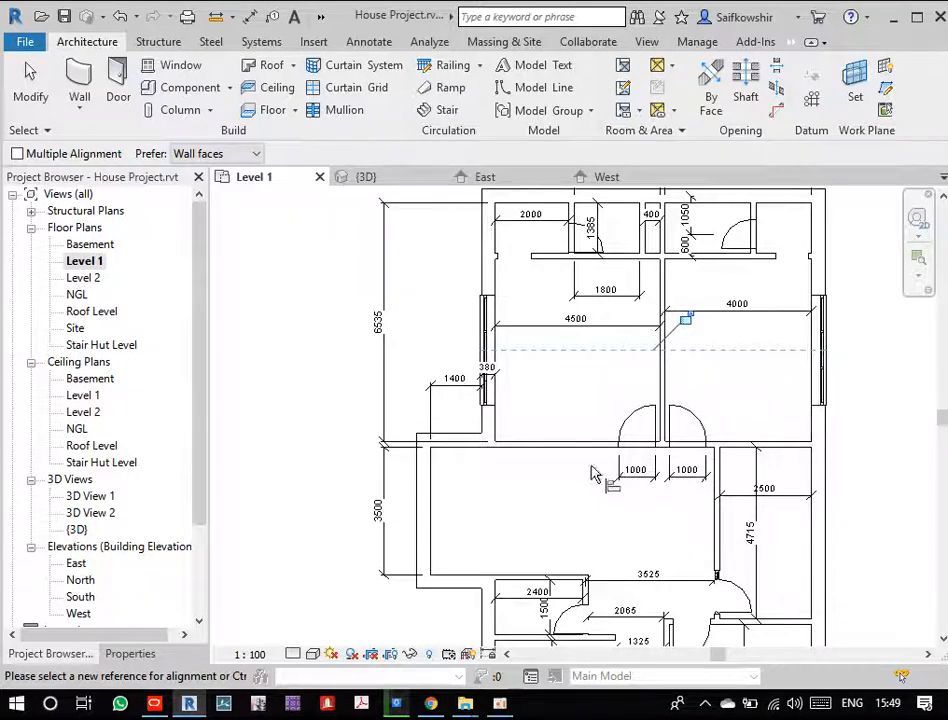
scroll(516, 426, "up", 1)
scroll(516, 426, "up", 1)
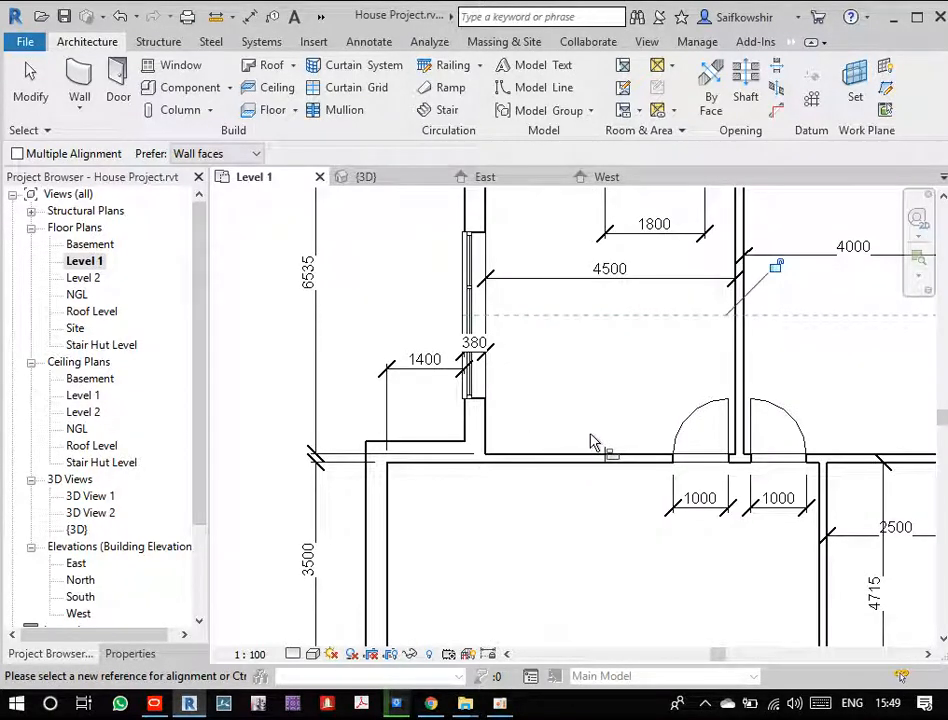
scroll(541, 421, "down", 1)
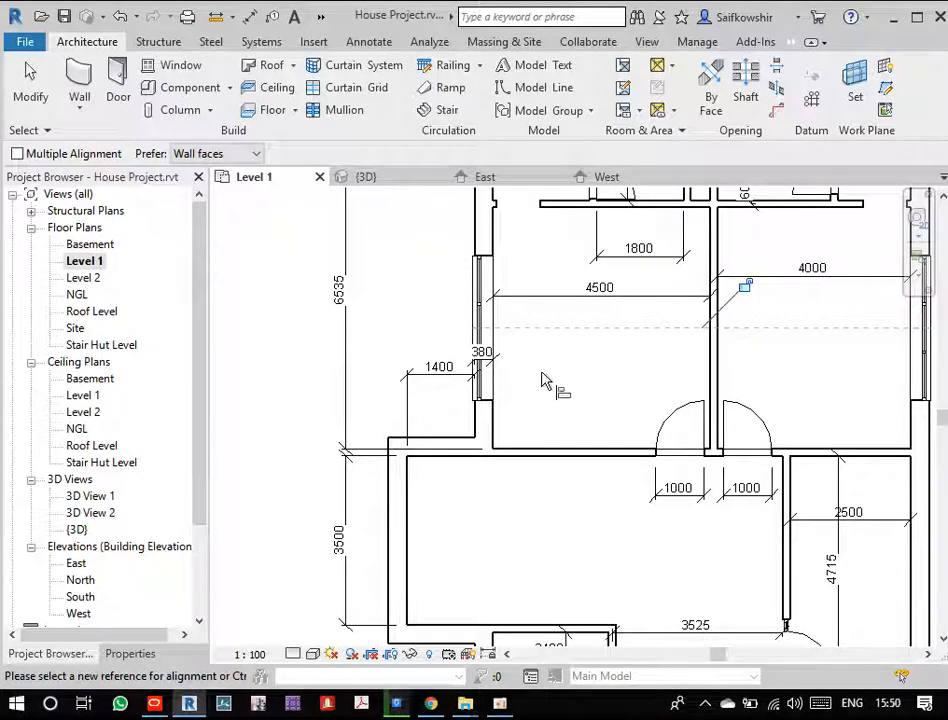
left_click(30, 90)
scroll(643, 347, "down", 3)
scroll(645, 347, "up", 1)
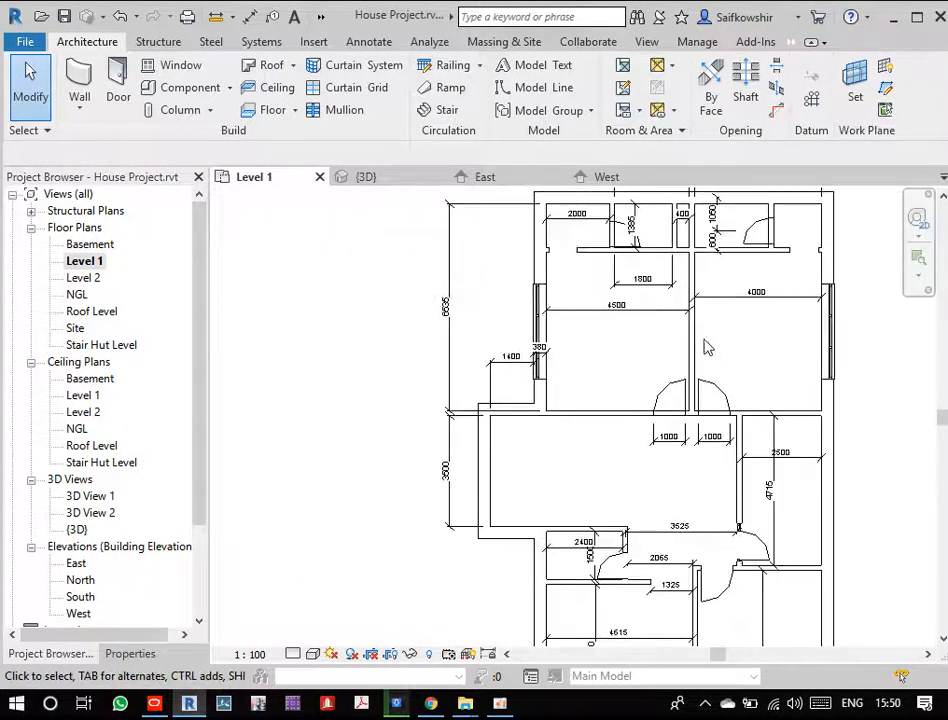
middle_click_drag(806, 349, 807, 393)
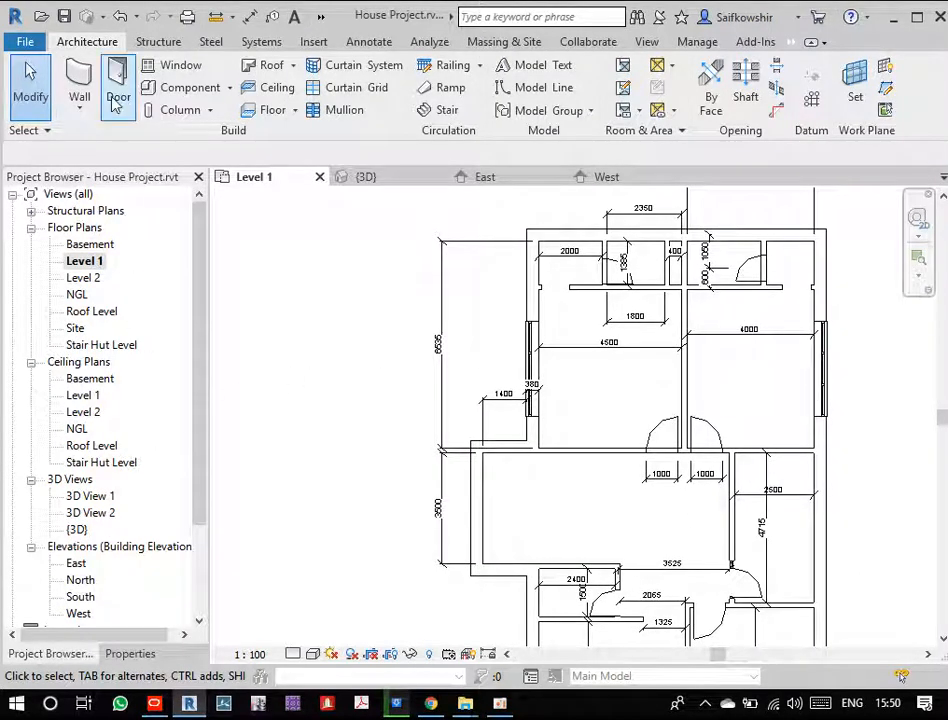
- Start placing another window and review the window types available in the project
left_click(181, 65)
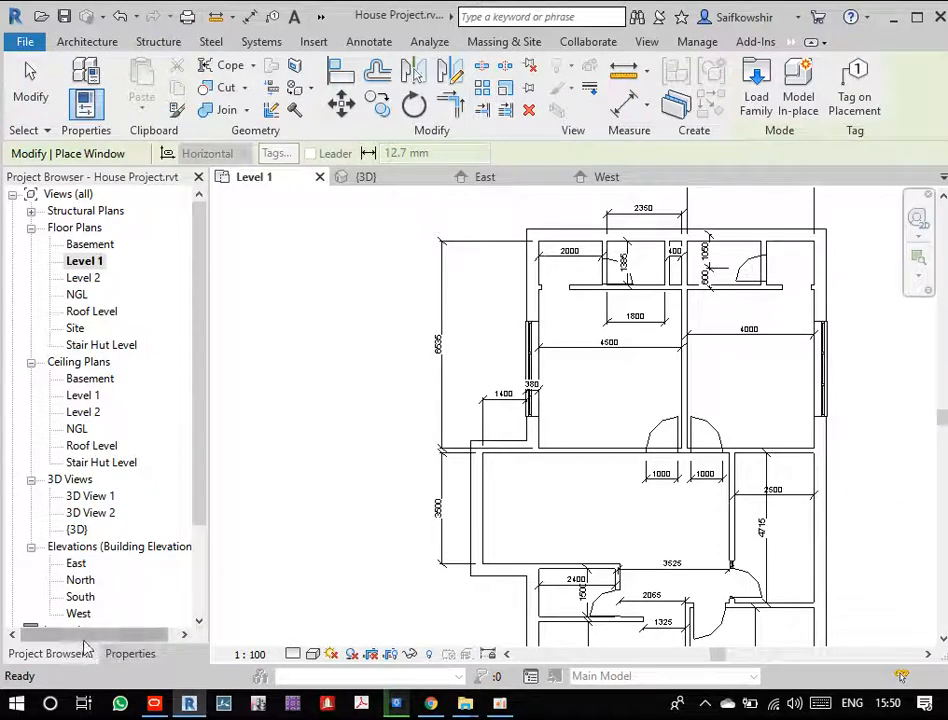
left_click(120, 653)
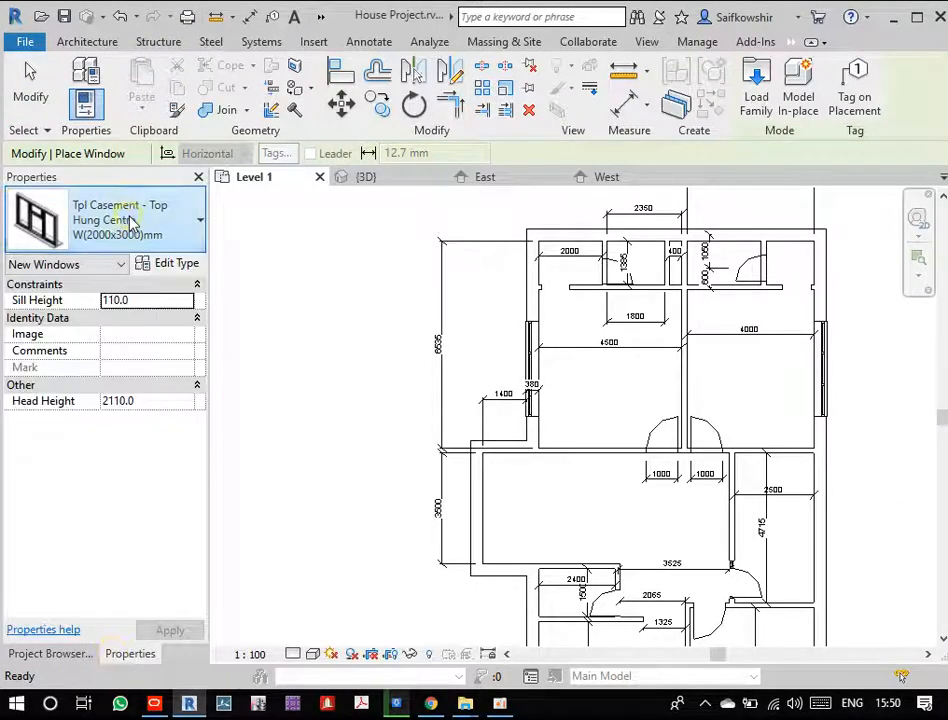
left_click(127, 218)
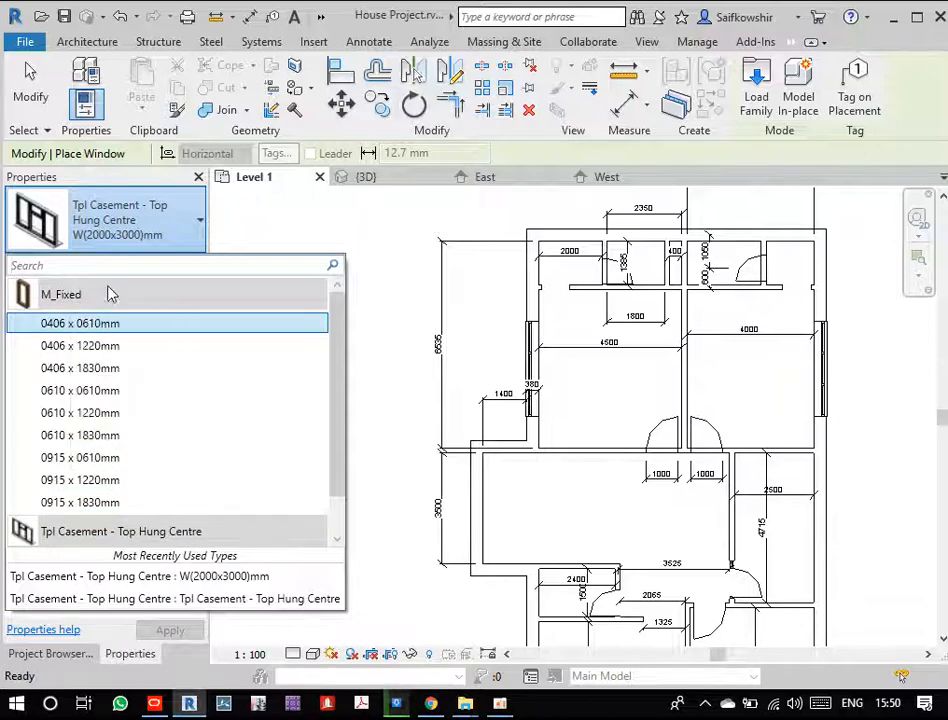
left_click(138, 218)
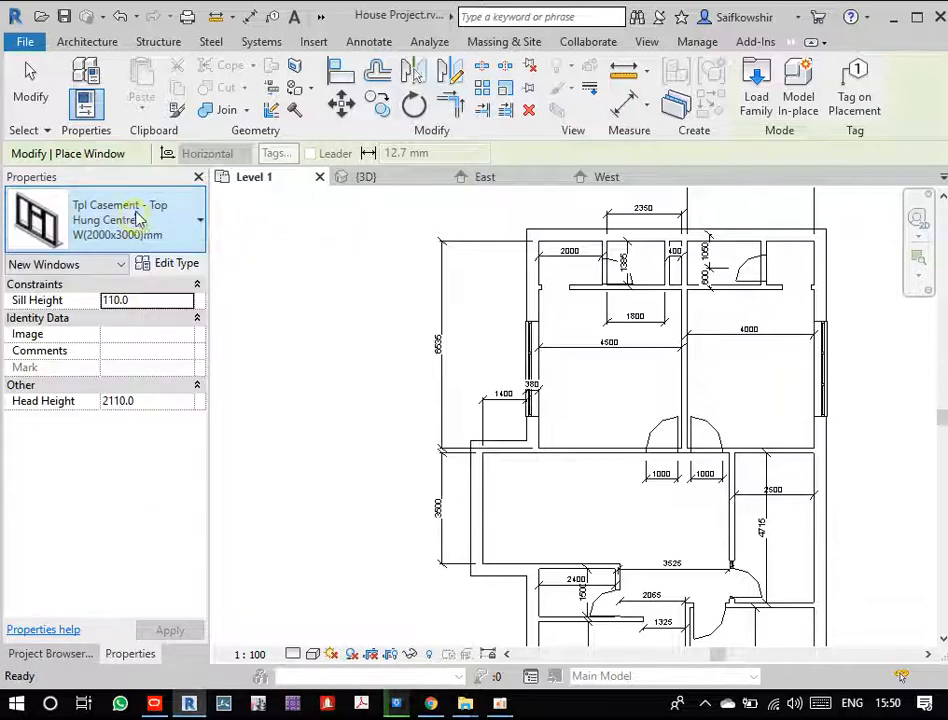
- Browse the Windows family folder and load the Composite w Vent.rfa family into the project
left_click(756, 98)
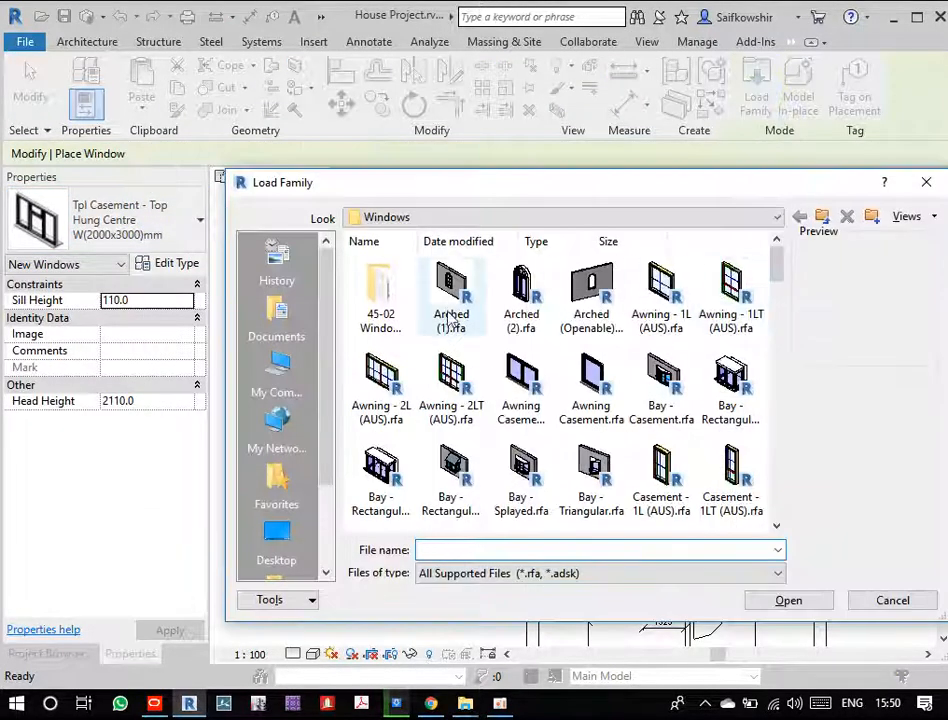
scroll(596, 420, "down", 5)
scroll(636, 458, "down", 8)
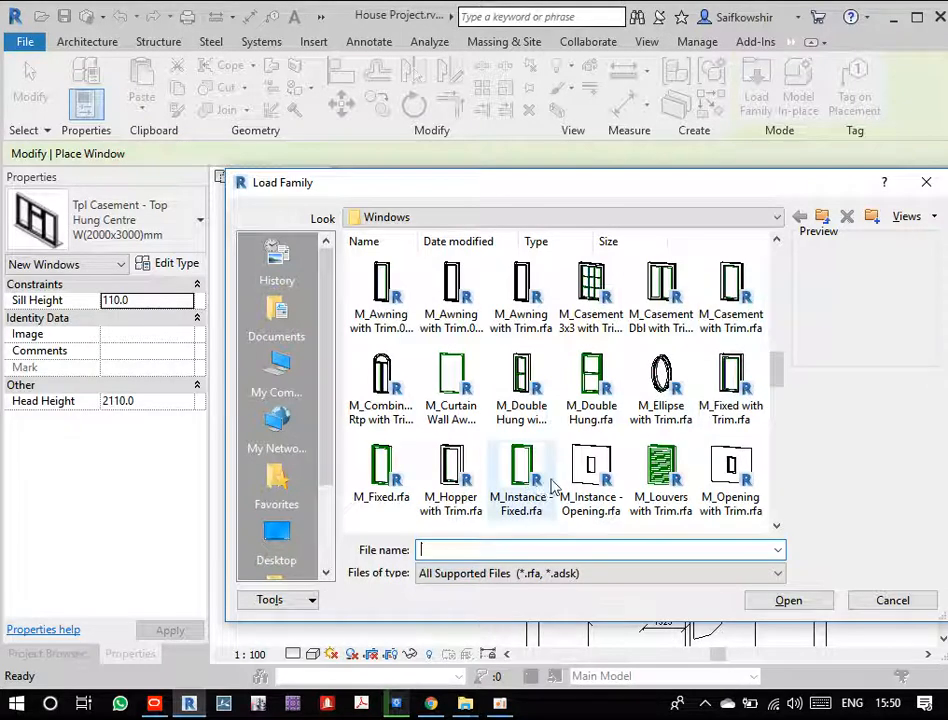
scroll(556, 482, "down", 3)
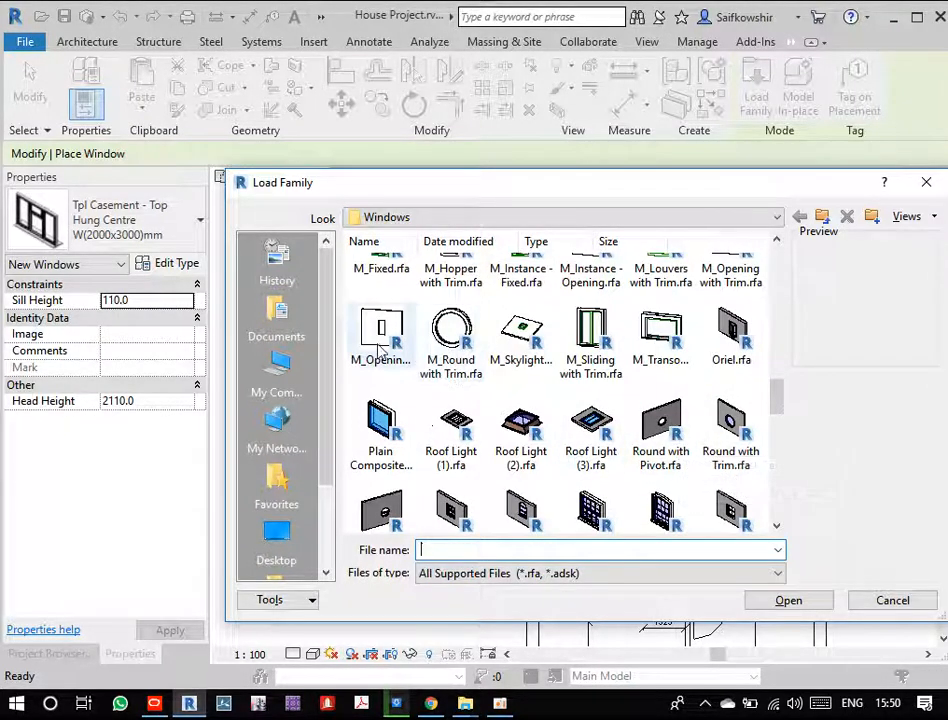
scroll(556, 358, "up", 3)
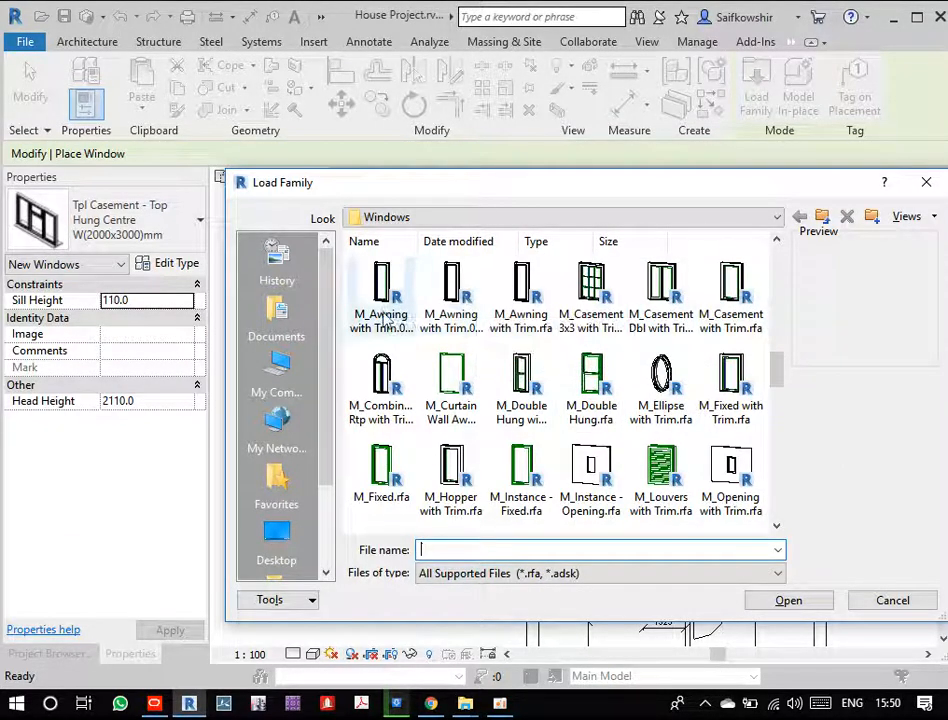
scroll(397, 313, "up", 5)
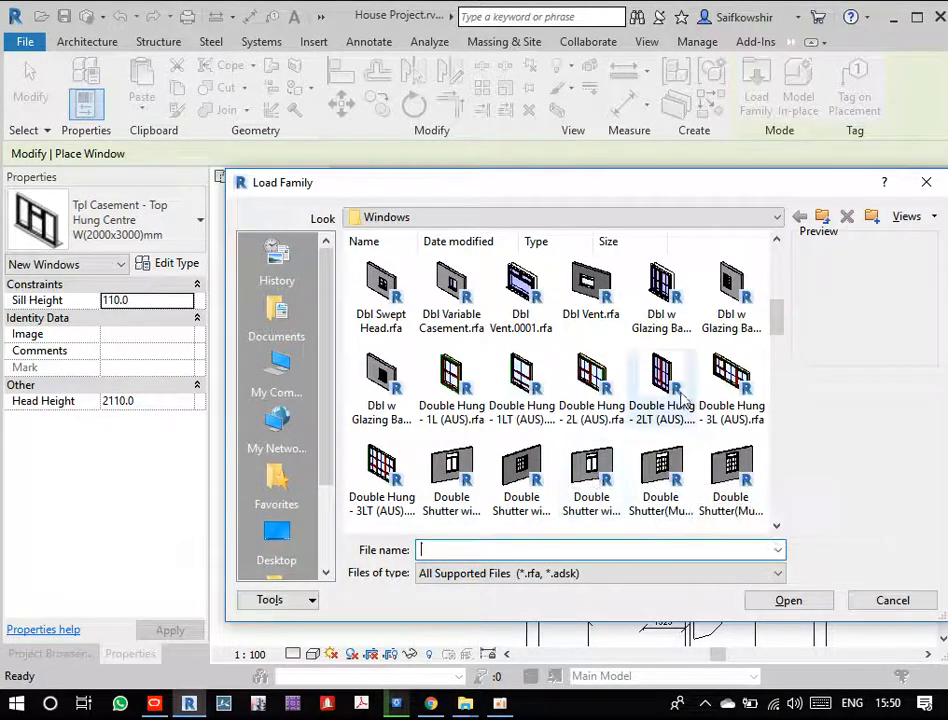
scroll(683, 400, "up", 3)
left_click(520, 330)
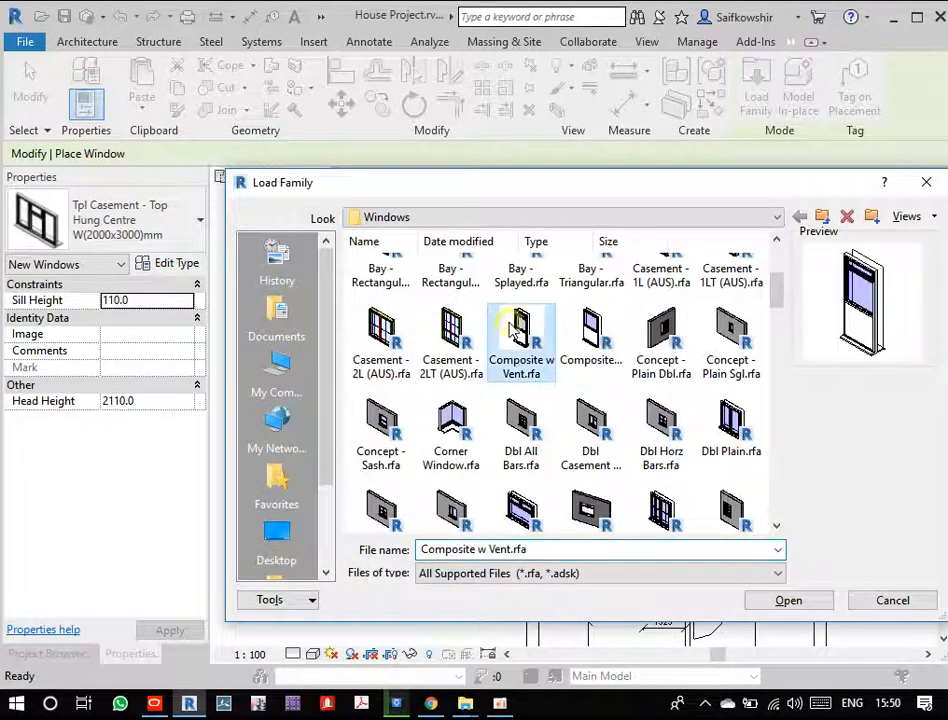
left_click(599, 360)
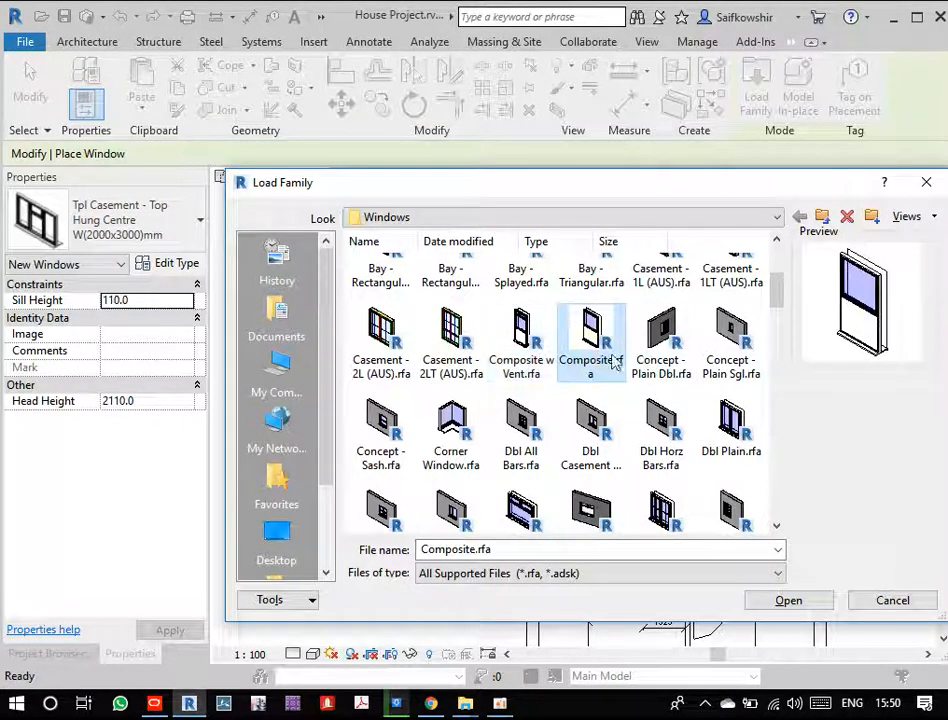
left_click(521, 345)
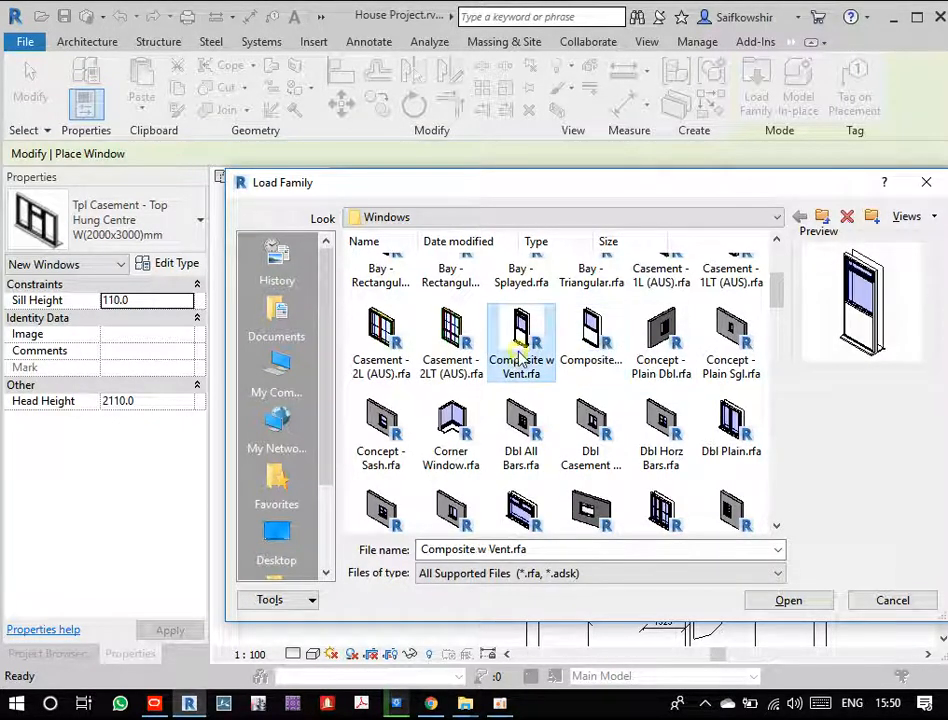
left_click(789, 601)
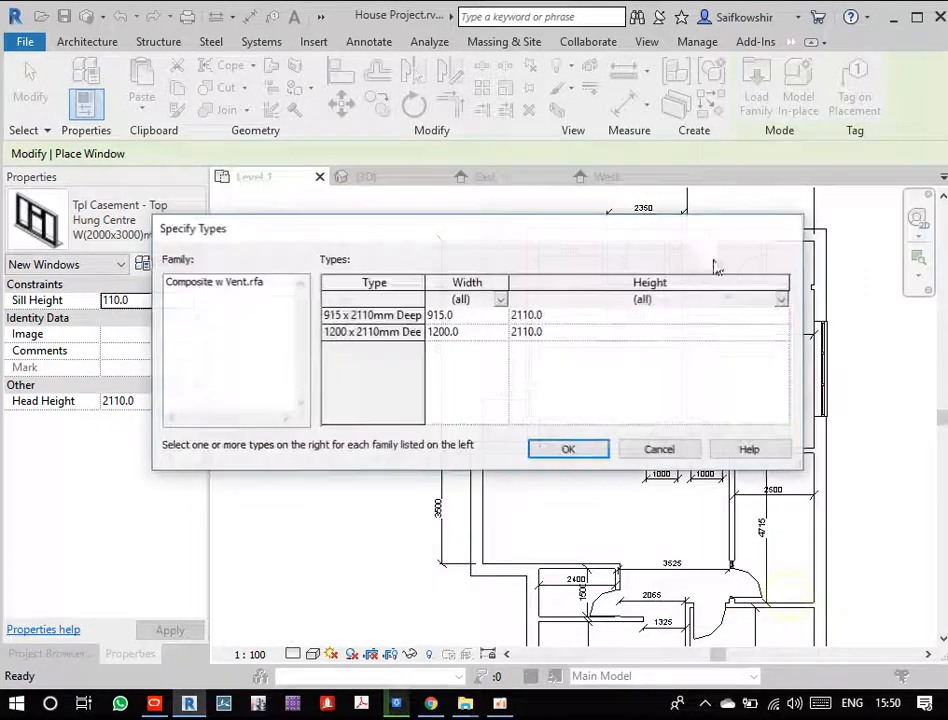
left_click(568, 449)
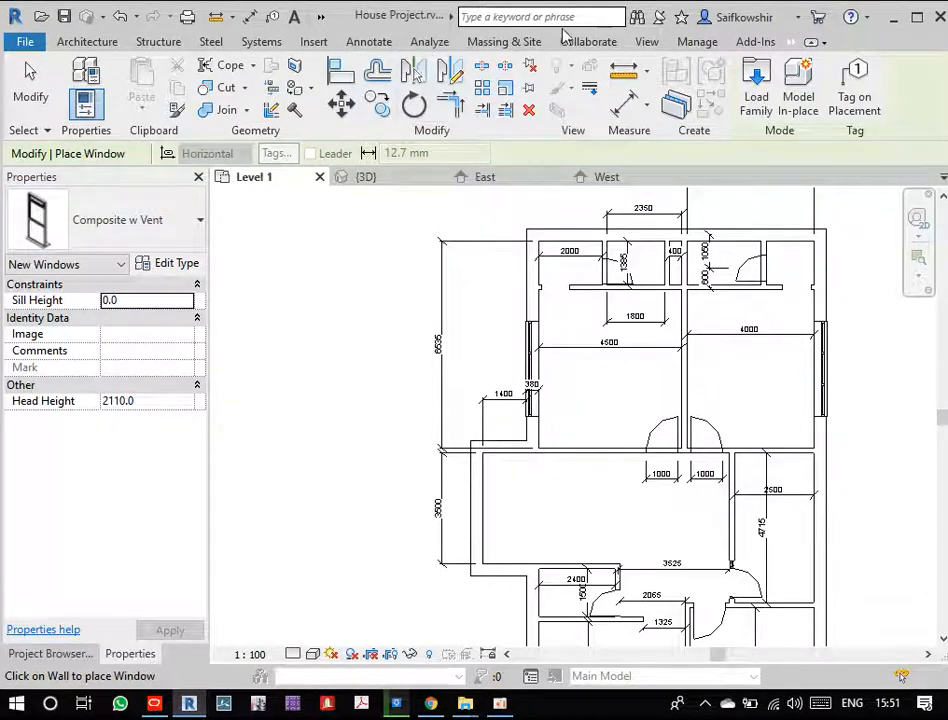
- End window placement and examine the placed casement windows from outside in the default 3D view
left_click(640, 46)
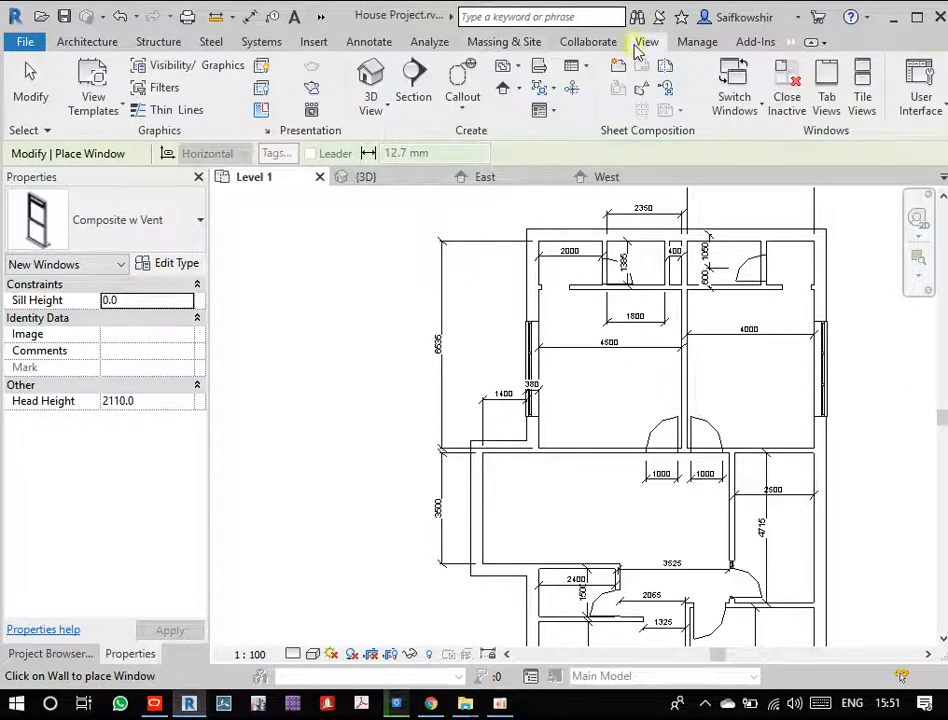
left_click(370, 88)
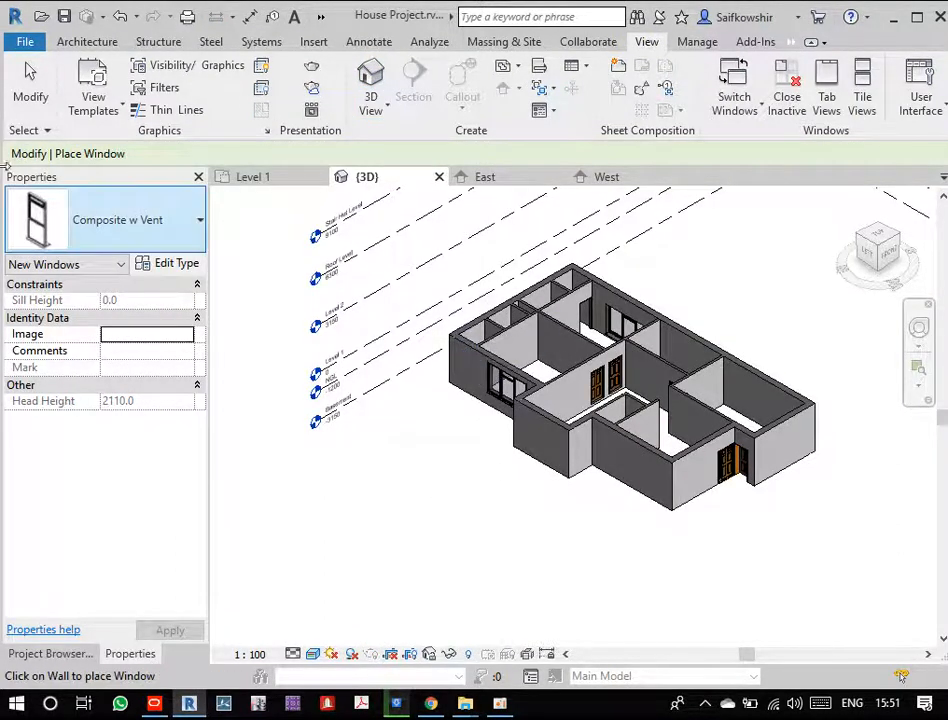
left_click(30, 92)
left_click(860, 240)
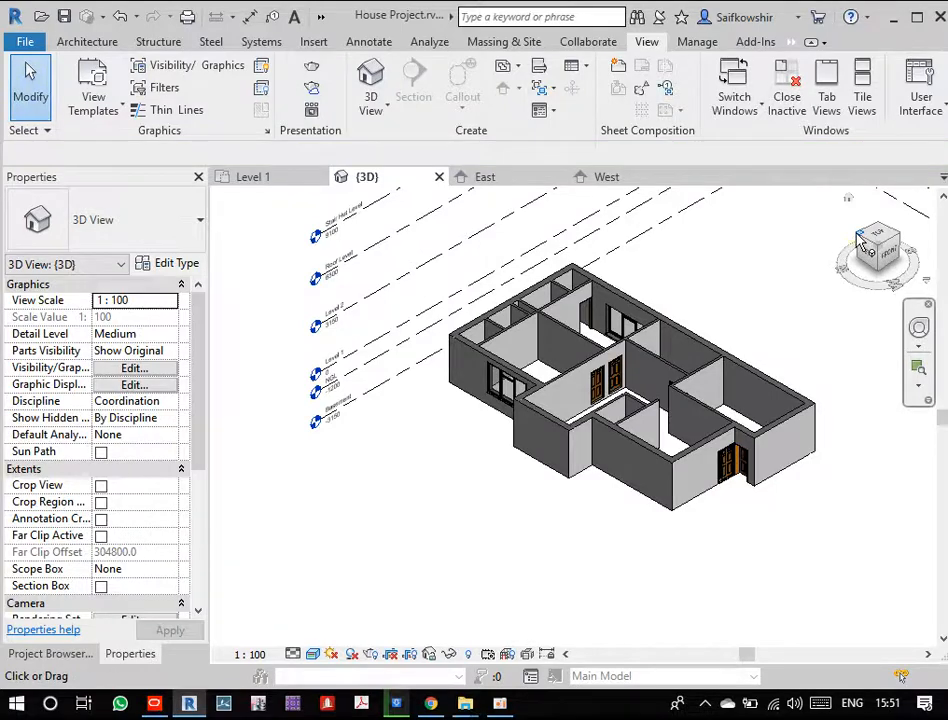
scroll(639, 519, "up", 10)
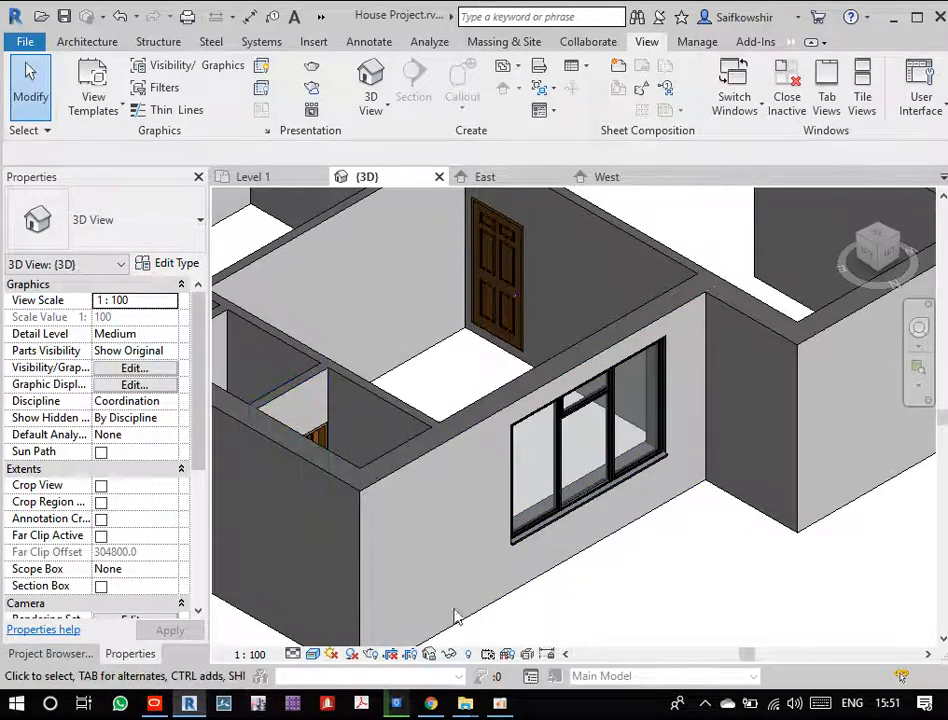
- Return to the Level 1 floor plan and start placing a Composite w Vent window
left_click(50, 654)
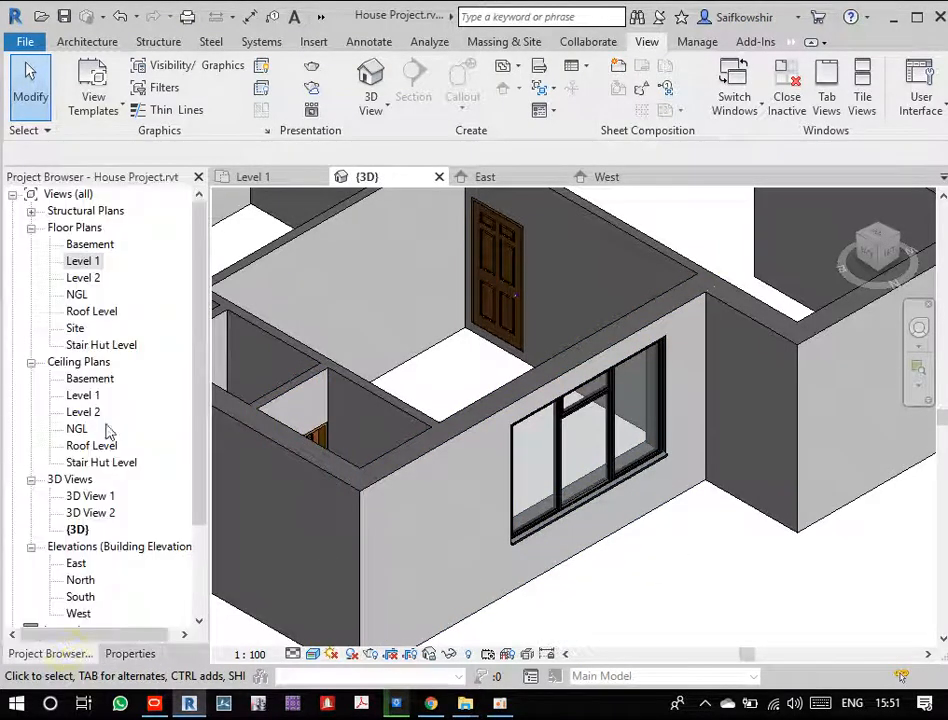
double_click(88, 260)
scroll(614, 371, "down", 1)
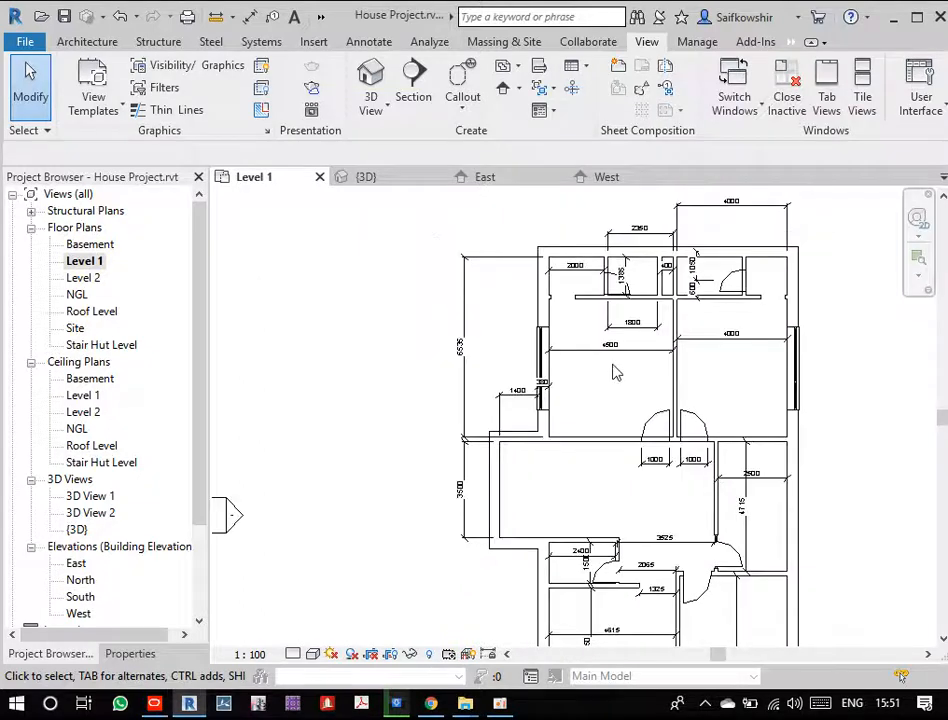
left_click(128, 654)
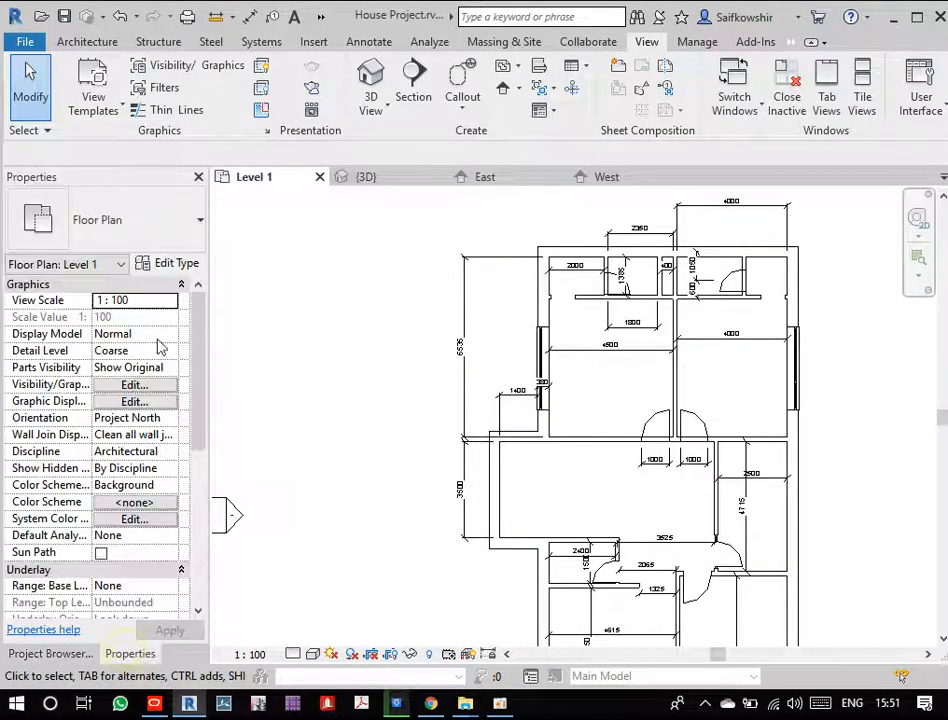
left_click(86, 41)
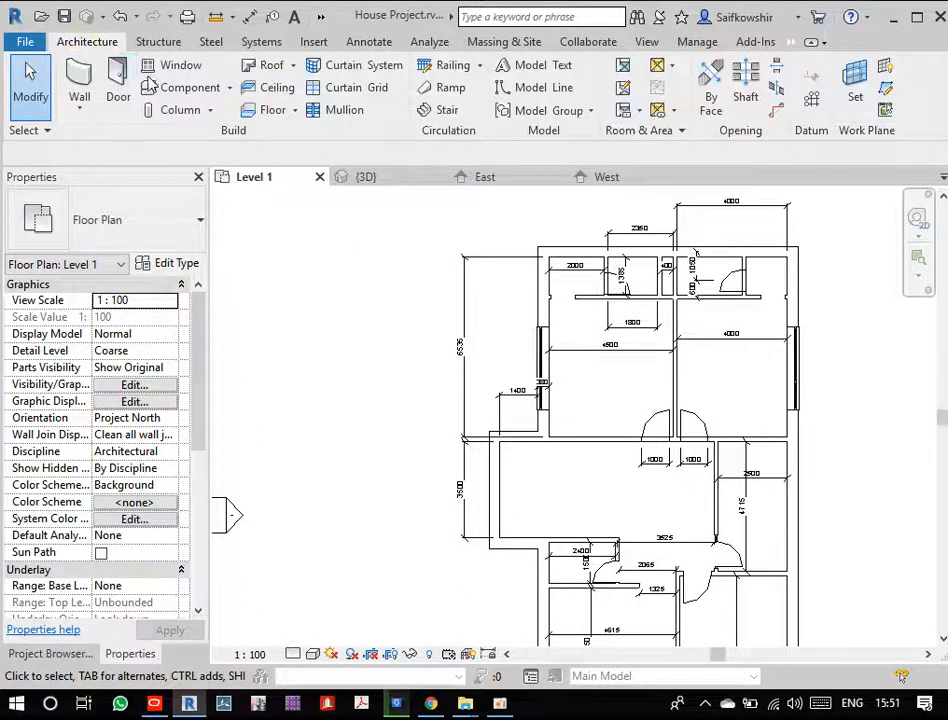
left_click(162, 64)
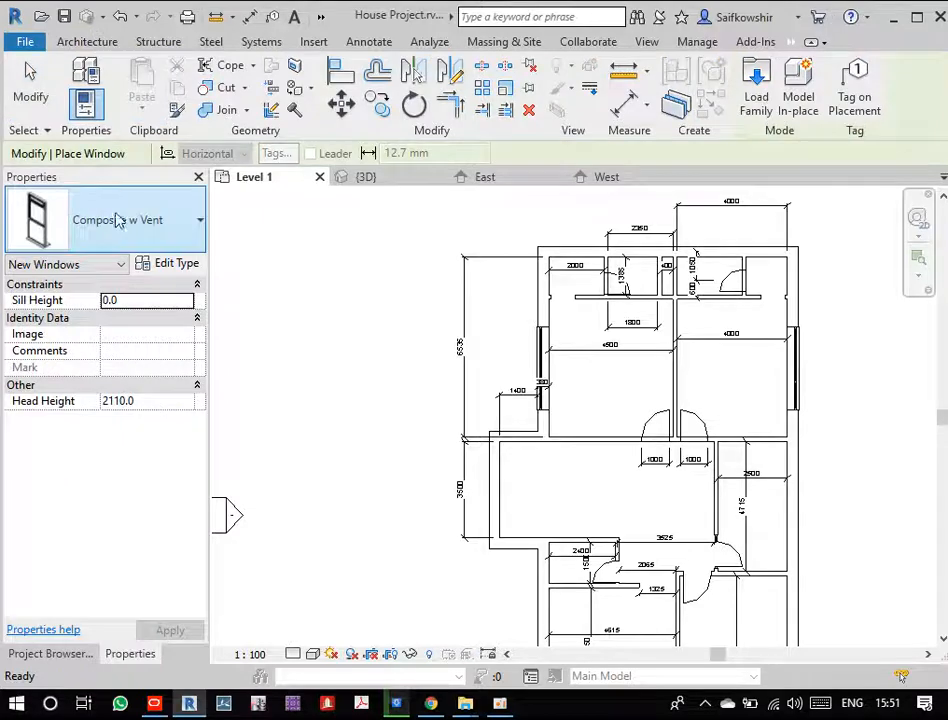
- Set the Composite w Vent window type's height to 2000 and its width to 800
left_click(186, 264)
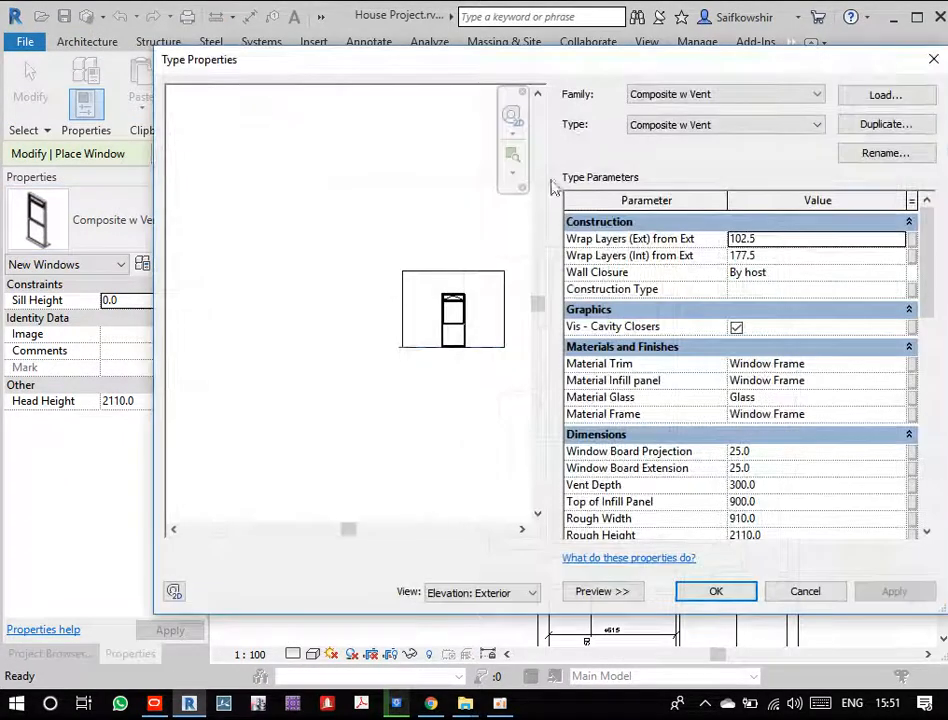
scroll(452, 300, "up", 5)
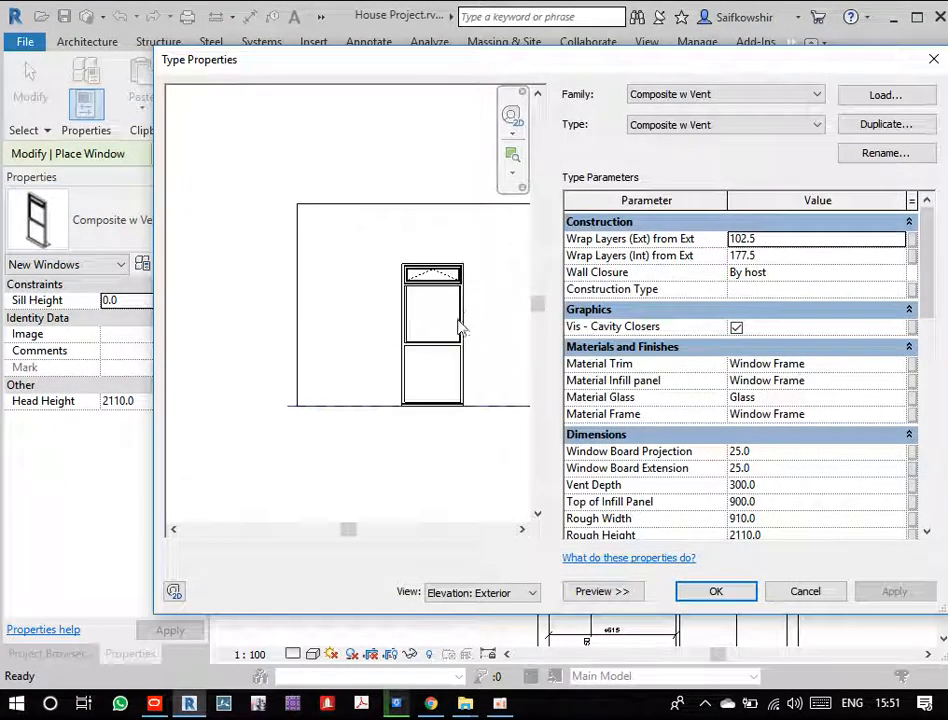
middle_click_drag(452, 328, 378, 339)
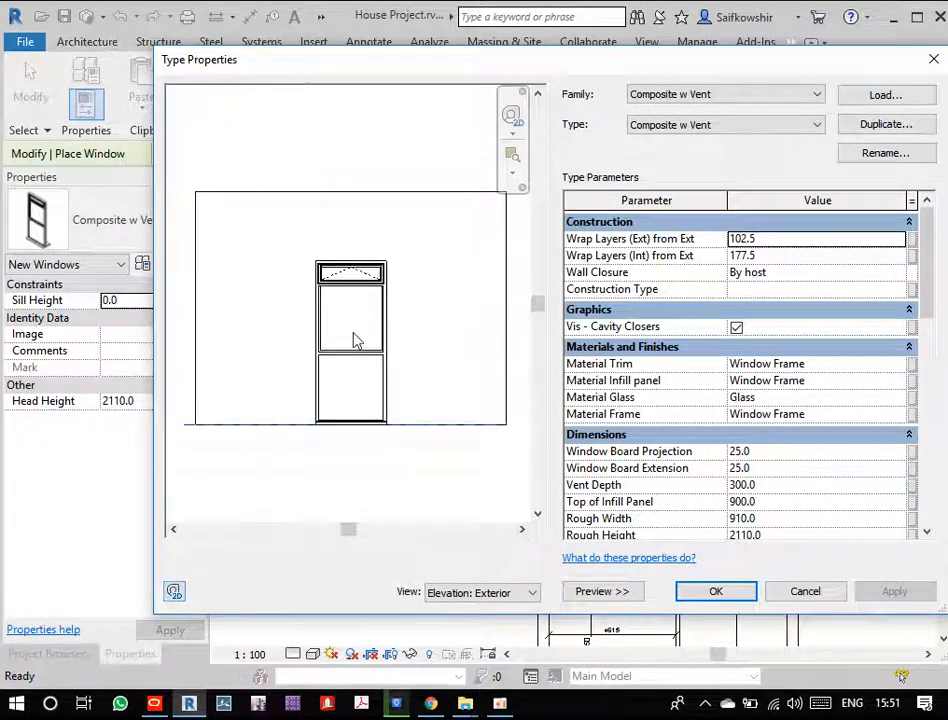
scroll(364, 321, "down", 1)
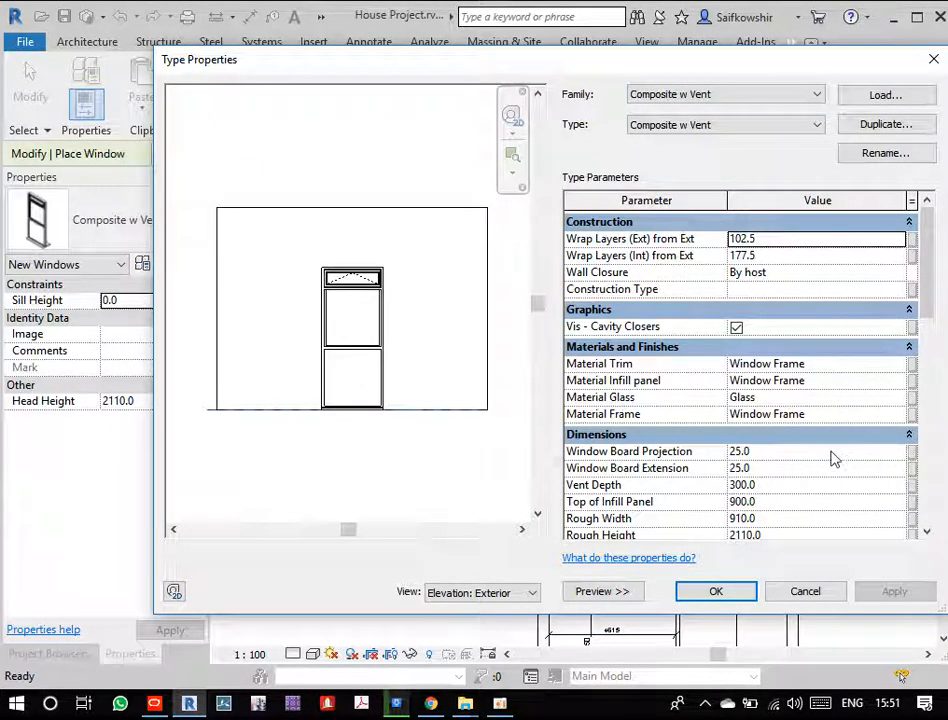
left_click(798, 501)
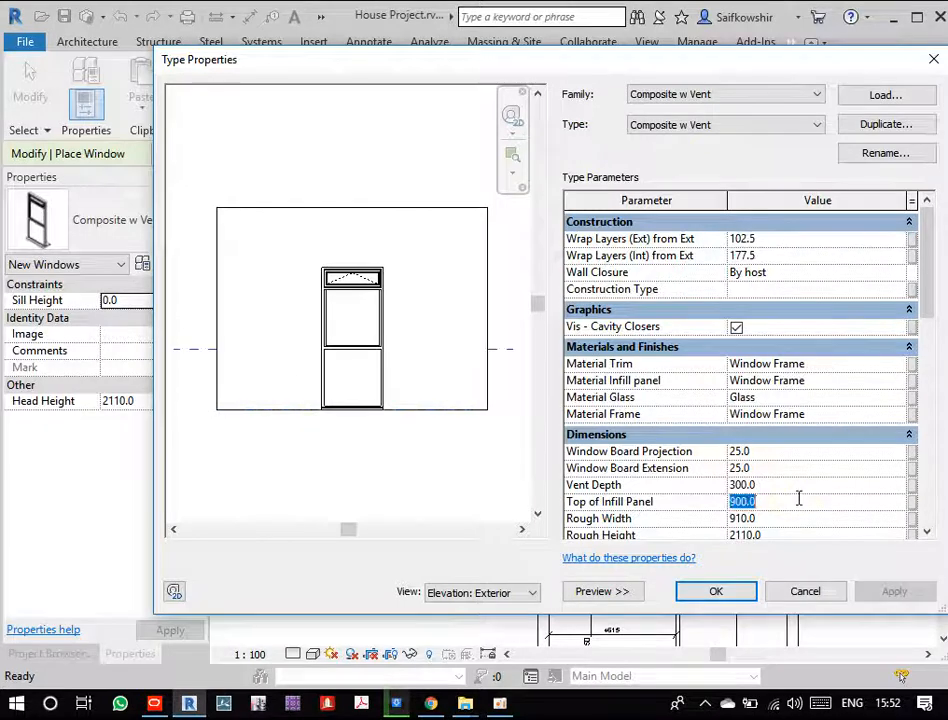
scroll(772, 501, "down", 4)
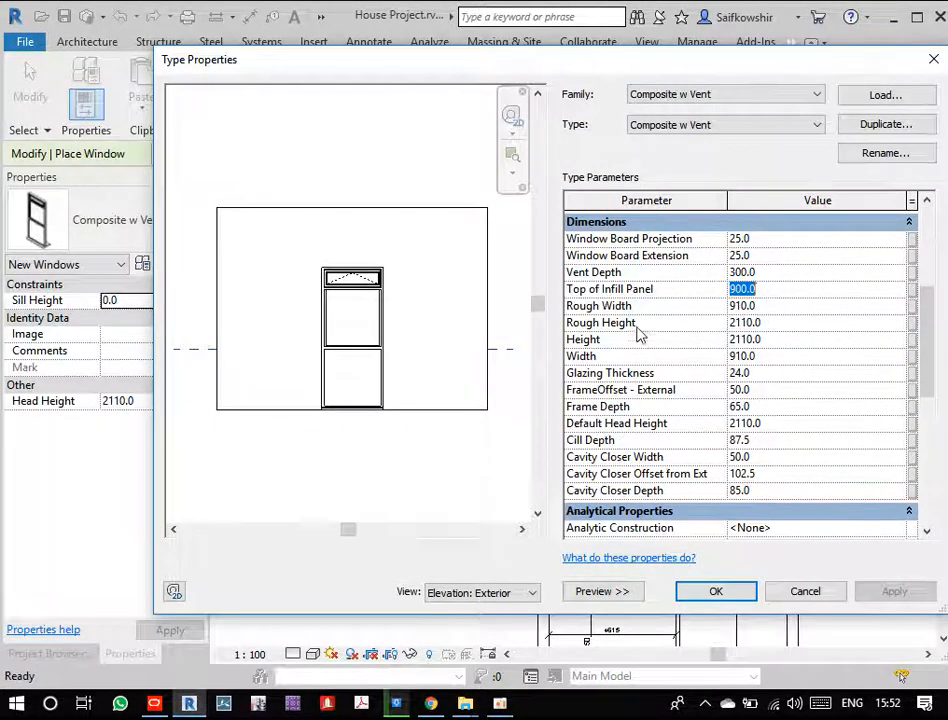
left_click(783, 339)
type("2")
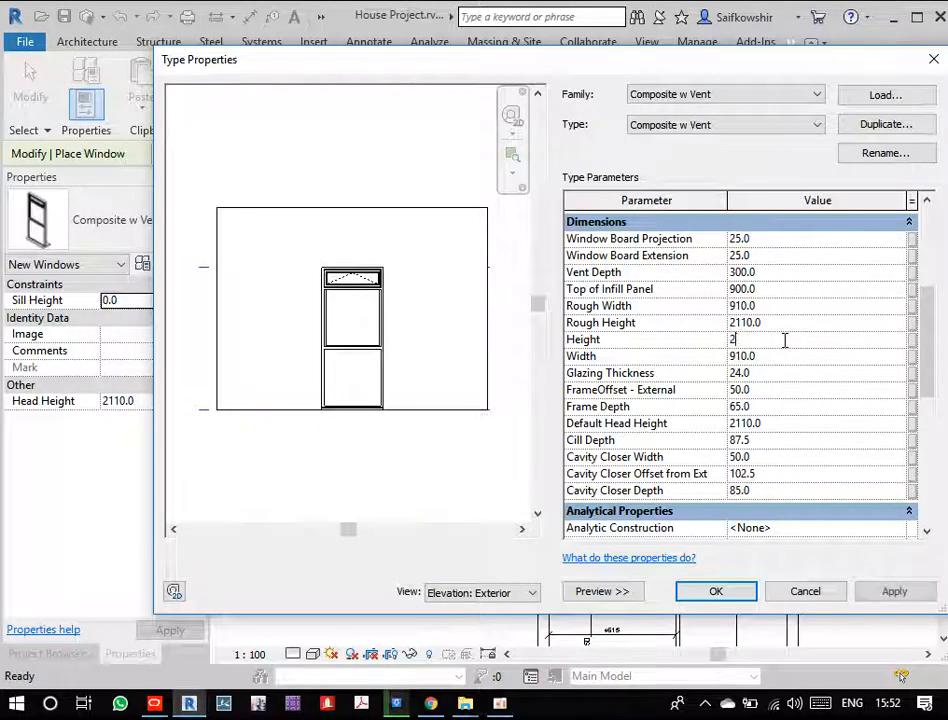
type("000")
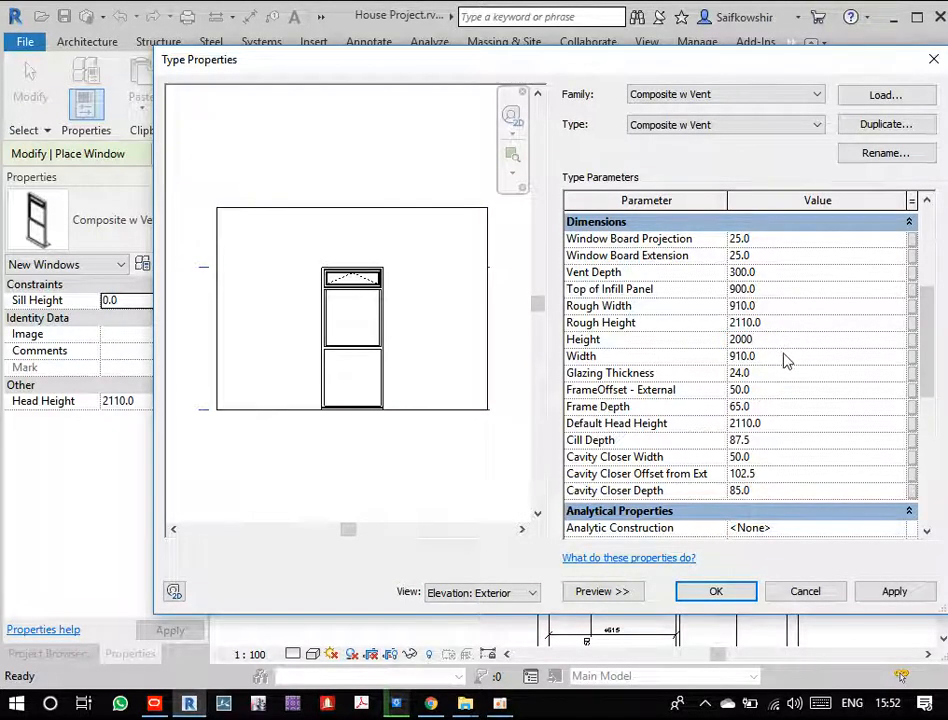
left_click(784, 356)
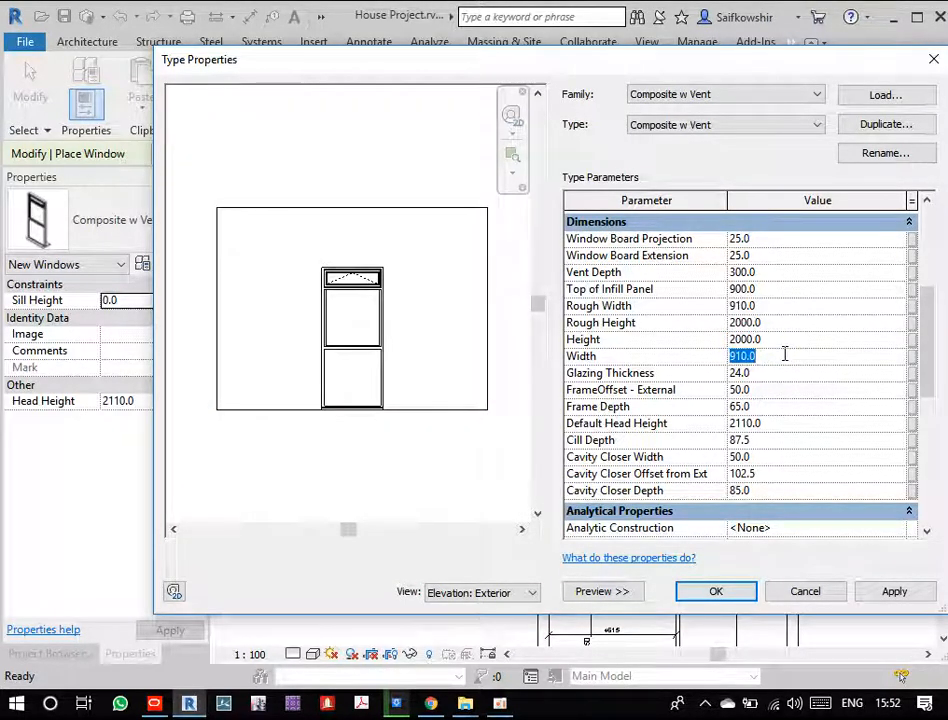
type("800")
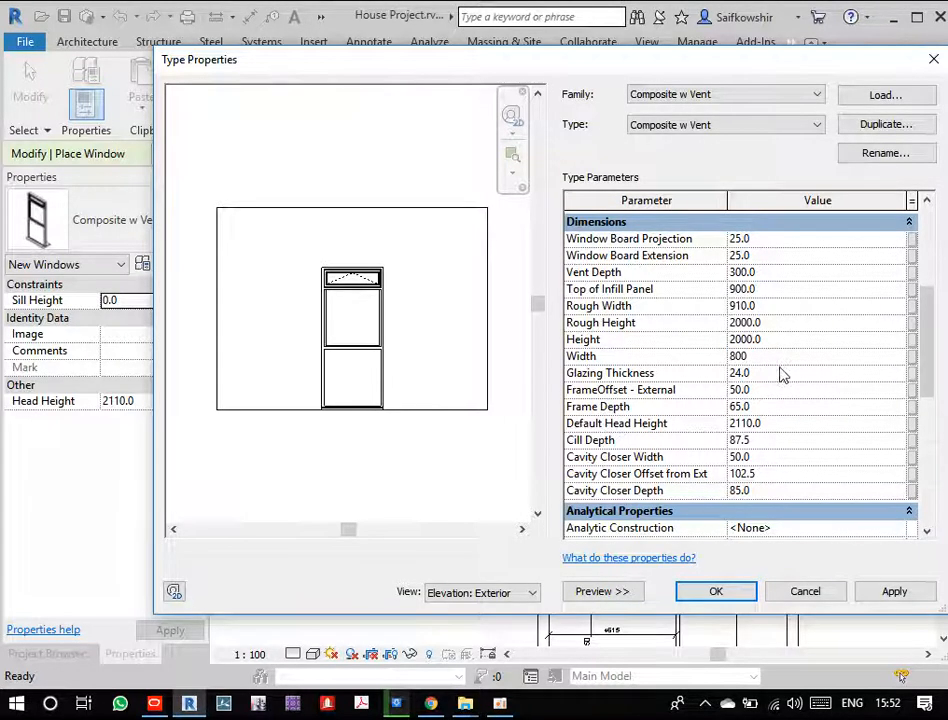
left_click(780, 372)
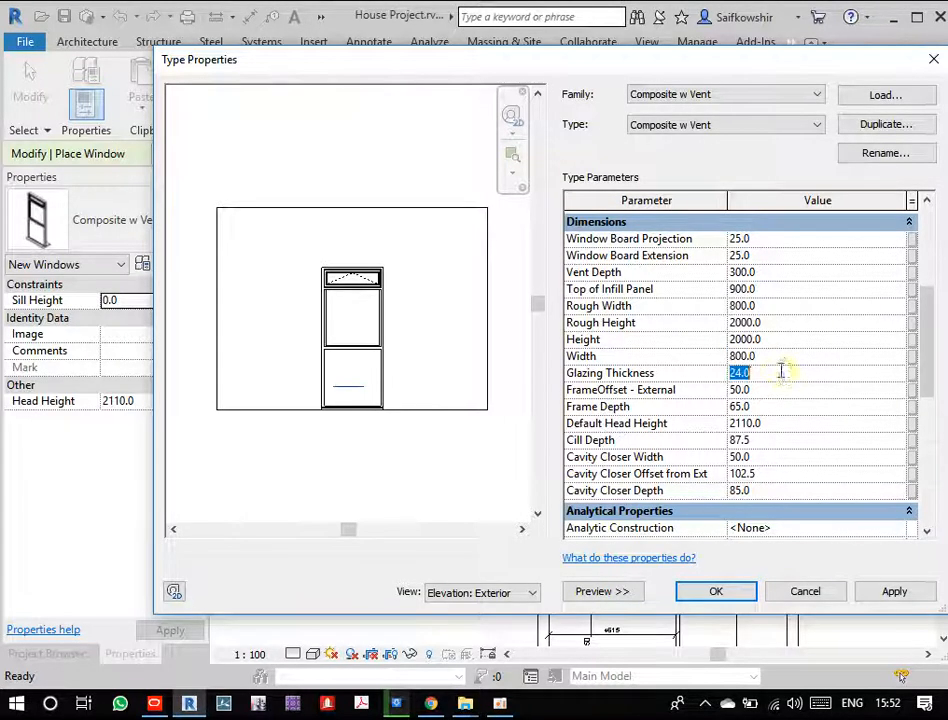
- Set the window type's Vent Depth to 400 and apply the type changes
left_click(766, 272)
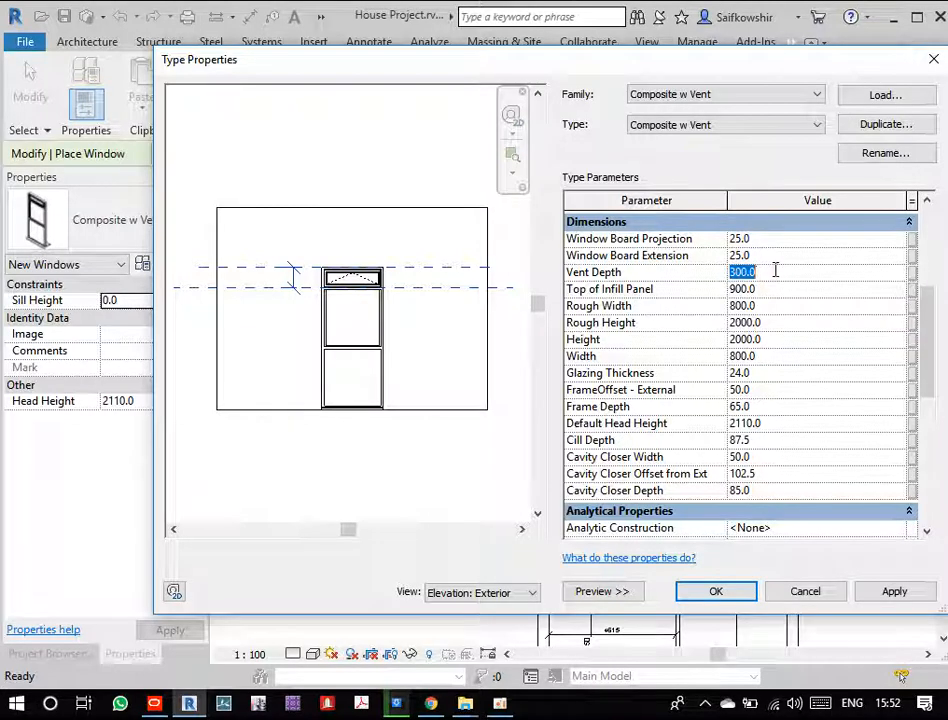
type("400")
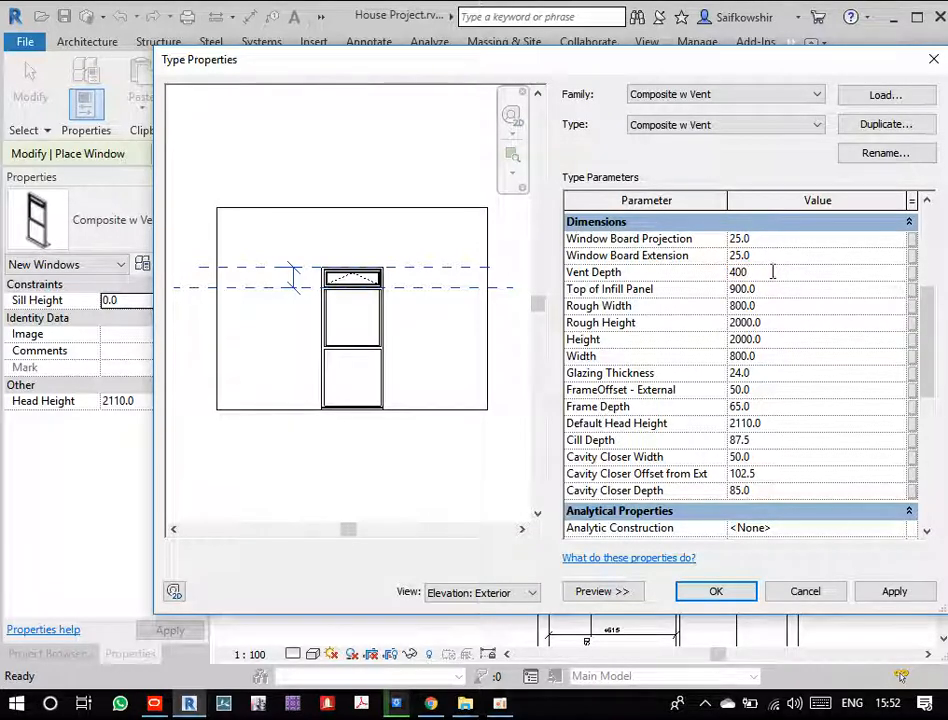
left_click(773, 290)
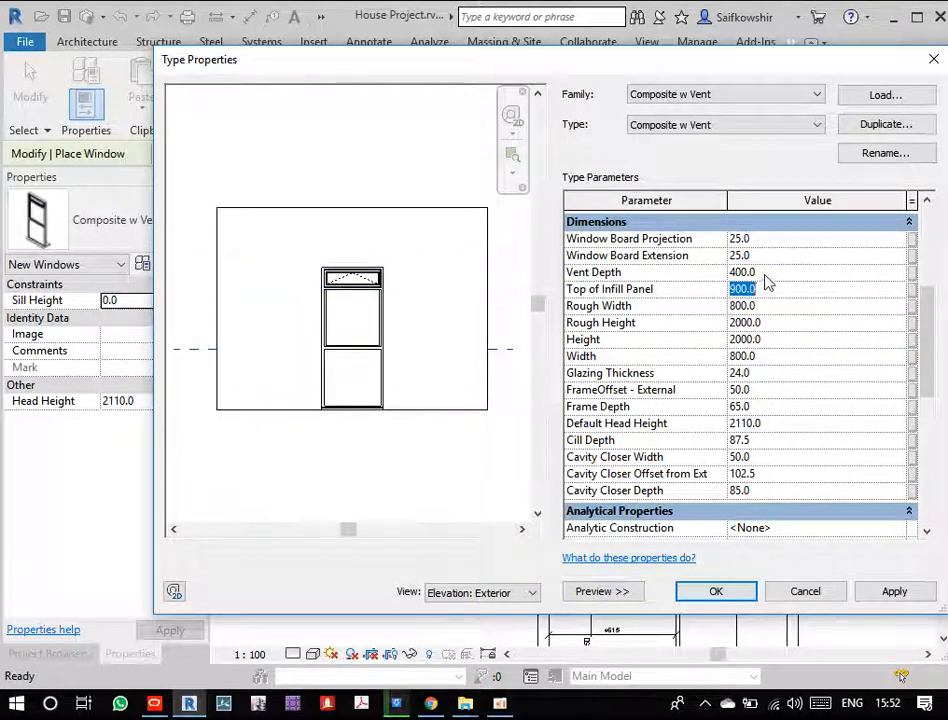
left_click(763, 270)
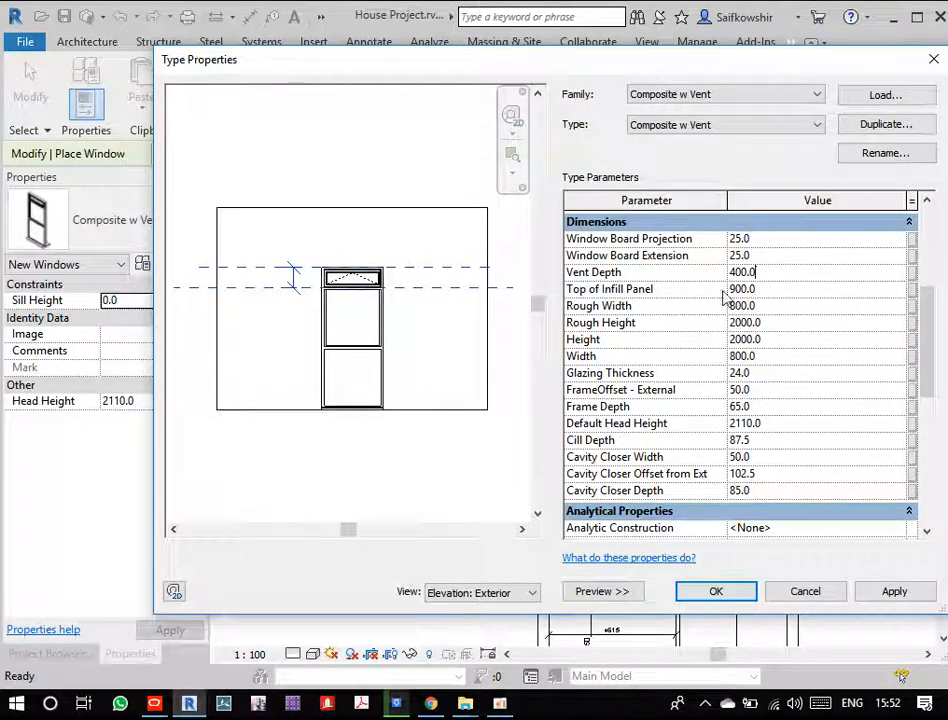
left_click(875, 592)
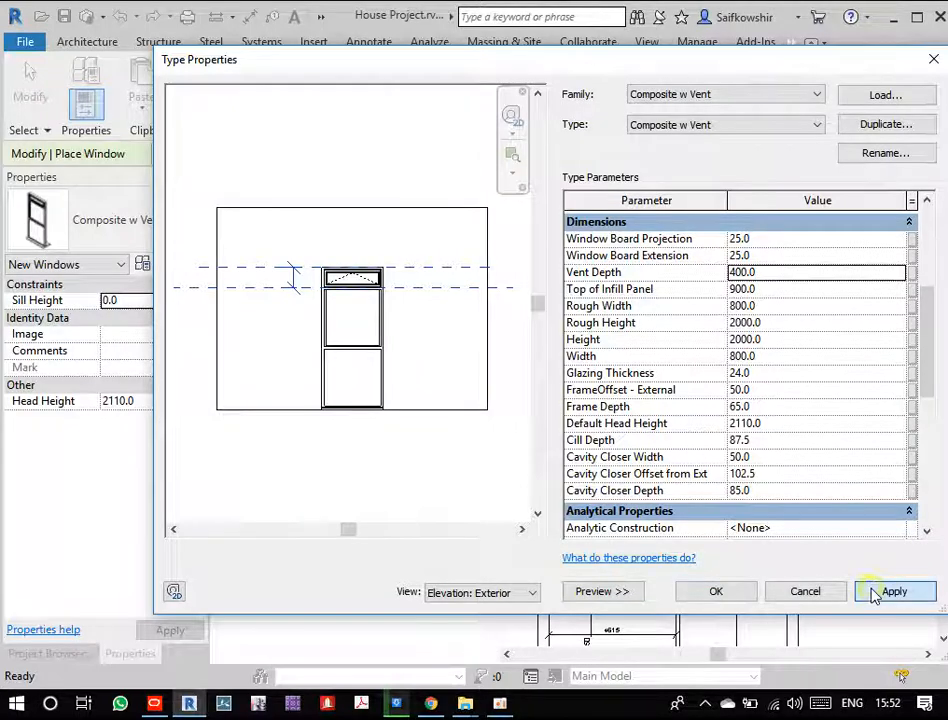
left_click(716, 592)
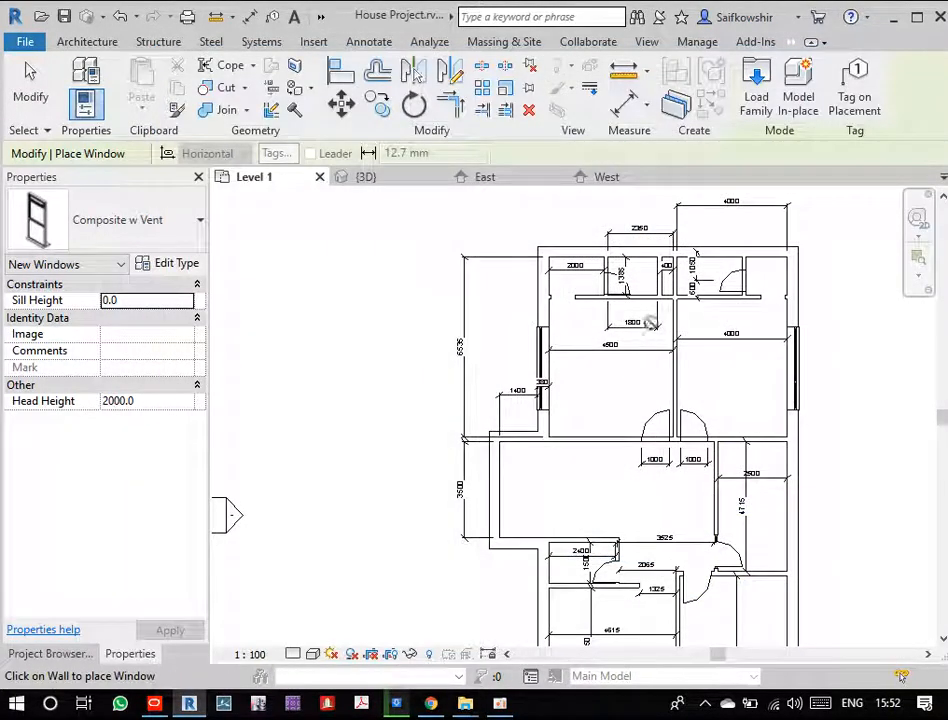
- Place a Composite w Vent window in the exterior wall of the 1800 mm wide room and end window placement
scroll(642, 253, "up", 6)
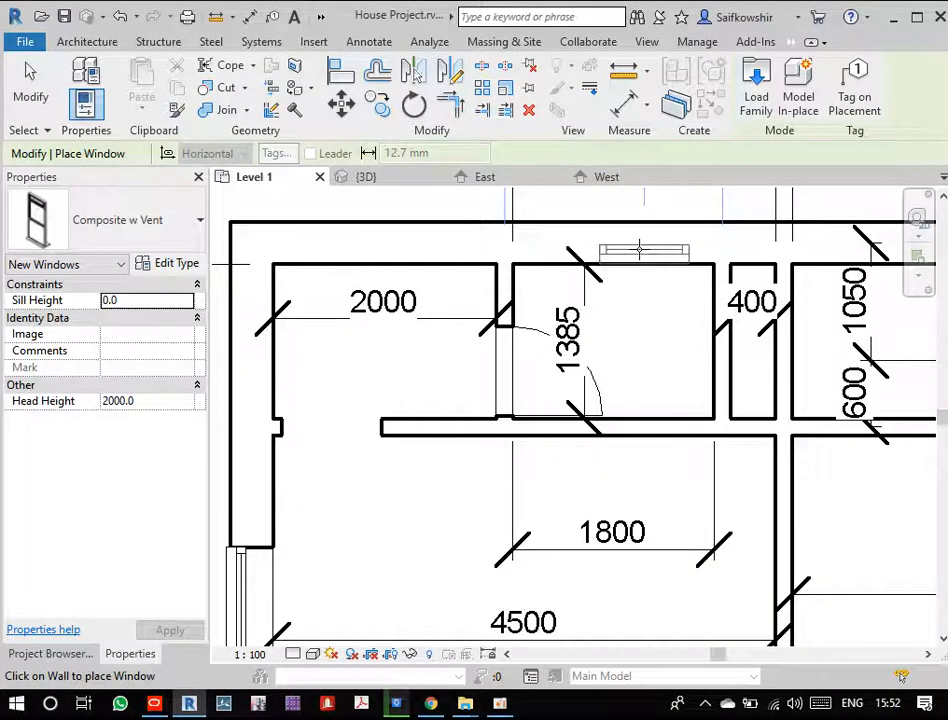
scroll(640, 250, "up", 2)
scroll(641, 250, "down", 4)
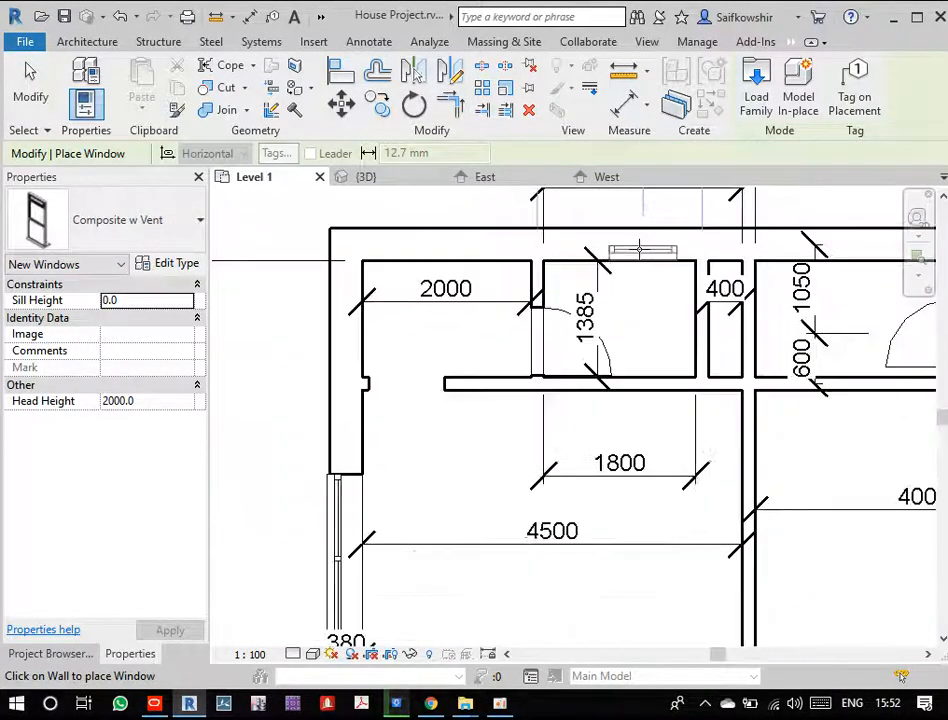
left_click(640, 250)
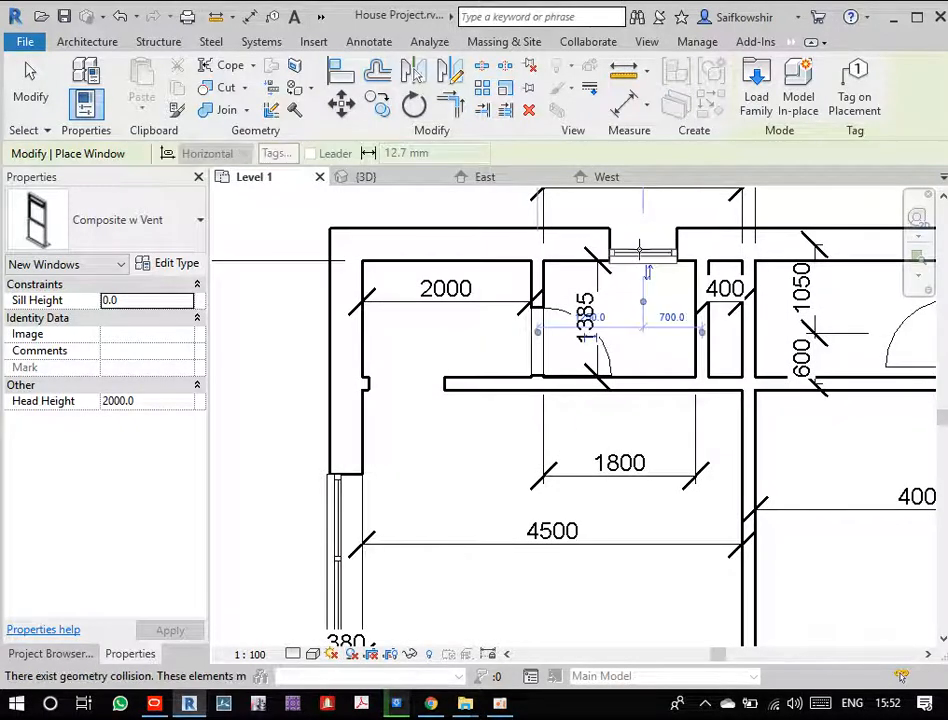
left_click(30, 72)
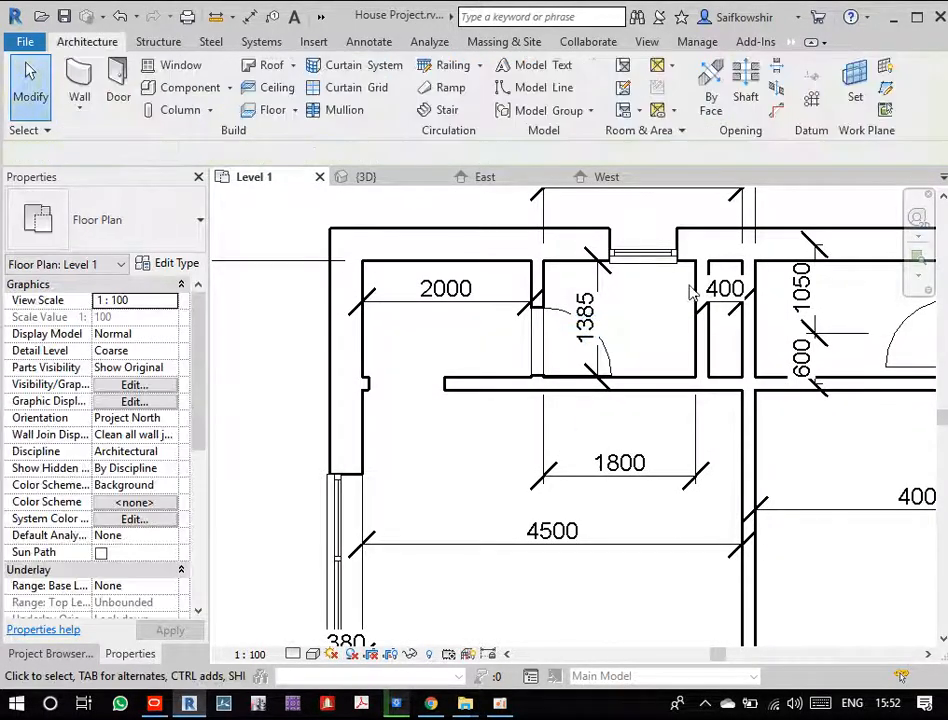
- Flip the new Composite w Vent window's facing to the outer side of the wall and set its sill height to 800
left_click(643, 250)
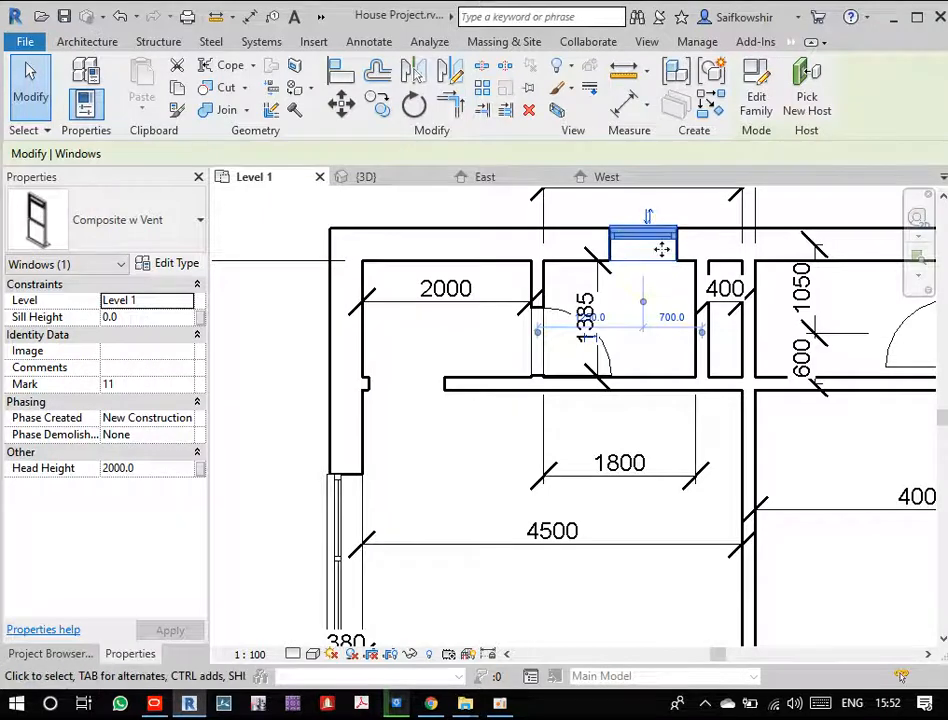
middle_click_drag(662, 250, 695, 214)
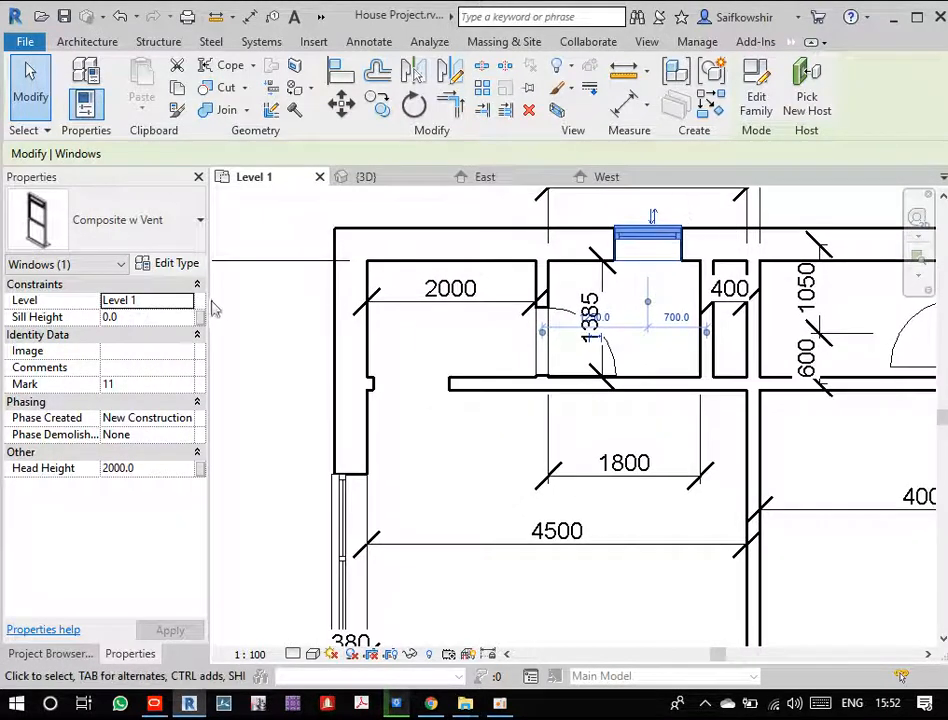
left_click(142, 318)
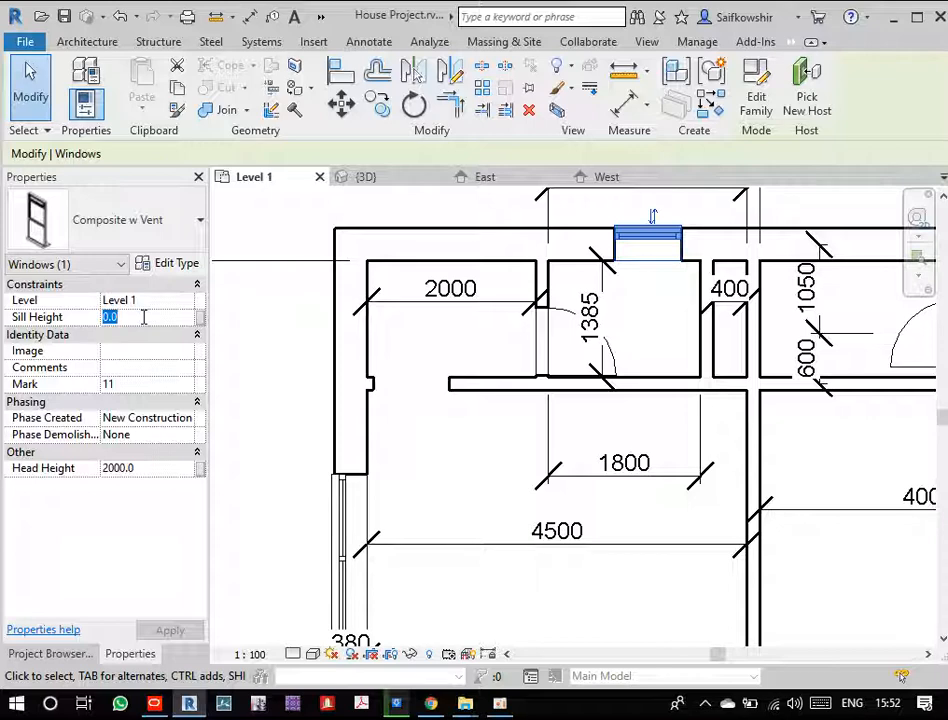
type("00")
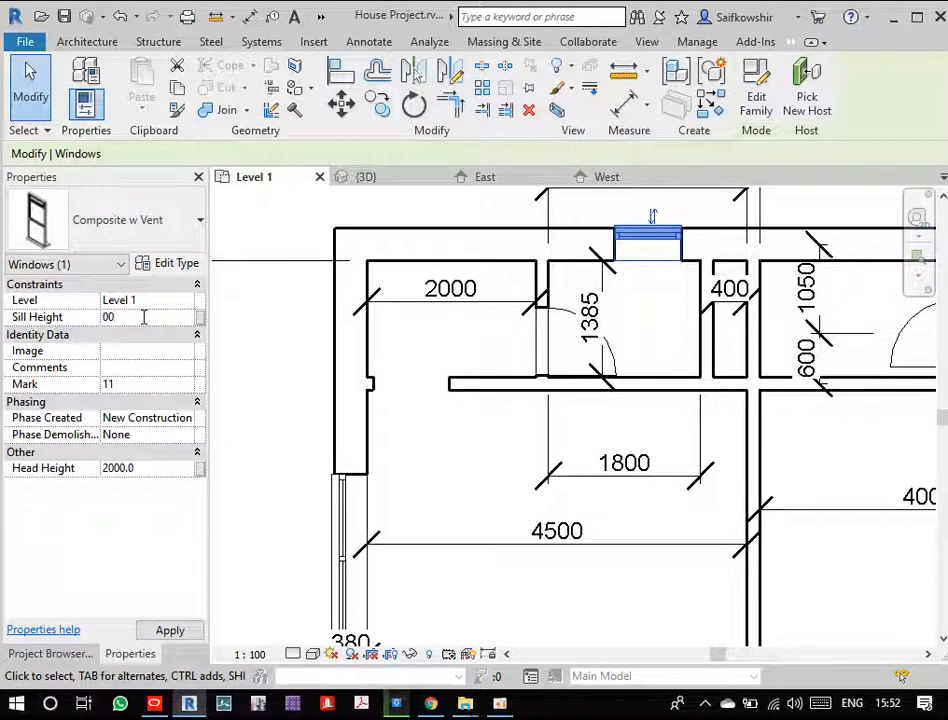
key("BackSpace")
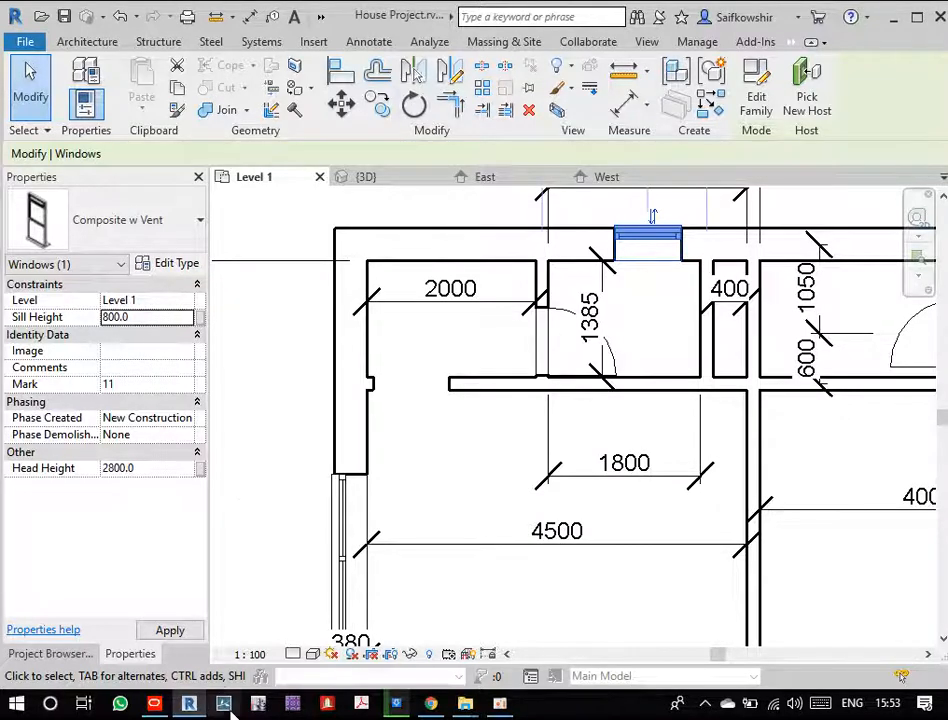
- Apply the sill height change to the Composite w Vent window in the 1800 mm wide room and clear the selection
left_click(170, 630)
left_click(265, 519)
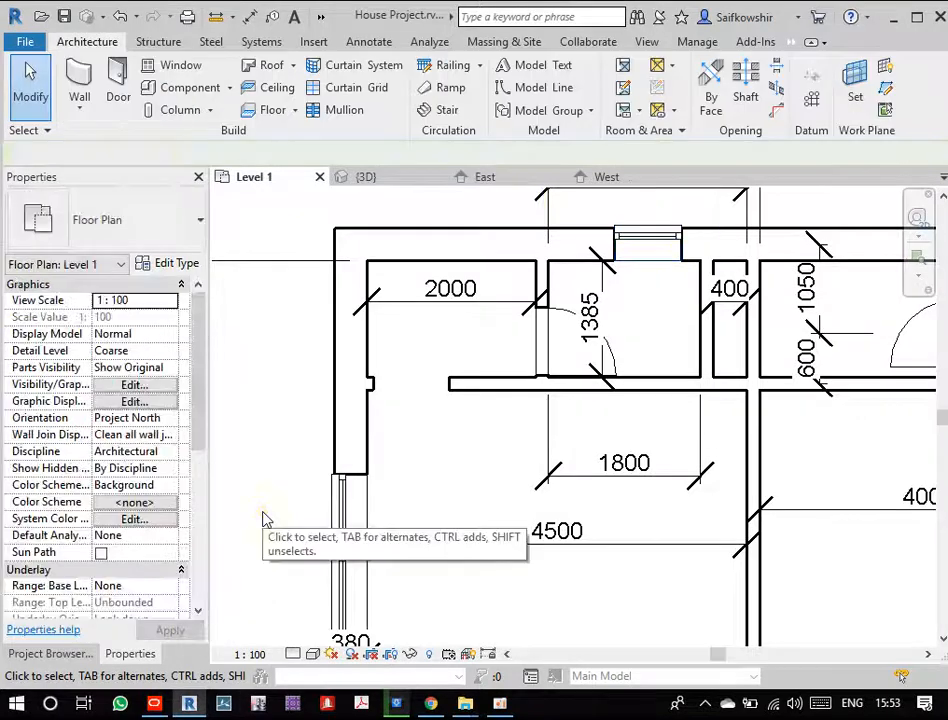
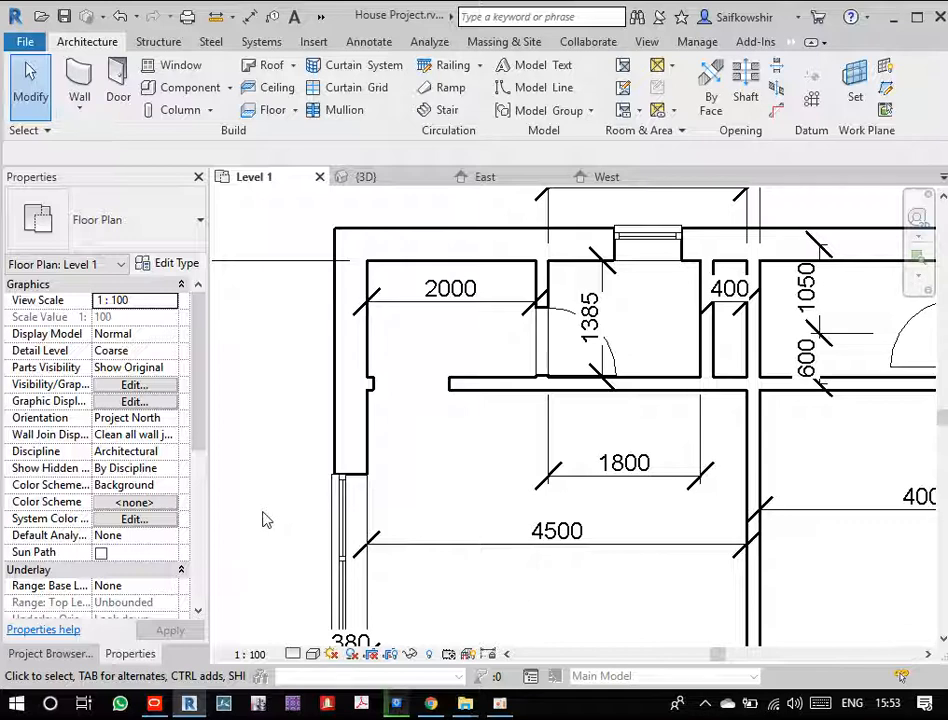
left_click(602, 289)
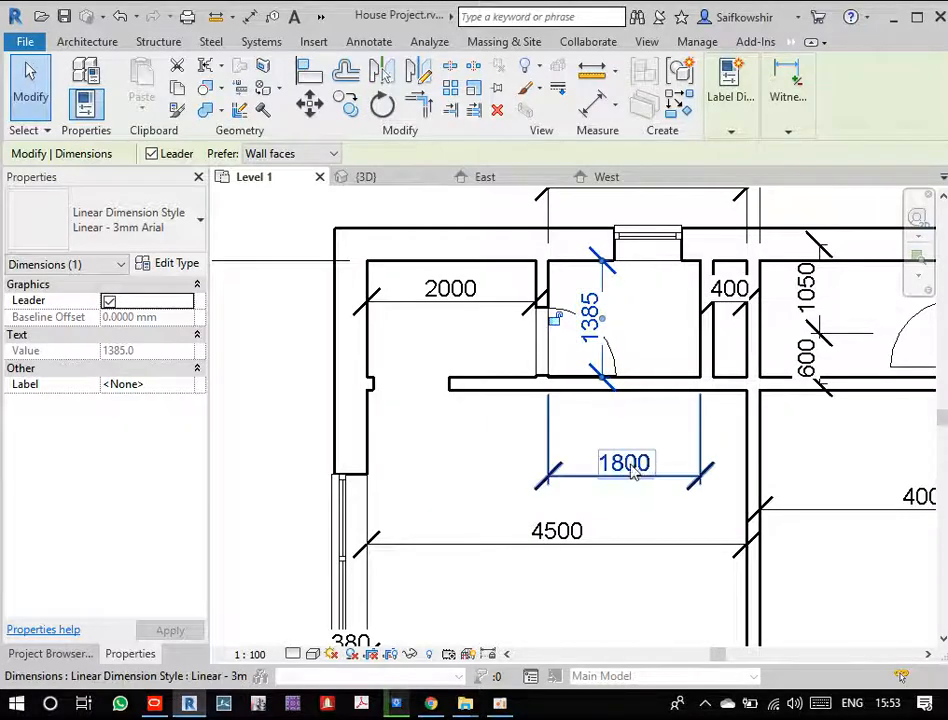
left_click(520, 464)
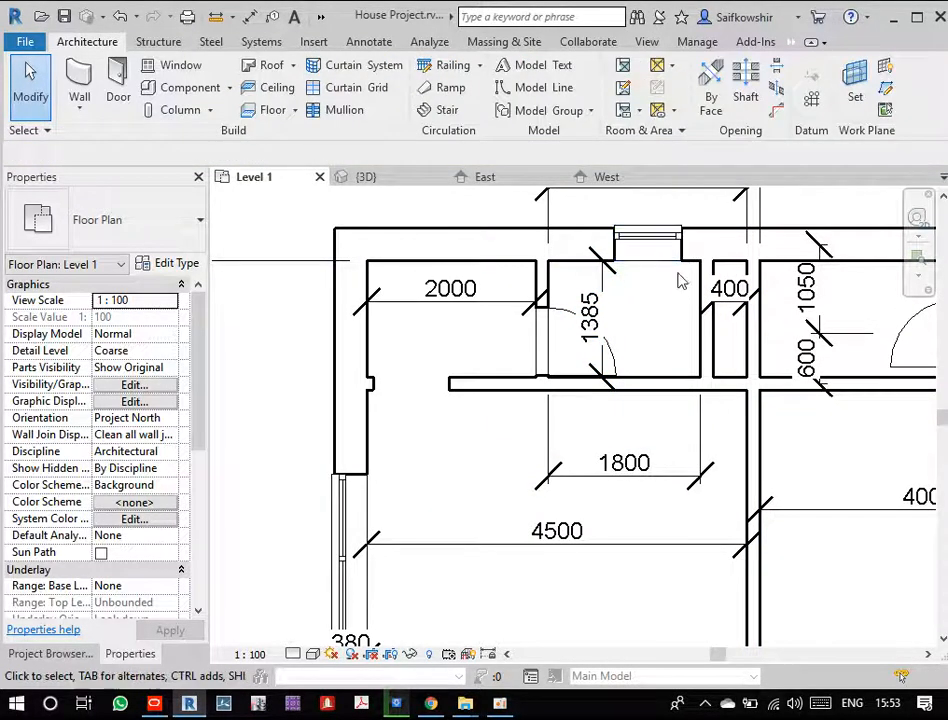
- Mirror a copy of the Composite w Vent window about the 150 mm interior wall beside the 400 mm duct space, then deselect the copy
middle_click_drag(672, 282, 639, 334)
left_click(639, 303)
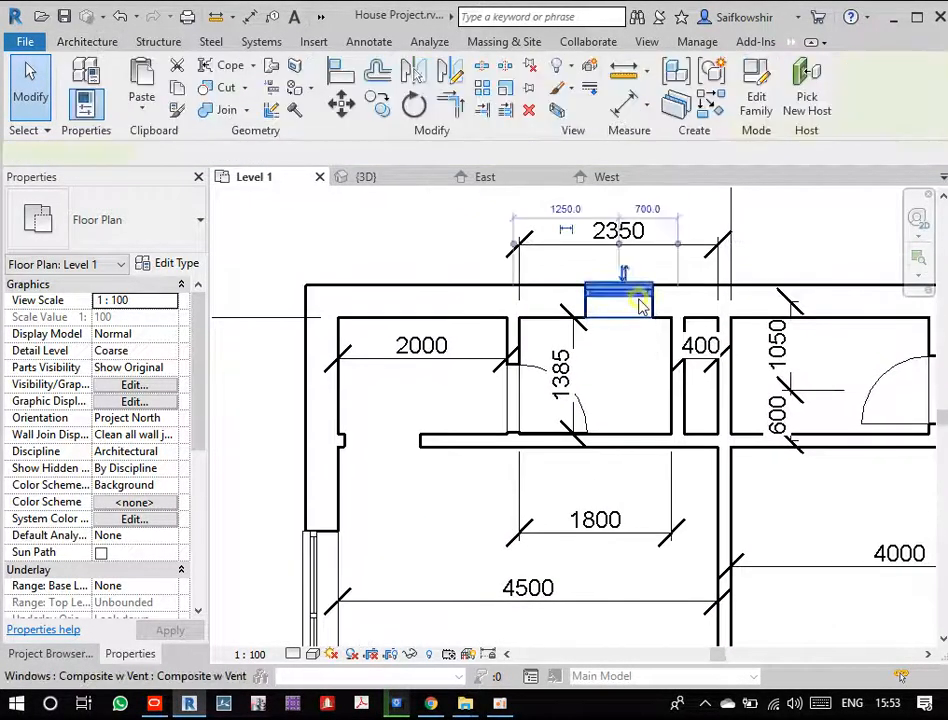
mouse_move(808, 273)
middle_mouse_down()
mouse_move(819, 275)
mouse_move(795, 282)
middle_mouse_up()
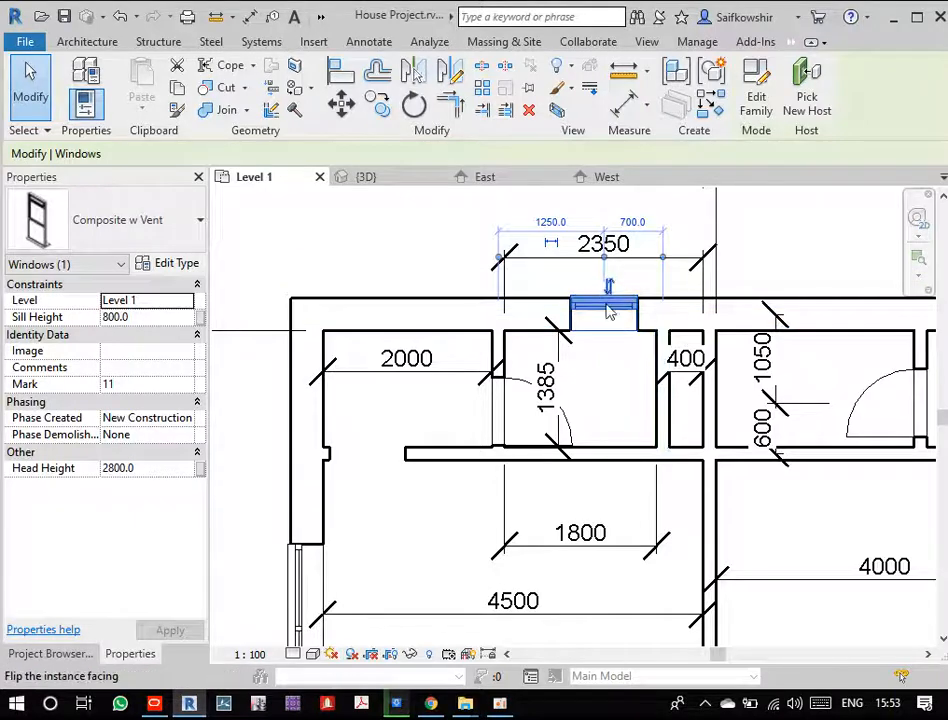
left_click(765, 273)
left_click(616, 313)
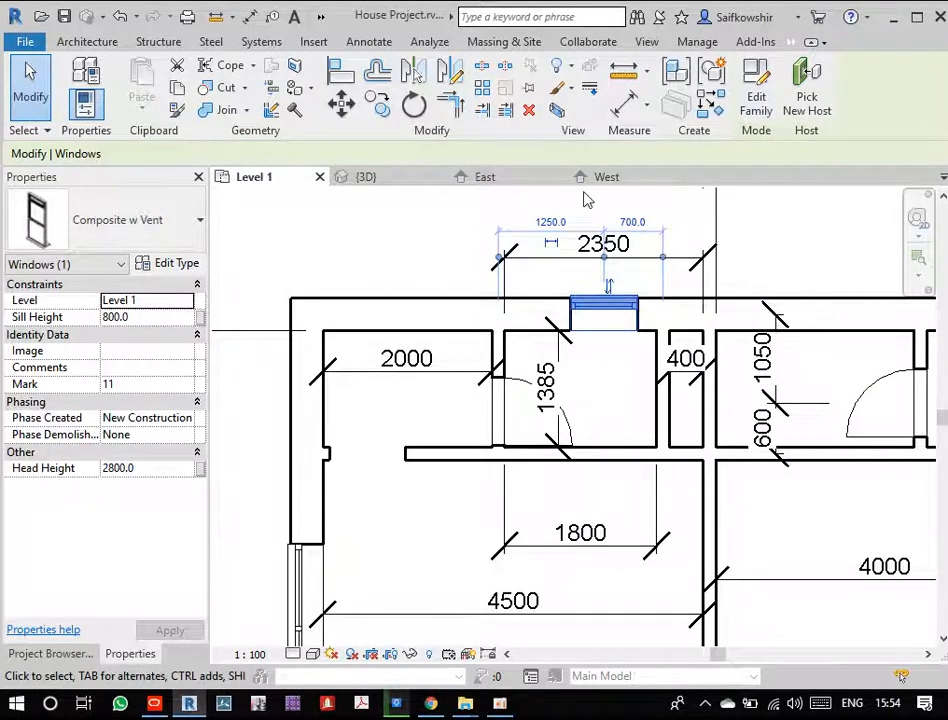
left_click(413, 74)
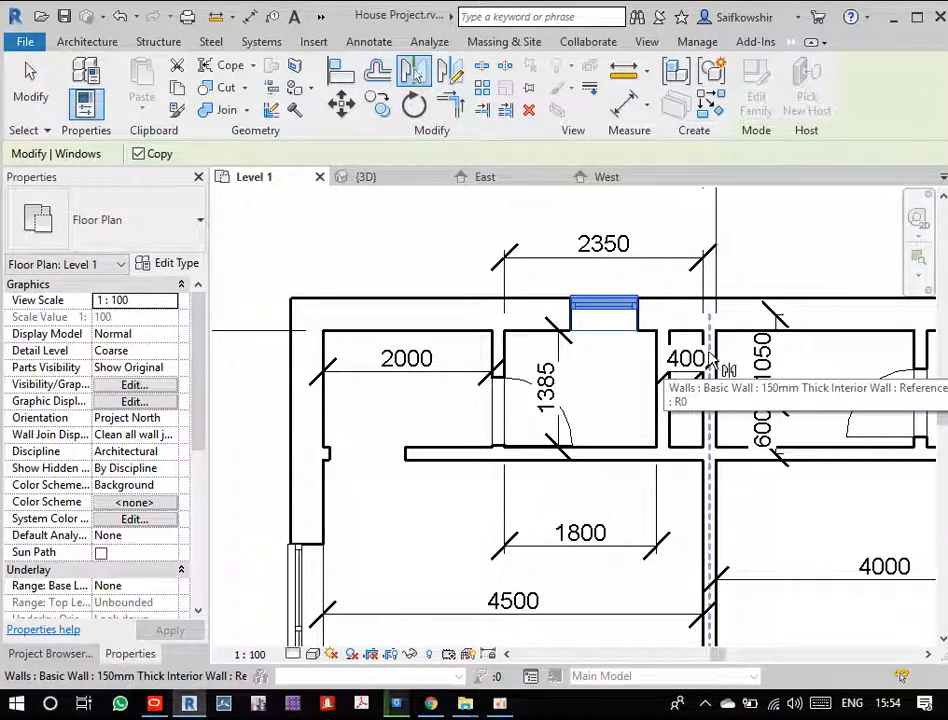
left_click(708, 354)
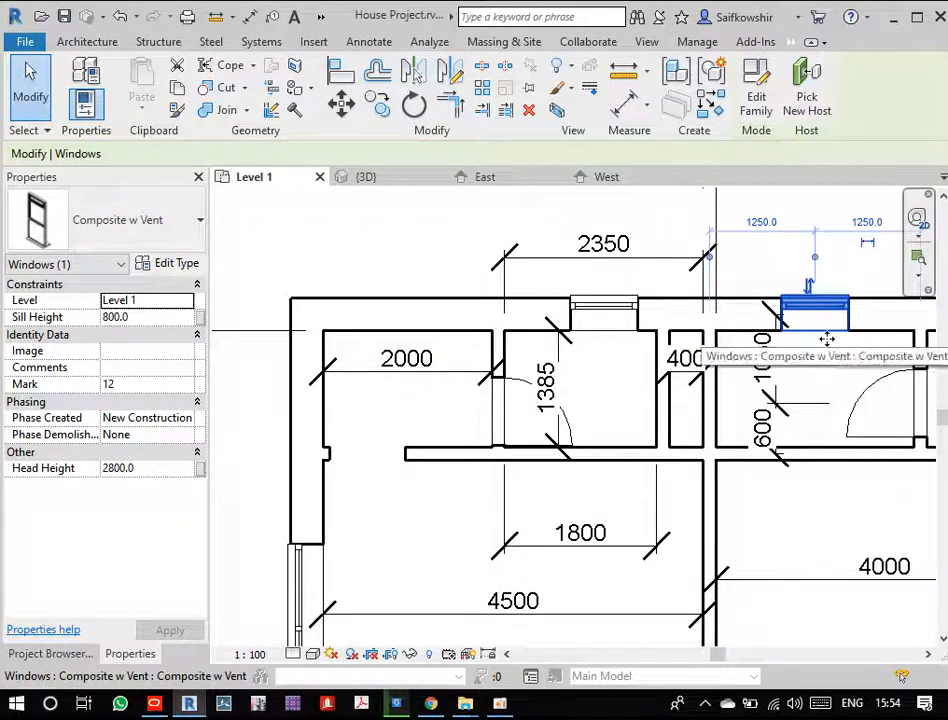
scroll(836, 320, "up", 2)
scroll(828, 325, "down", 1)
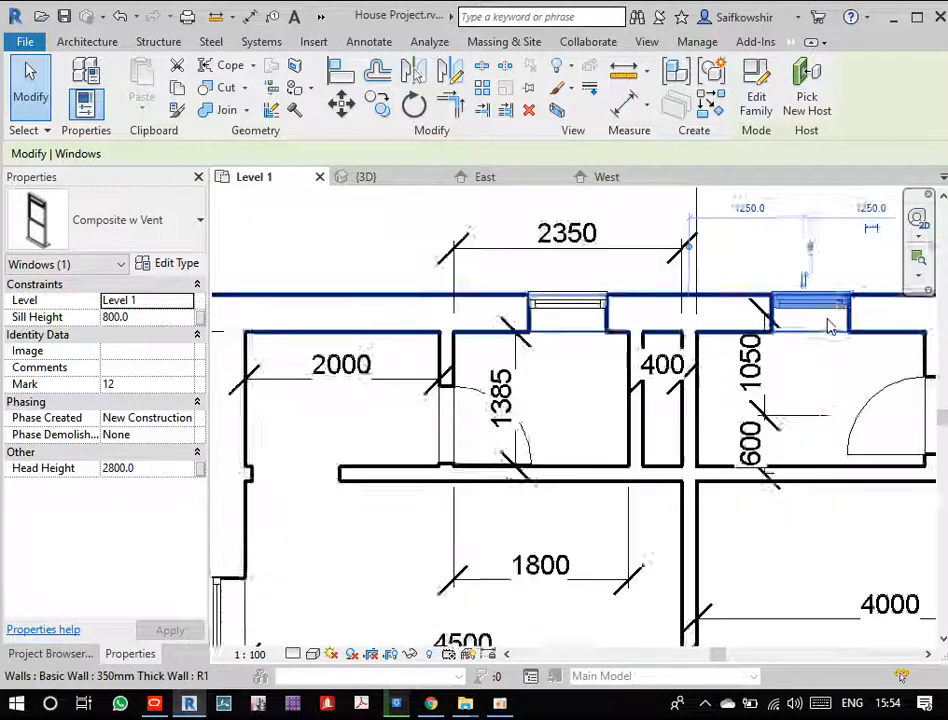
scroll(824, 327, "down", 1)
left_click(31, 90)
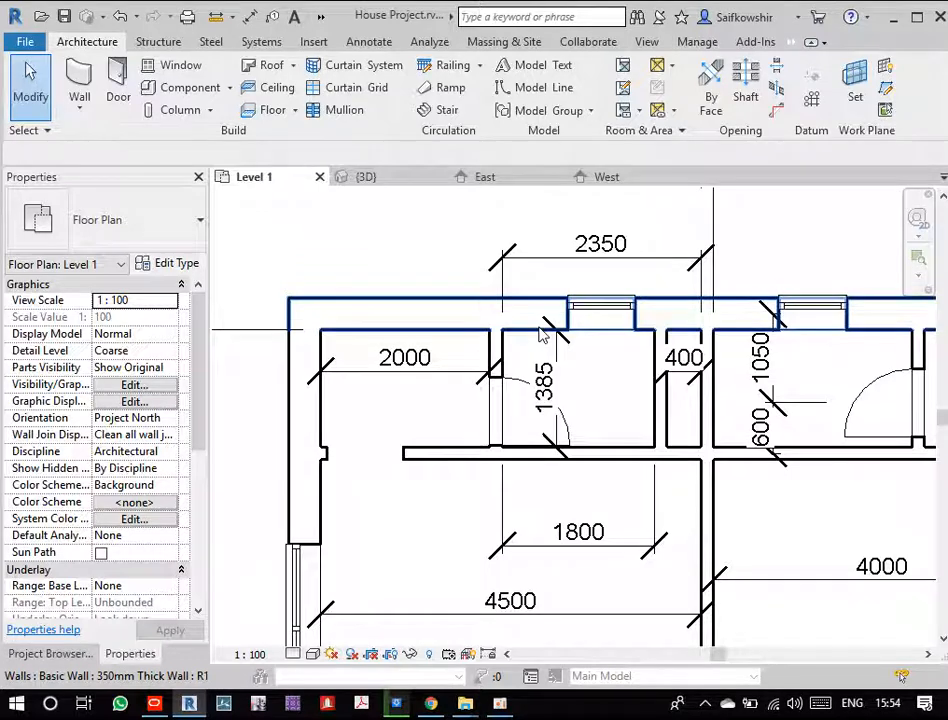
- Set the original Composite w Vent window's temporary distance from the door-side partition to 1000 mm
scroll(603, 358, "down", 2)
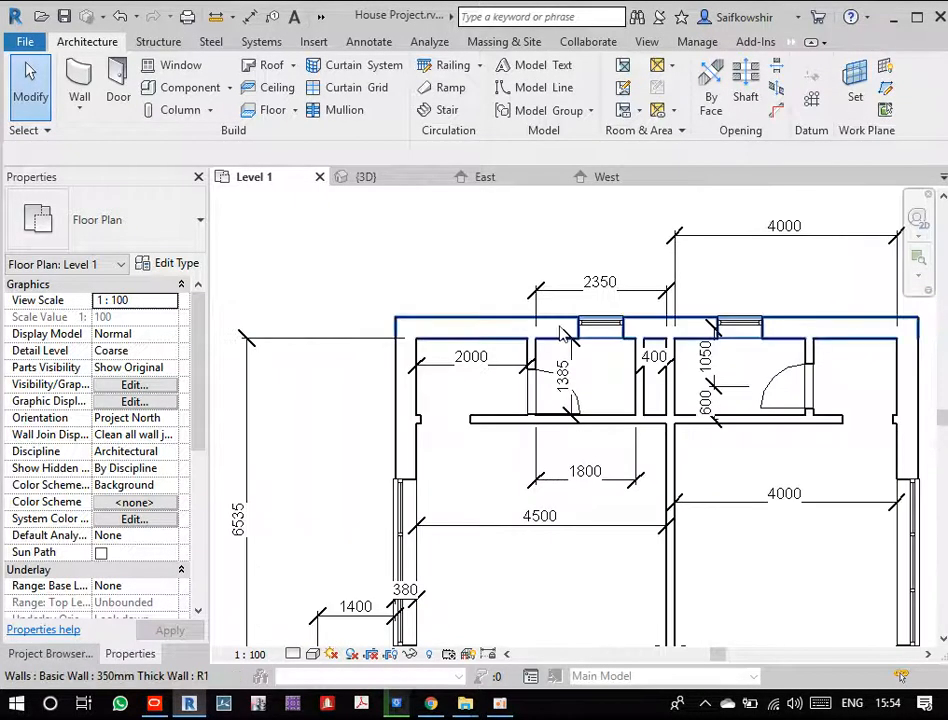
scroll(600, 333, "up", 3)
left_click(635, 332)
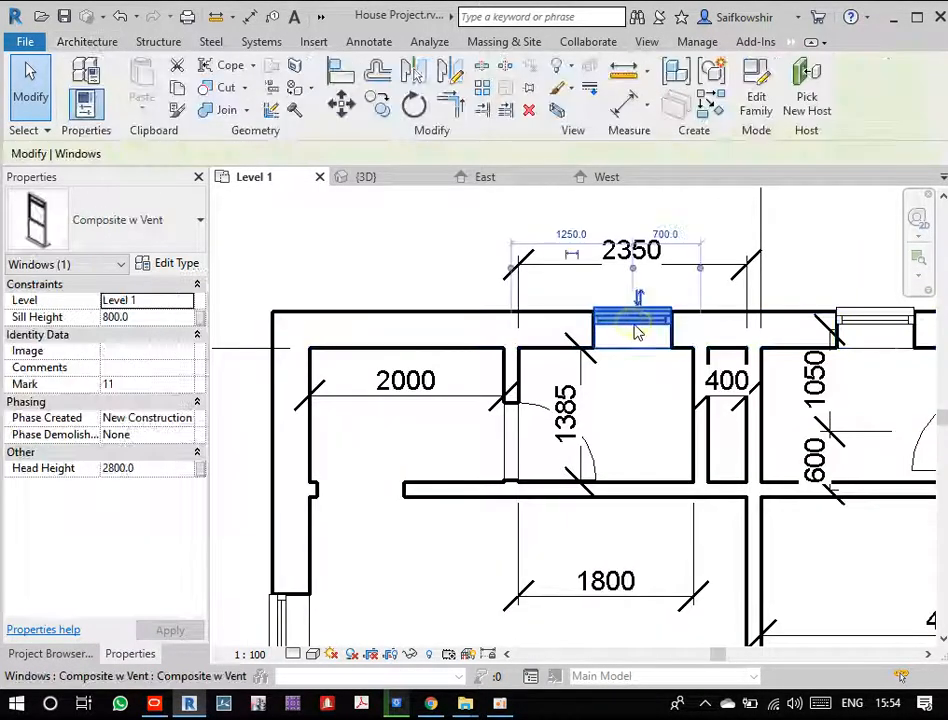
left_click(571, 234)
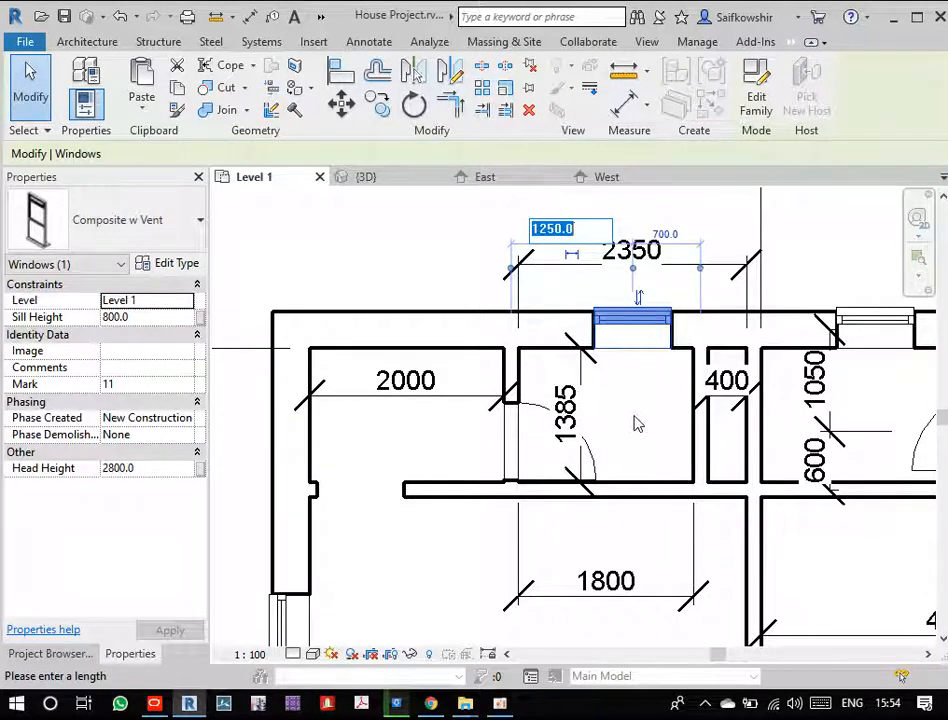
type("100")
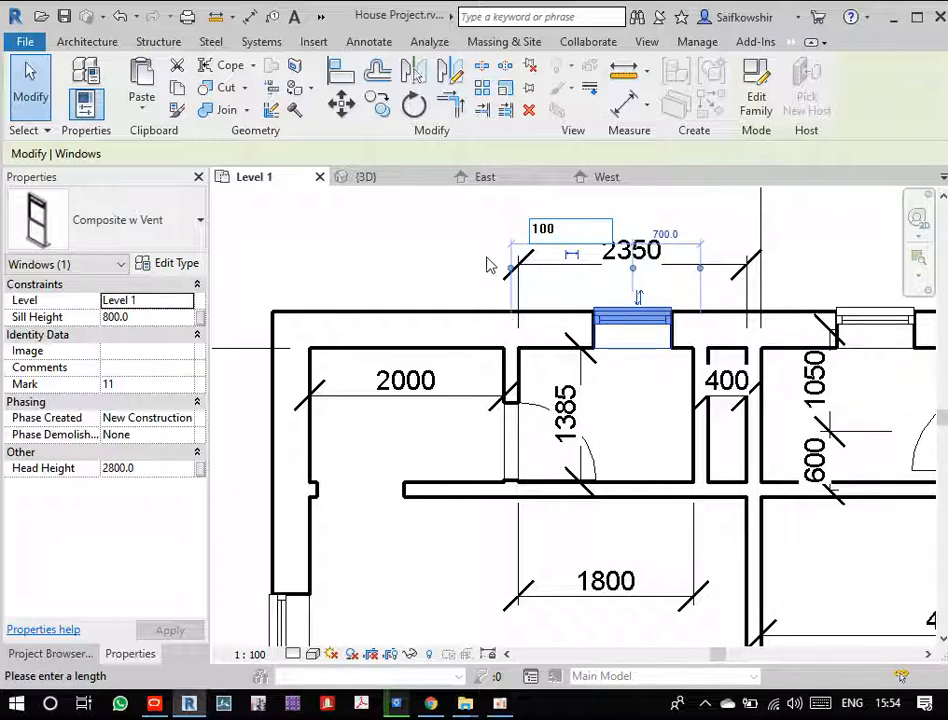
type("0")
key("Return")
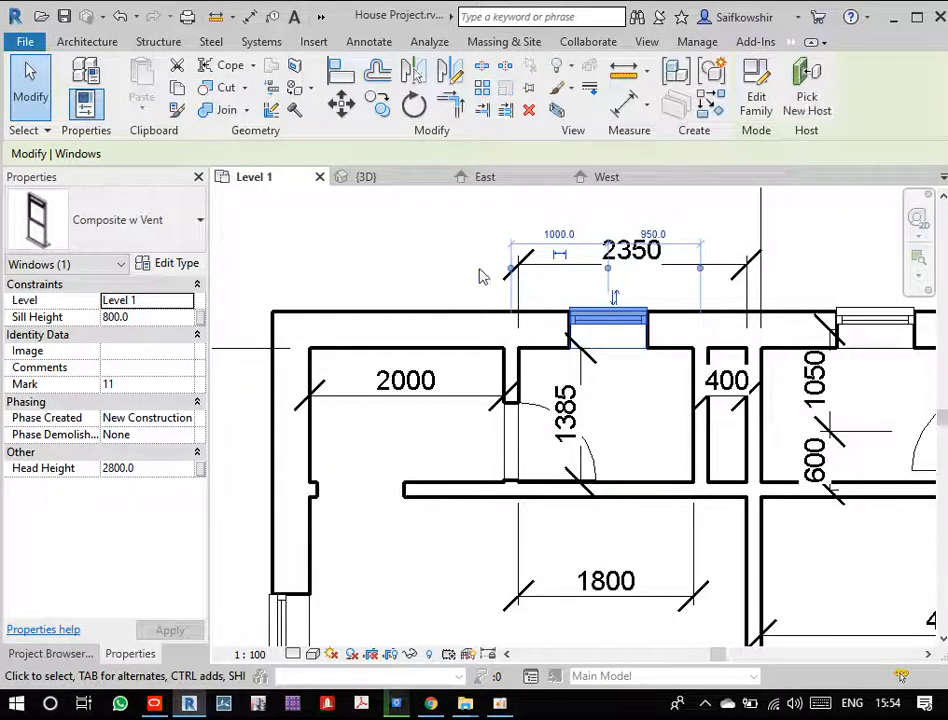
scroll(633, 400, "up", 1)
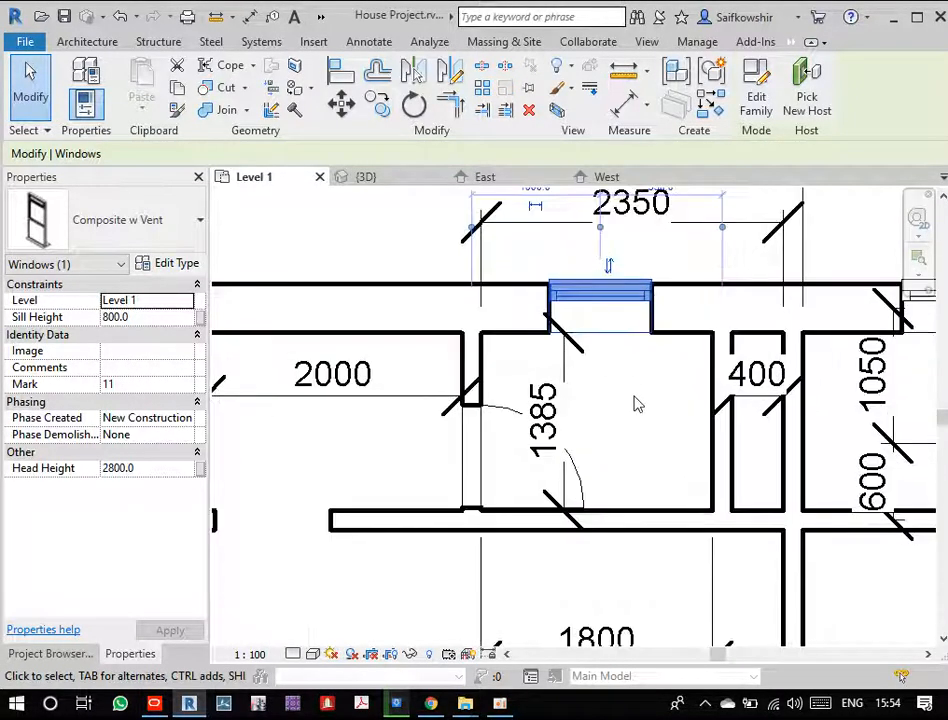
scroll(633, 400, "down", 1)
left_click(611, 375)
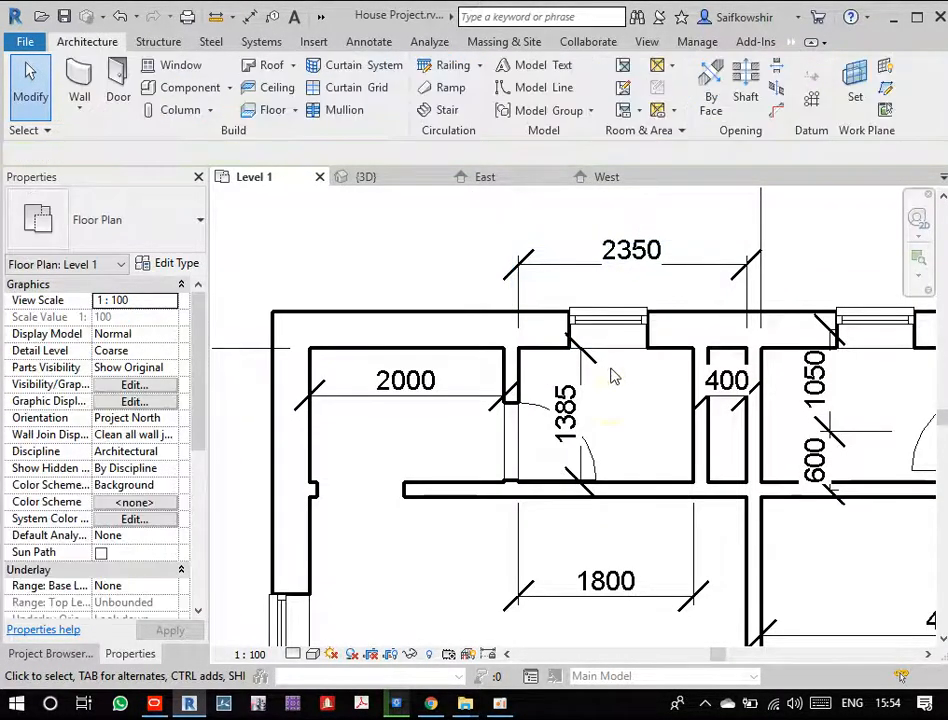
- Dimension the distance from the original window's centre to the inner face of the door-side partition and end dimensioning
scroll(609, 366, "down", 1)
scroll(612, 380, "up", 1)
scroll(611, 383, "down", 2)
scroll(616, 379, "up", 3)
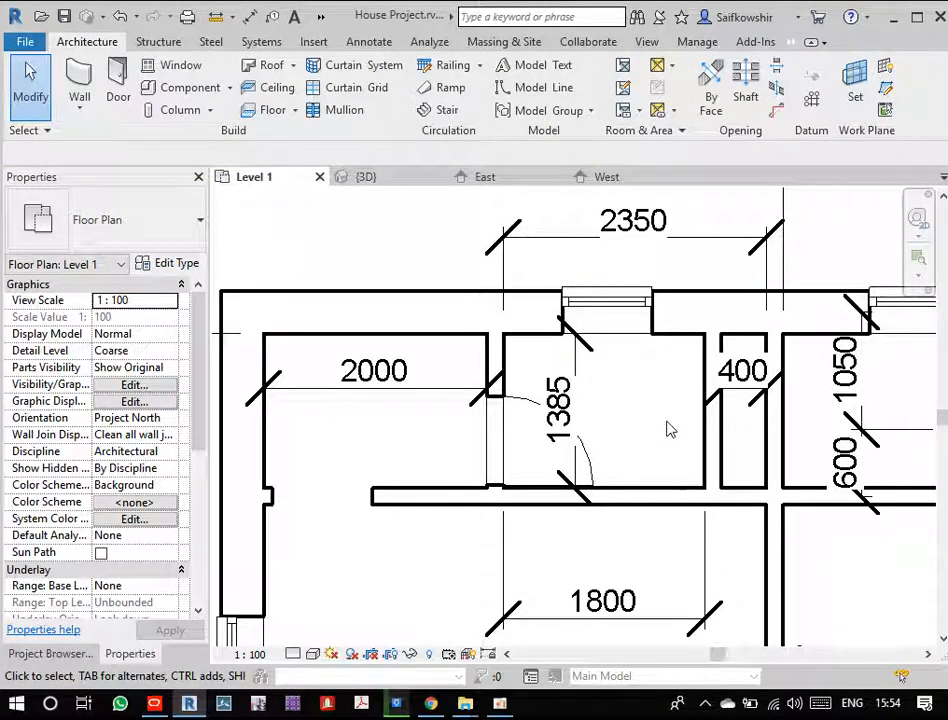
key("d")
key("i")
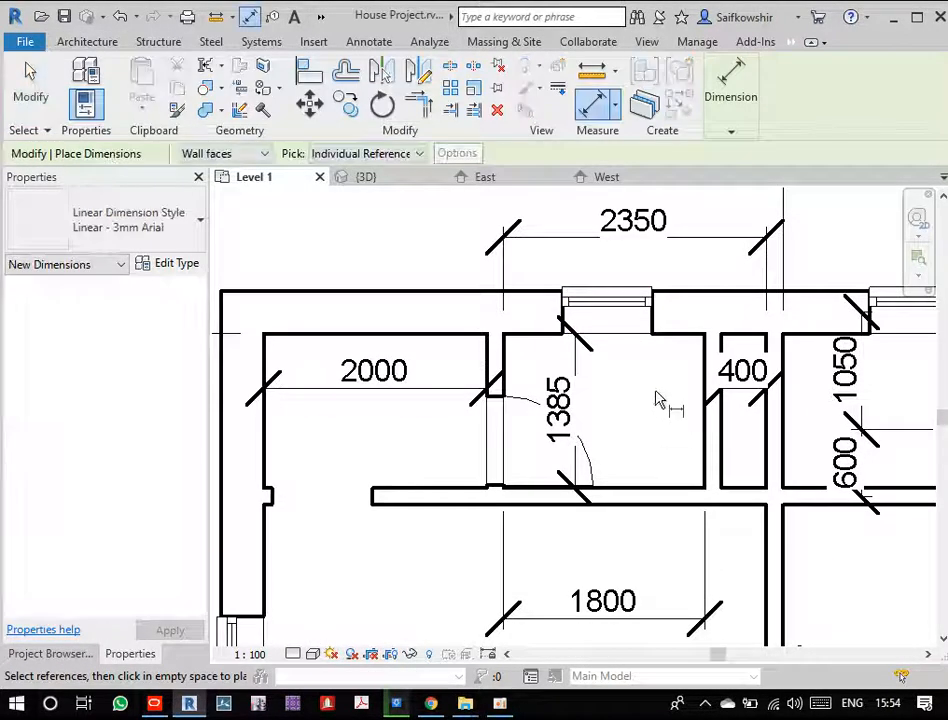
left_click(609, 322)
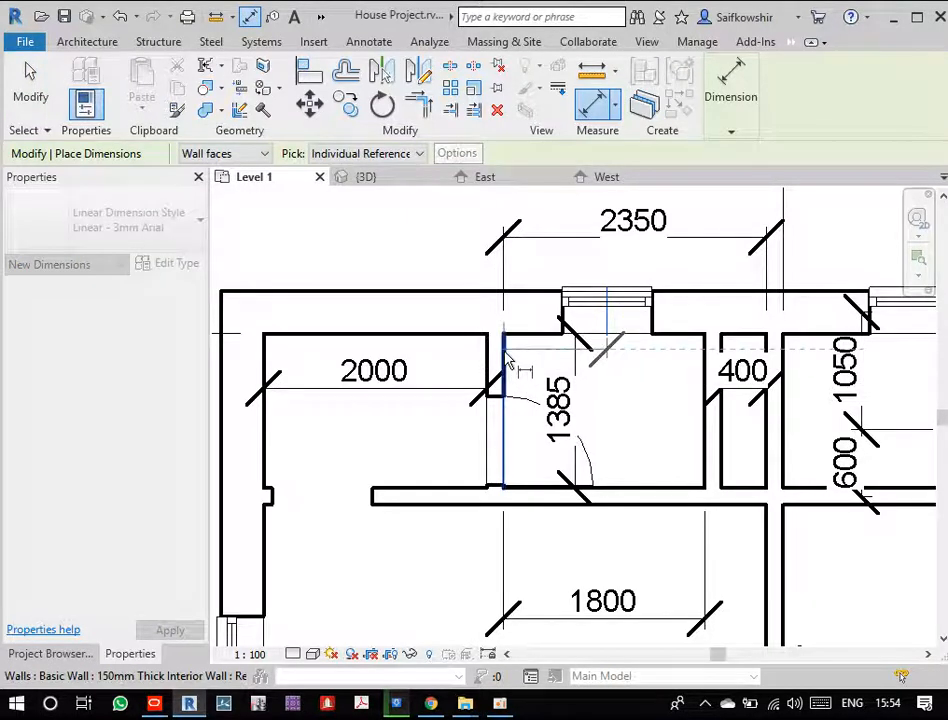
left_click(507, 362)
left_click(368, 442)
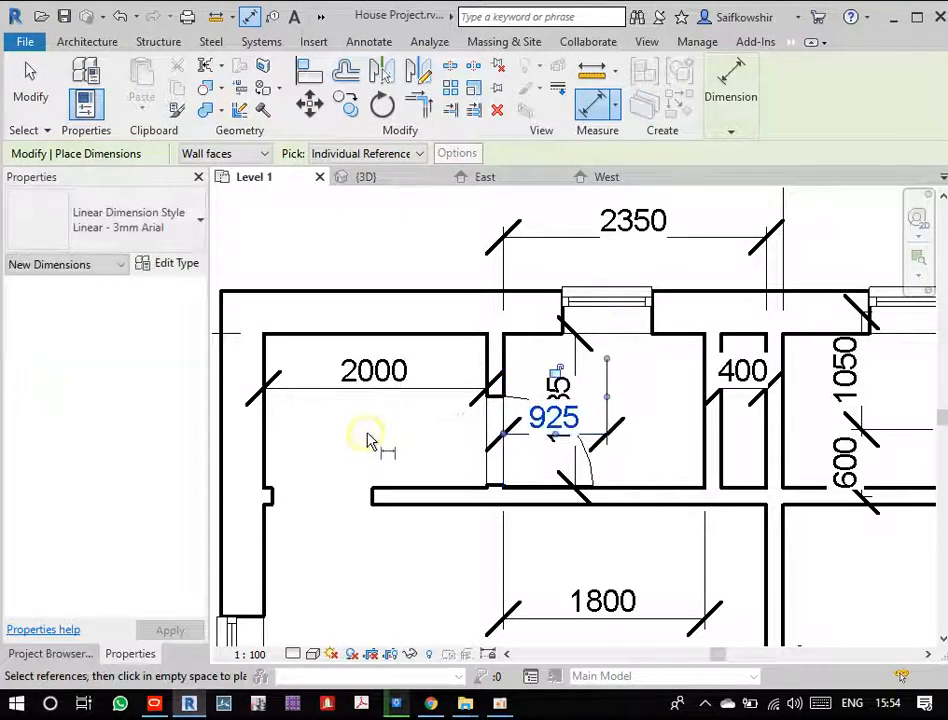
left_click(30, 78)
scroll(636, 436, "up", 2)
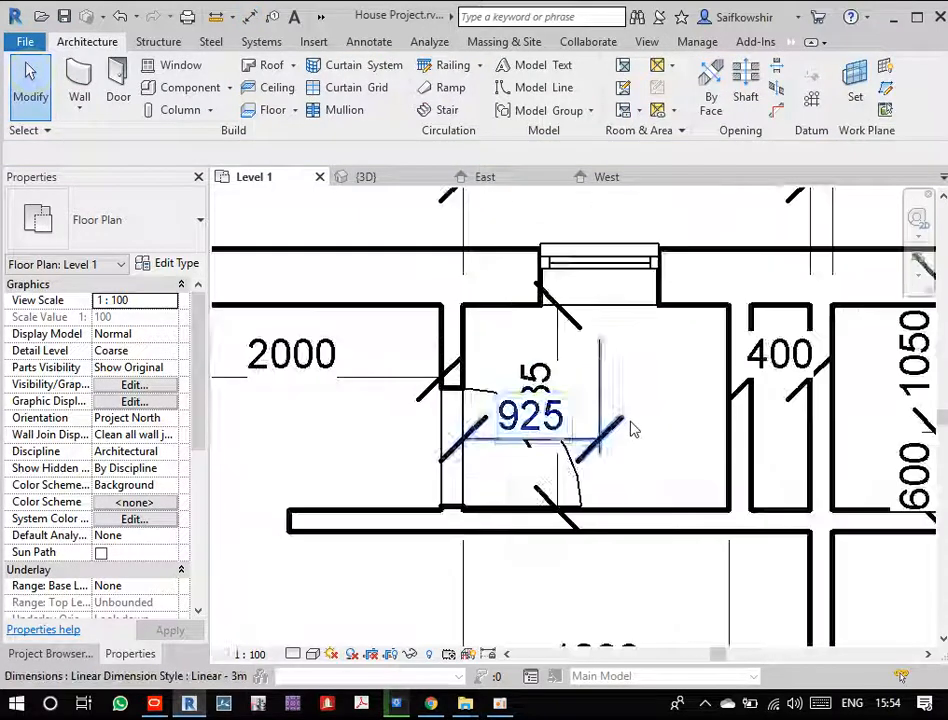
- Dimension the small room's clear width between its two partition faces, placing the dimension below the room, and end dimensioning
key("d")
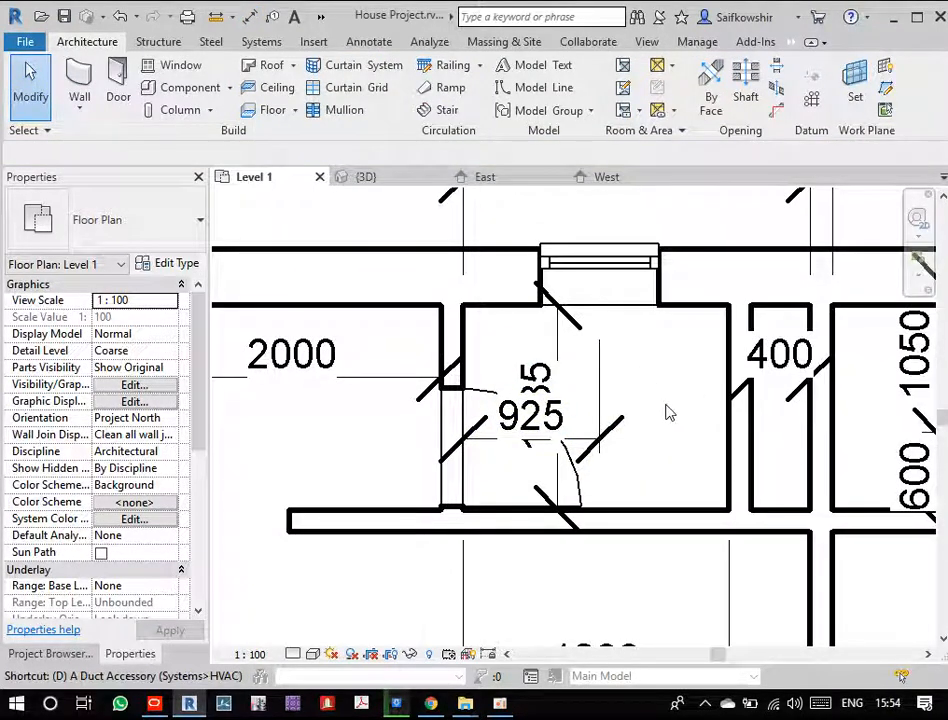
key("i")
left_click(467, 345)
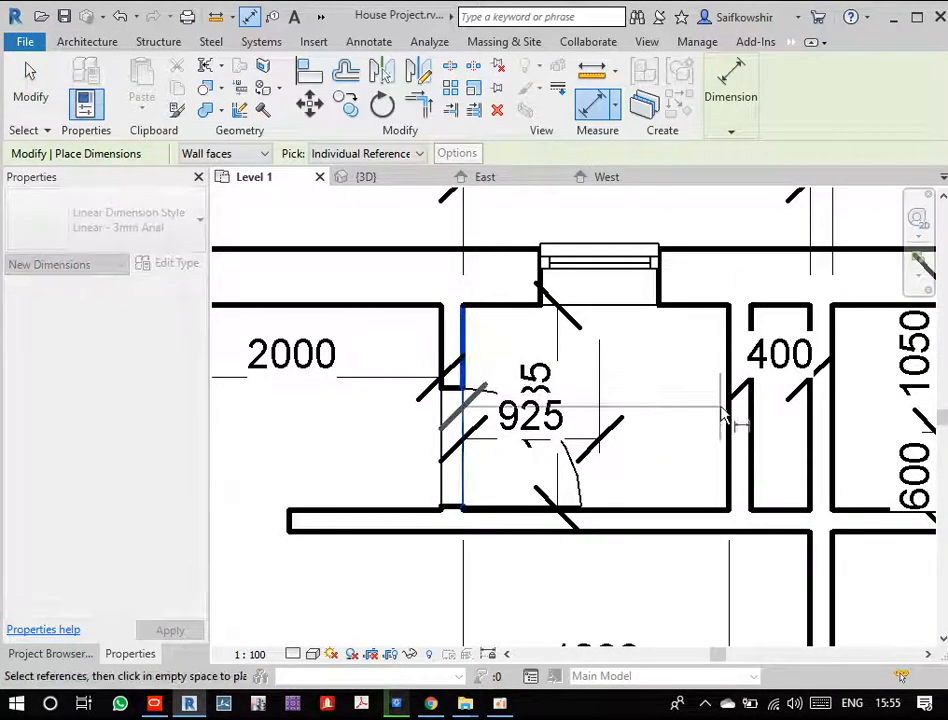
left_click(730, 462)
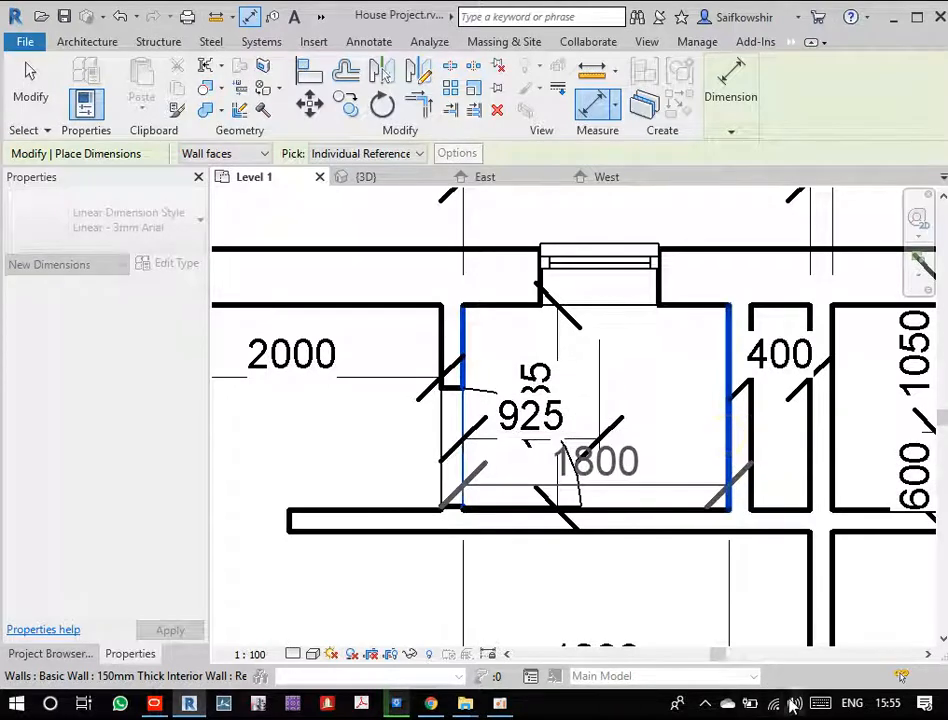
left_click(752, 594)
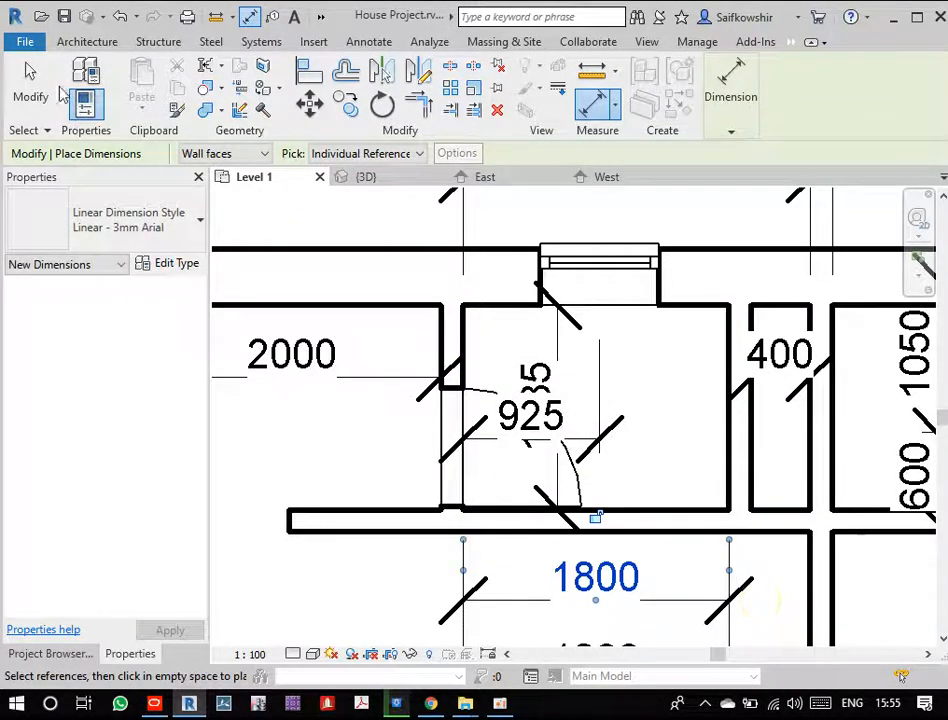
key("Escape")
key("Escape")
- Select the original Composite w Vent window and open its centre-to-partition dimension for editing
left_click(605, 278)
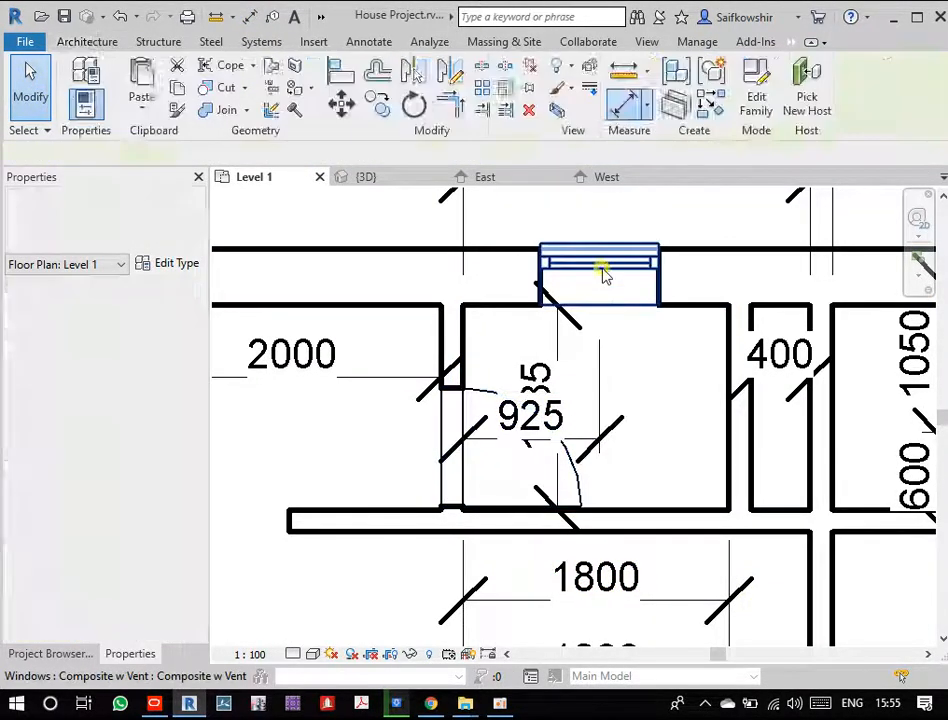
left_click(529, 430)
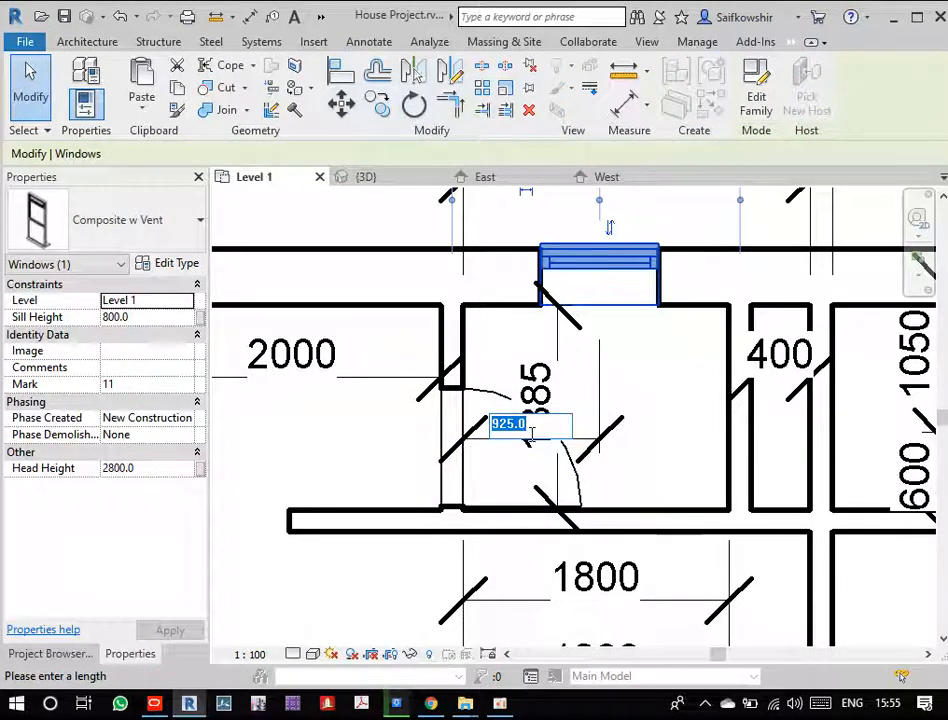
- Set the small bathroom's vent window to 900 mm between its centre and the face of the partition containing the door
type("900")
key("Return")
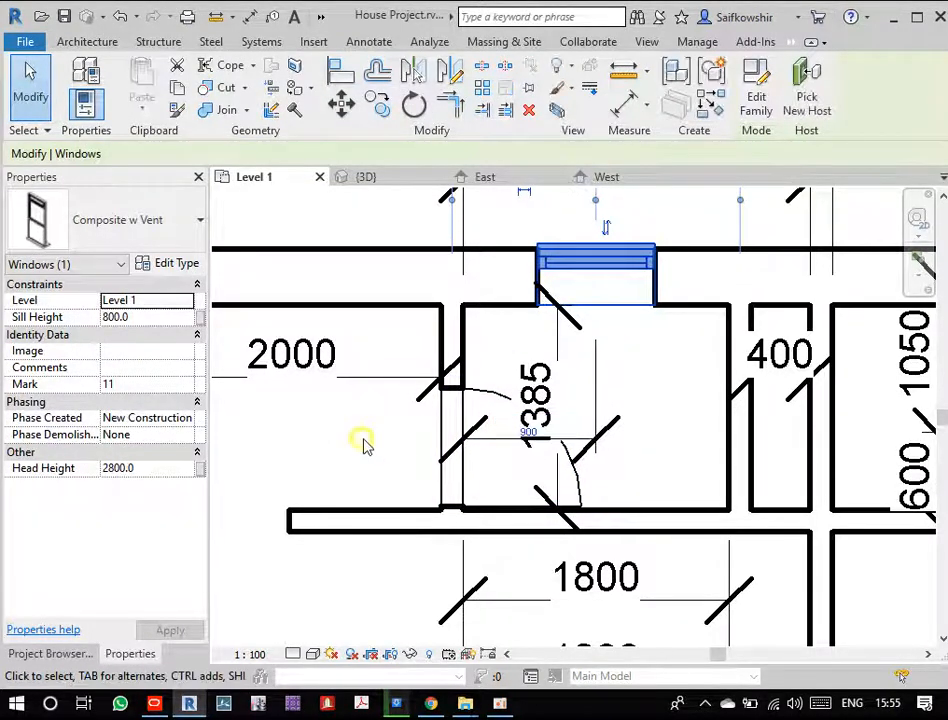
left_click(662, 360)
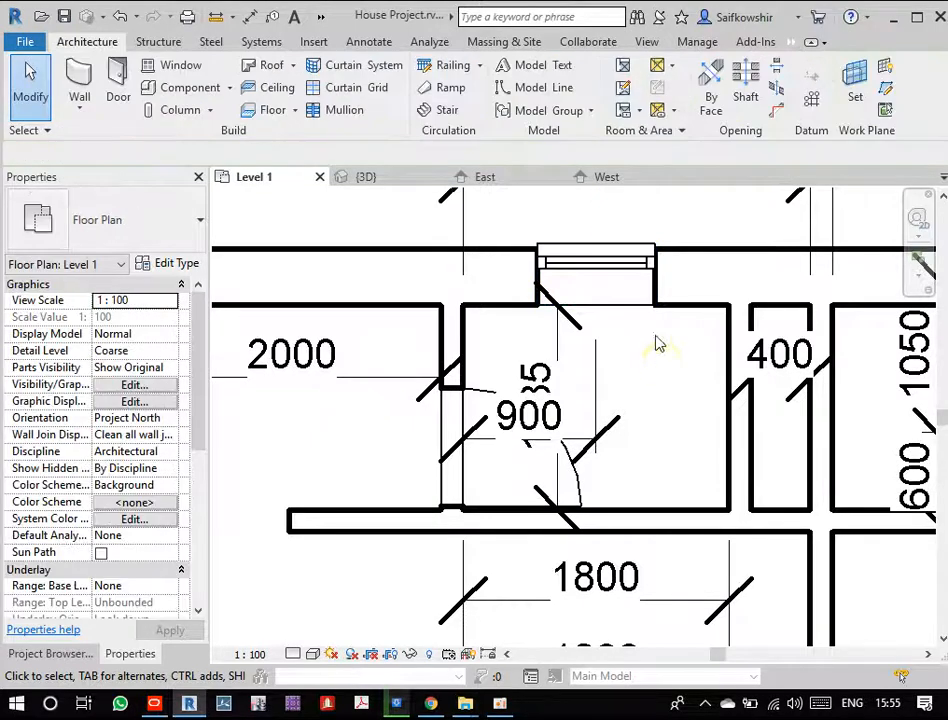
left_click(627, 278)
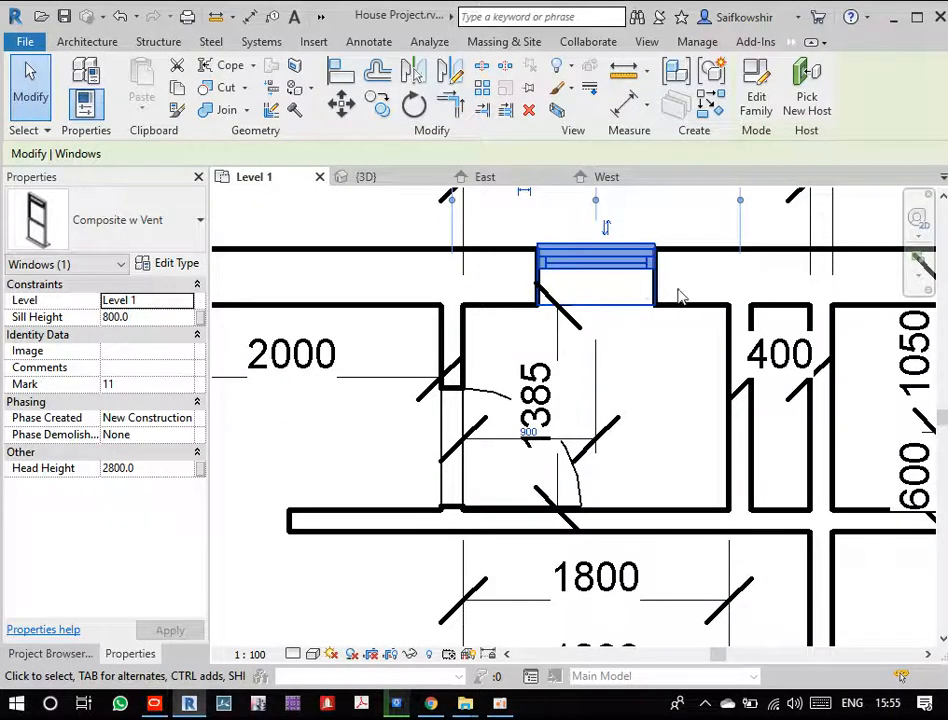
left_click(669, 335)
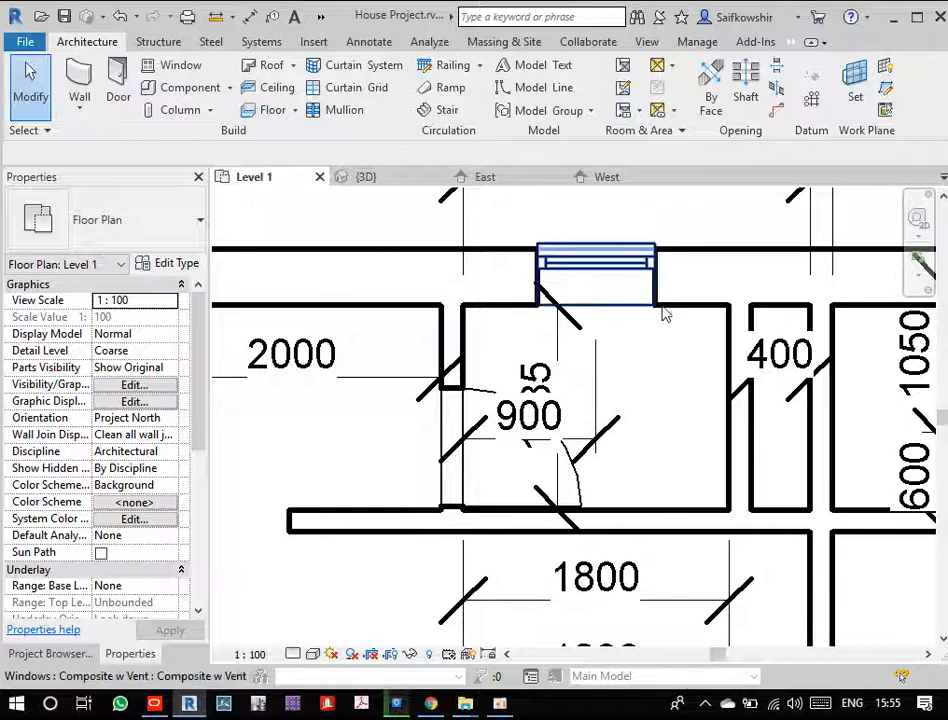
- Align the bathroom window's edge with the inner face of the partition beside the 400 mm duct
left_click(631, 285)
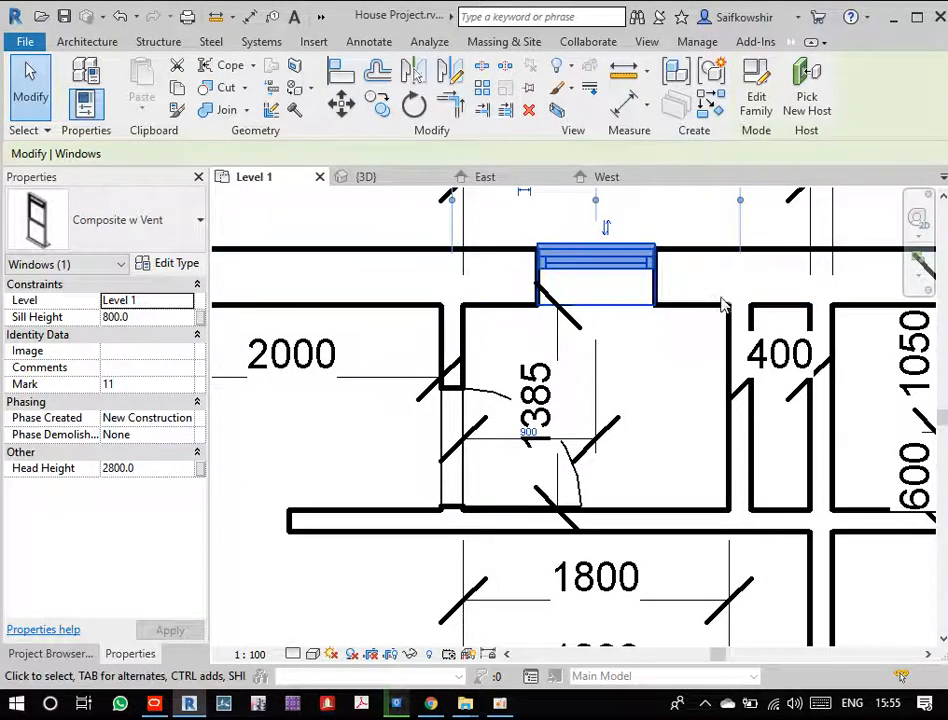
scroll(687, 333, "down", 2)
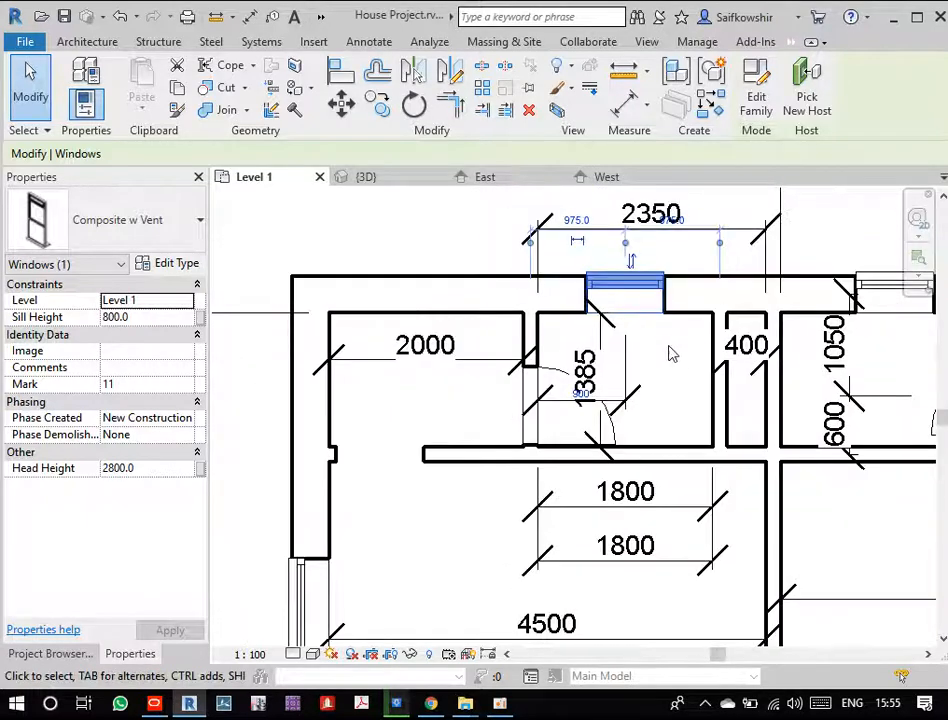
middle_click_drag(669, 353, 631, 394)
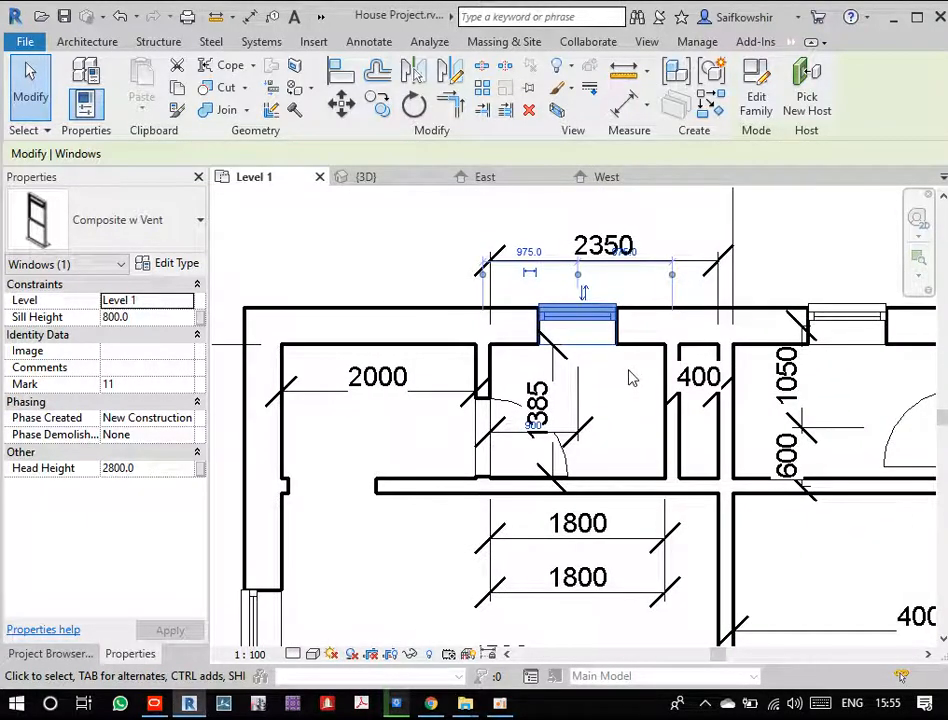
key("a")
key("l")
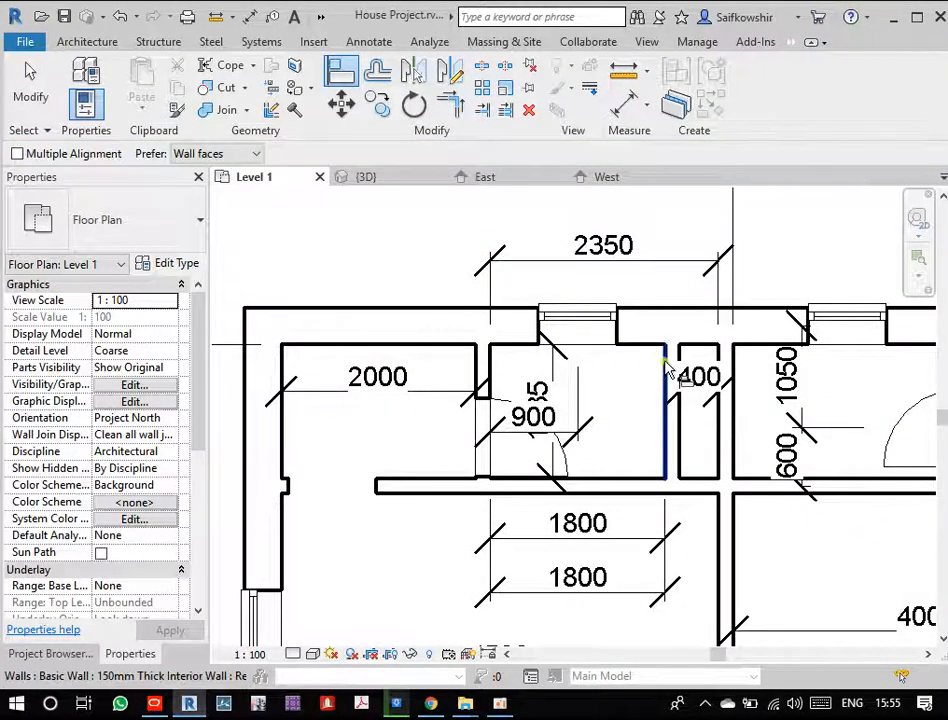
left_click(665, 372)
left_click(618, 338)
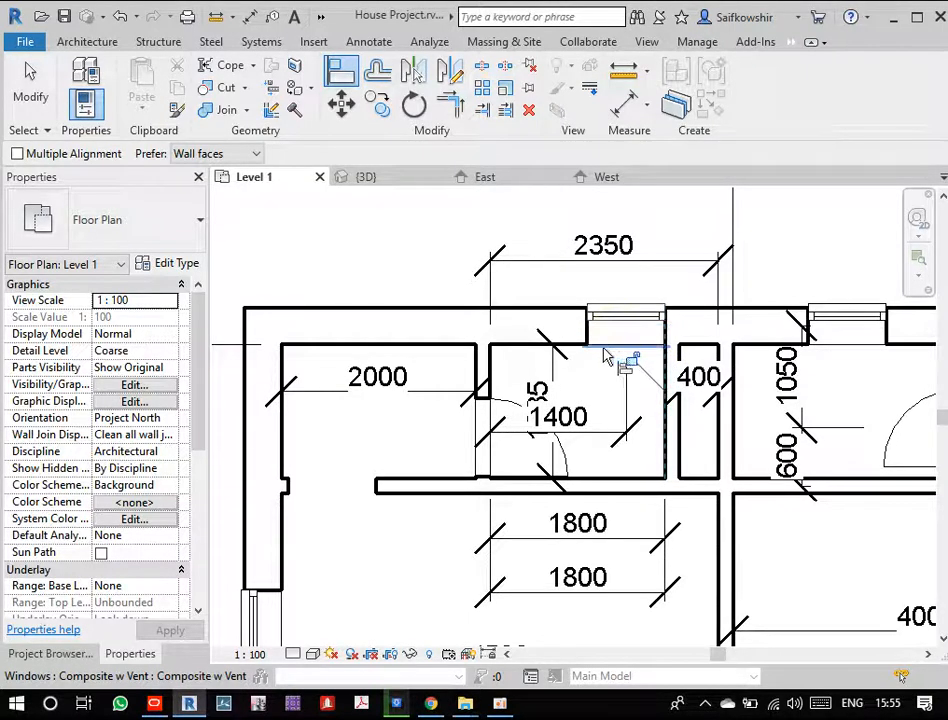
key("Escape")
key("Escape")
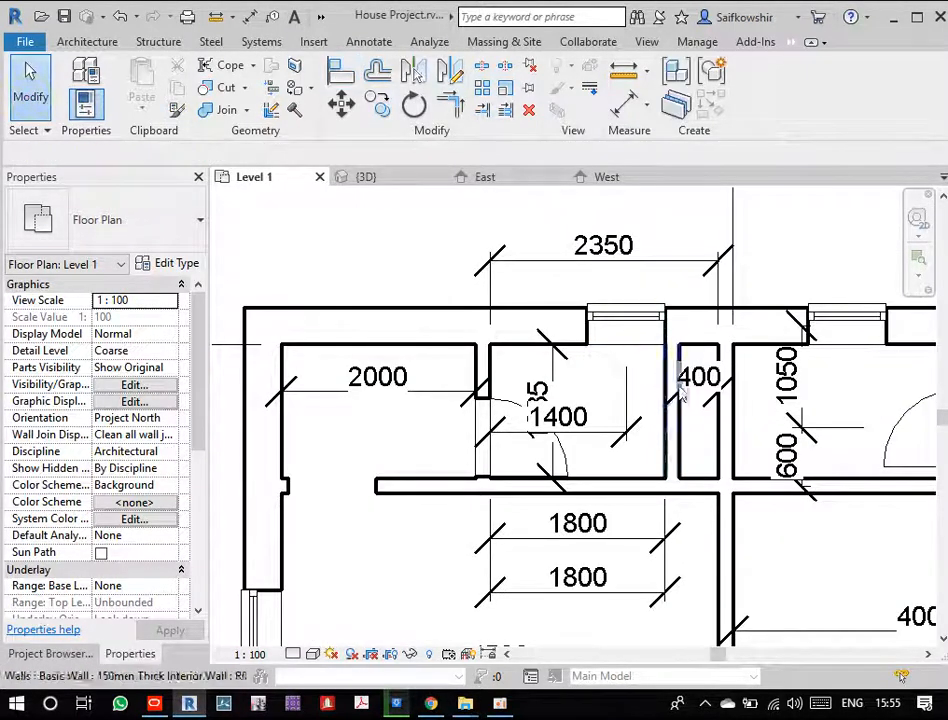
- Set the distance from the bathroom window's centre to the partition beside the duct to 600 mm
left_click(643, 334)
left_click(368, 256)
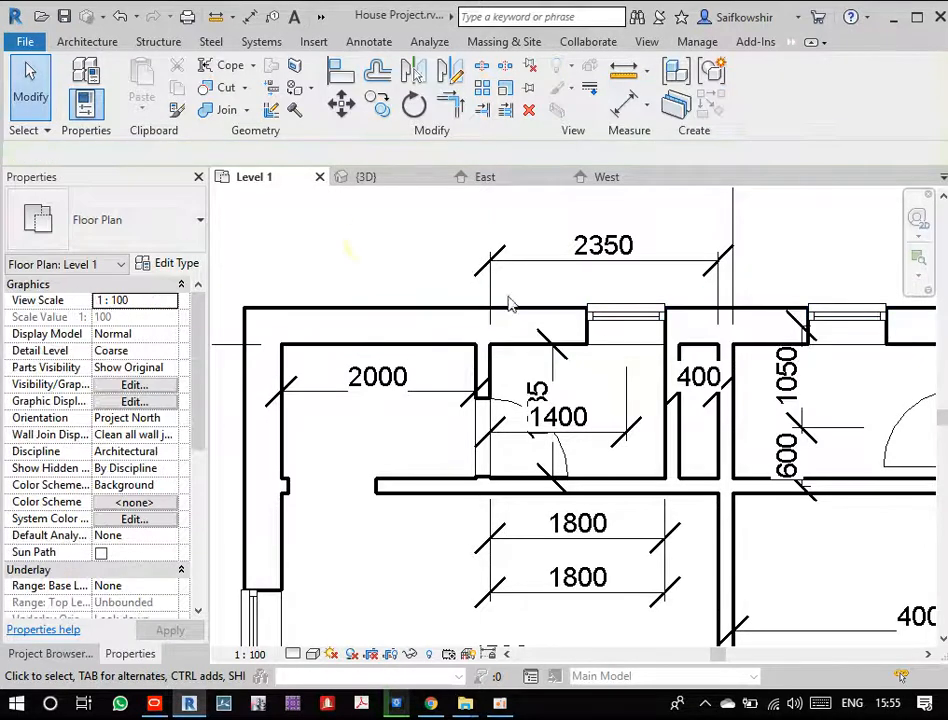
left_click(633, 331)
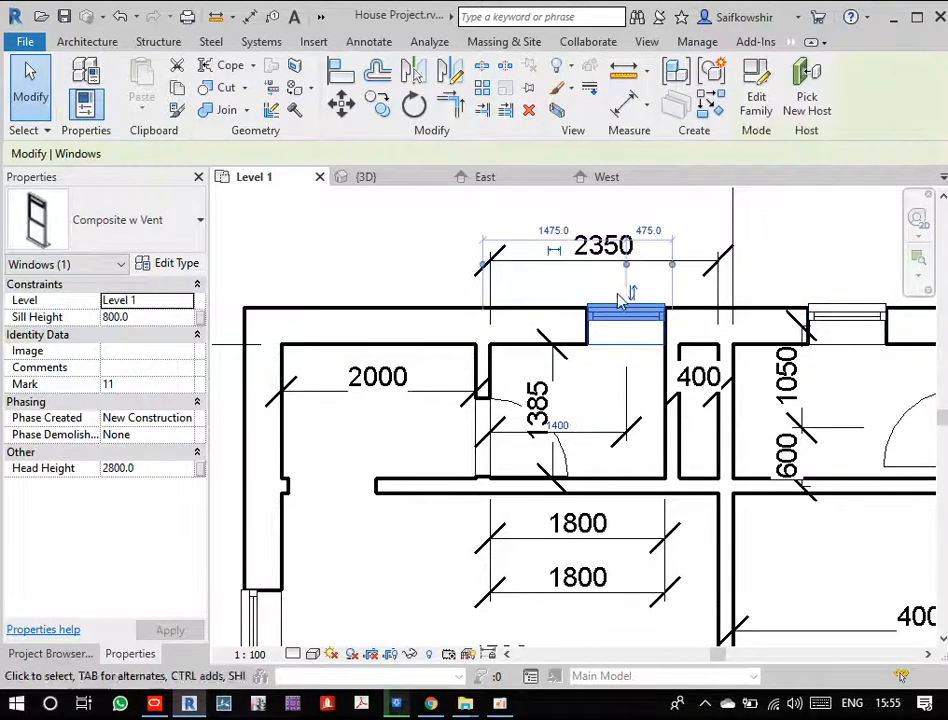
left_click(648, 230)
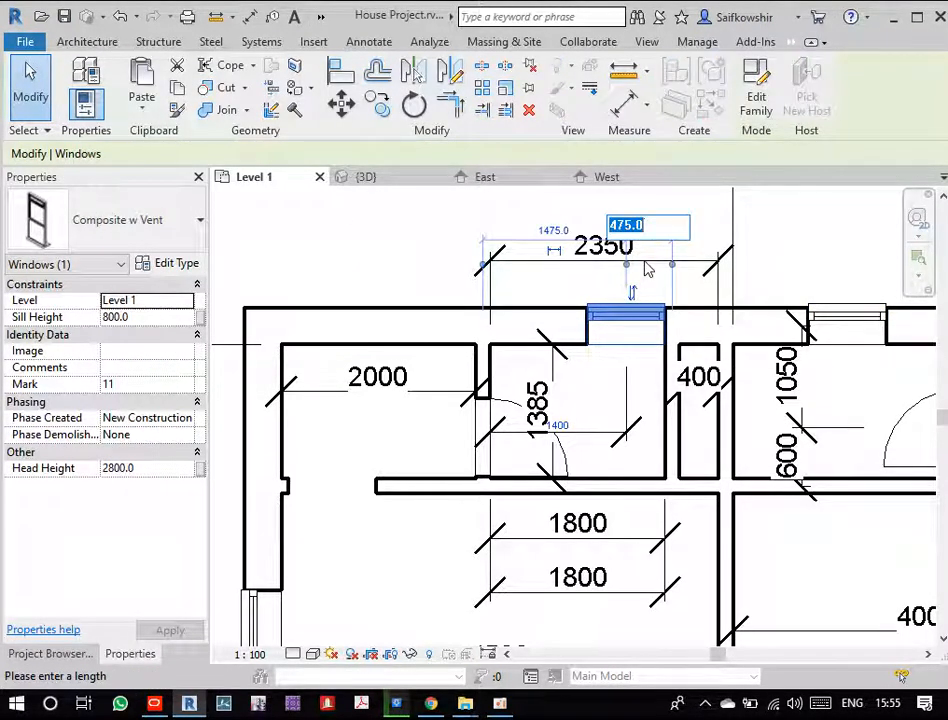
type("6")
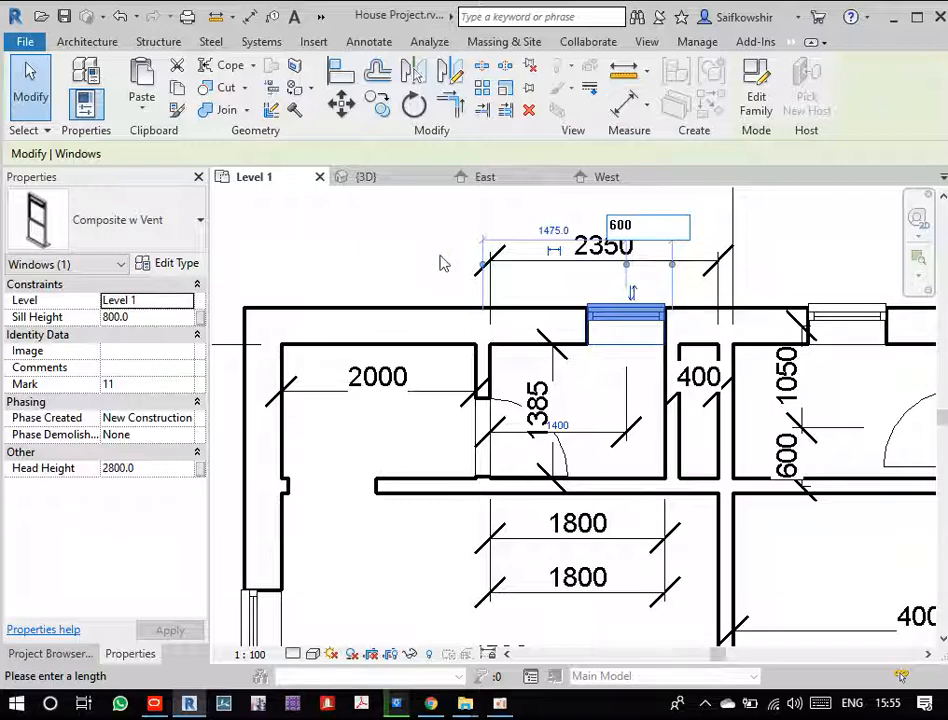
type("00")
key("Return")
left_click(805, 280)
- Set the neighbouring room's vent window 600 mm from the central dividing wall, measured to the window's centre
middle_click_drag(800, 288, 677, 284)
left_click(684, 351)
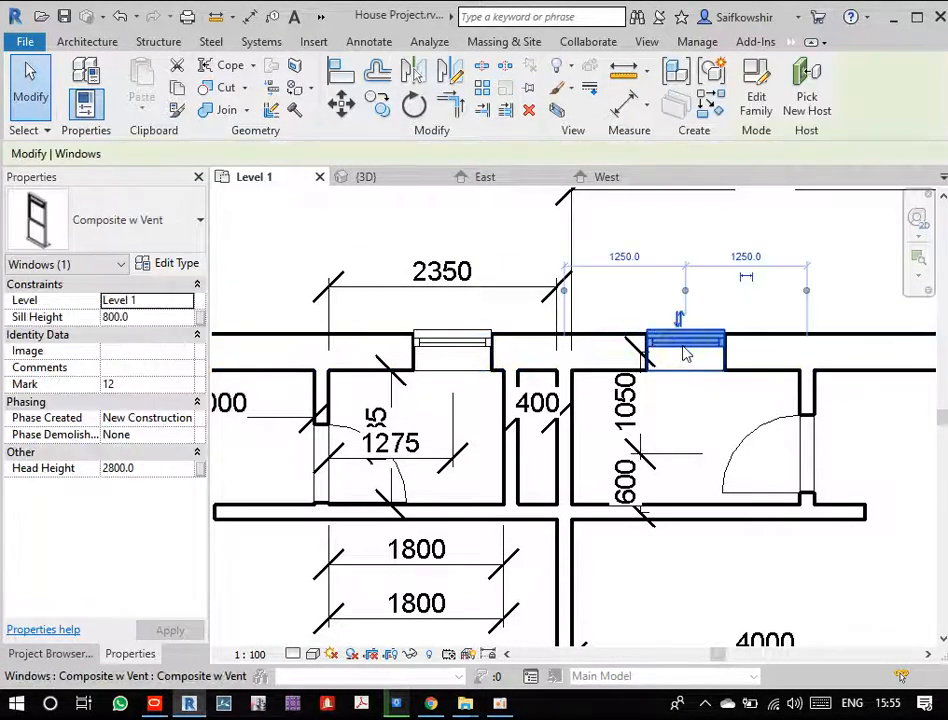
left_click(630, 258)
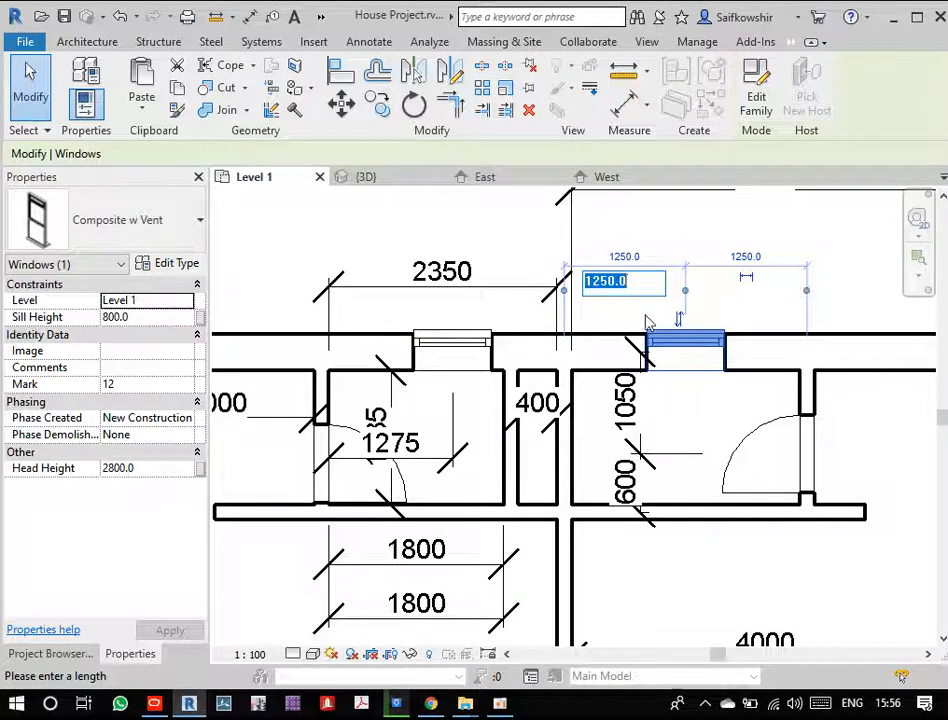
scroll(640, 315, "down", 2)
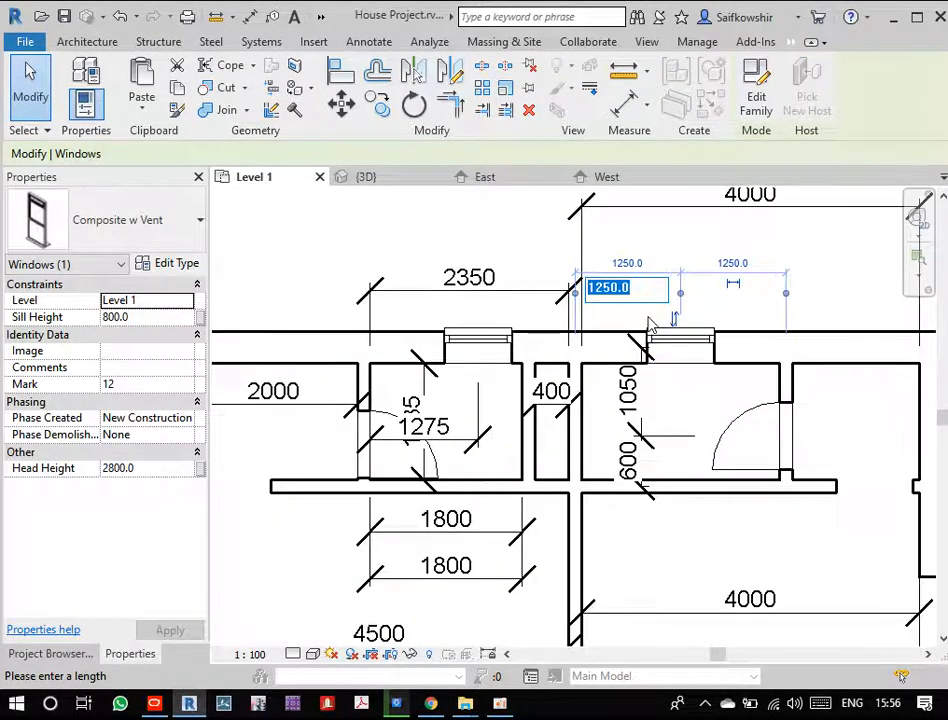
type("1")
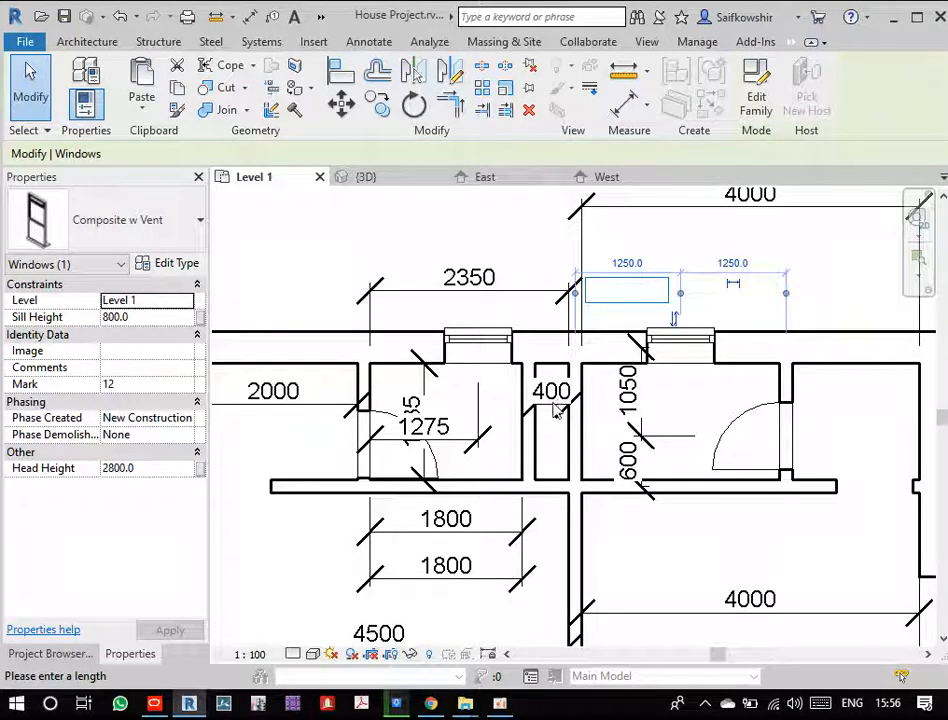
key("Return")
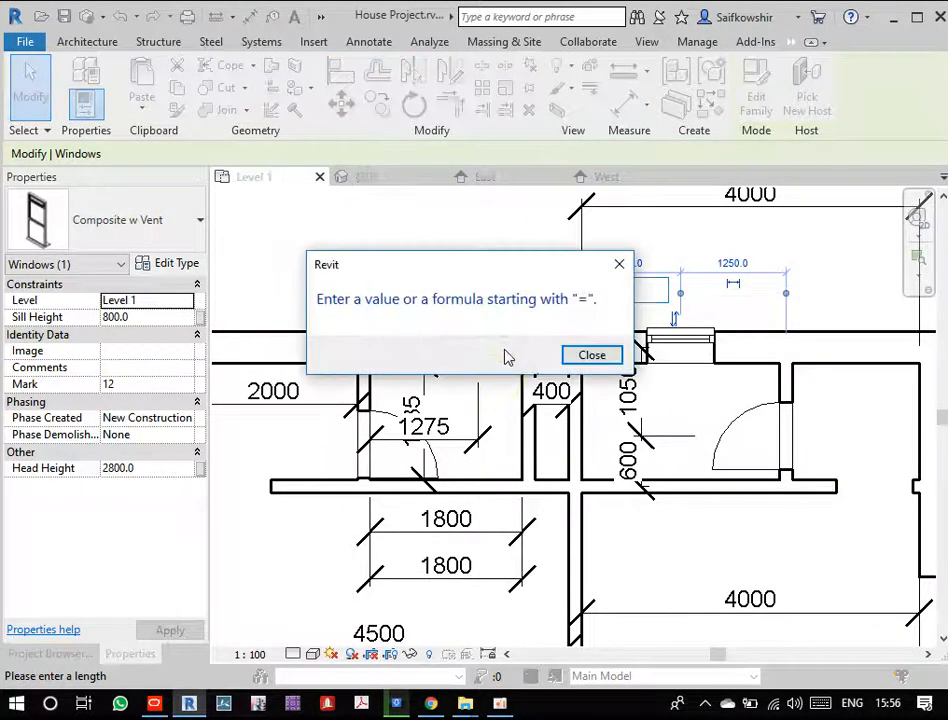
left_click(611, 360)
key("Return")
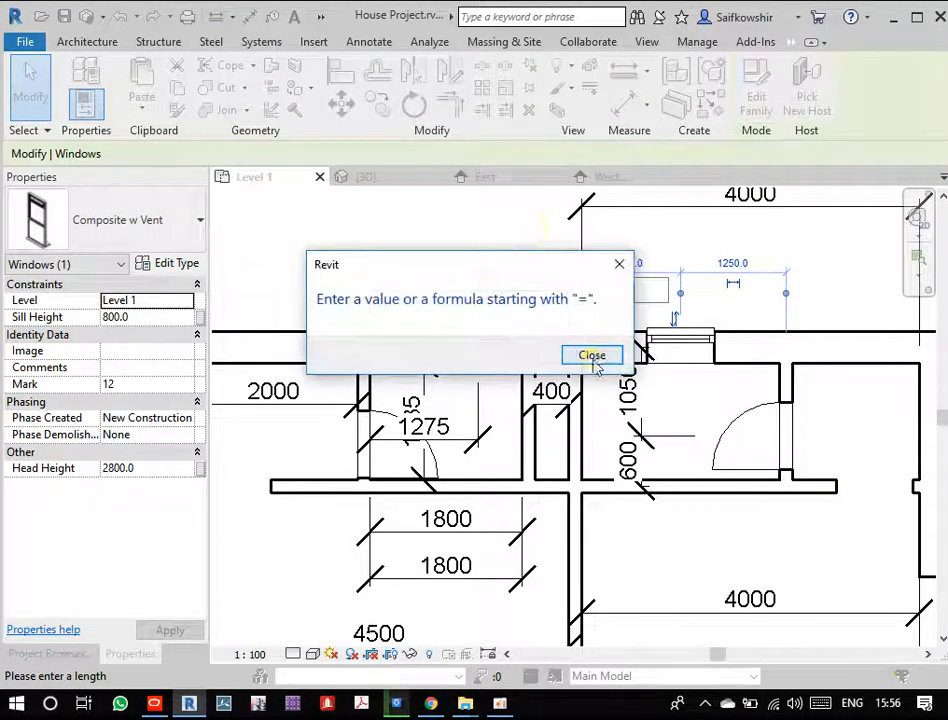
left_click(594, 357)
type("6")
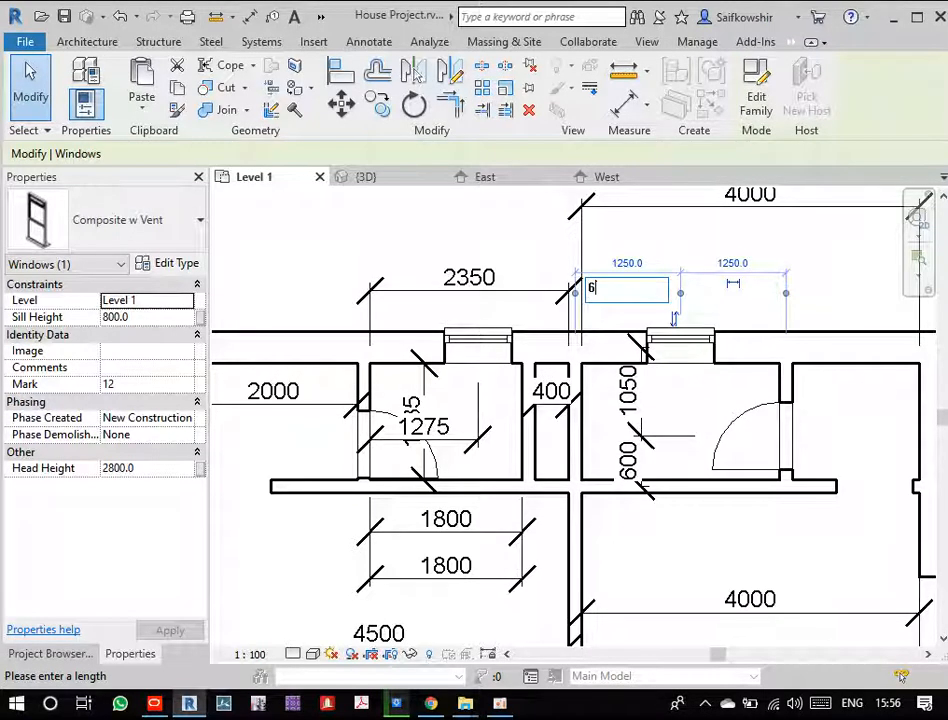
type("00")
key("Return")
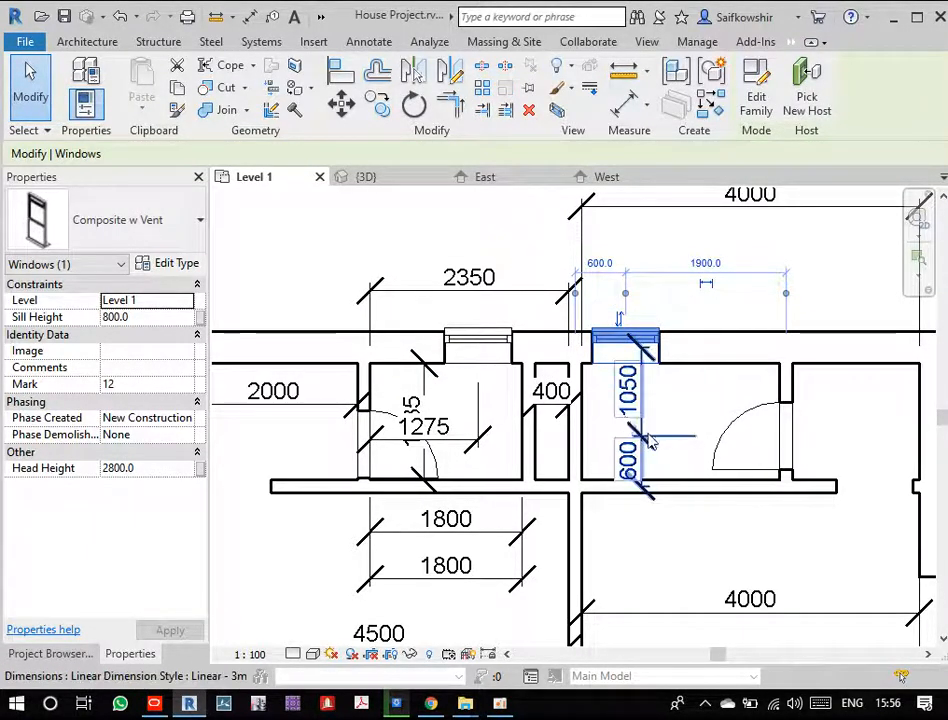
left_click(698, 413)
- Examine the two repositioned windows, then the walls and dimensions in the rest of the Level 1 plan
scroll(681, 335, "up", 2)
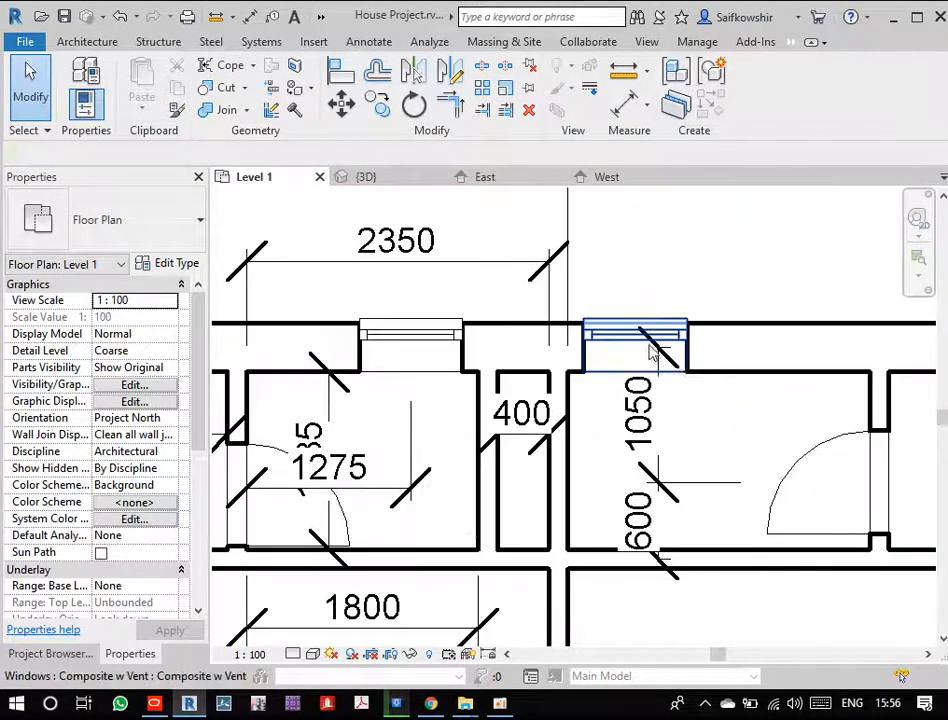
scroll(683, 350, "down", 2)
scroll(709, 377, "down", 1)
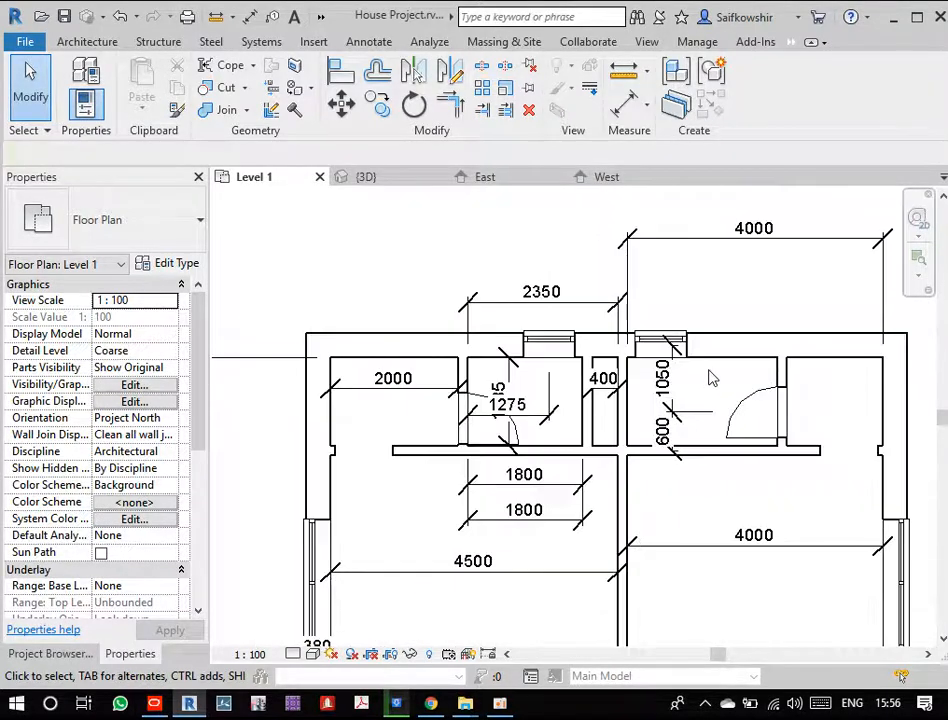
left_click(660, 340)
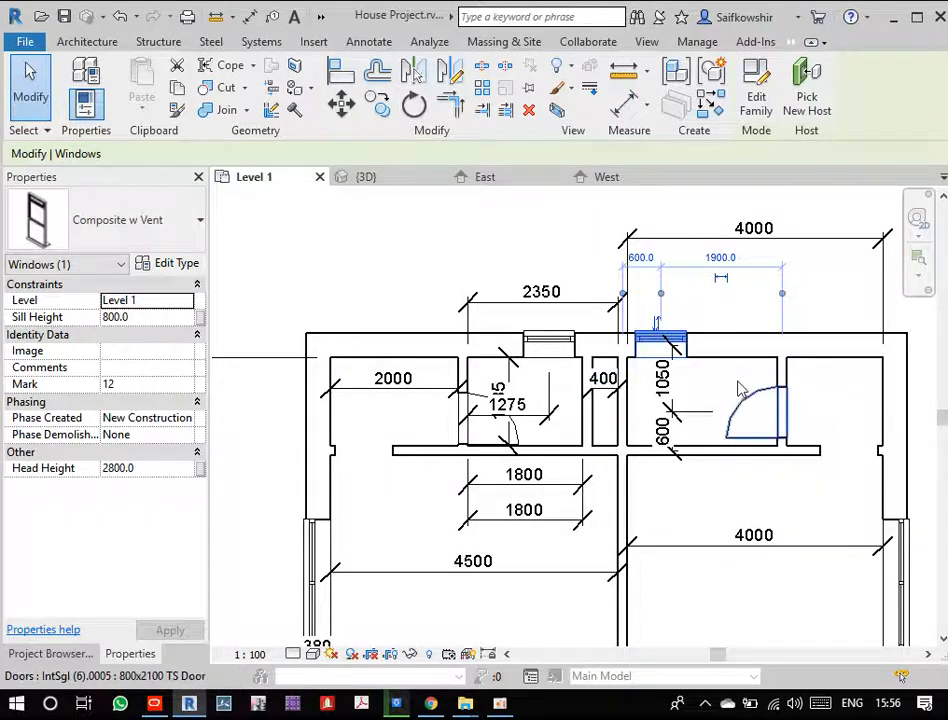
key("Escape")
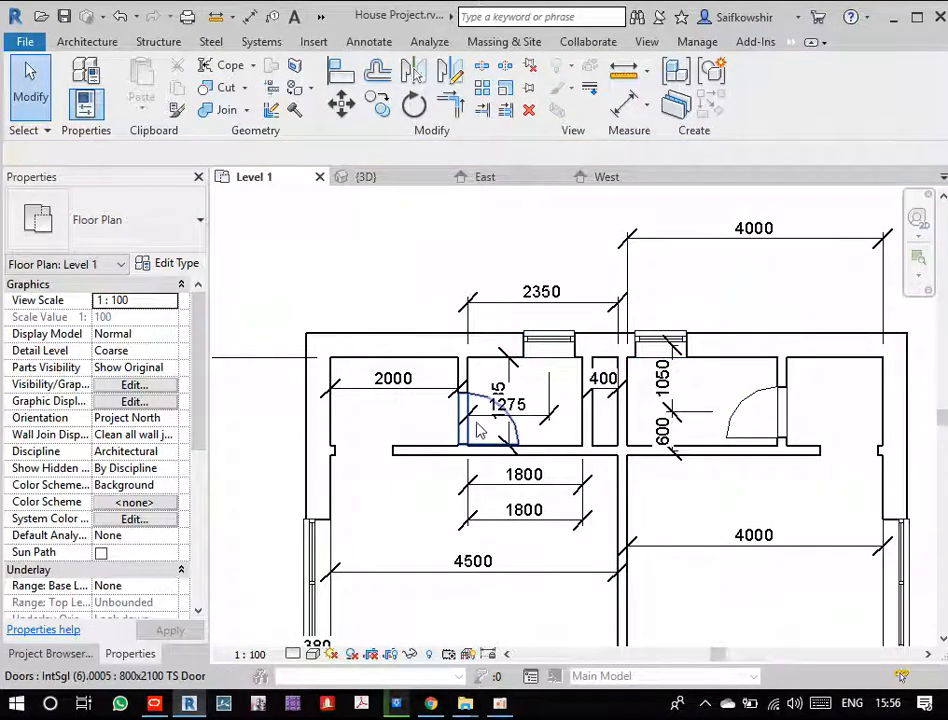
middle_click_drag(397, 505, 389, 347)
scroll(389, 350, "down", 3)
middle_click_drag(404, 556, 539, 483)
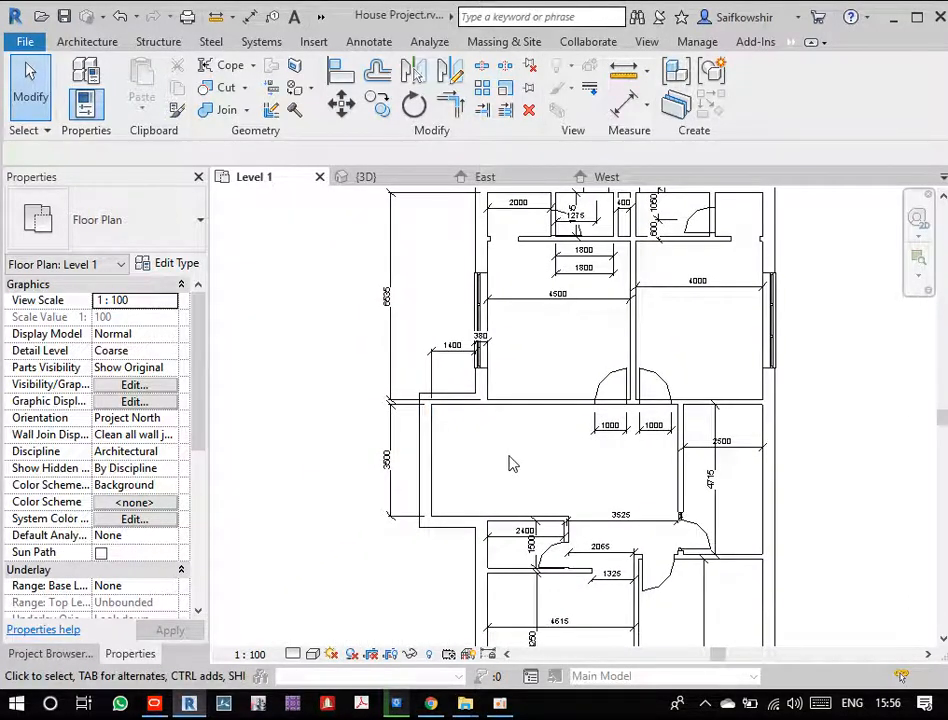
scroll(510, 463, "up", 3)
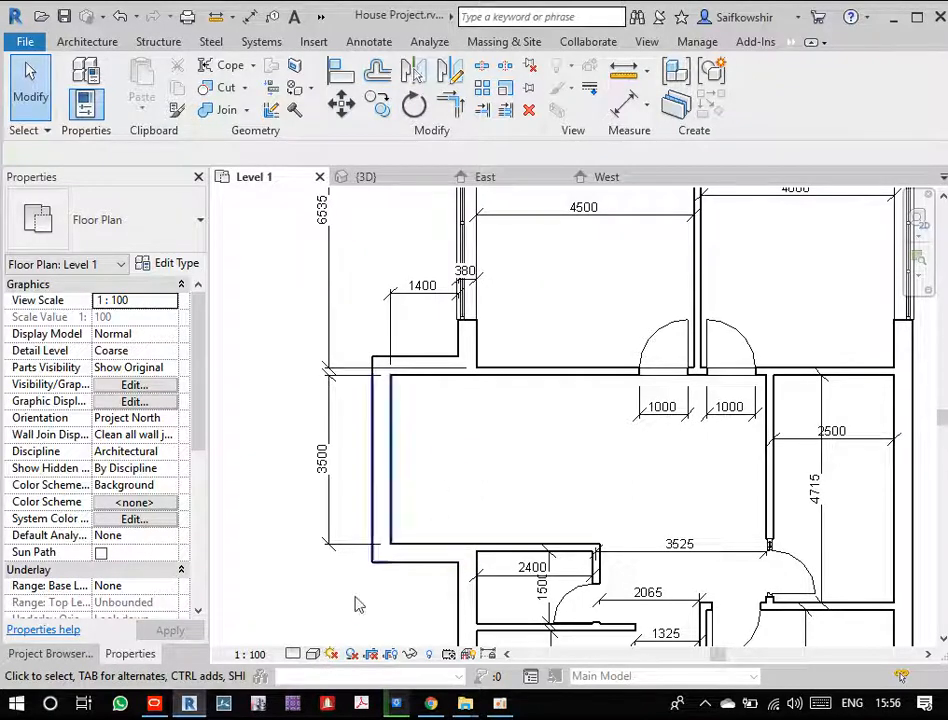
scroll(501, 396, "down", 3)
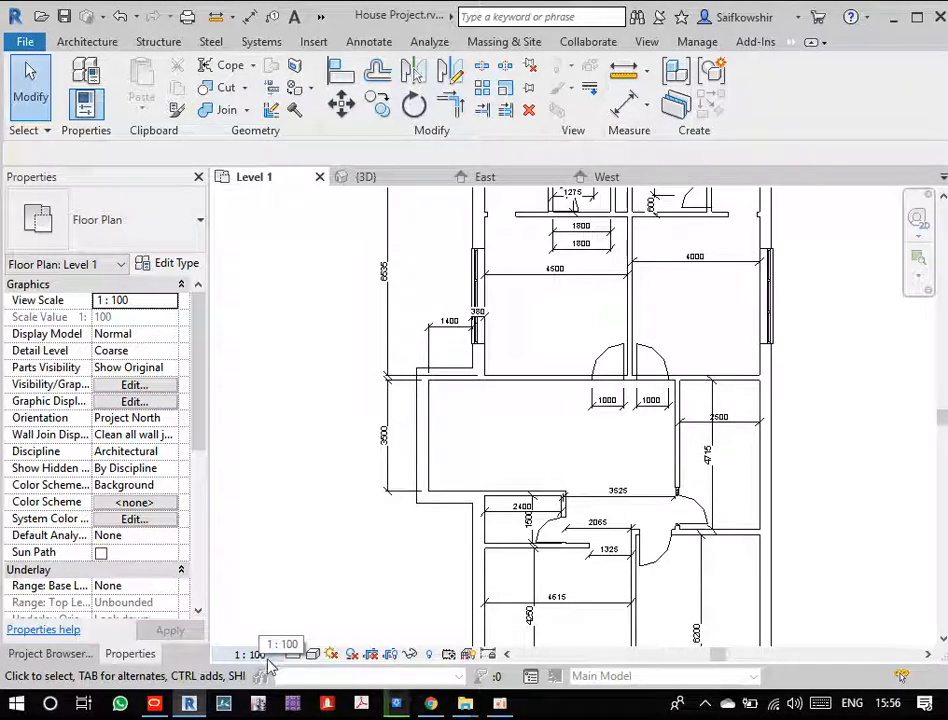
- Try a 1:50 view scale for the Level 1 plan, and replace it with a custom ratio of 1:75
left_click(252, 656)
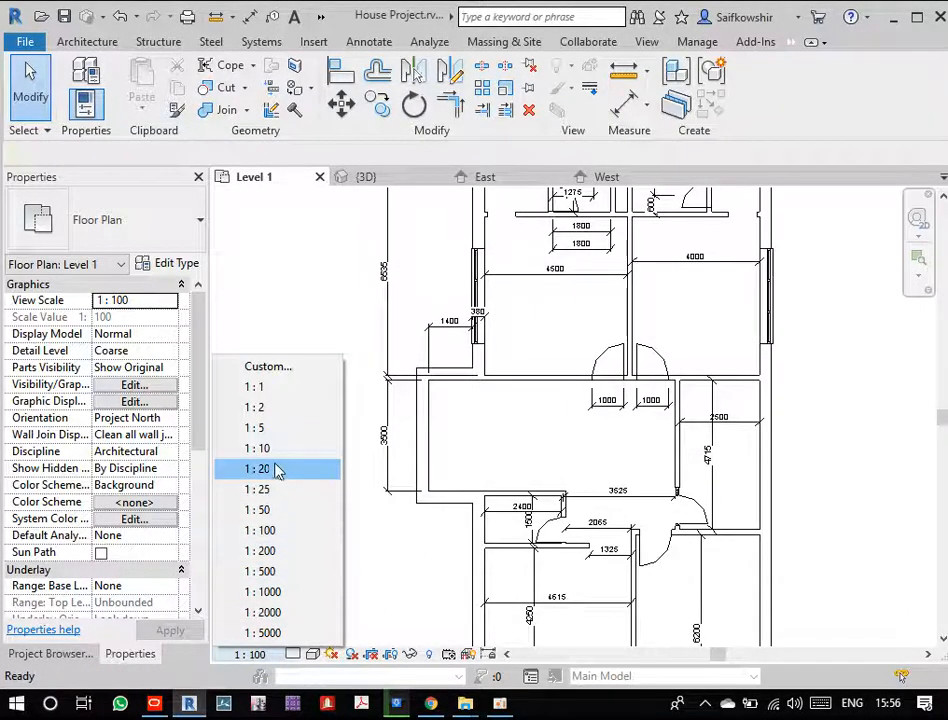
left_click(262, 510)
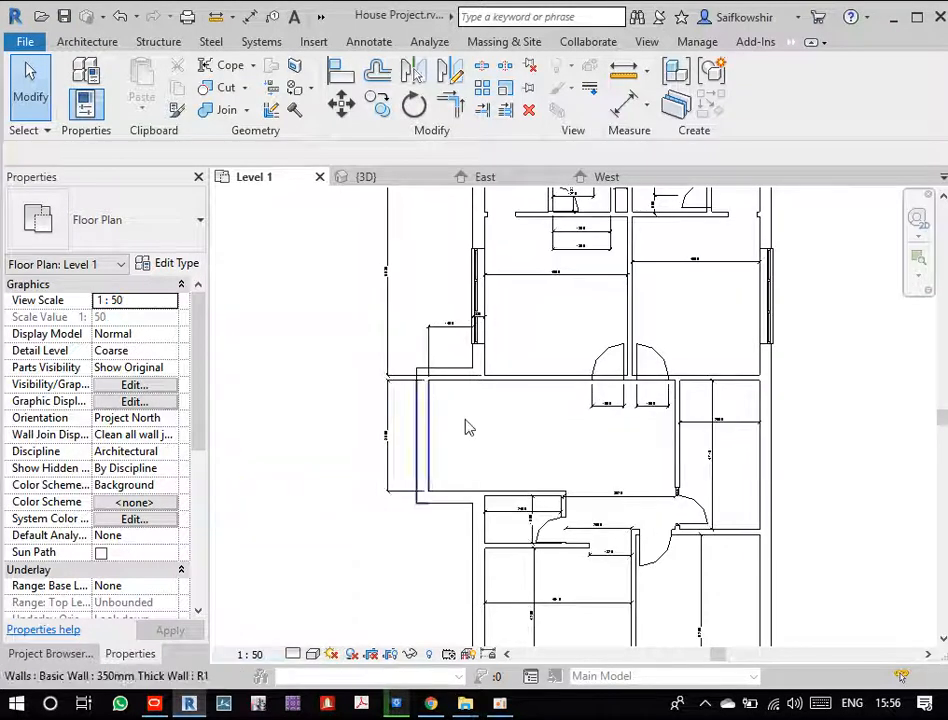
left_click(250, 656)
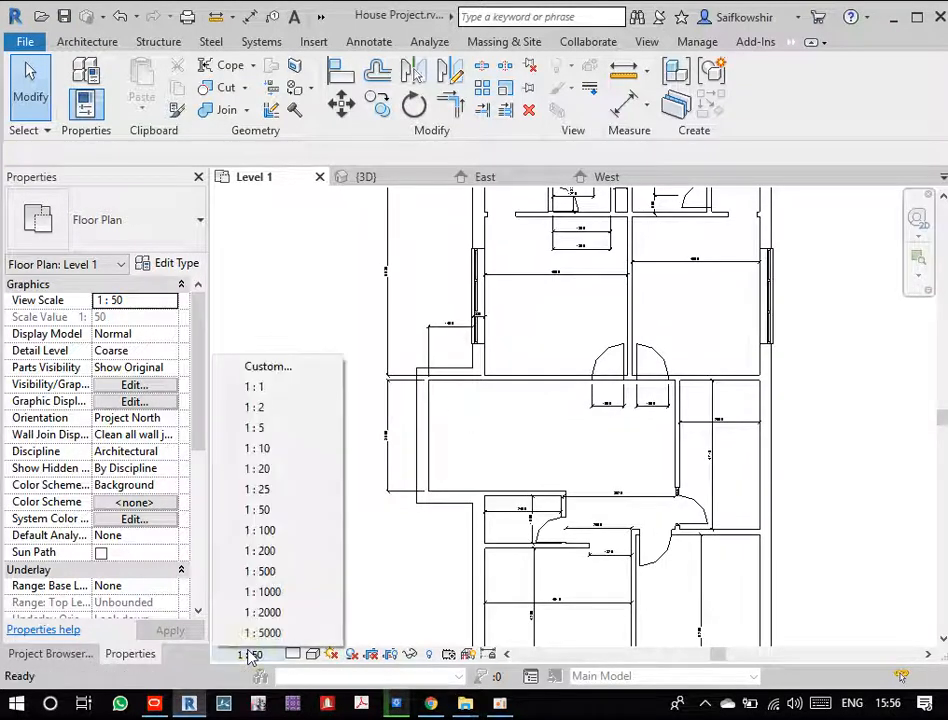
left_click(270, 367)
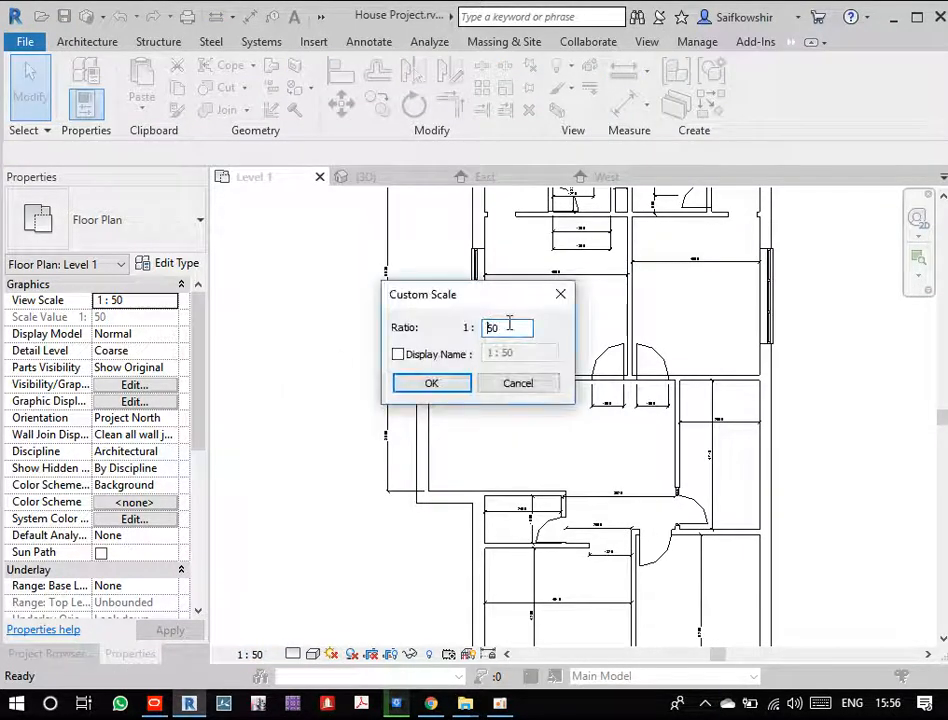
left_click_drag(509, 323, 481, 327)
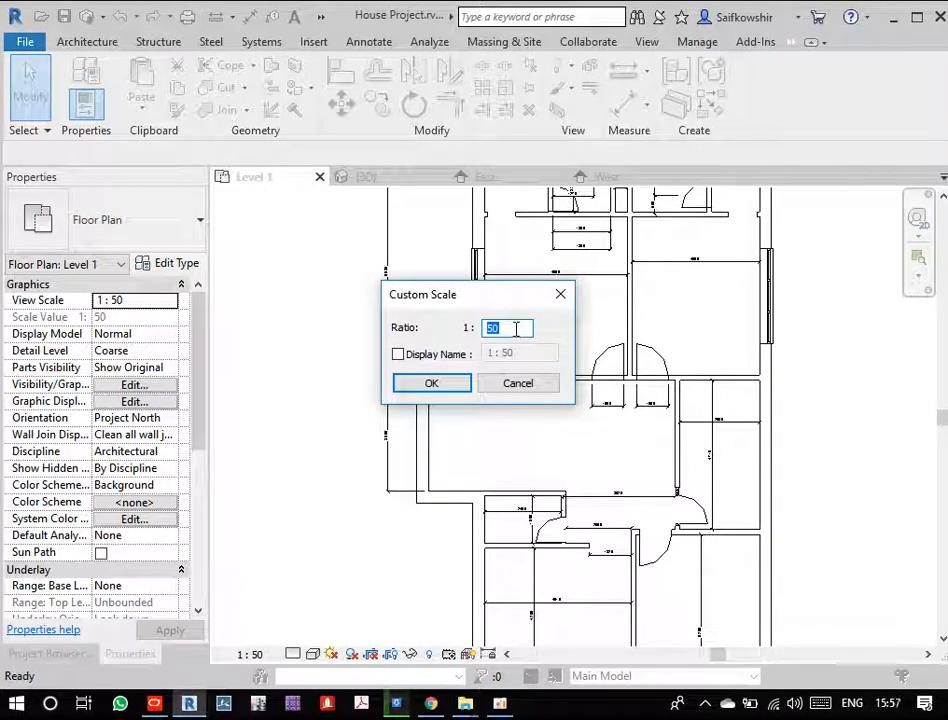
left_click(444, 381)
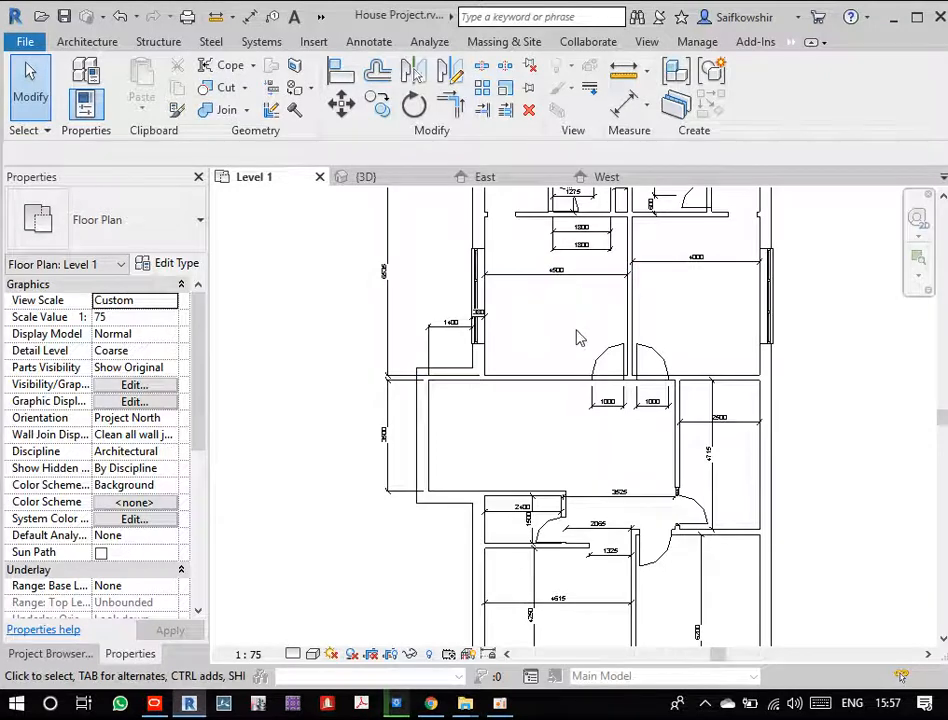
- Save the project and set the Level 1 plan's detail level to Fine
scroll(585, 338, "down", 2)
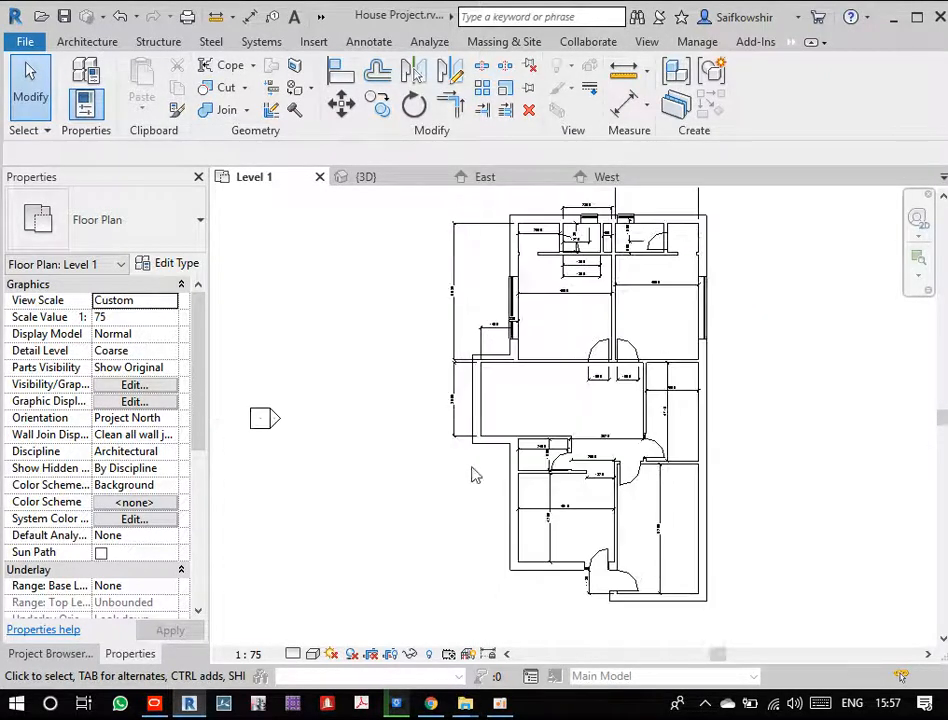
left_click(293, 655)
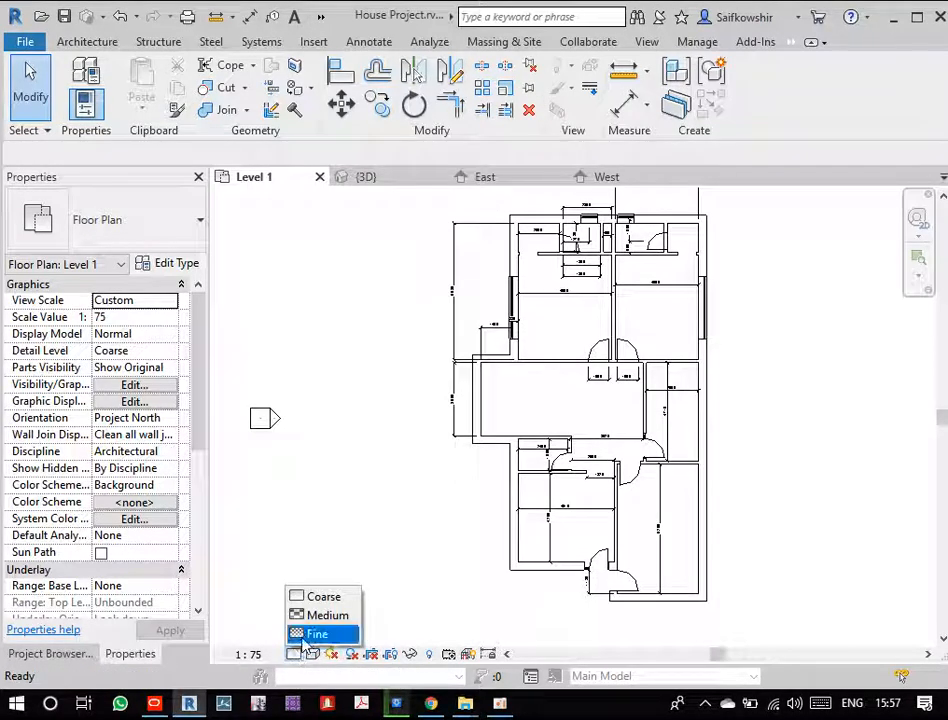
left_click(312, 634)
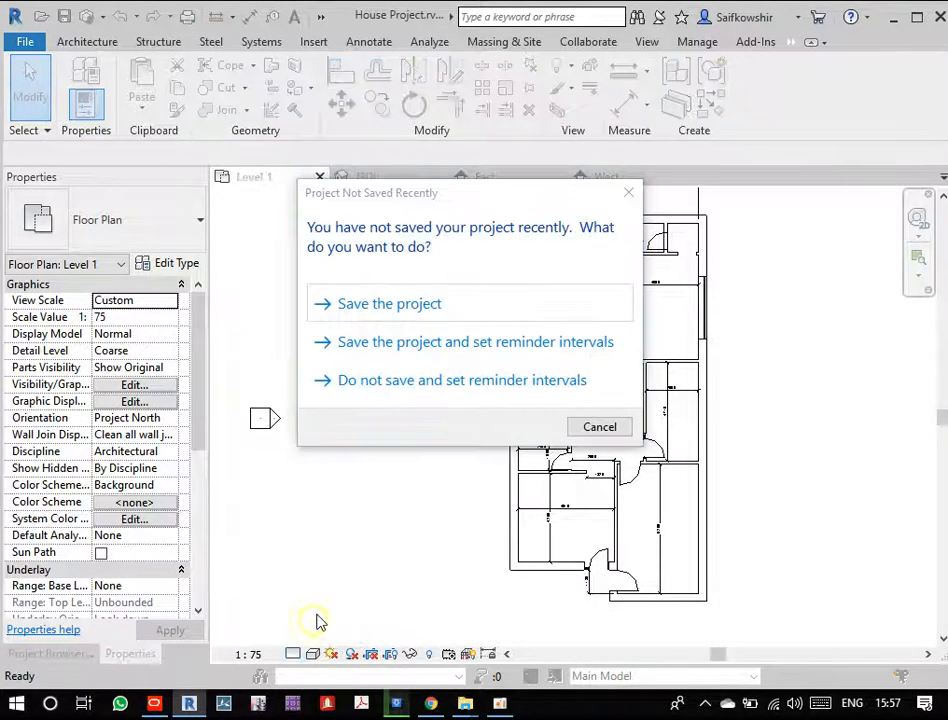
left_click(389, 306)
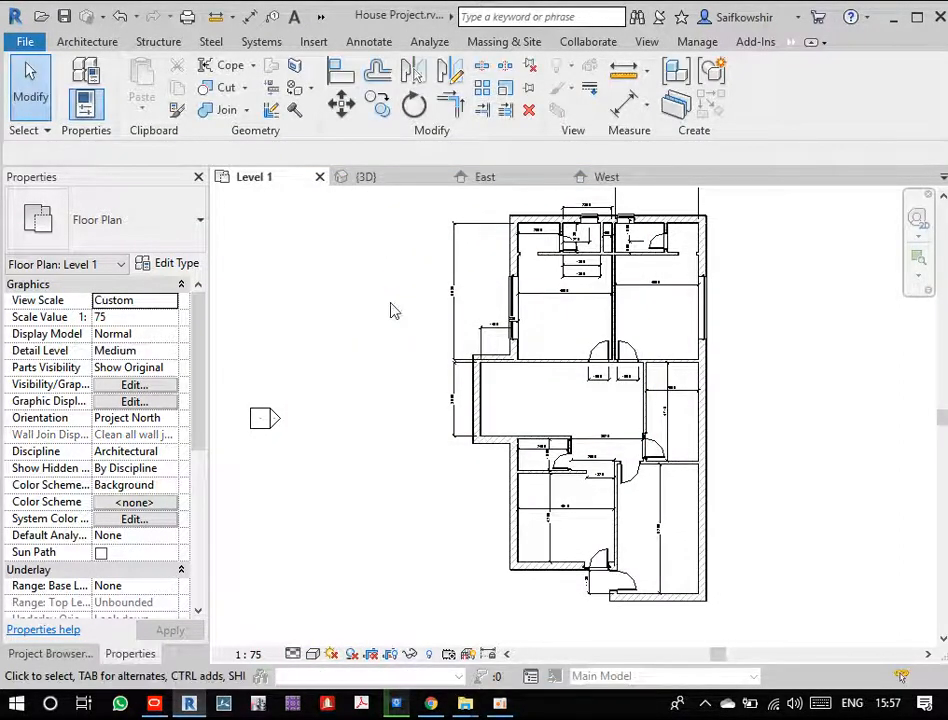
left_click(292, 654)
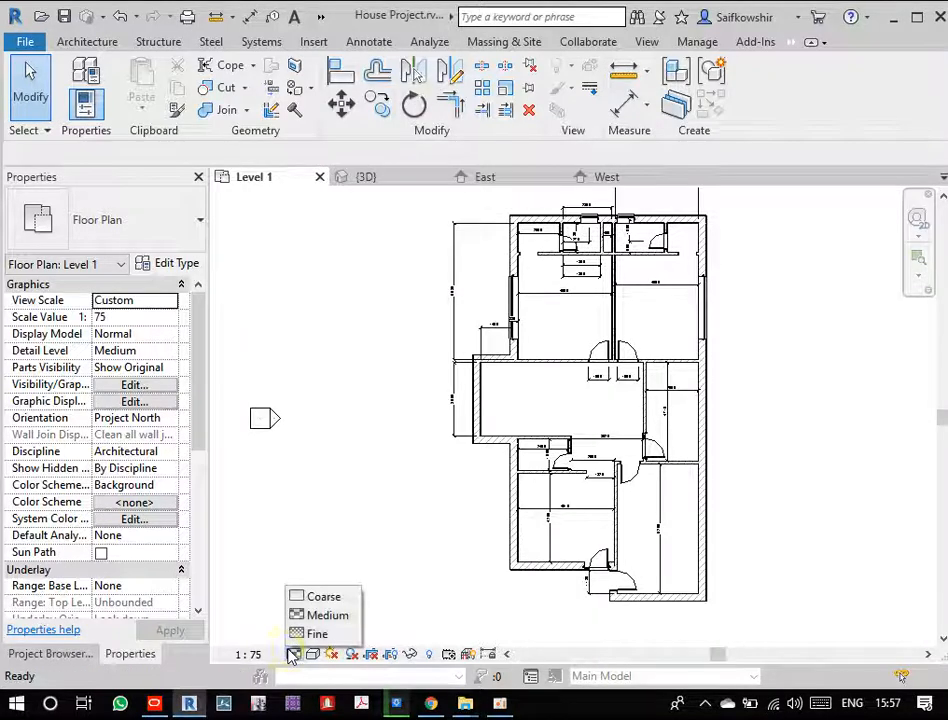
left_click(314, 632)
- Open the layer structure of the 350mm Thick Wall type used by the exterior wall beside the 4615 mm wide room
scroll(515, 535, "up", 4)
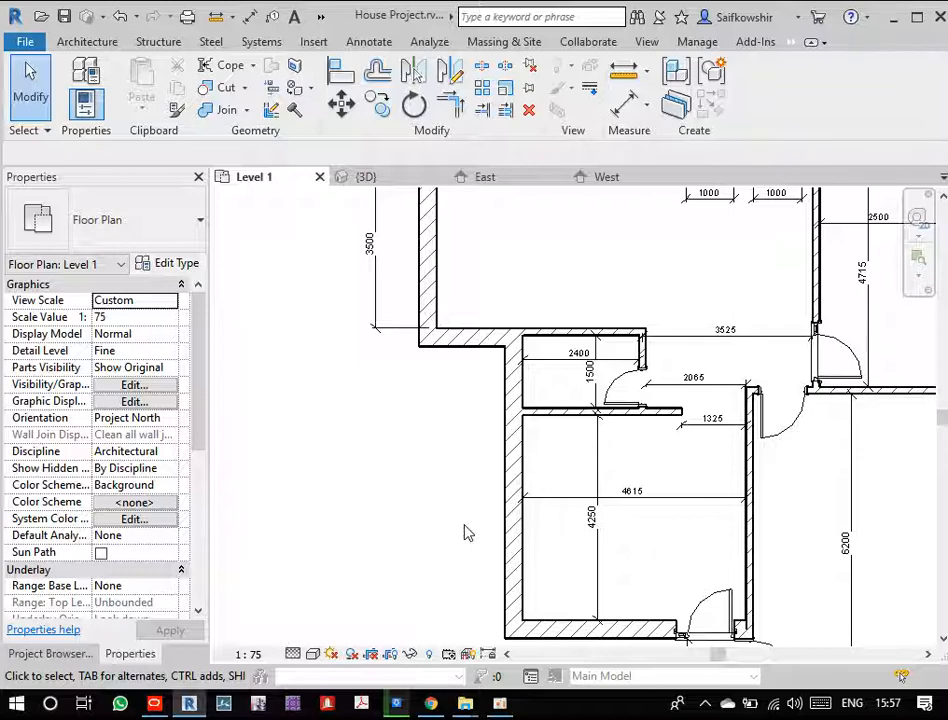
left_click(527, 469)
right_click(522, 470)
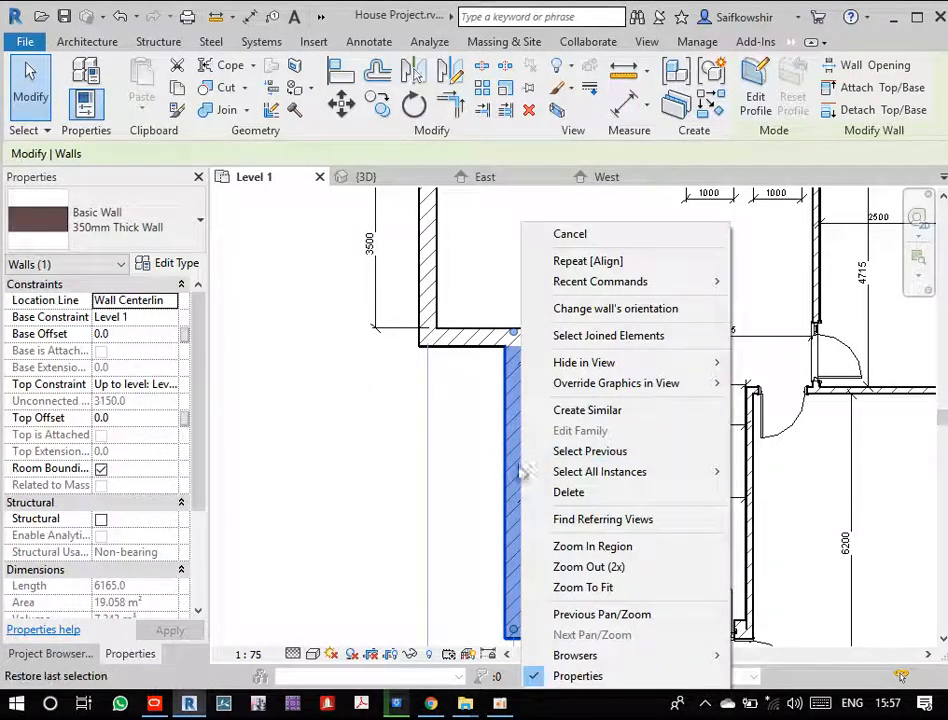
left_click(466, 480)
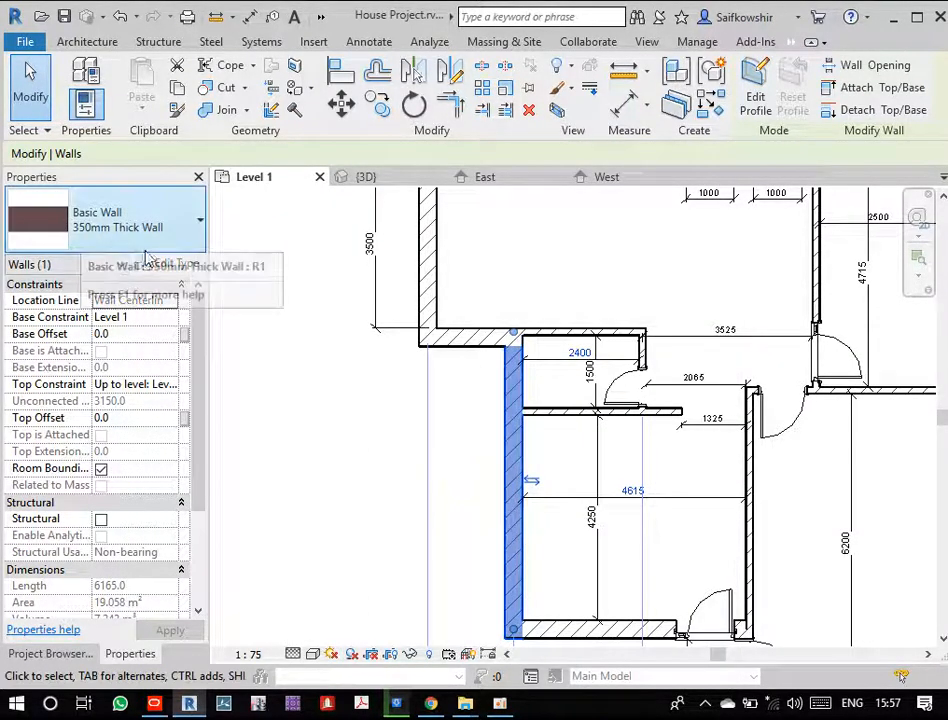
left_click(176, 264)
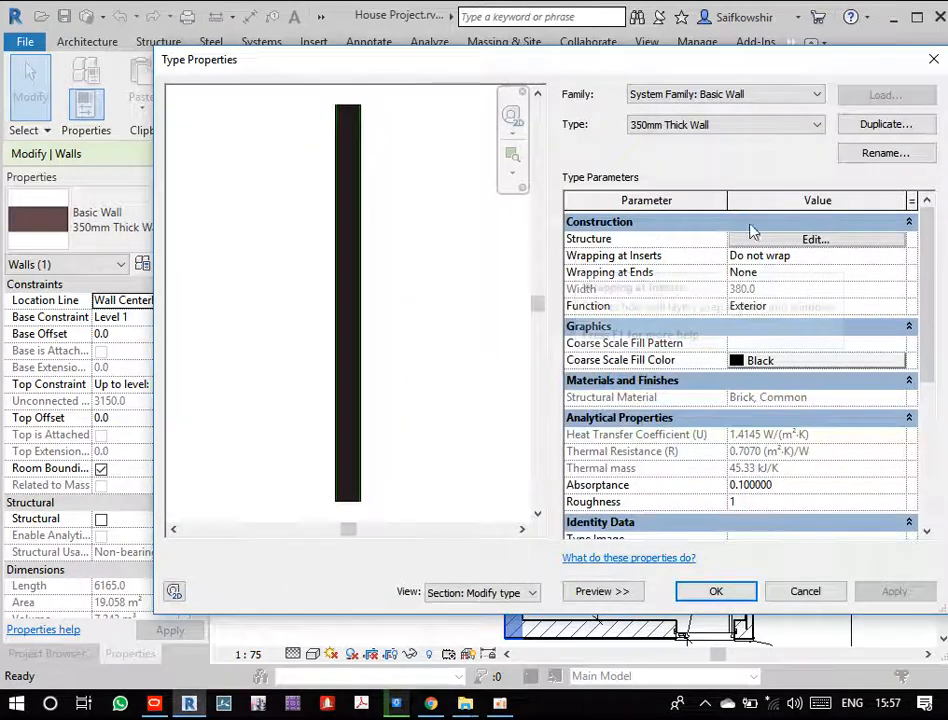
left_click(847, 240)
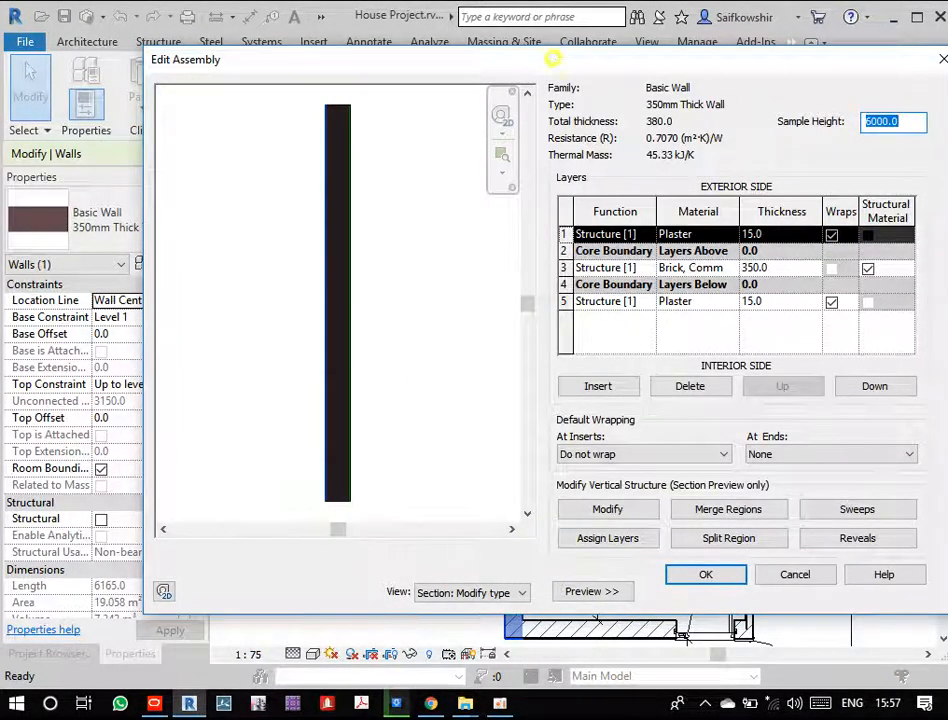
left_click_drag(540, 60, 415, 62)
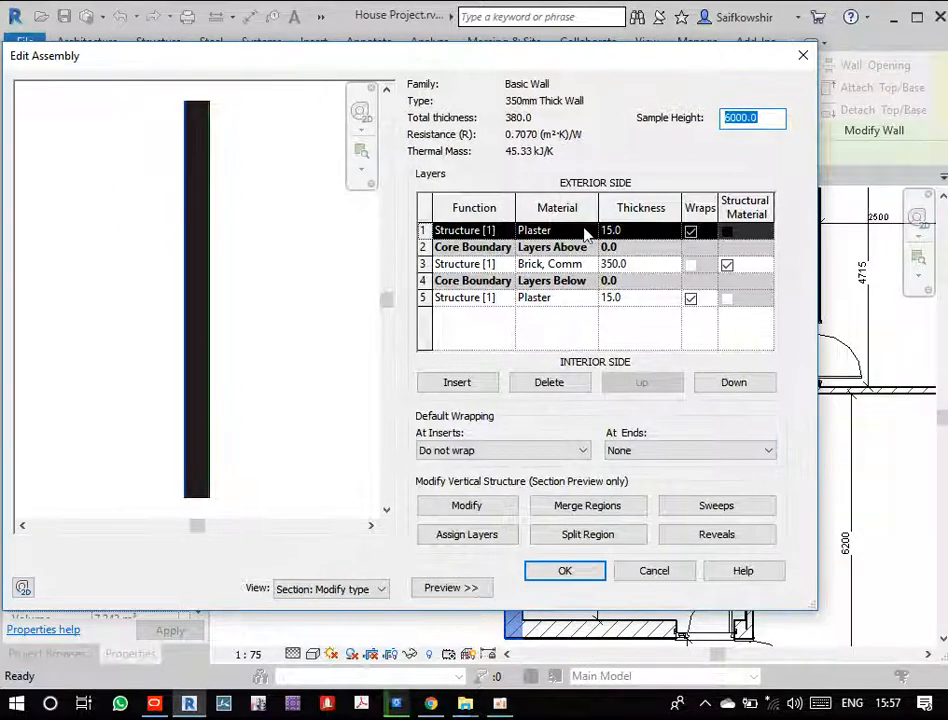
- Try Diagonal crosshatch as the cut foreground pattern of the brick core layer's Brick, Common material and apply it to the wall type
left_click(580, 264)
left_click(590, 266)
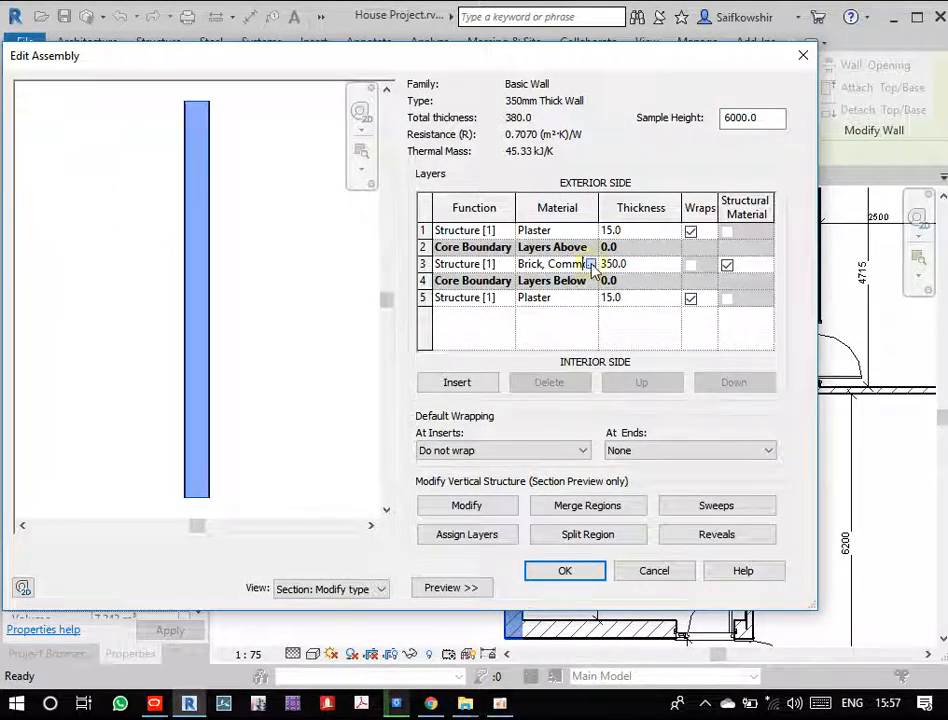
left_click(590, 264)
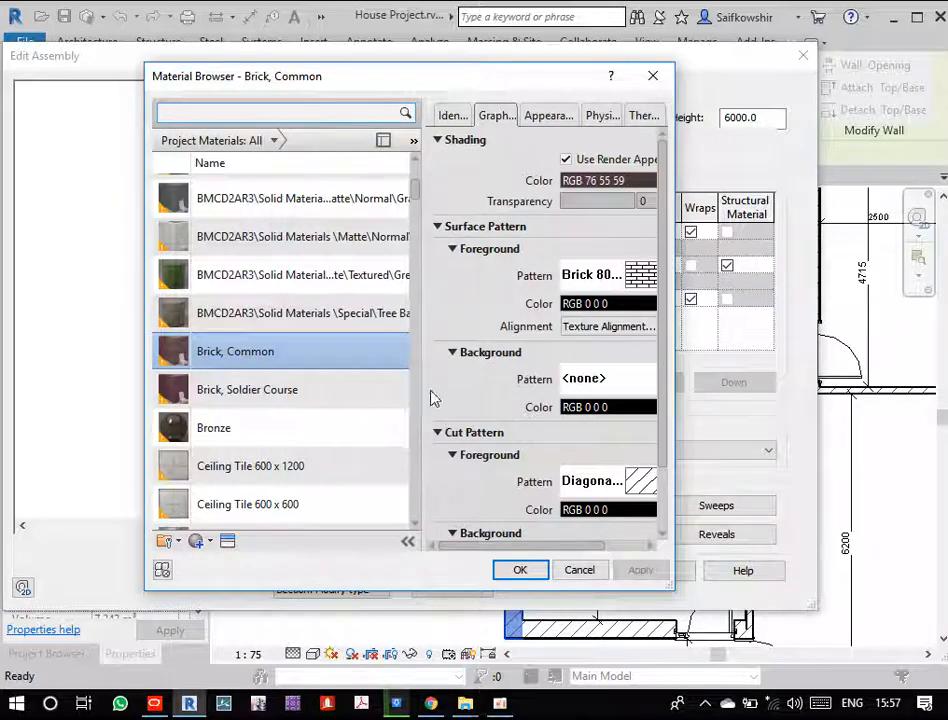
left_click_drag(678, 178, 892, 181)
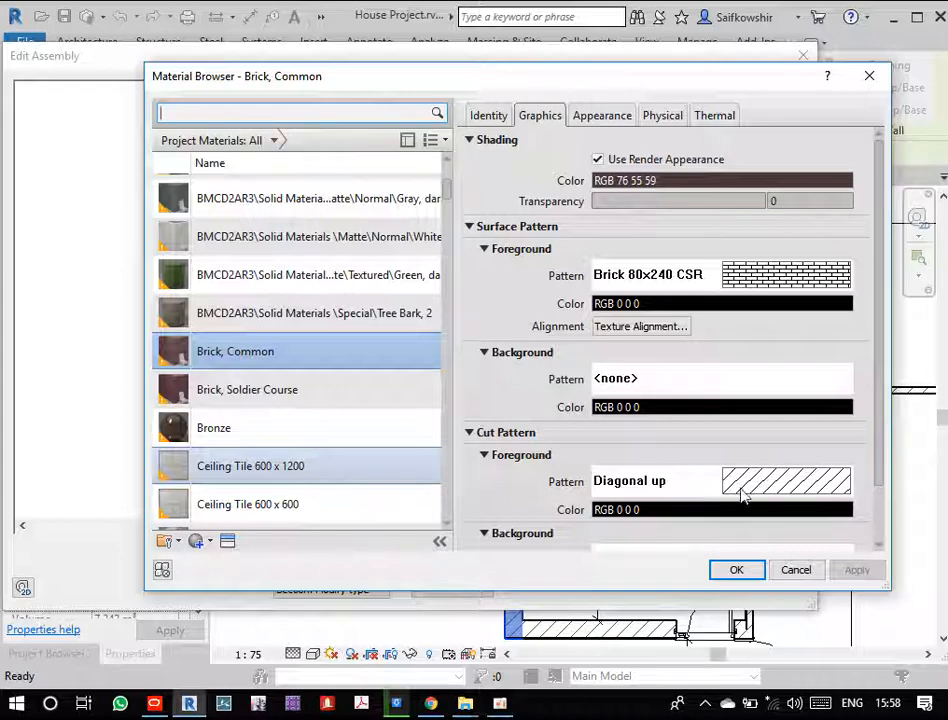
left_click(786, 482)
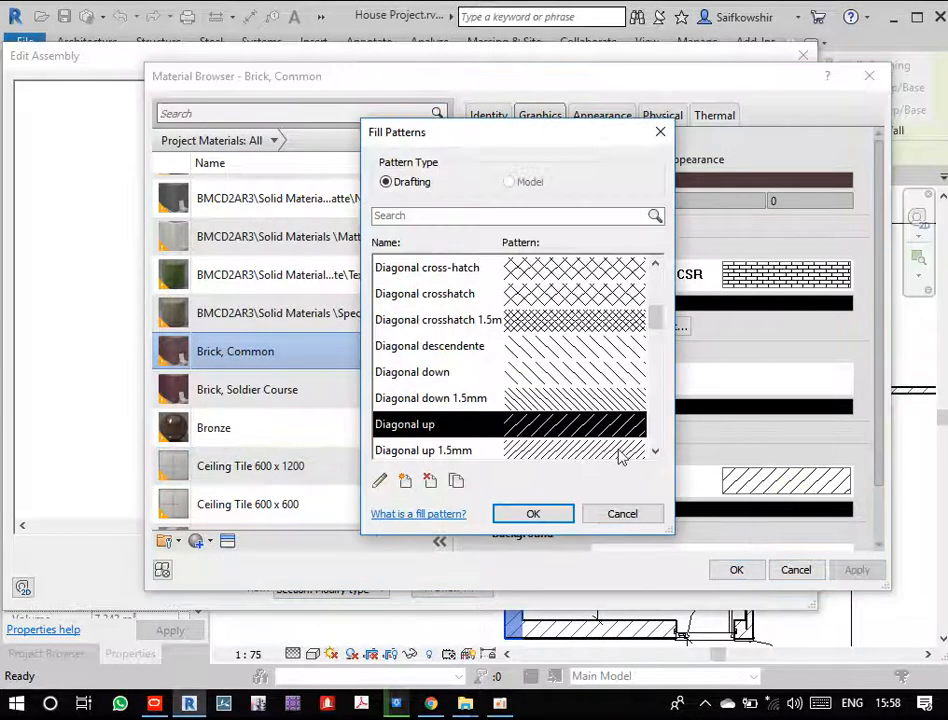
left_click(574, 304)
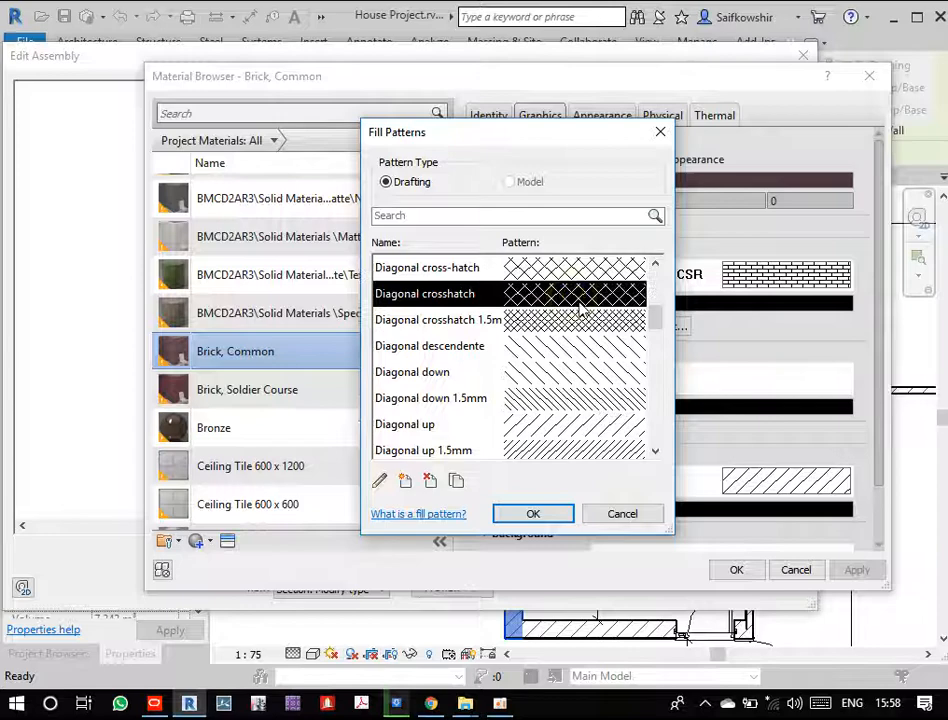
left_click(540, 512)
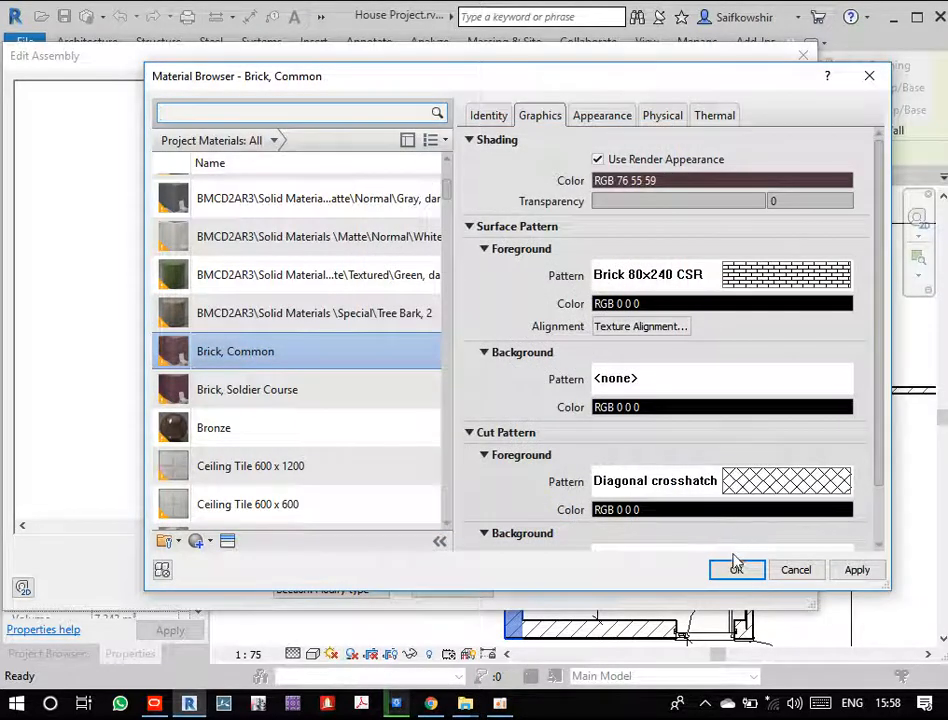
left_click(735, 570)
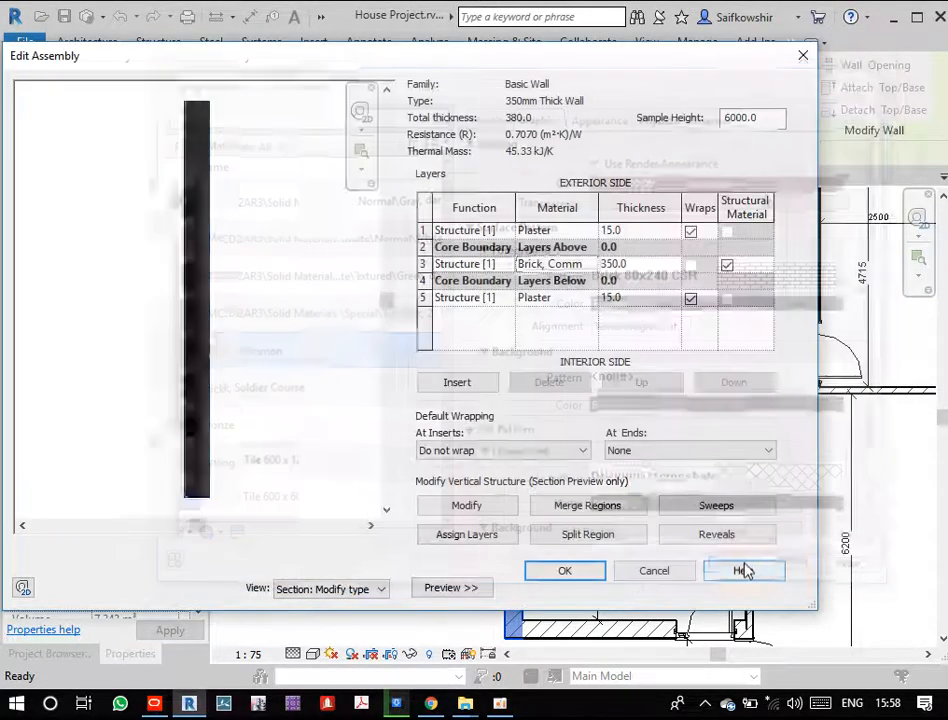
left_click(565, 570)
- Examine the model fill patterns available for the surface foreground of Brick, Common, and leave the wall type without changing the pattern
left_click(673, 237)
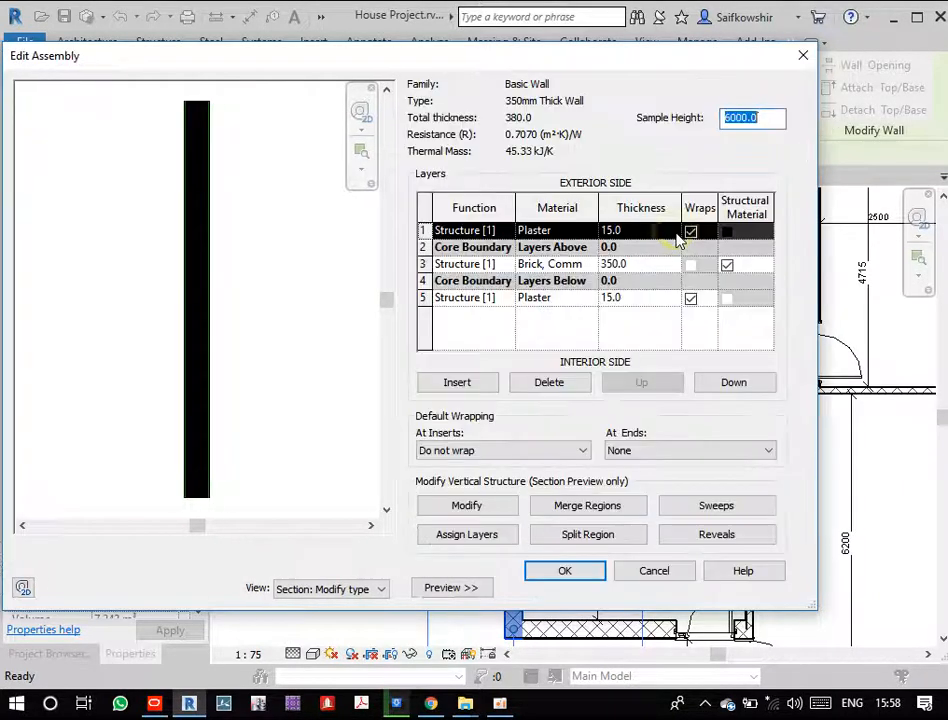
left_click(588, 264)
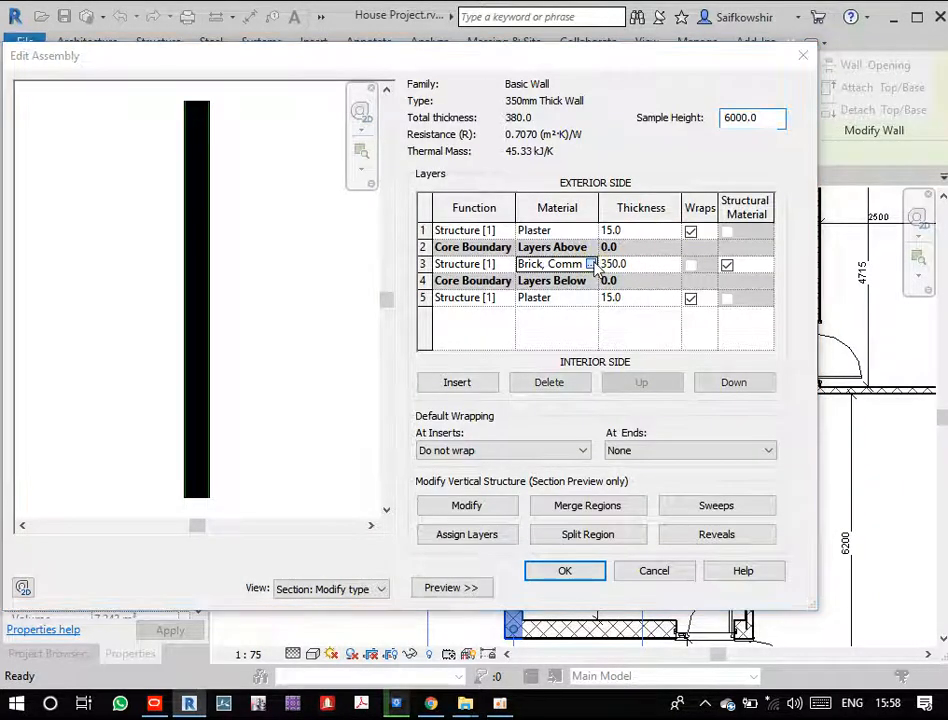
left_click(593, 264)
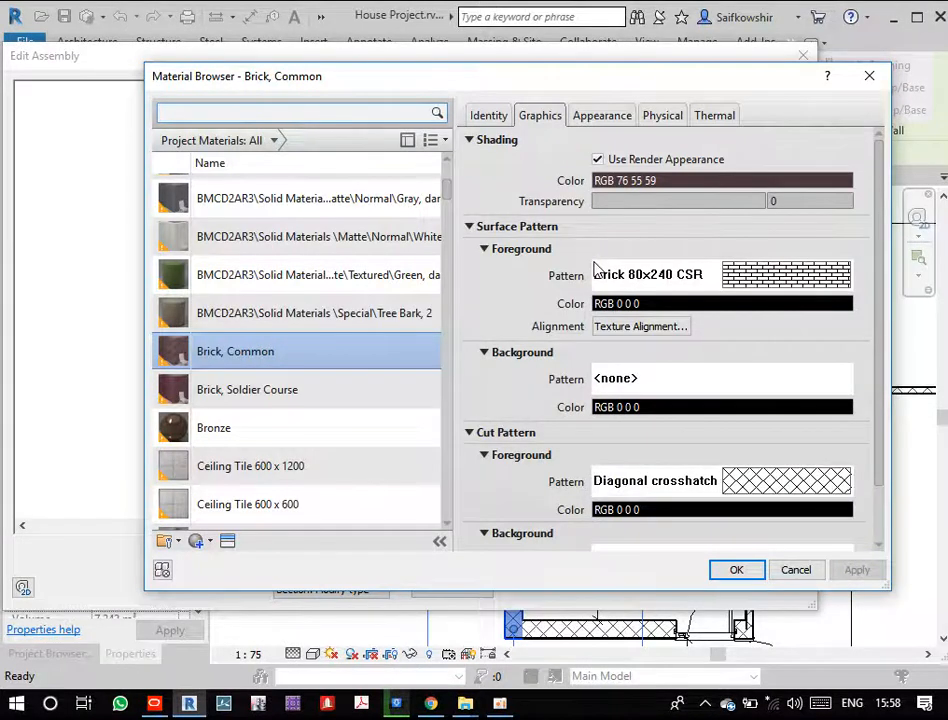
left_click(596, 270)
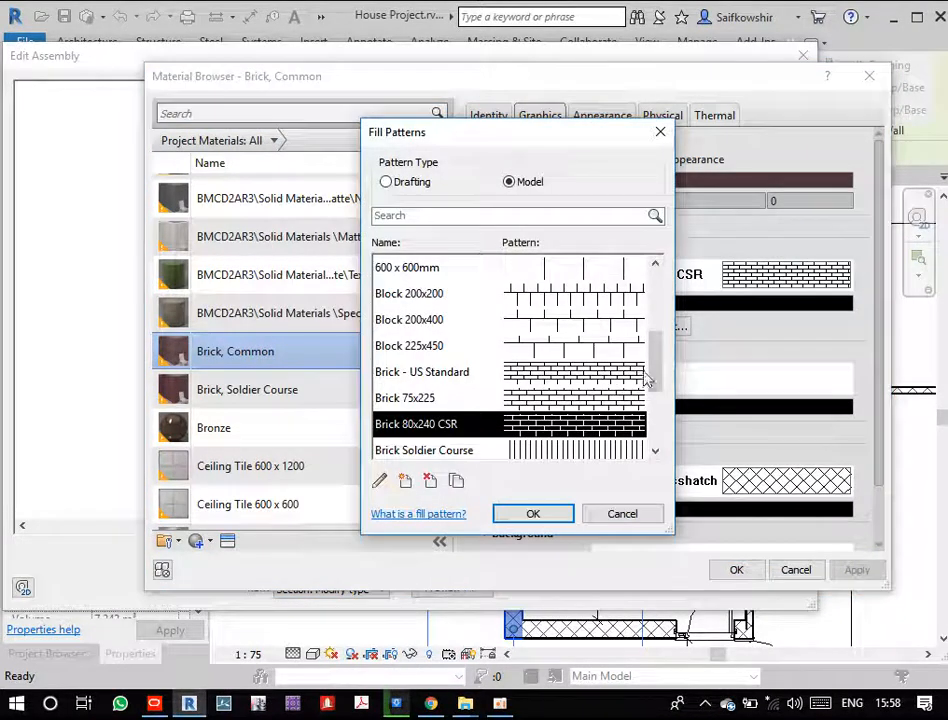
mouse_move(647, 378)
left_mouse_down()
mouse_move(650, 428)
mouse_move(653, 292)
mouse_move(652, 450)
mouse_move(656, 330)
mouse_move(656, 381)
left_mouse_up()
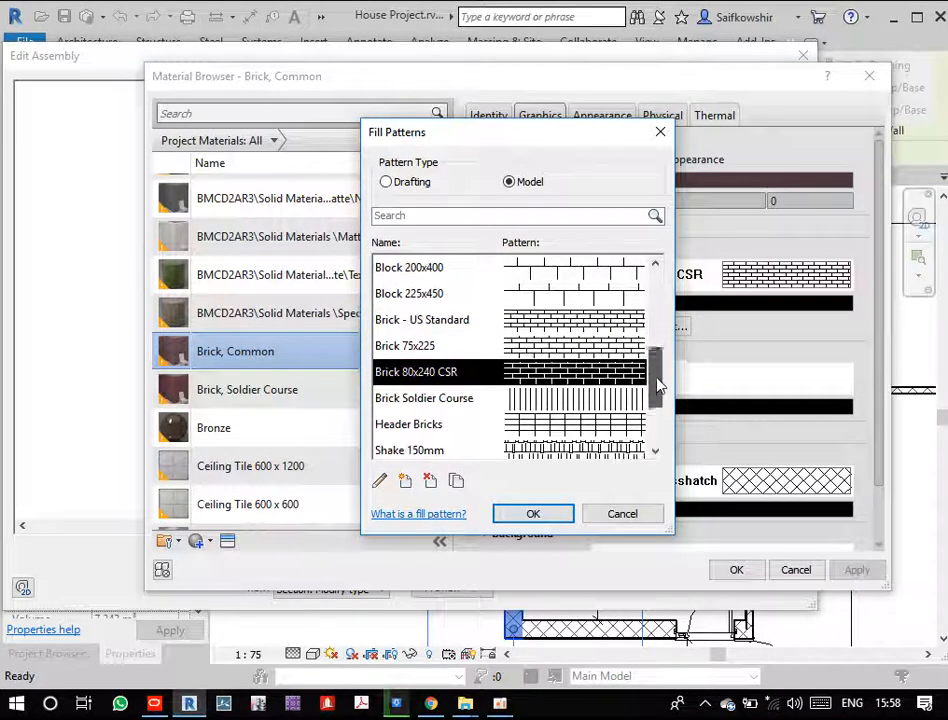
left_click(580, 400)
scroll(598, 374, "down", 2)
scroll(597, 376, "up", 10)
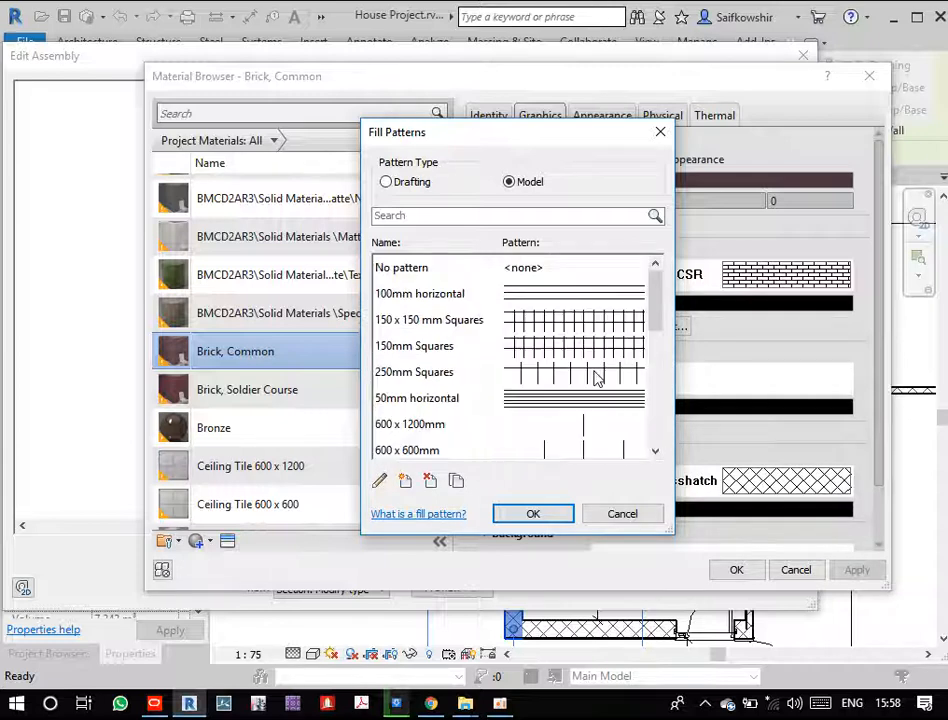
left_click(533, 267)
left_click(535, 295)
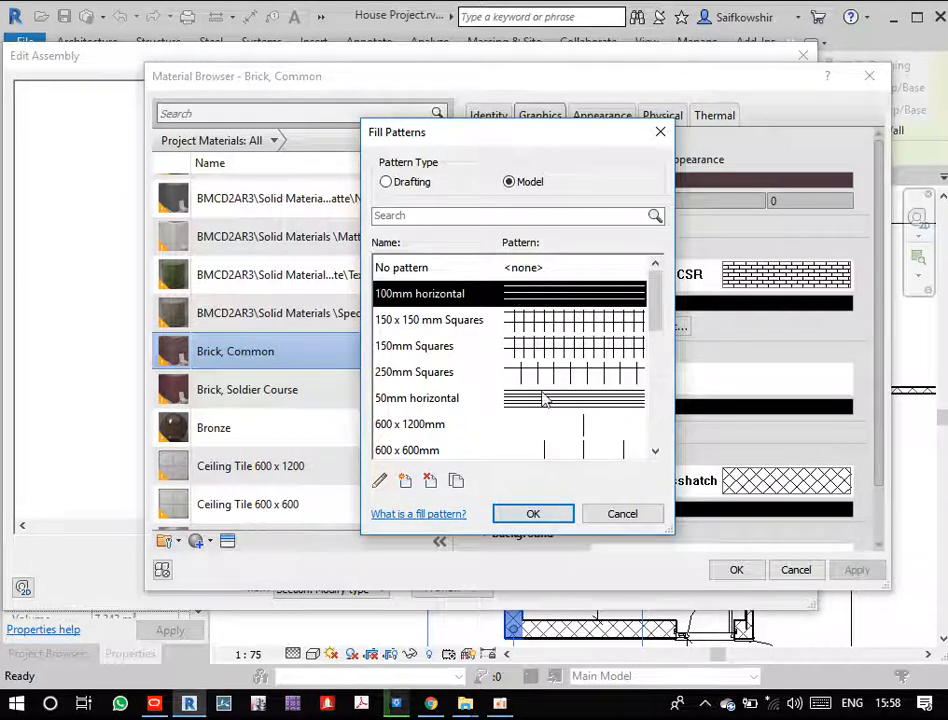
scroll(550, 420, "down", 5)
left_click(613, 513)
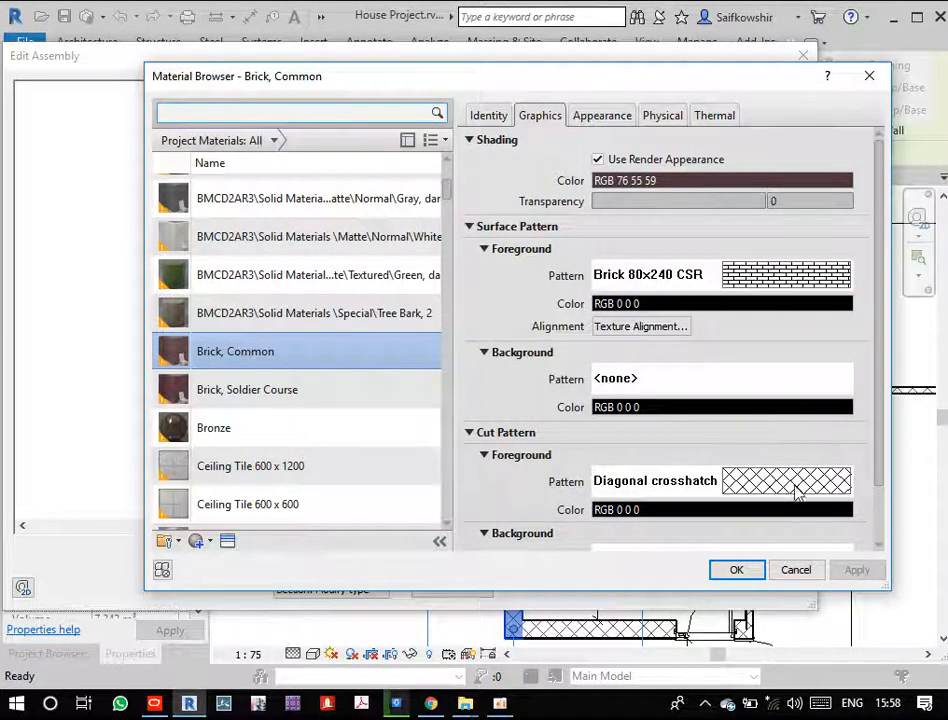
left_click(796, 570)
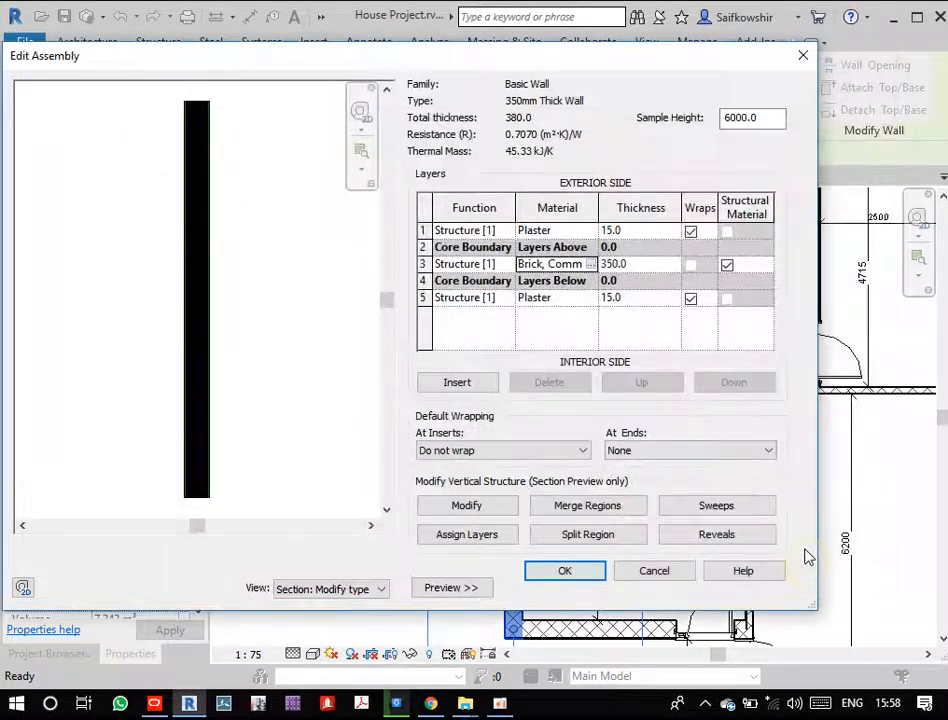
left_click(681, 571)
left_click(673, 588)
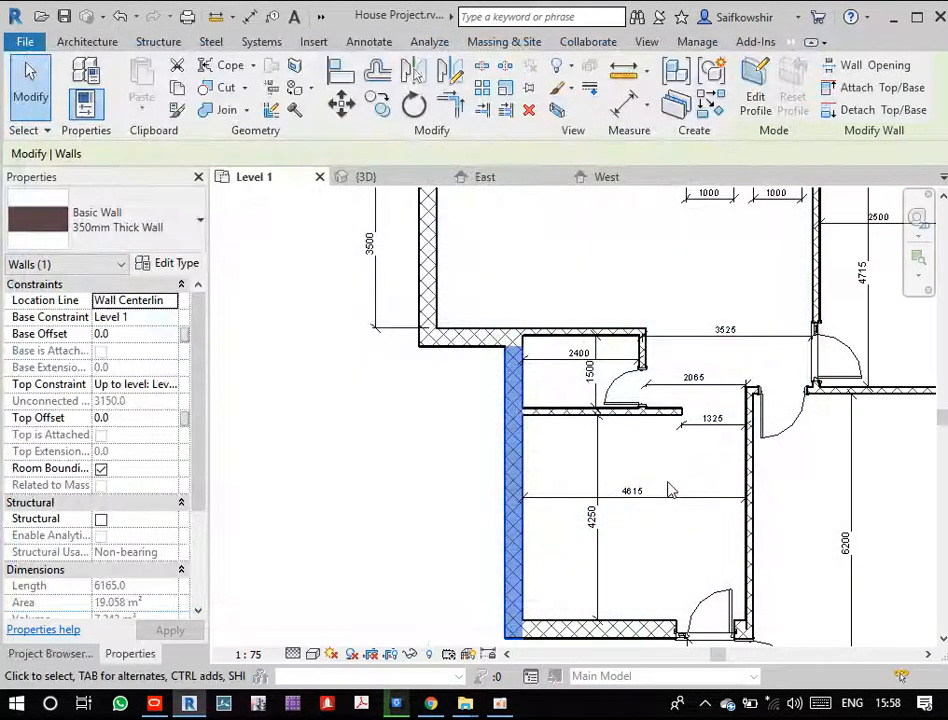
- Undo the change to the brick material's cut pattern
left_click(400, 472)
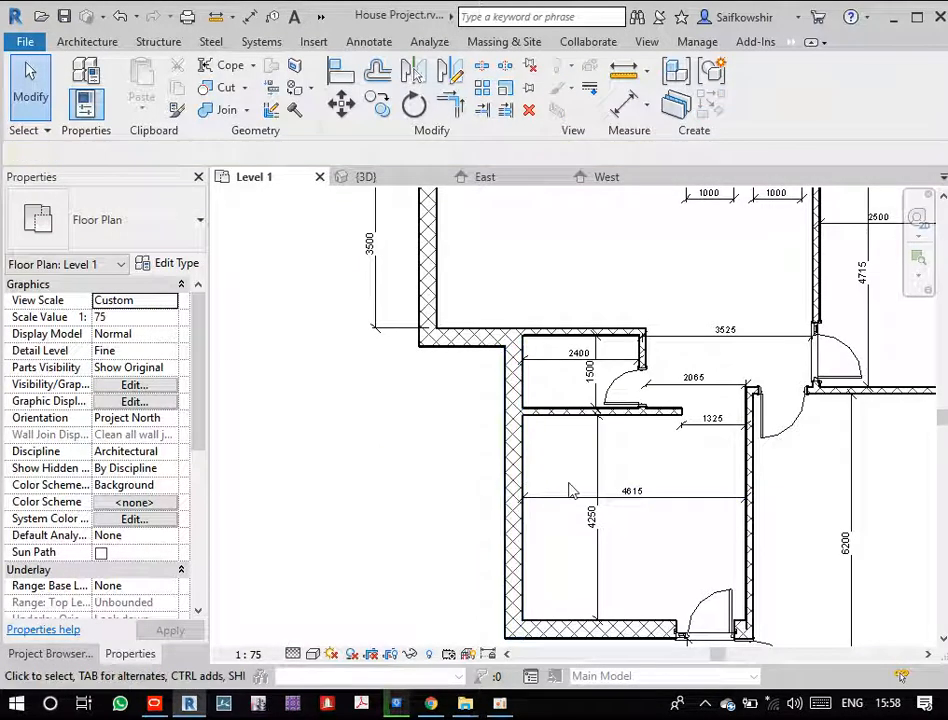
key("ctrl+z")
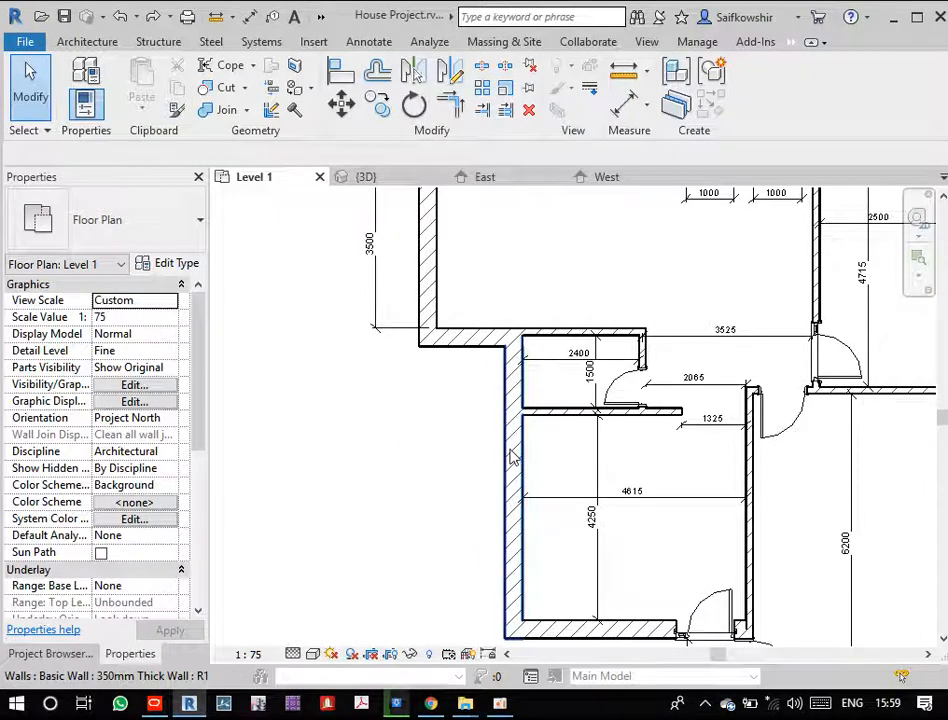
- Examine the cut foreground fill pattern of Brick, Common in the core layer of the 350mm Thick Wall type, leaving it unchanged
scroll(520, 465, "up", 3)
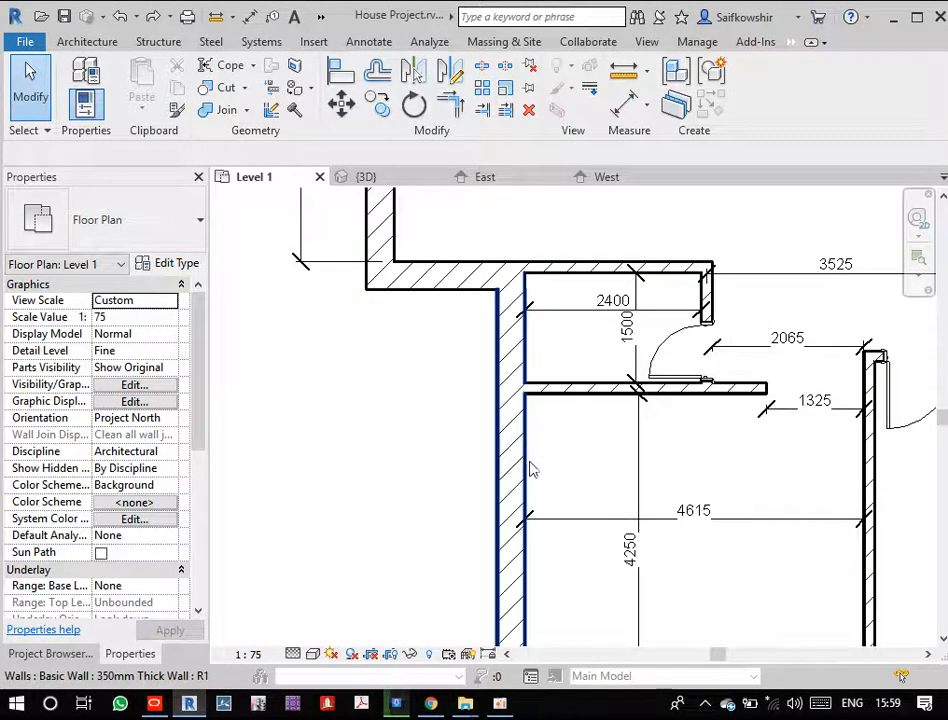
scroll(520, 461, "down", 2)
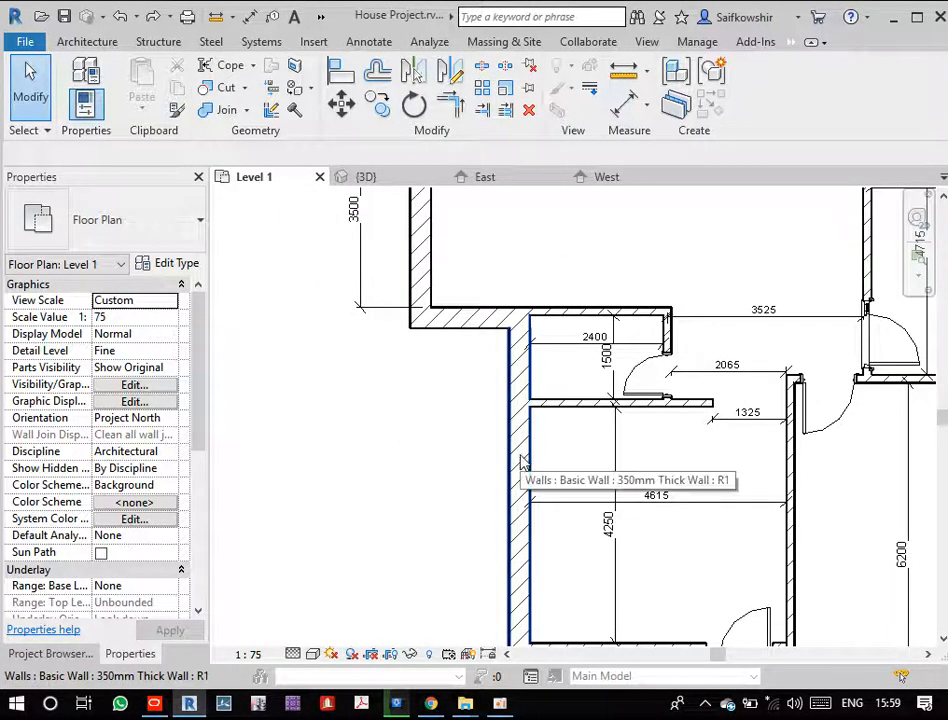
left_click(519, 460)
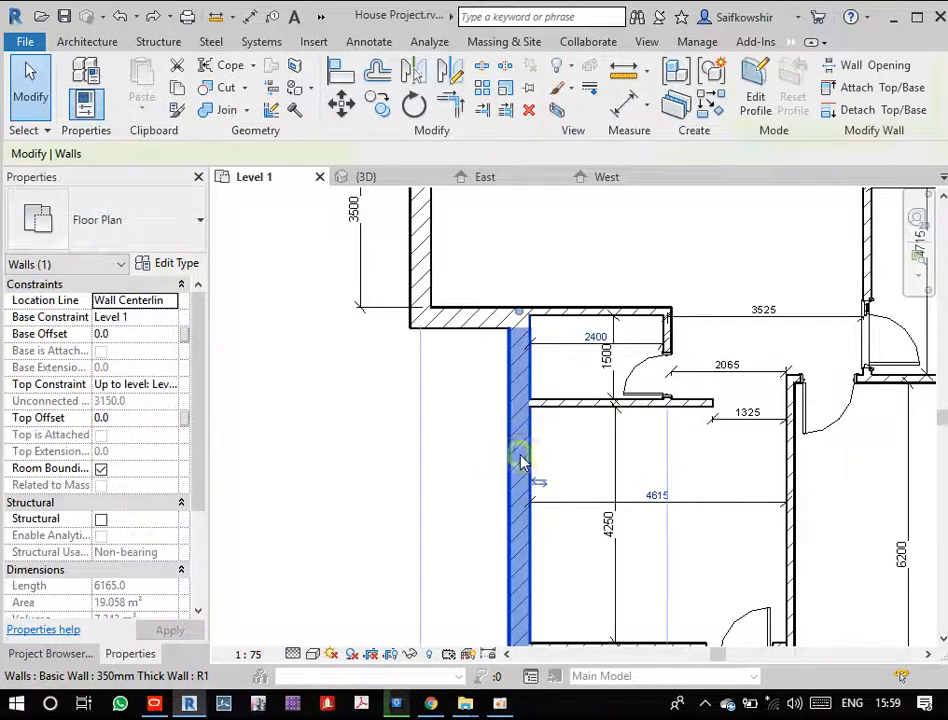
left_click(168, 265)
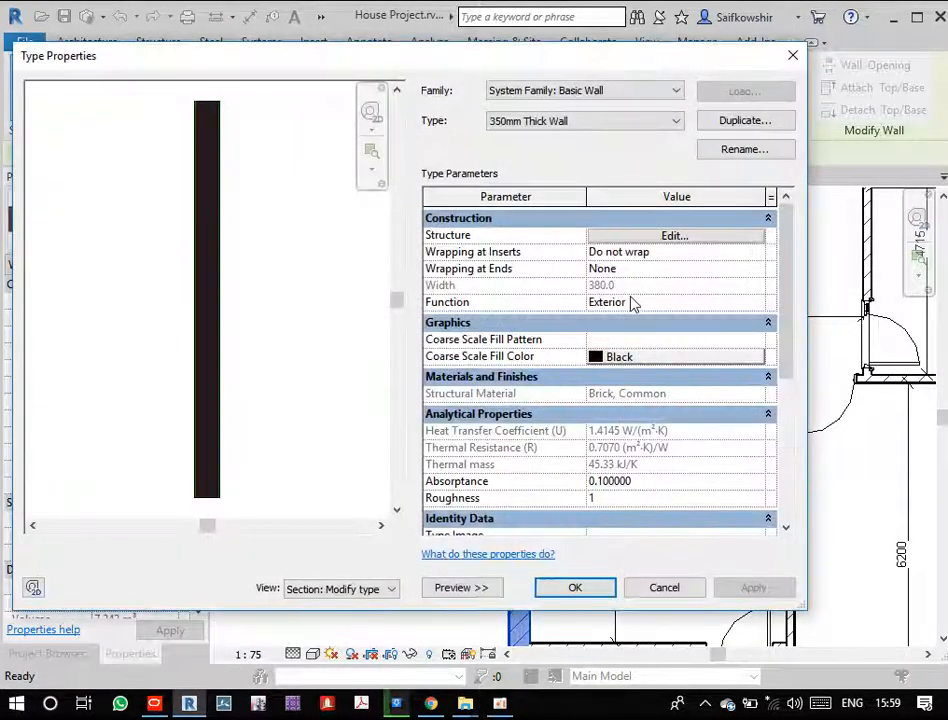
left_click(690, 237)
left_click(580, 264)
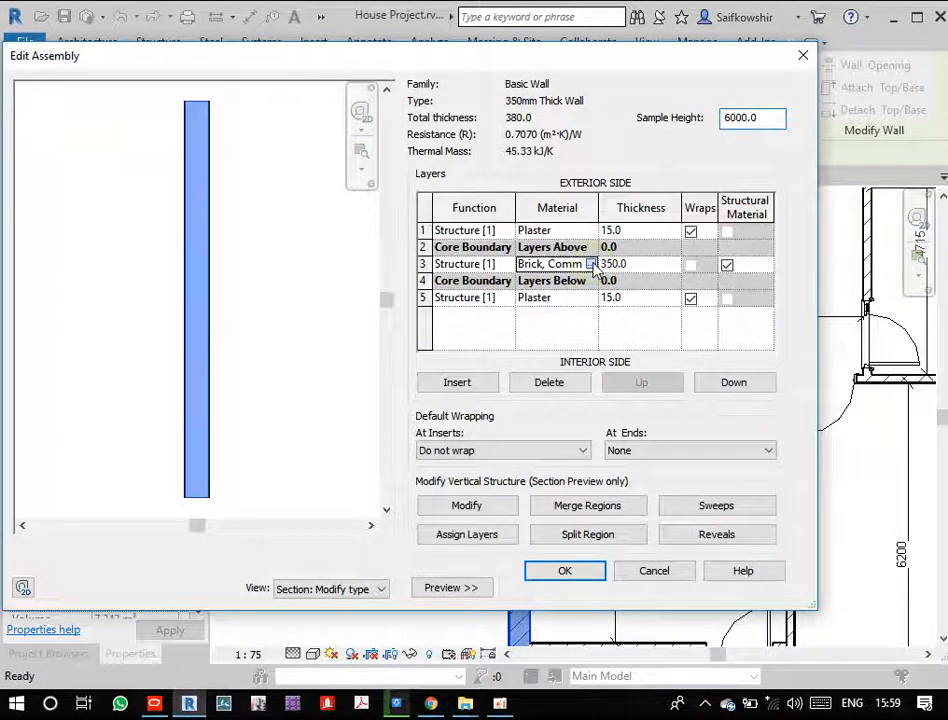
left_click(591, 264)
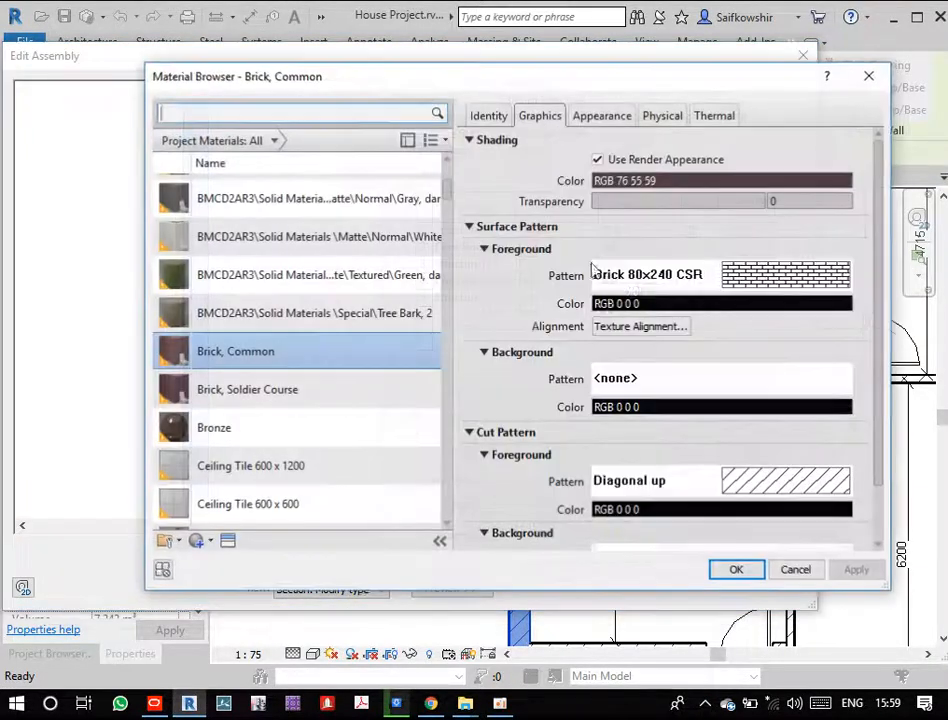
left_click(780, 485)
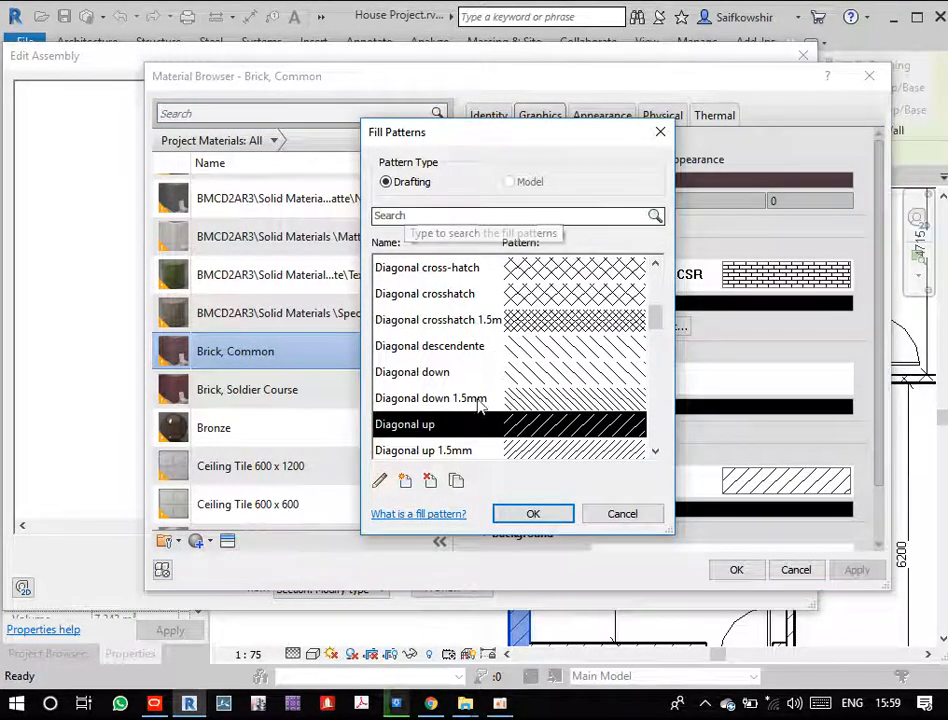
left_click(616, 514)
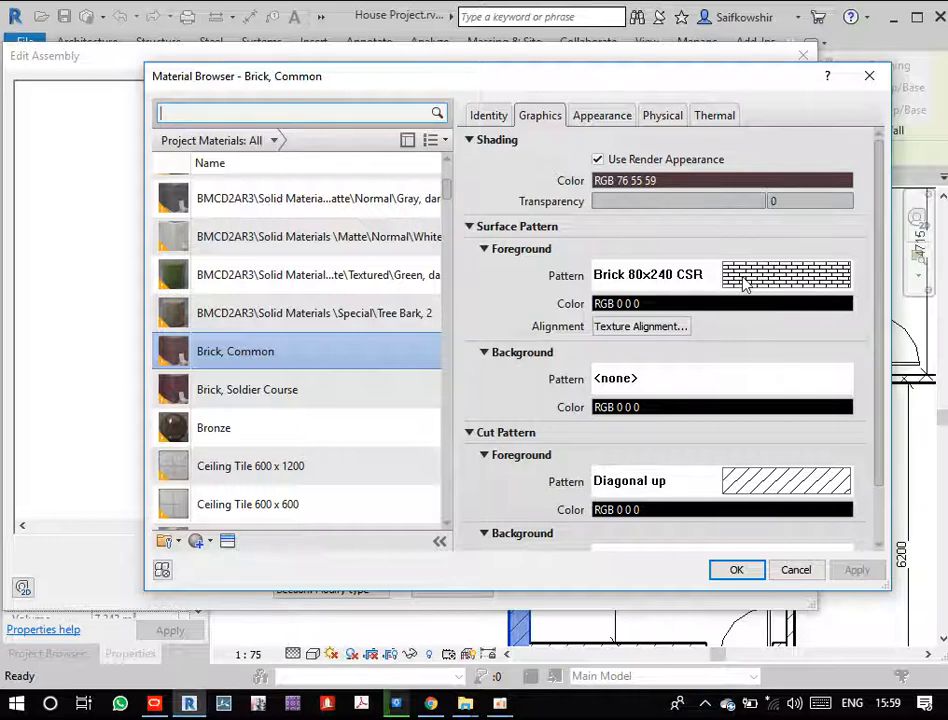
- Examine the model fill pattern used for the surface foreground of Brick, Common, and close the wall type without changing the pattern
left_click(798, 283)
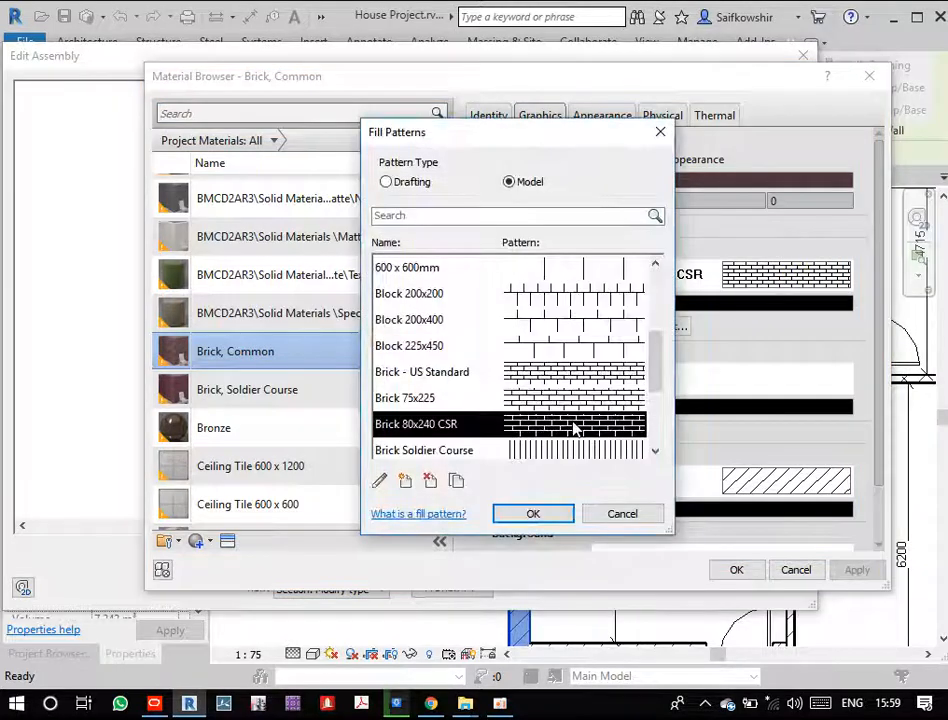
left_click(608, 513)
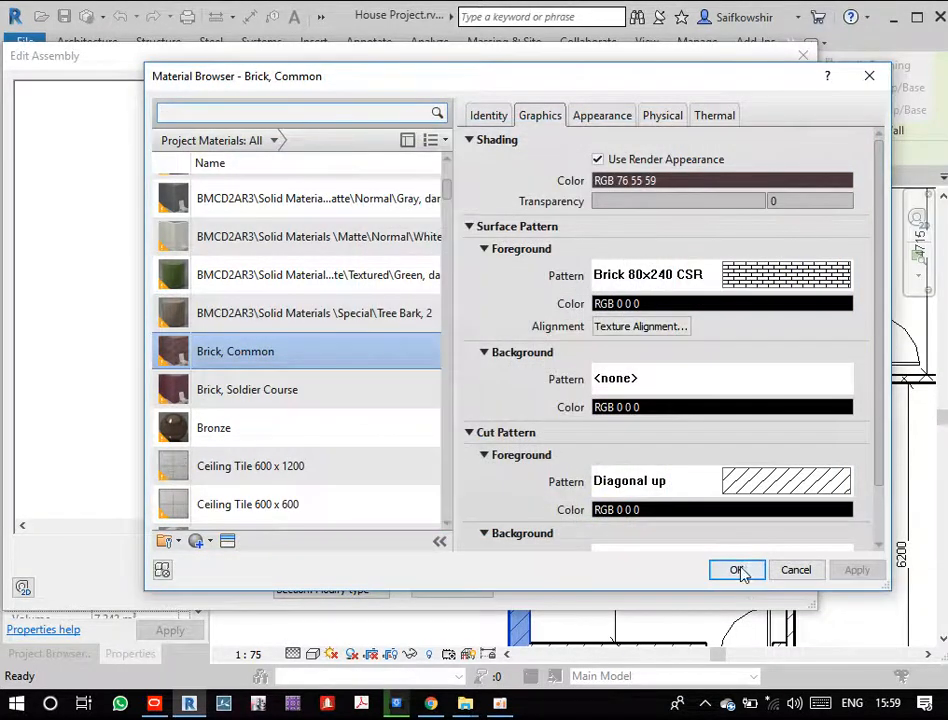
left_click(737, 570)
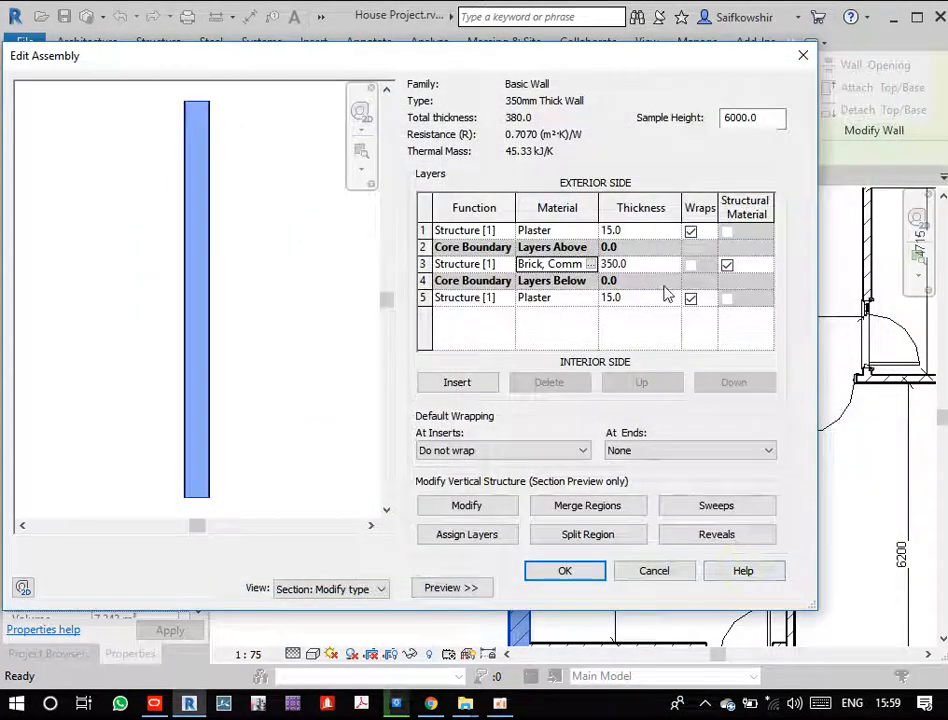
left_click(590, 571)
left_click(602, 586)
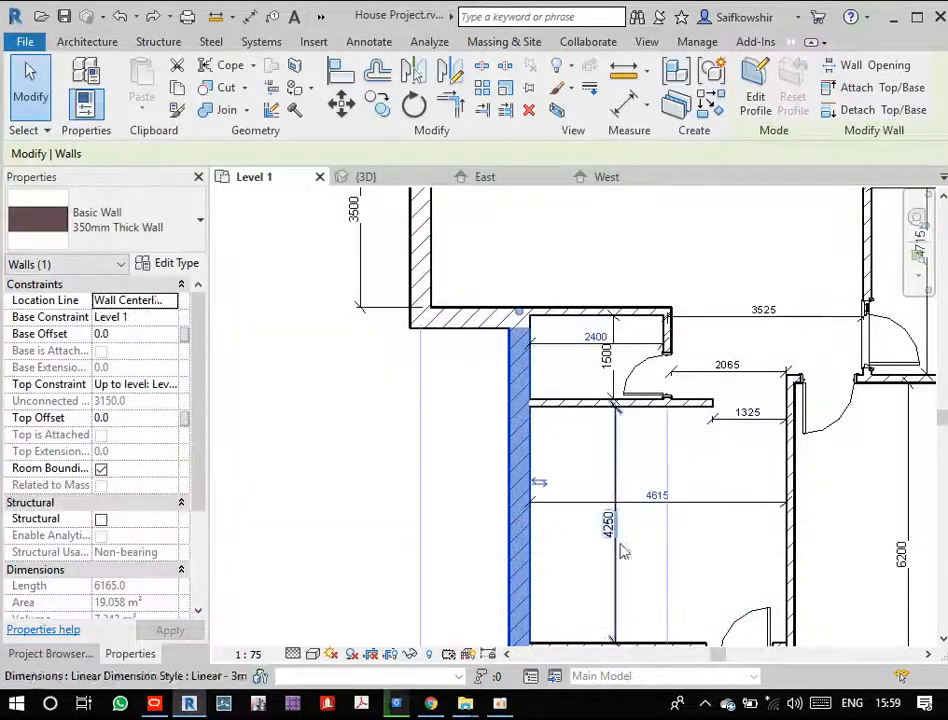
left_click(381, 465)
- Open the East elevation and set its detail level to Fine and its visual style to Hidden Line
scroll(413, 430, "down", 4)
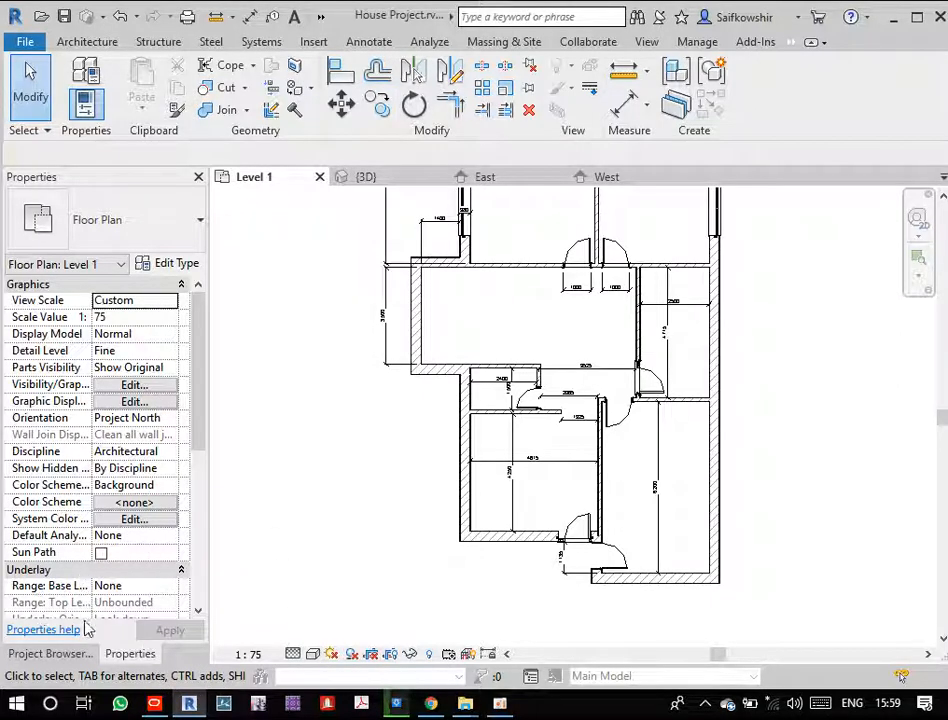
left_click(70, 654)
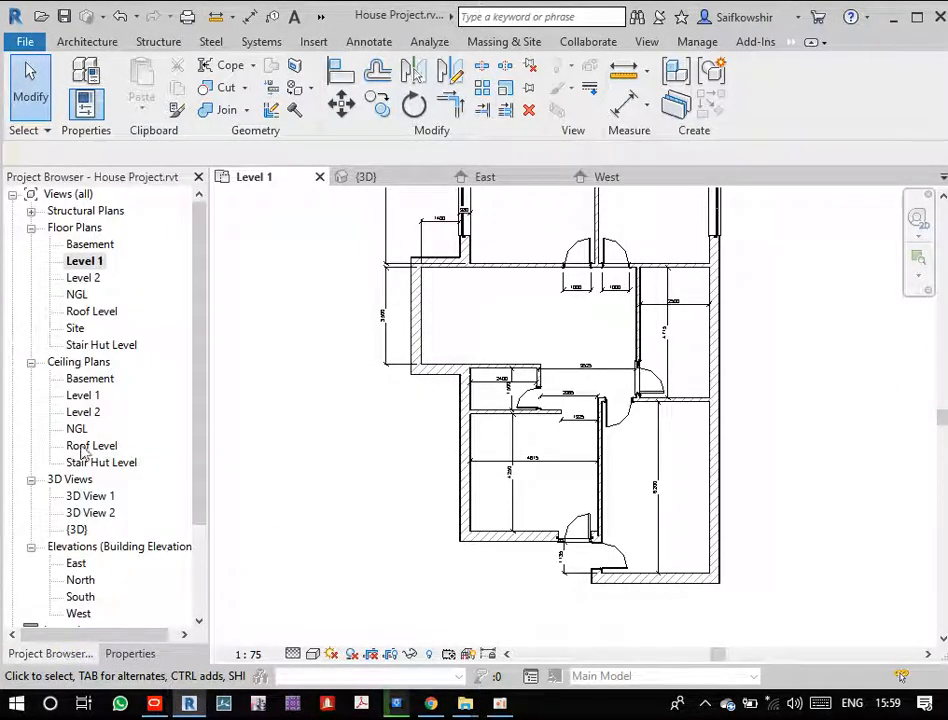
double_click(76, 564)
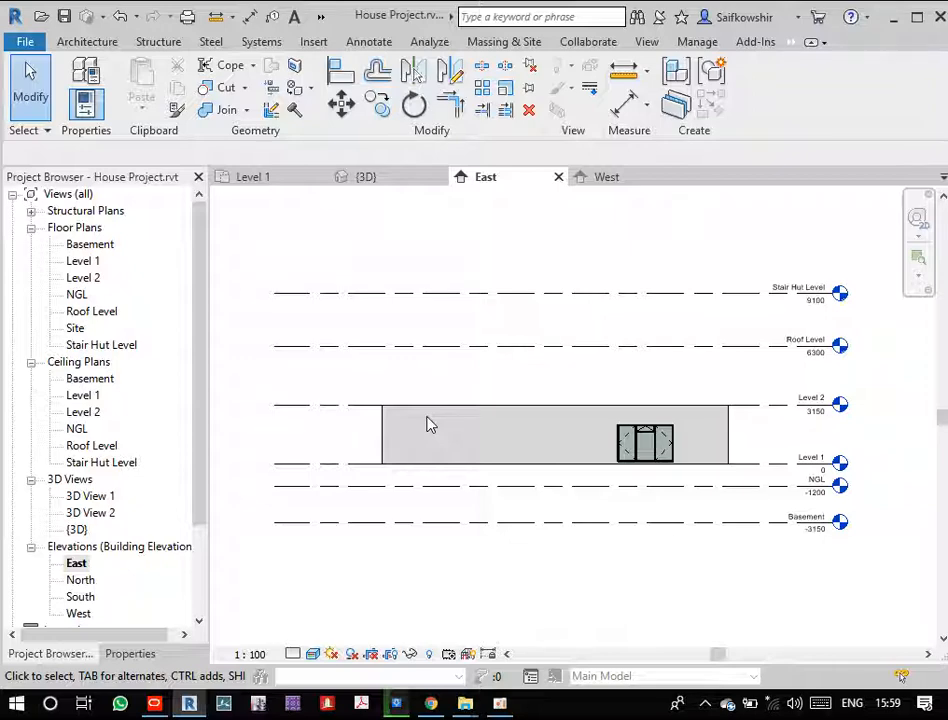
left_click(312, 655)
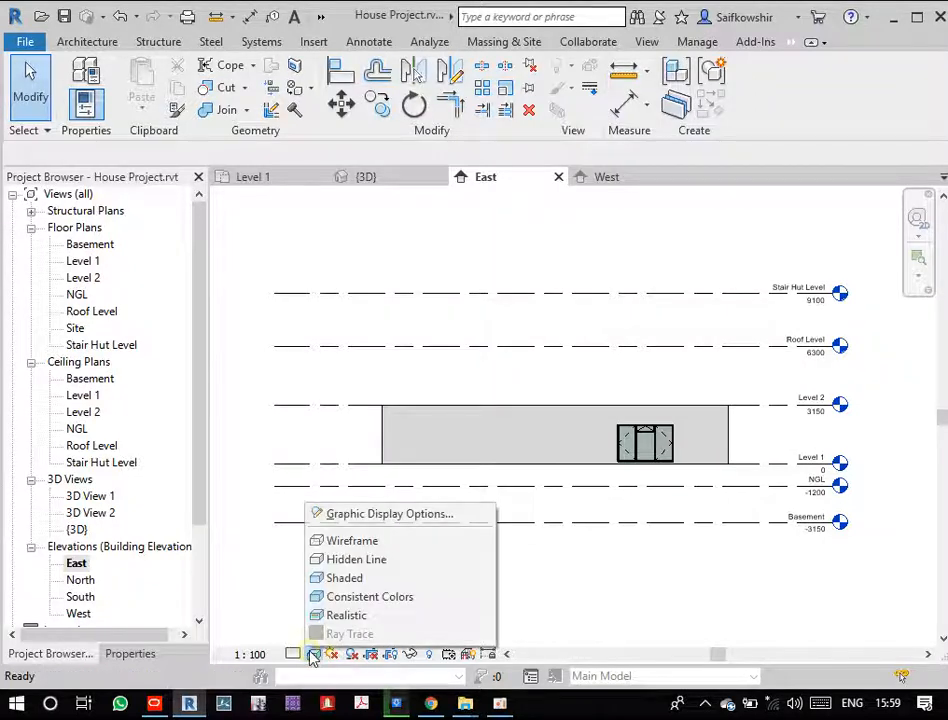
left_click(342, 614)
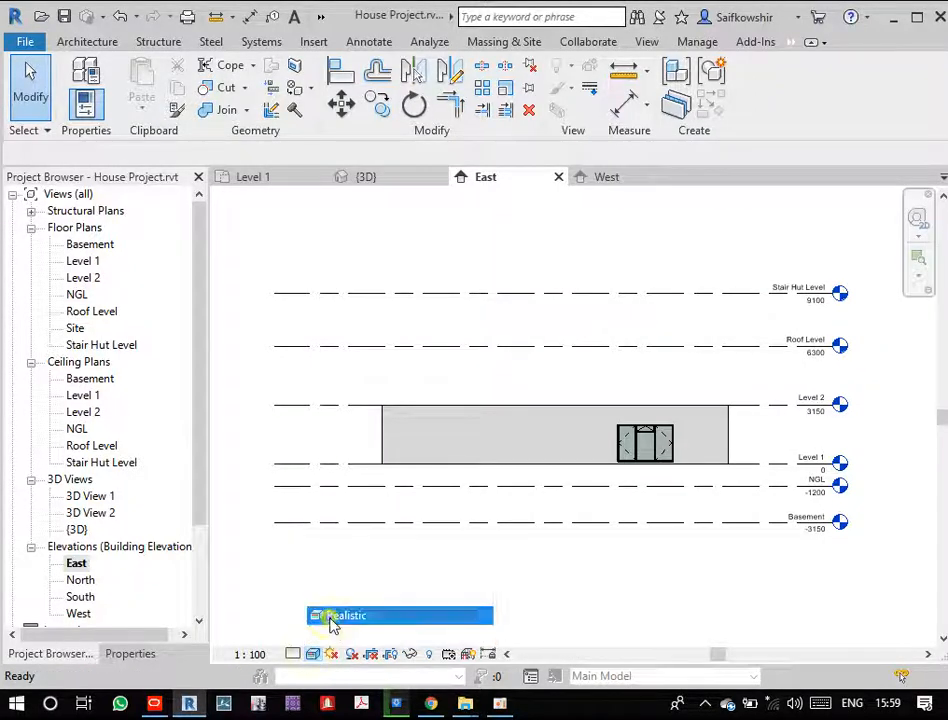
left_click(293, 654)
left_click(310, 633)
left_click(311, 655)
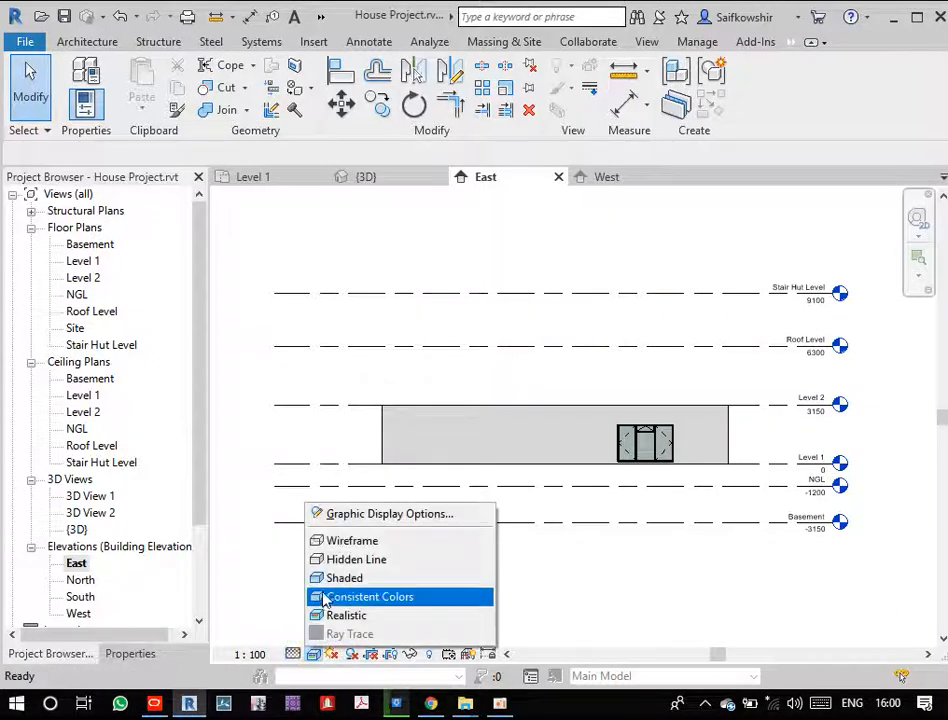
left_click(338, 560)
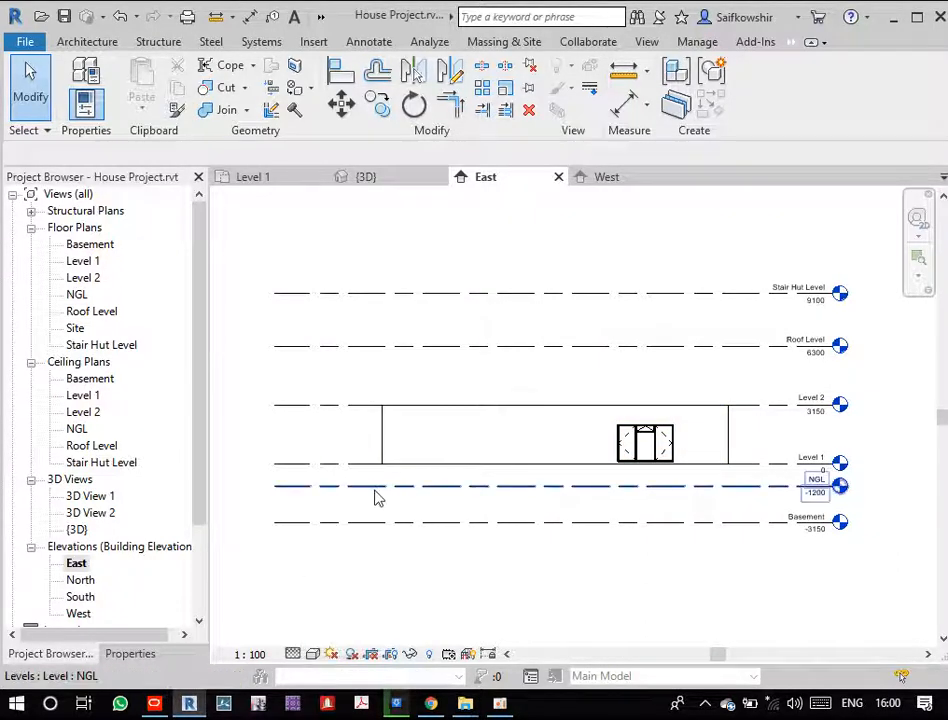
- Return to the Level 1 floor plan and show the whole house
left_click(90, 261)
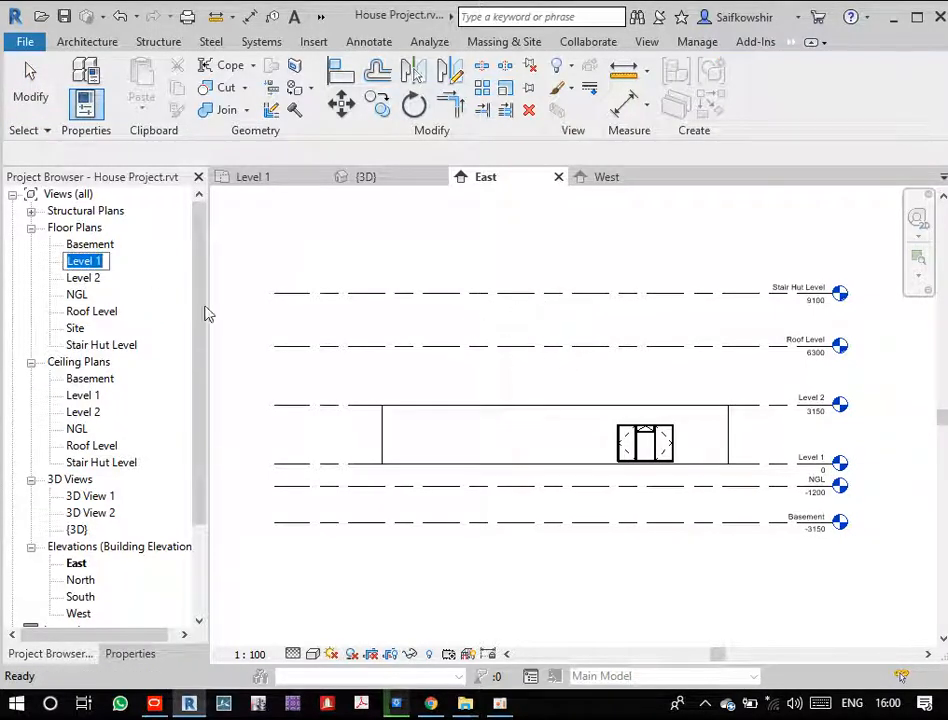
left_click(350, 248)
double_click(88, 261)
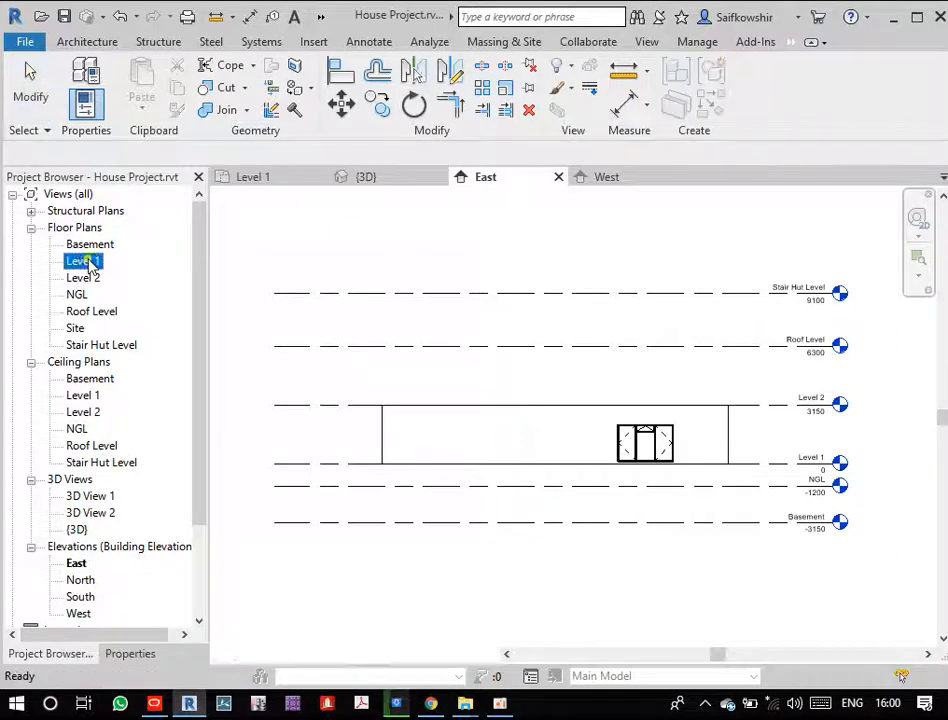
scroll(425, 459, "down", 3)
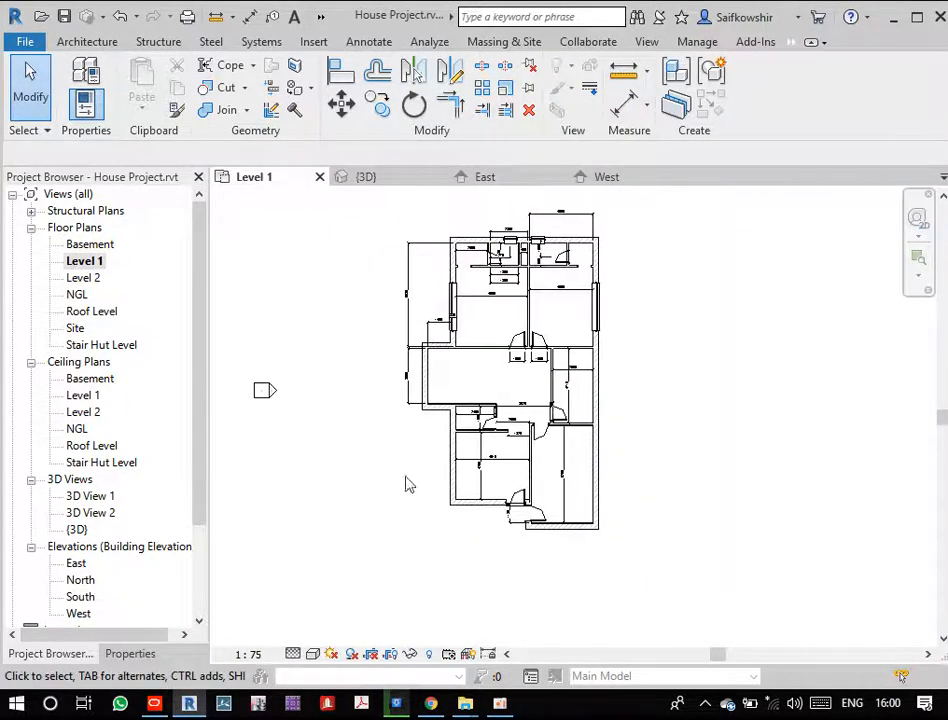
- Duplicate the 350mm Thick Wall type of the exterior wall beside the 4615 mm wide room as a new type named B
left_click(450, 480)
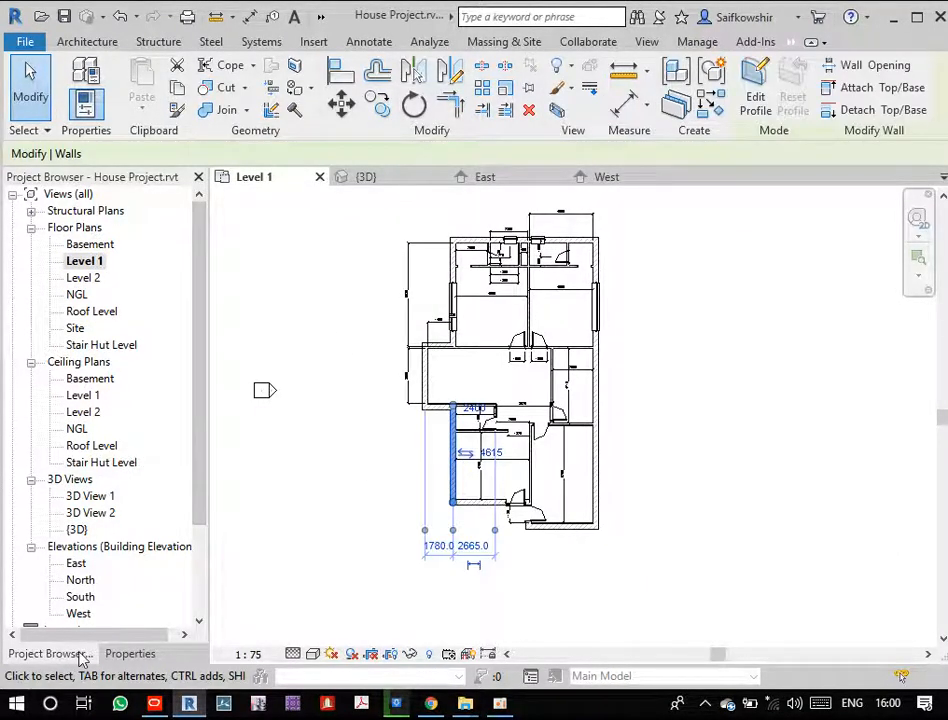
left_click(140, 653)
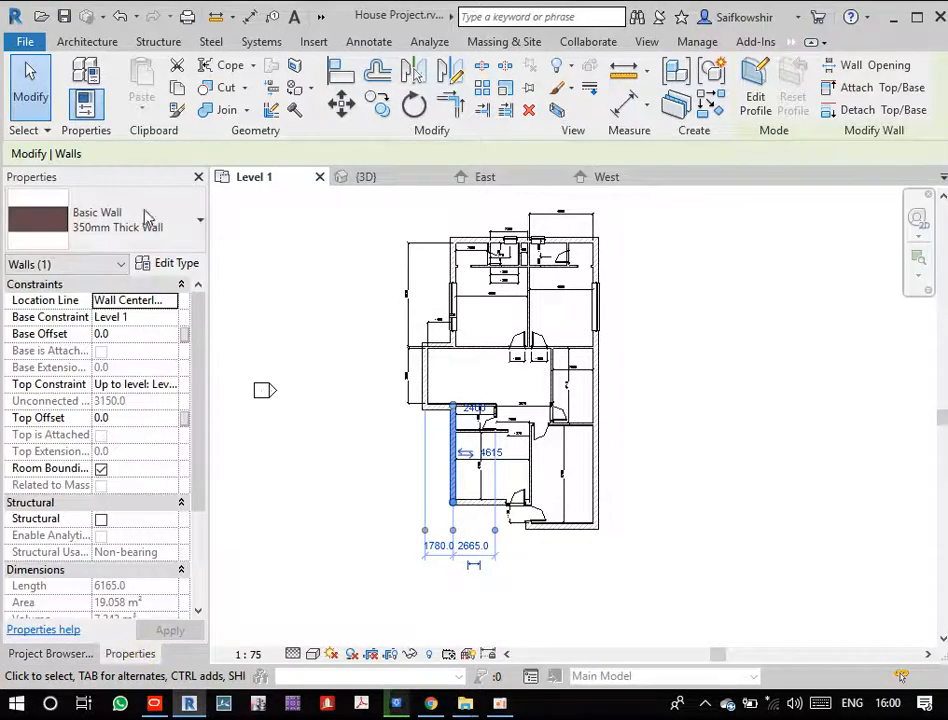
left_click(172, 264)
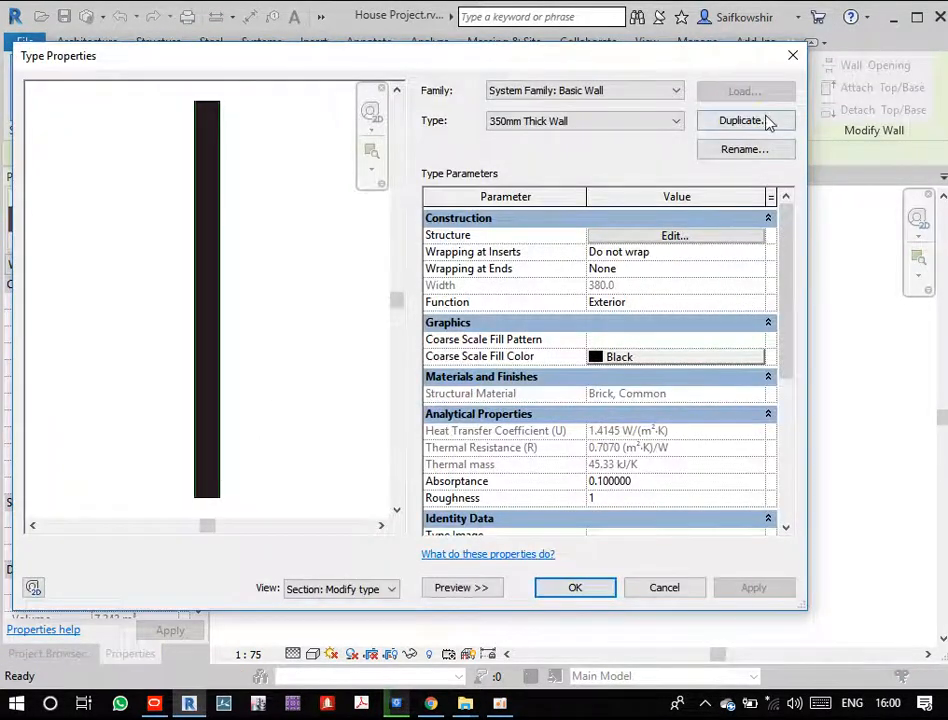
left_click(766, 120)
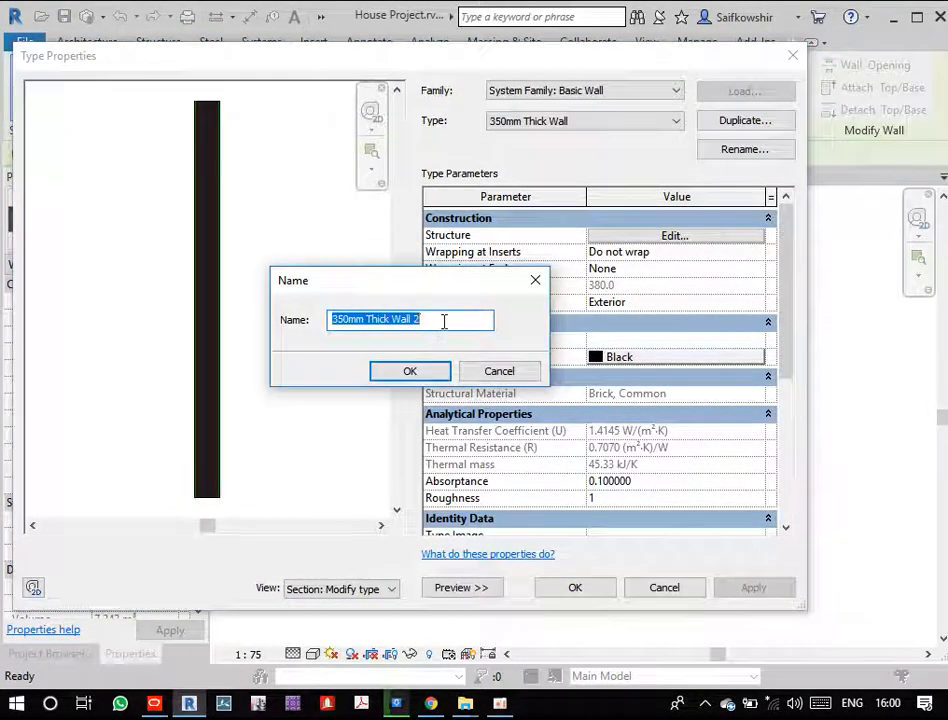
type("B")
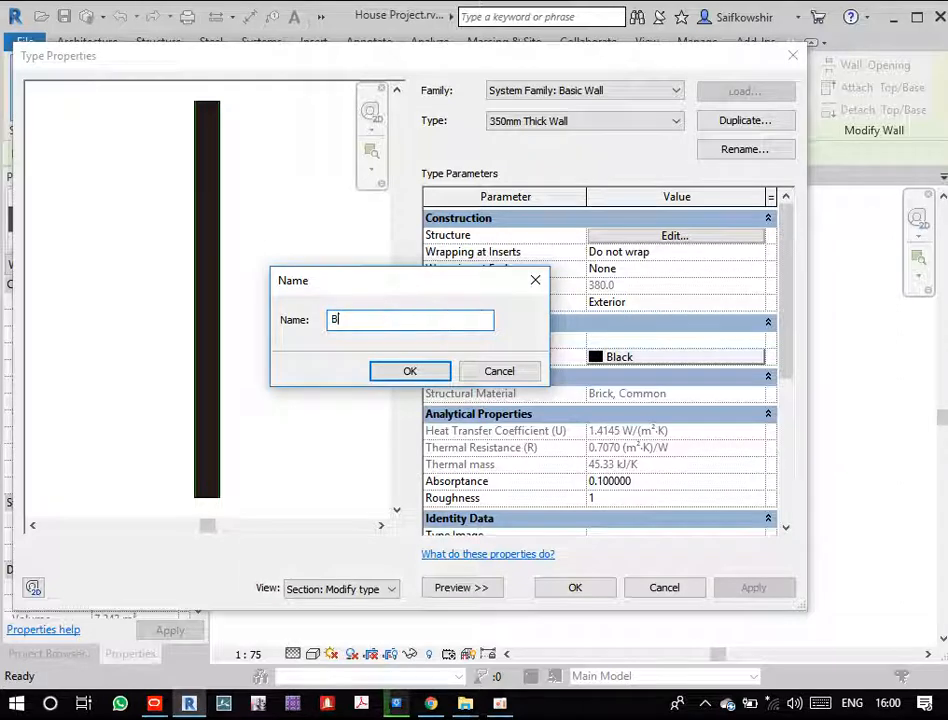
left_click(428, 369)
- Delete the exterior and interior plaster layers from wall type B, keeping only the brick core, and apply the type to the wall
left_click(677, 237)
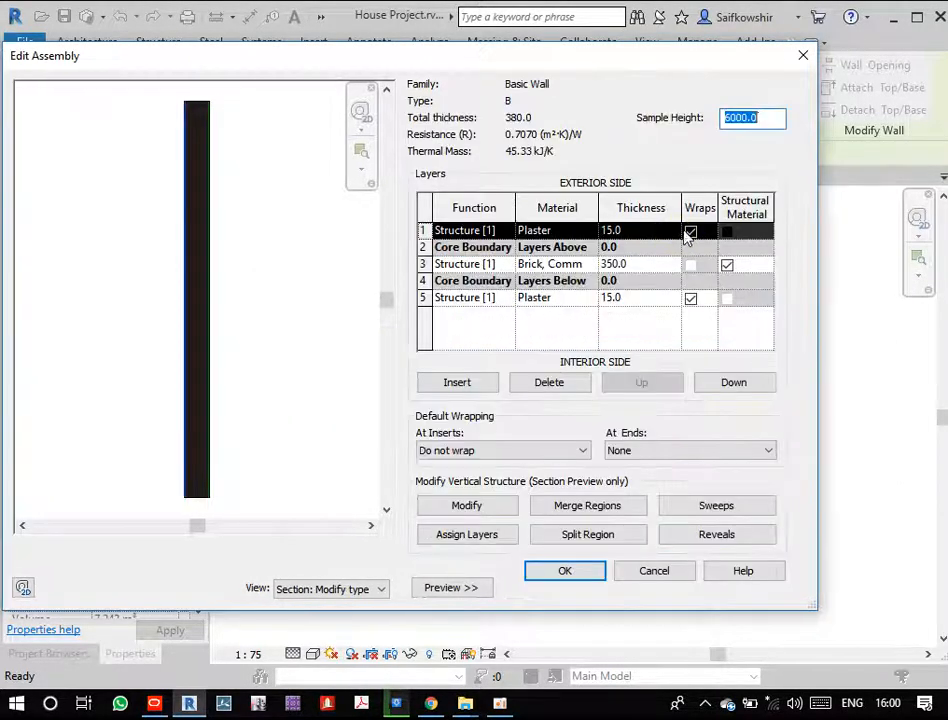
left_click(550, 383)
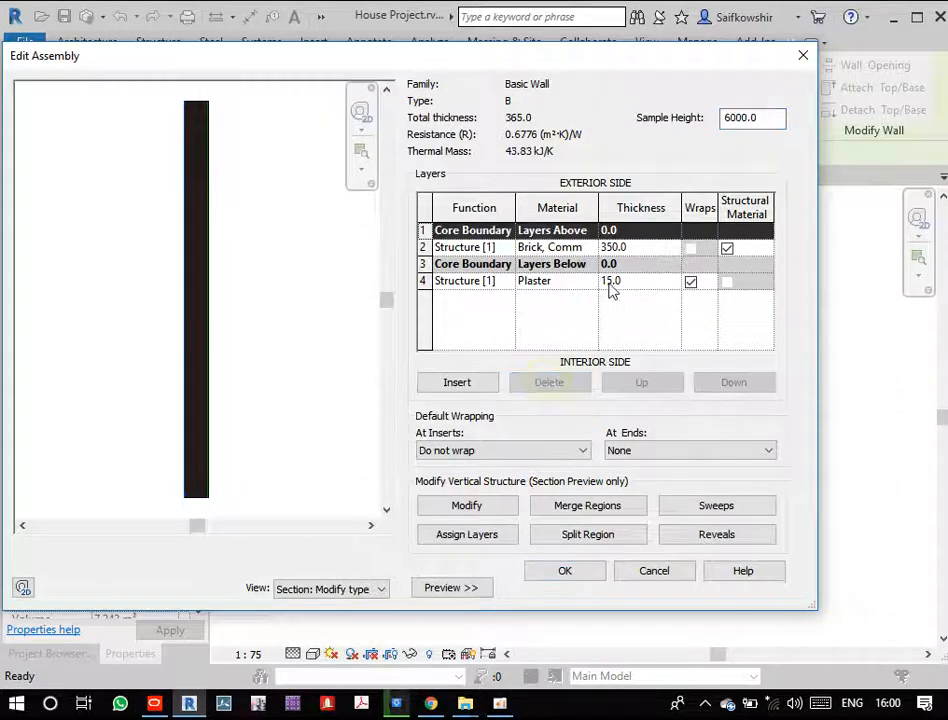
left_click(607, 281)
left_click(546, 384)
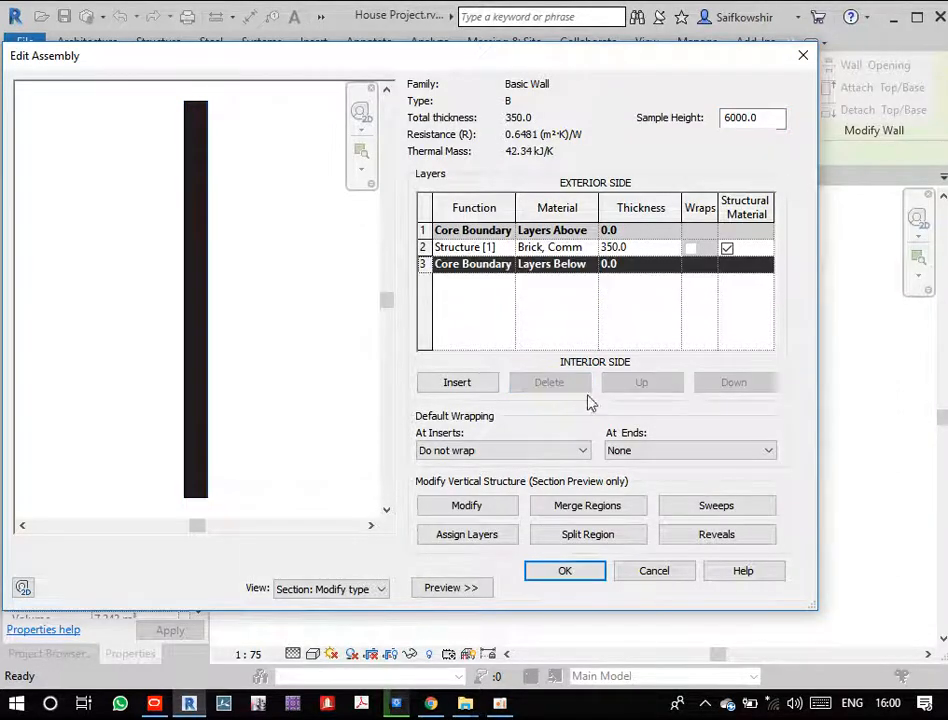
left_click(566, 572)
left_click(575, 588)
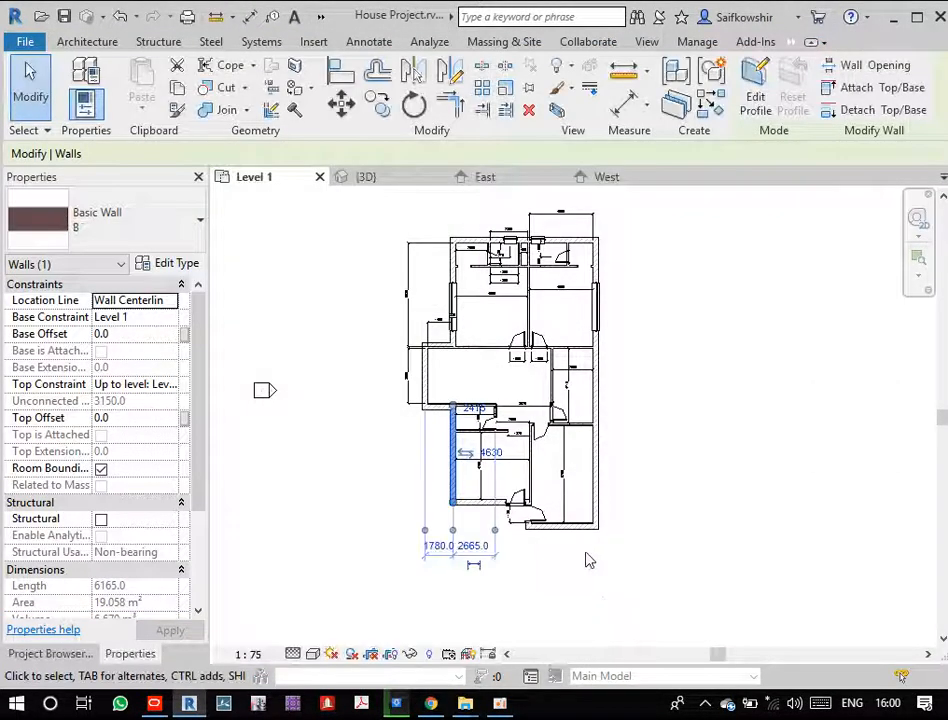
left_click(360, 508)
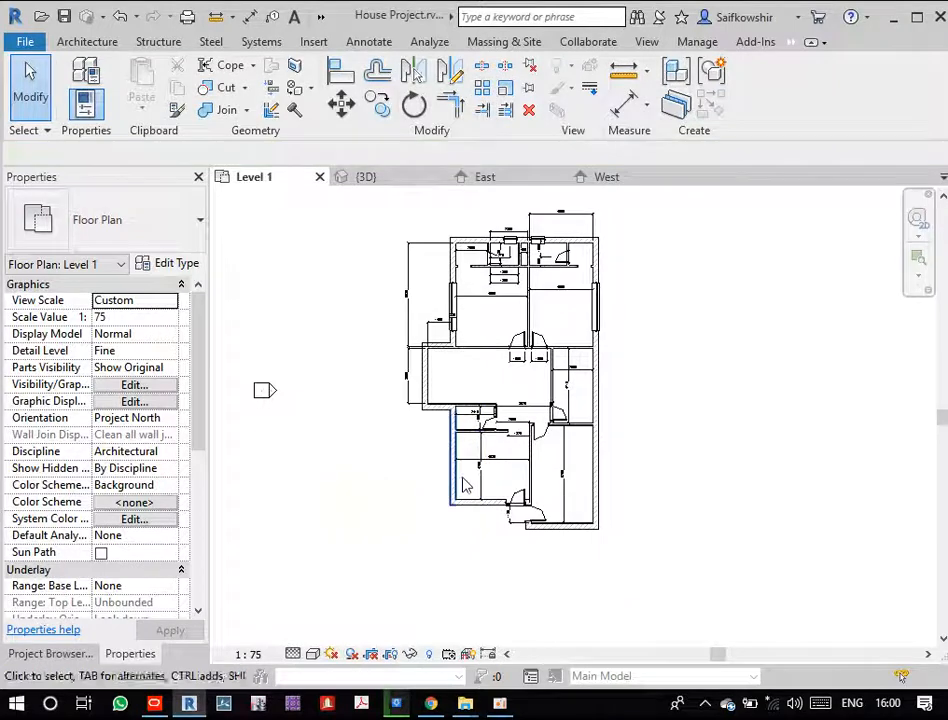
left_click(273, 393)
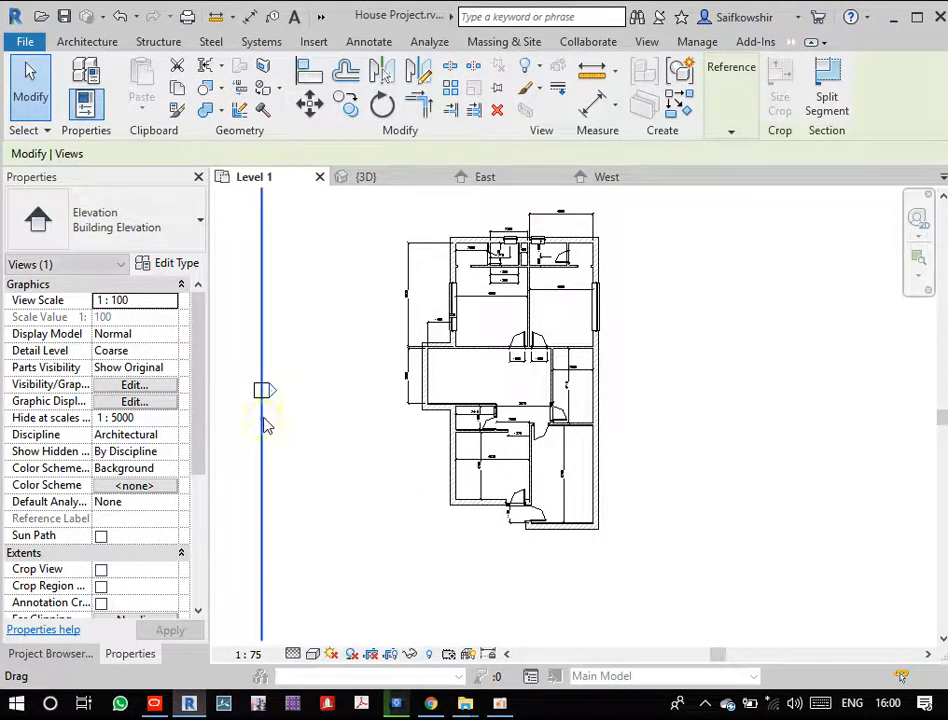
right_click(265, 422)
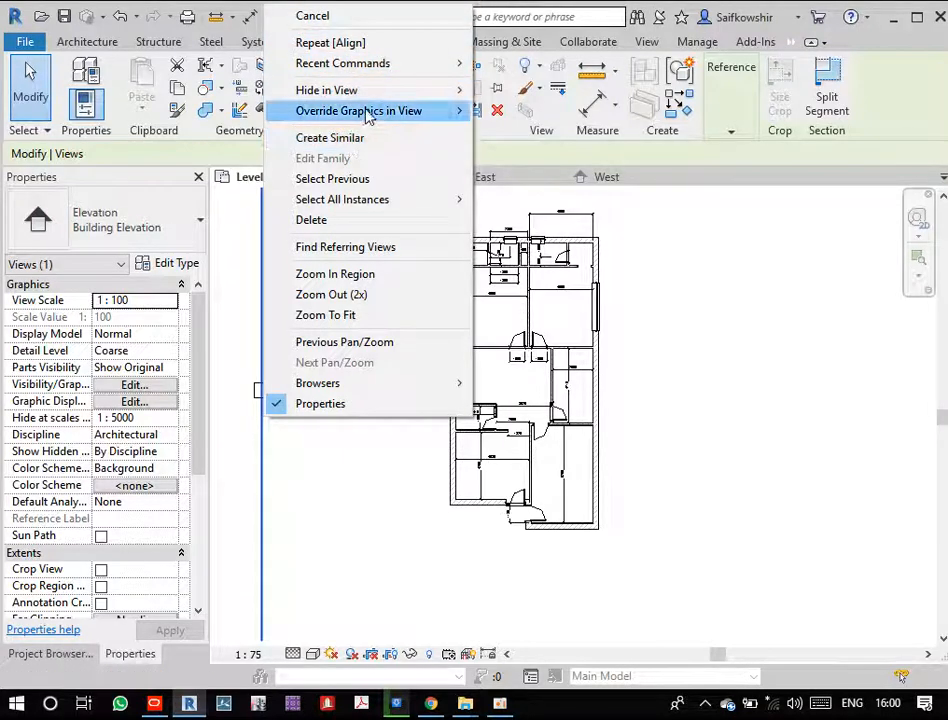
left_click(352, 478)
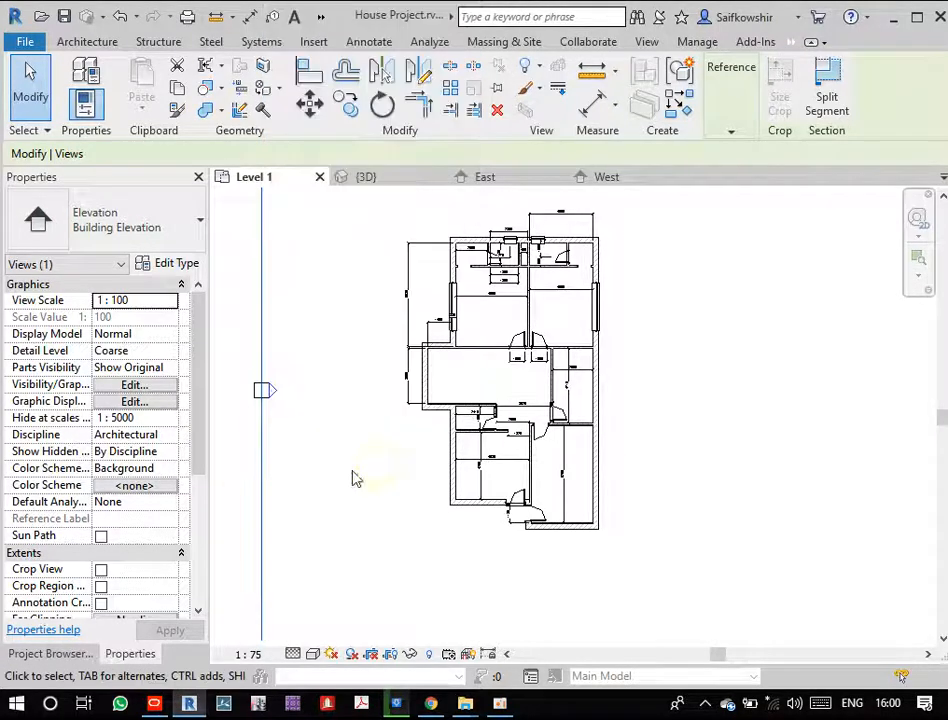
right_click(266, 478)
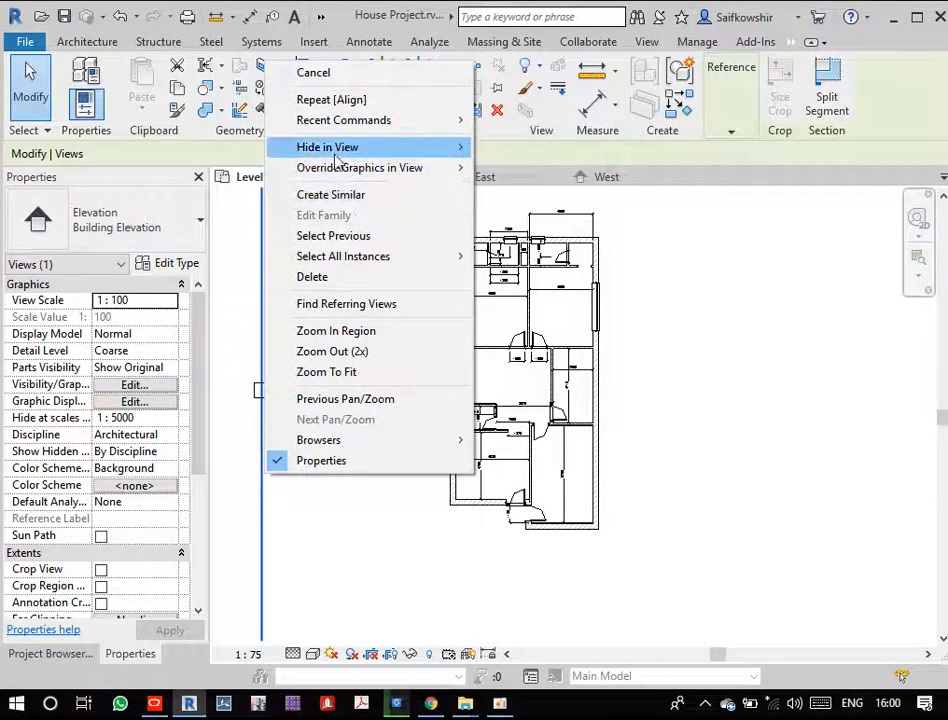
mouse_move(368, 170)
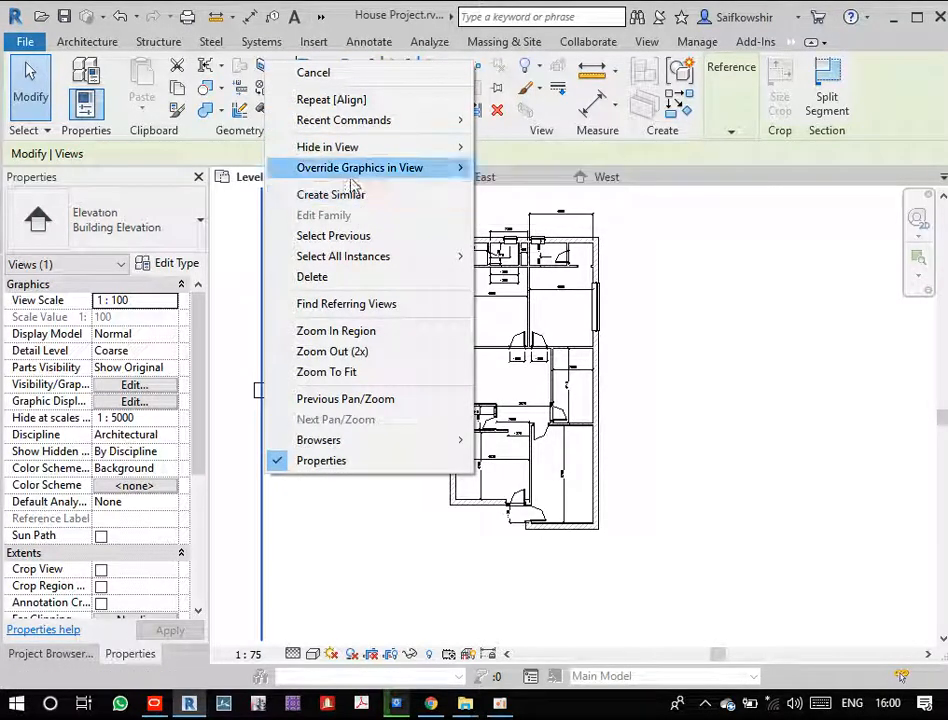
mouse_move(370, 120)
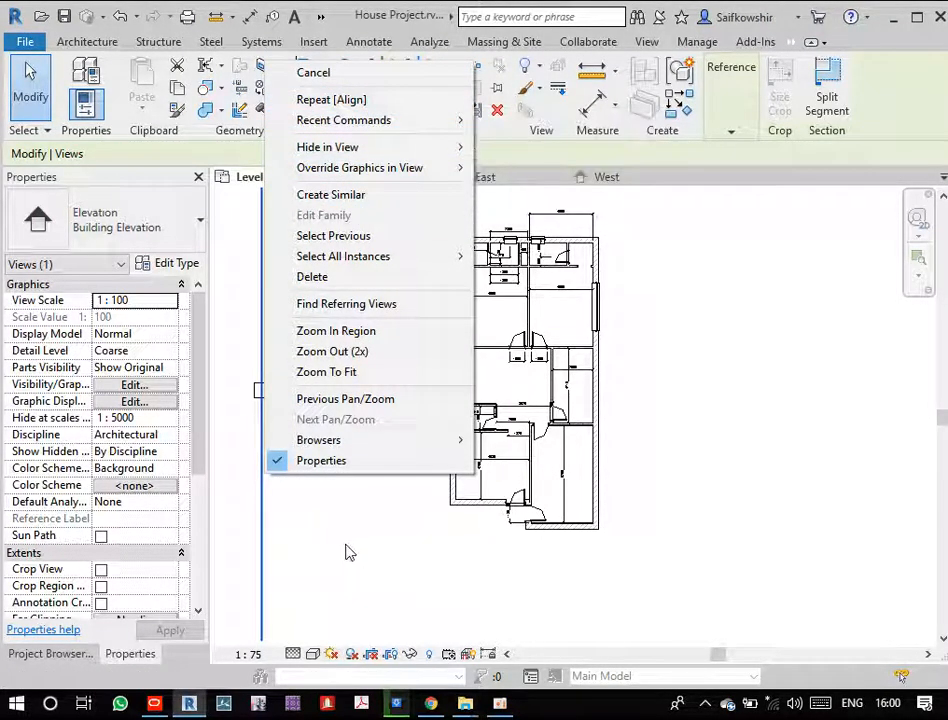
left_click(316, 545)
left_click(368, 532)
- Open the West elevation view from its elevation marker on the Level 1 plan
scroll(401, 497, "down", 1)
scroll(370, 495, "down", 1)
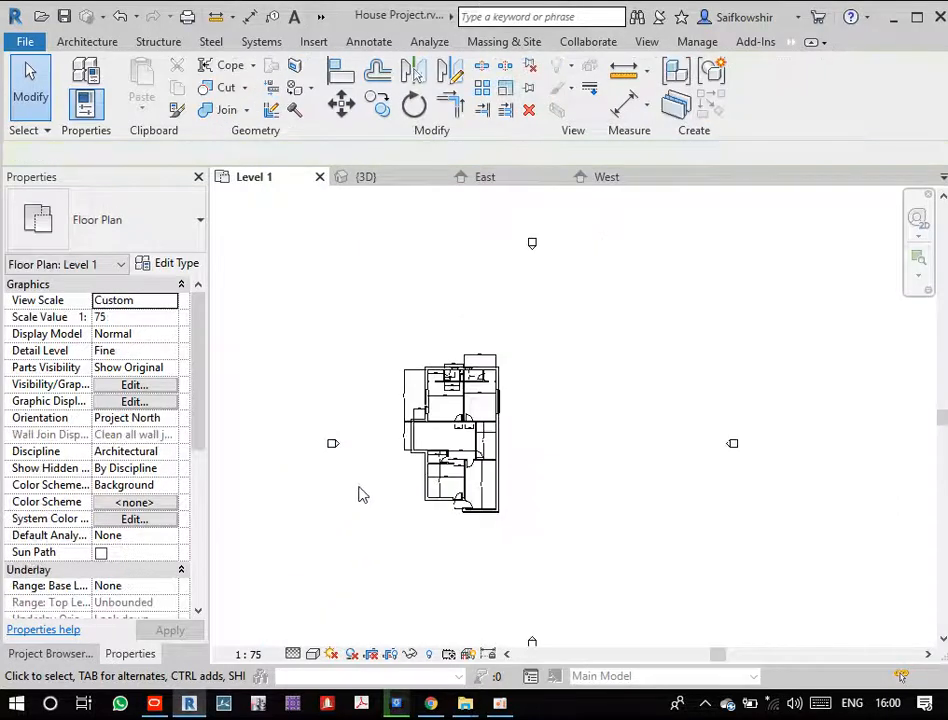
scroll(332, 444, "up", 4)
left_click(345, 443)
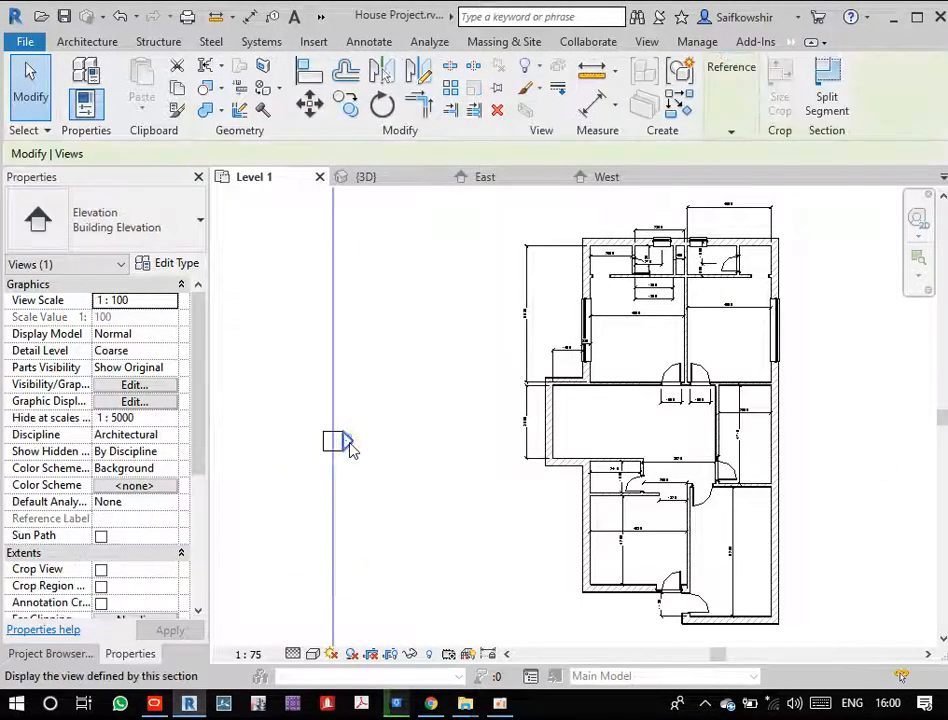
right_click(348, 445)
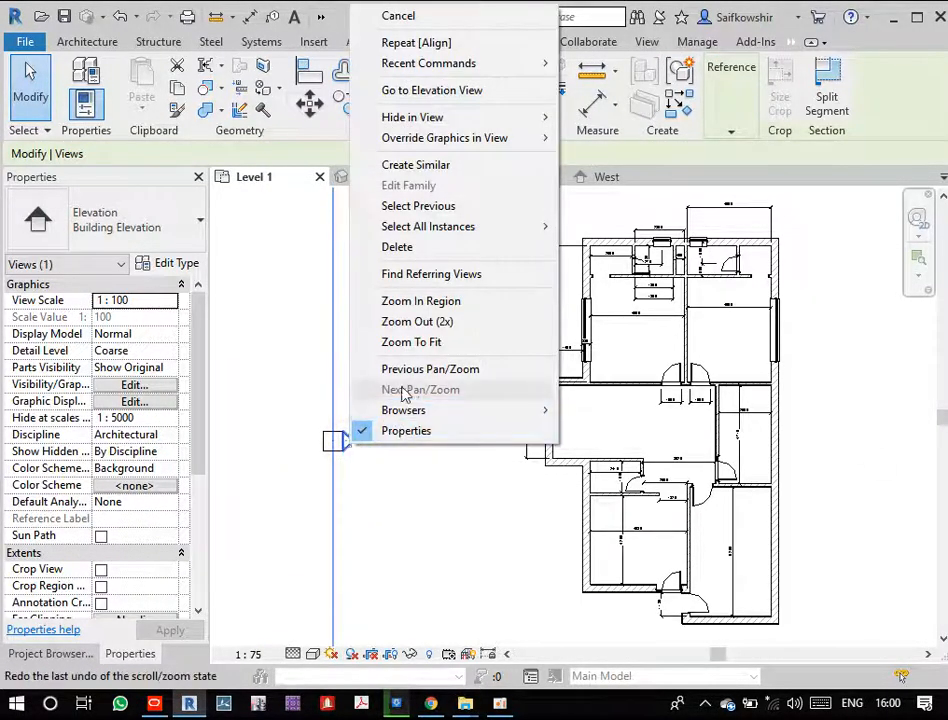
left_click(461, 89)
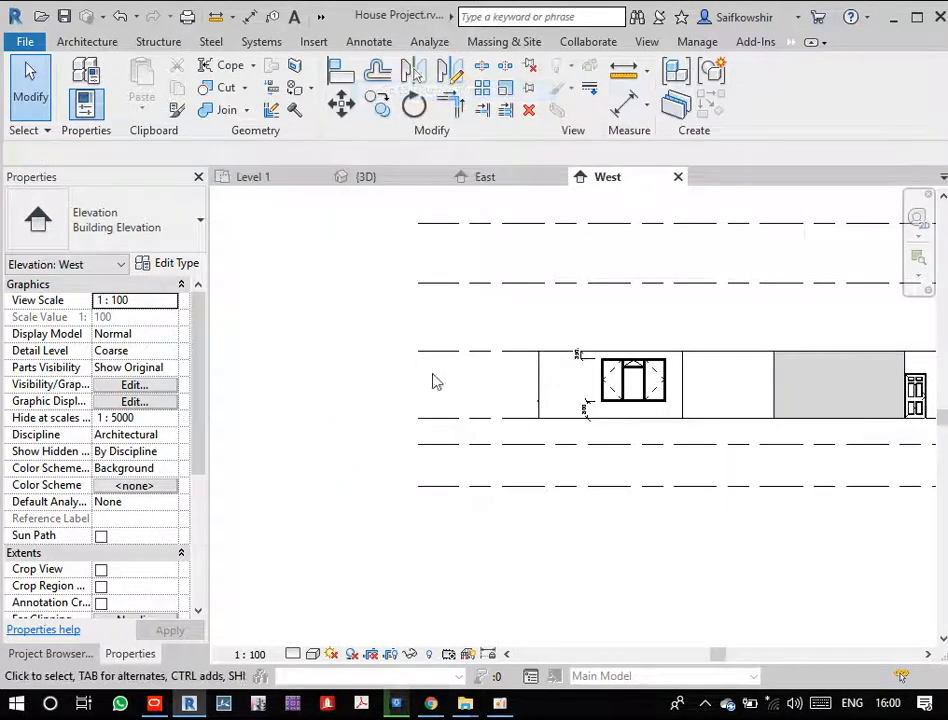
- Examine the surface pattern of the type B brick wall beside the door in the West elevation
middle_click_drag(788, 427, 650, 421)
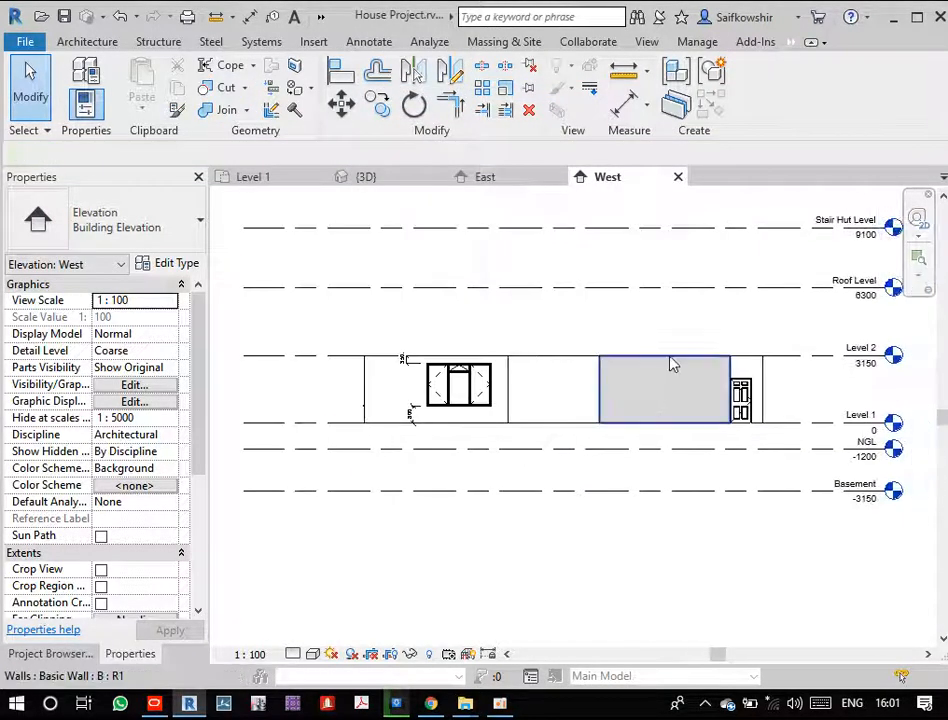
scroll(682, 385, "up", 2)
scroll(680, 382, "up", 2)
scroll(615, 465, "up", 1)
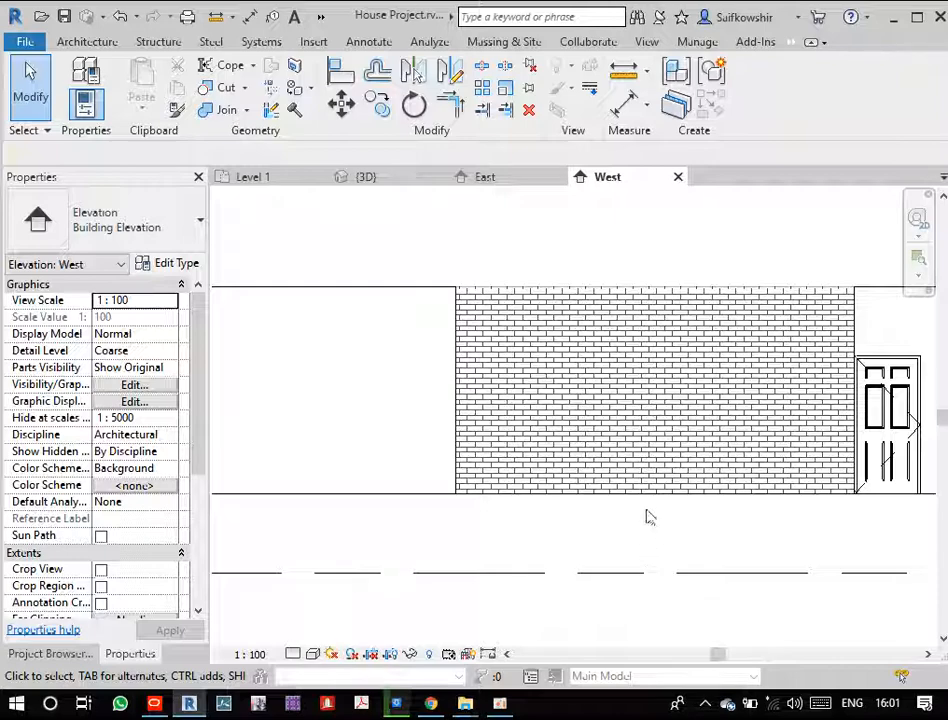
scroll(592, 525, "up", 1)
left_click(573, 537)
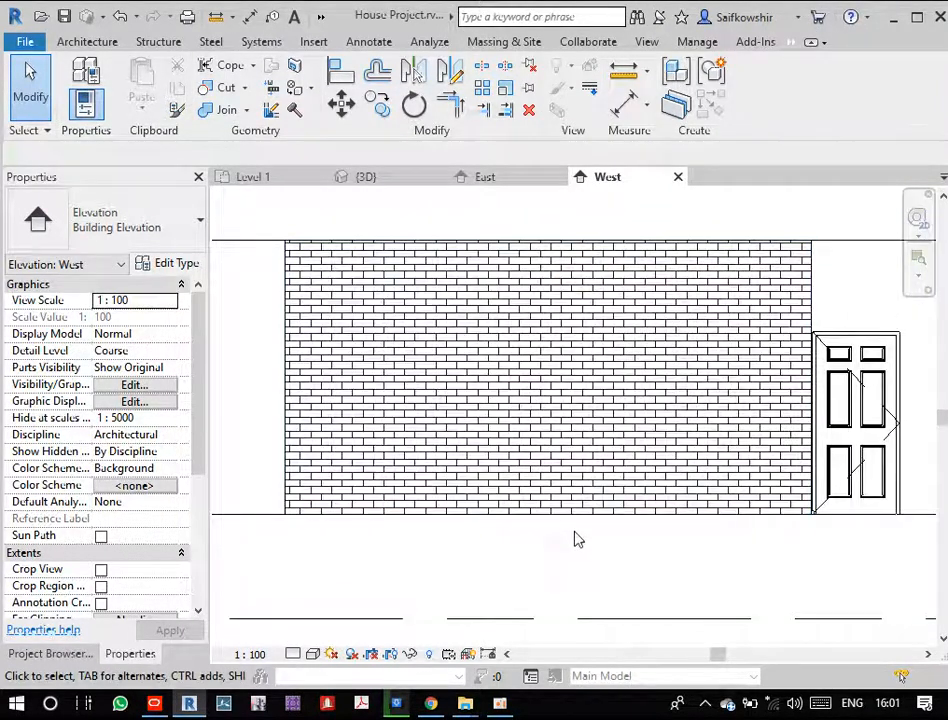
scroll(573, 537, "up", 1)
- Set the West elevation's visual style to Realistic and its detail level to Fine
left_click(314, 655)
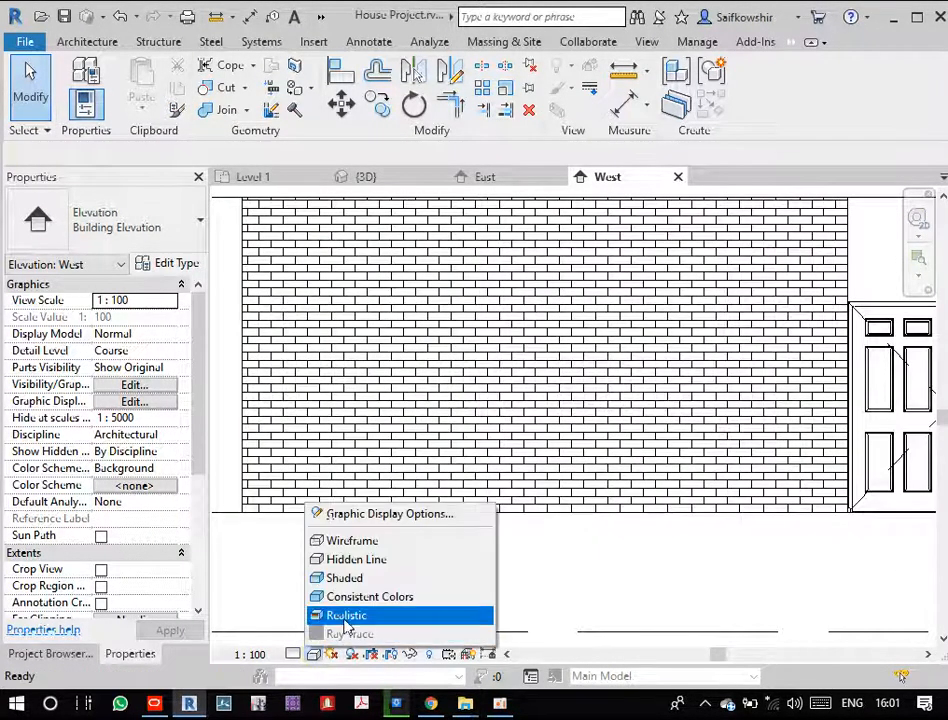
left_click(346, 617)
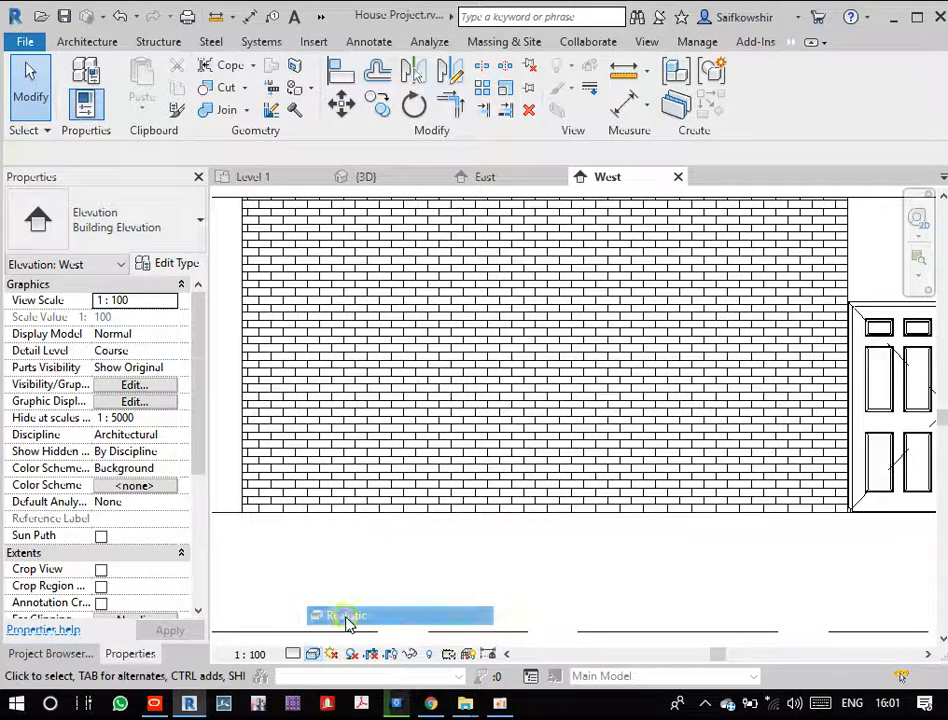
scroll(500, 590, "up", 1)
middle_click_drag(508, 573, 522, 660)
scroll(518, 583, "up", 3)
scroll(517, 583, "down", 3)
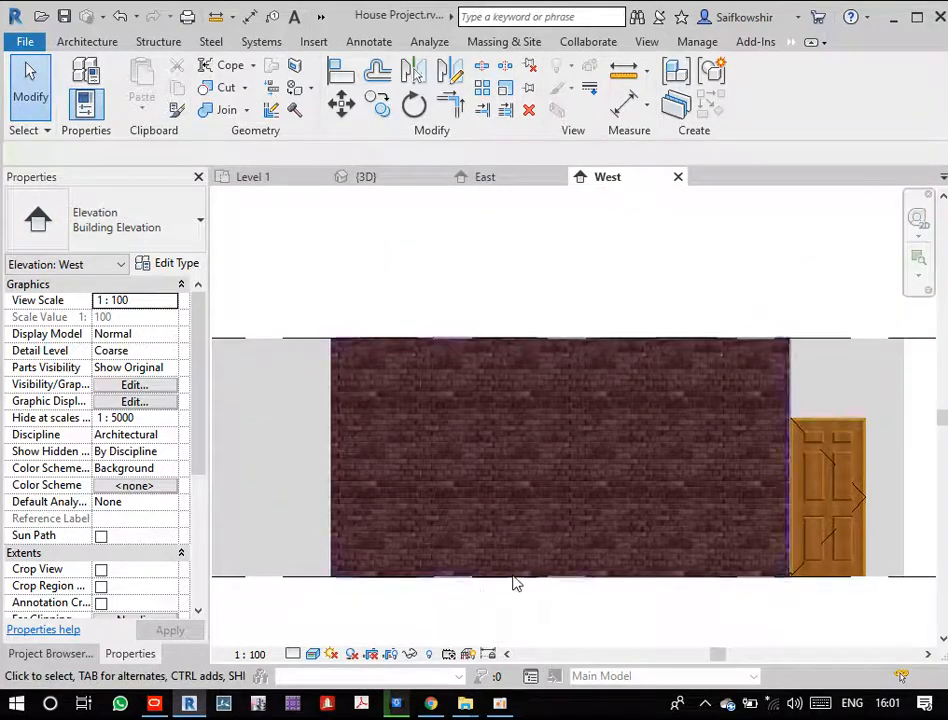
middle_click_drag(516, 583, 663, 591)
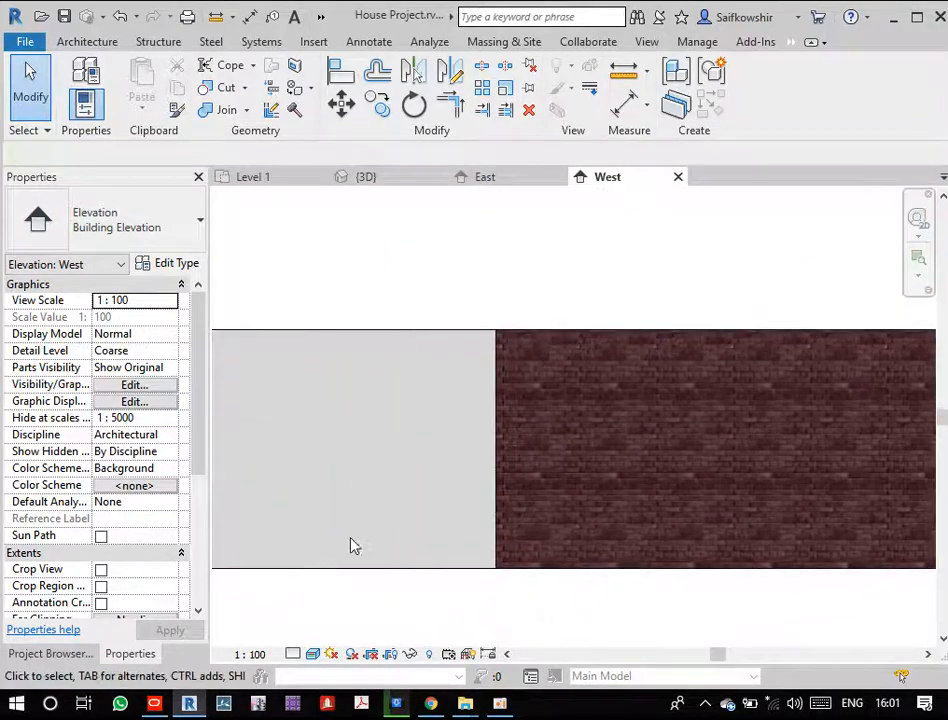
left_click(292, 654)
left_click(311, 629)
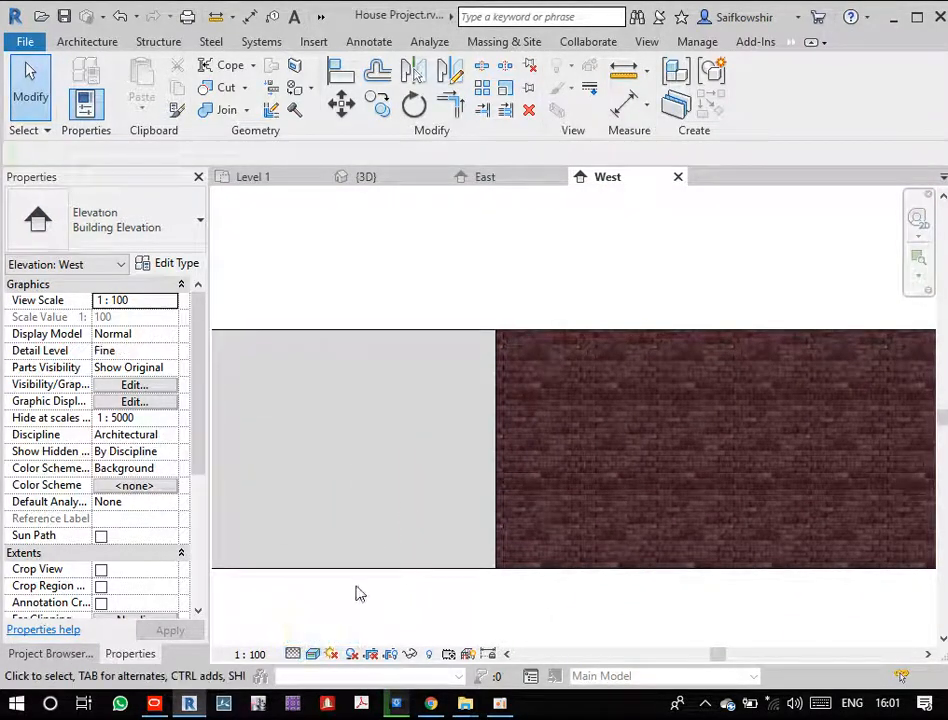
- Compare the brick wall in the Wireframe, Hidden Line and Shaded visual styles, ending on Realistic
left_click(312, 655)
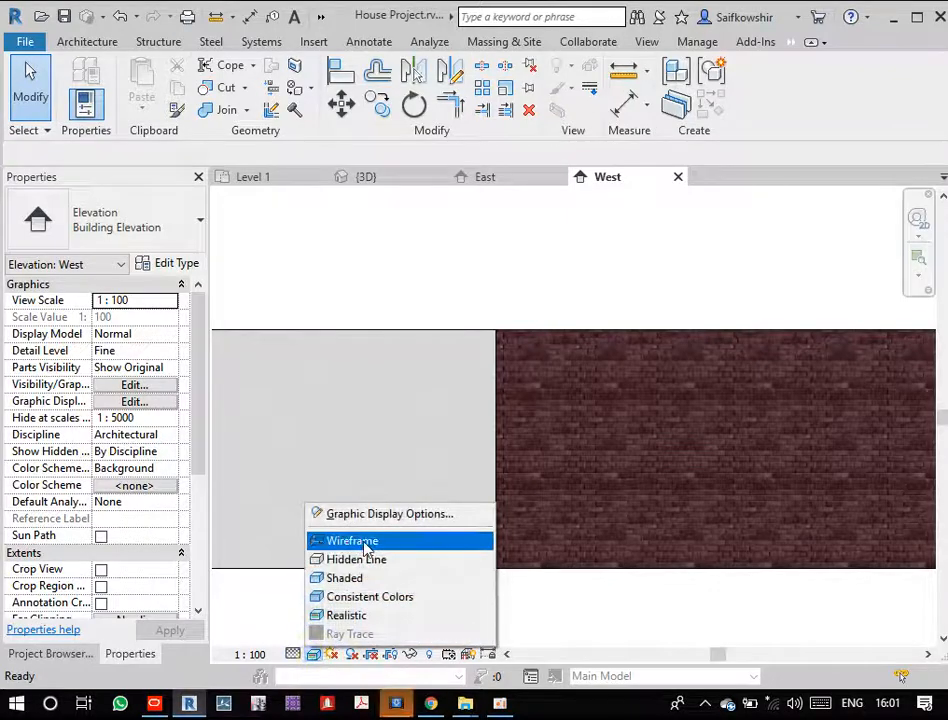
left_click(366, 542)
left_click(312, 655)
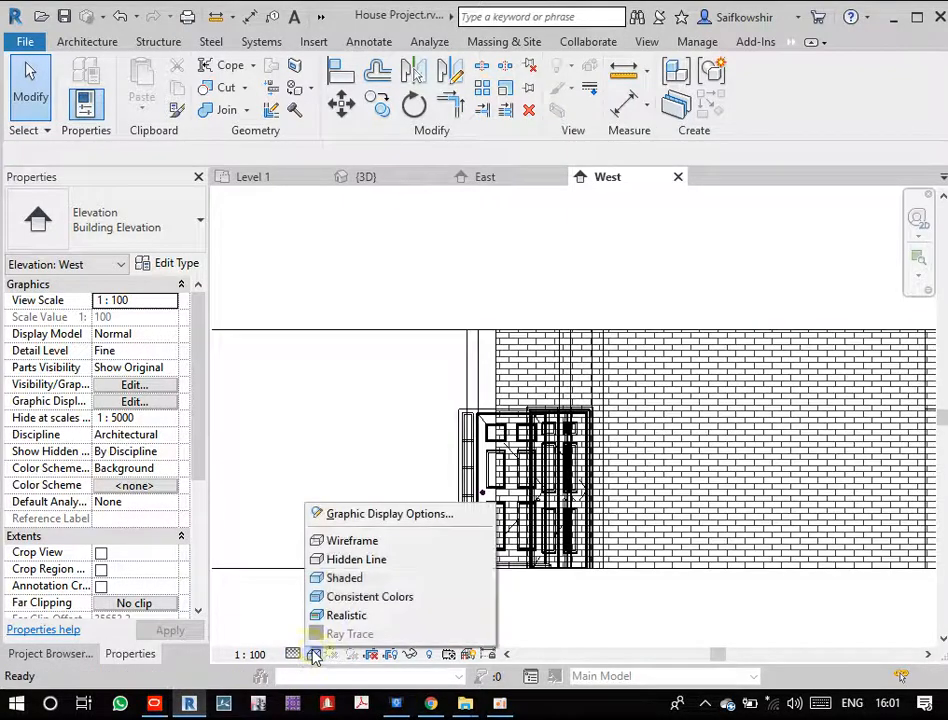
left_click(350, 557)
left_click(312, 655)
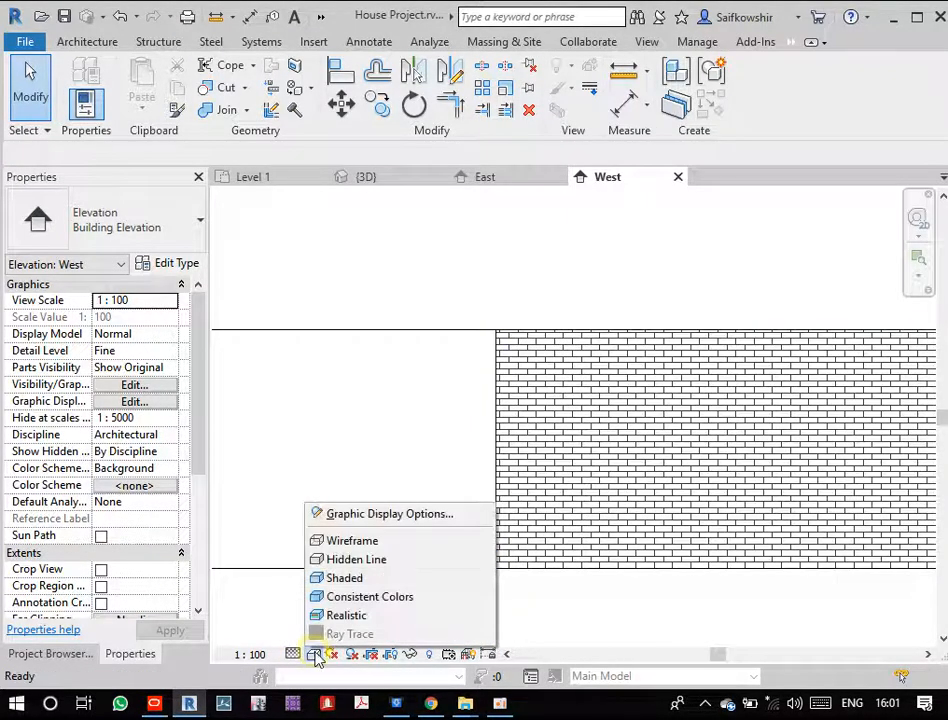
left_click(348, 580)
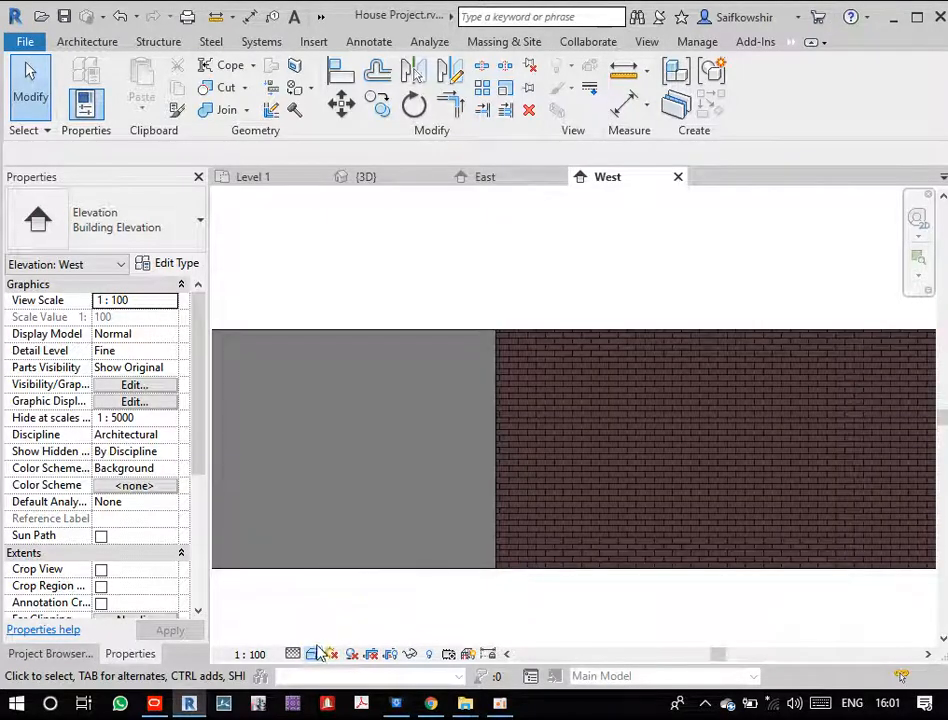
left_click(312, 655)
left_click(345, 615)
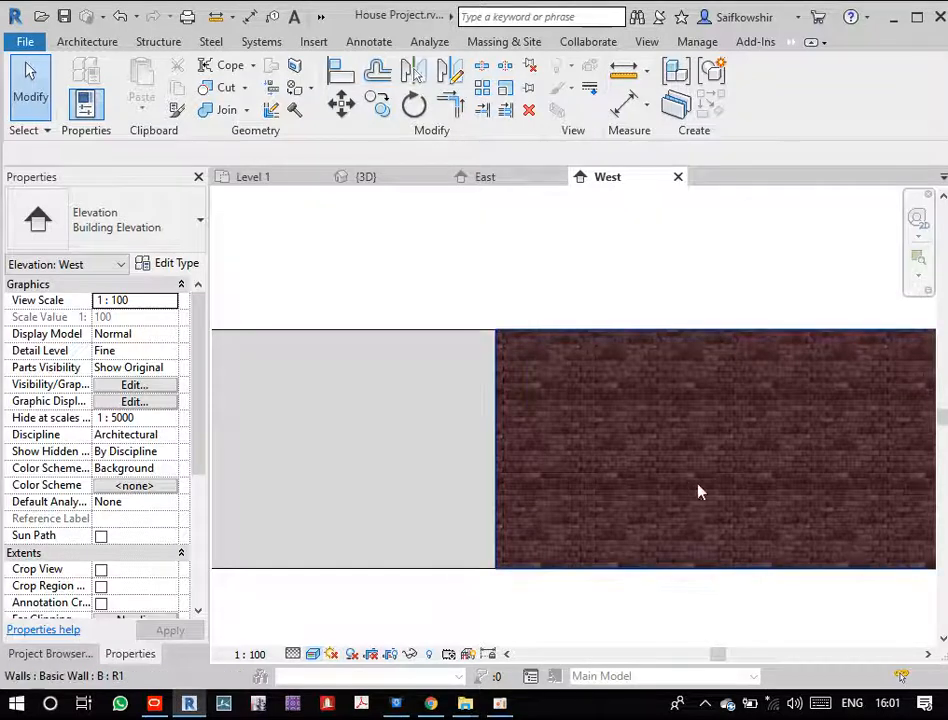
- Return to the Level 1 floor plan and locate the type B exterior wall beside the 4290 mm deep room
scroll(482, 561, "down", 5)
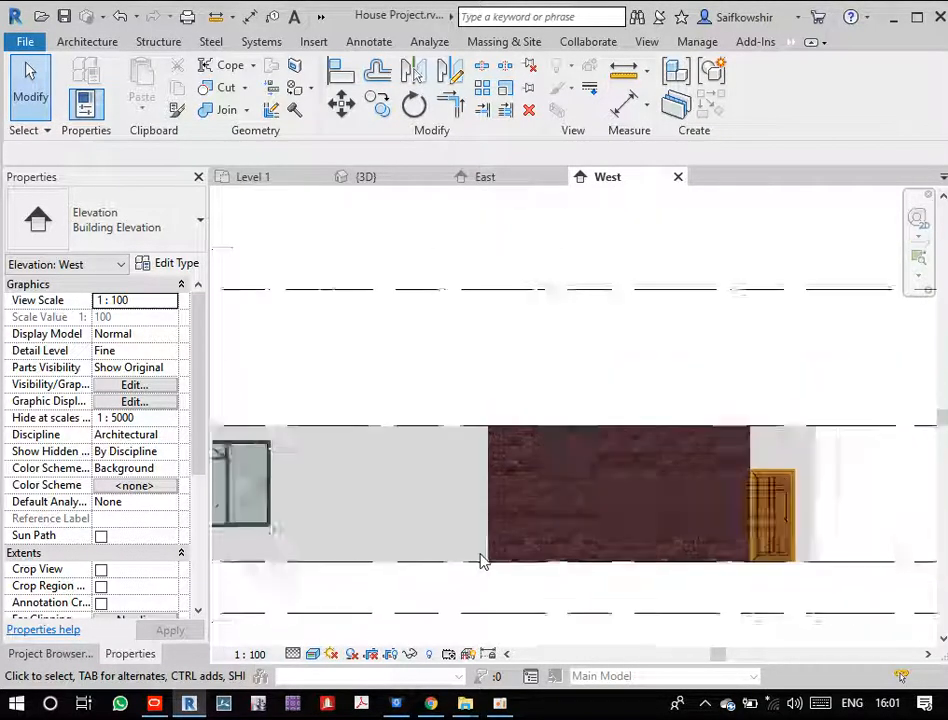
left_click(50, 653)
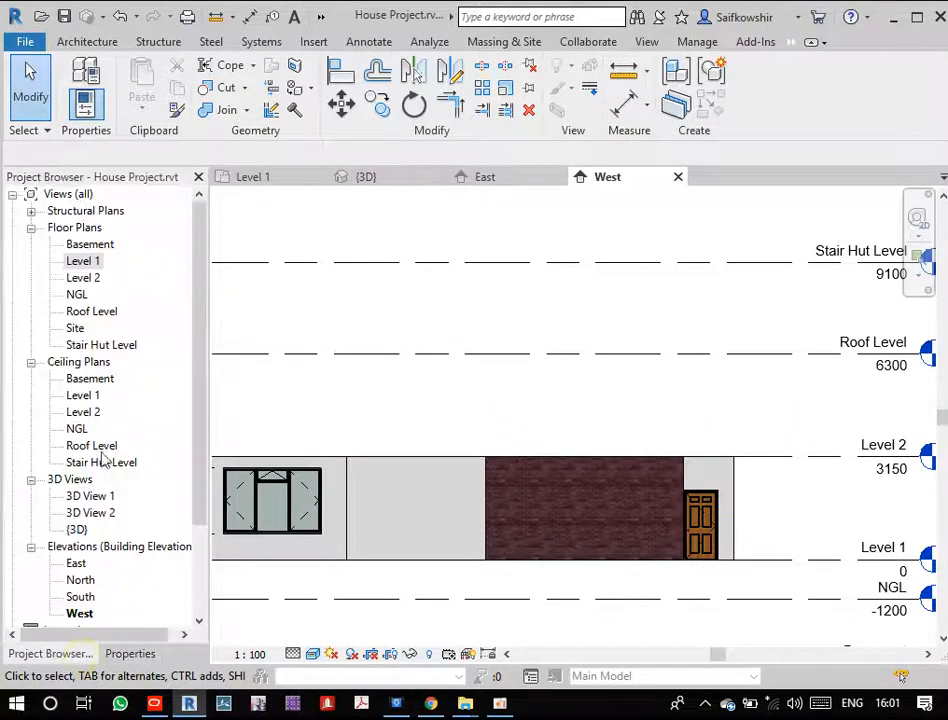
double_click(90, 262)
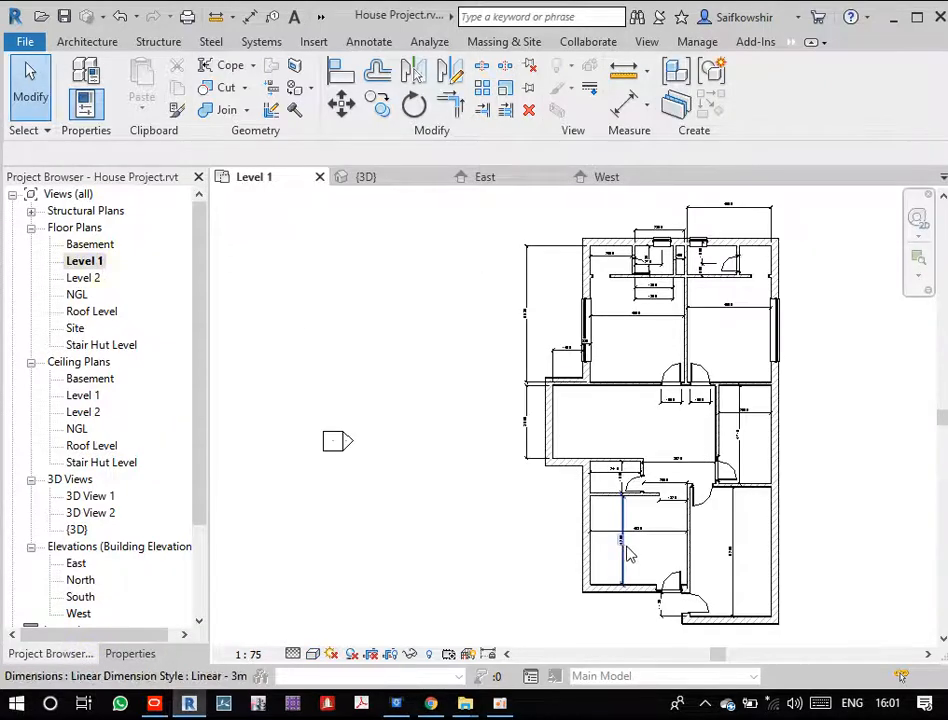
scroll(622, 557, "up", 3)
left_click(567, 558)
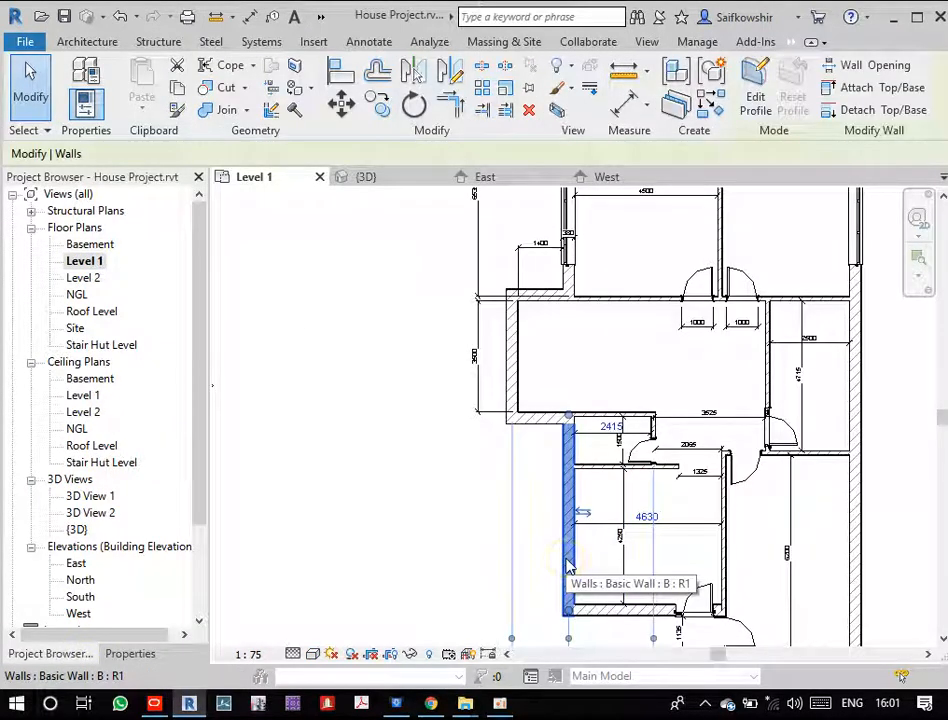
left_click(476, 497)
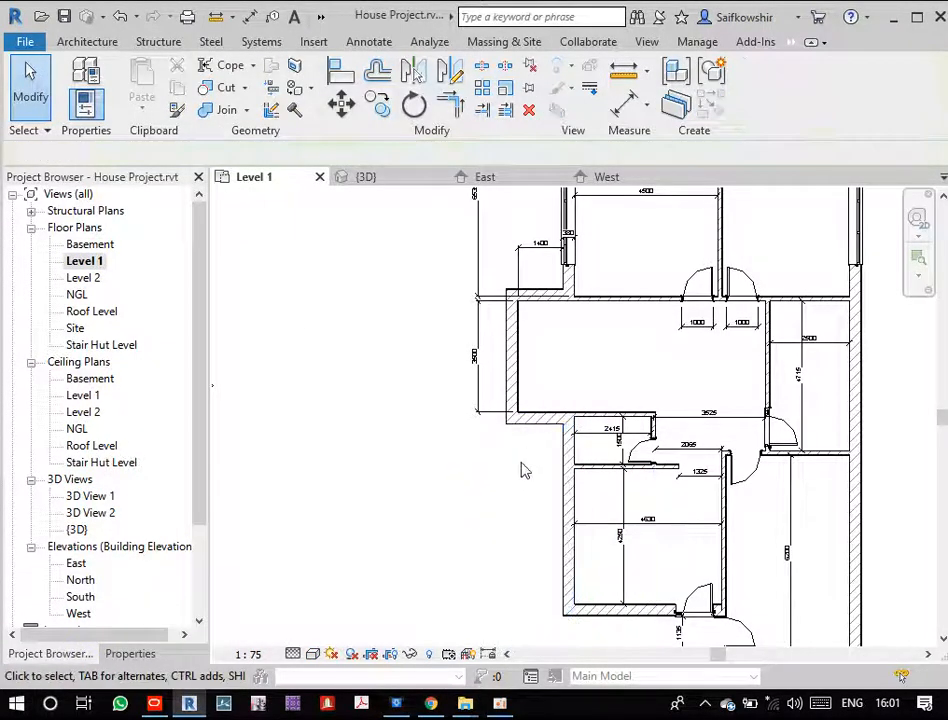
- Match the type B exterior wall to the 350mm Thick Wall type of the exterior wall along the 3500 mm dimension
key("m")
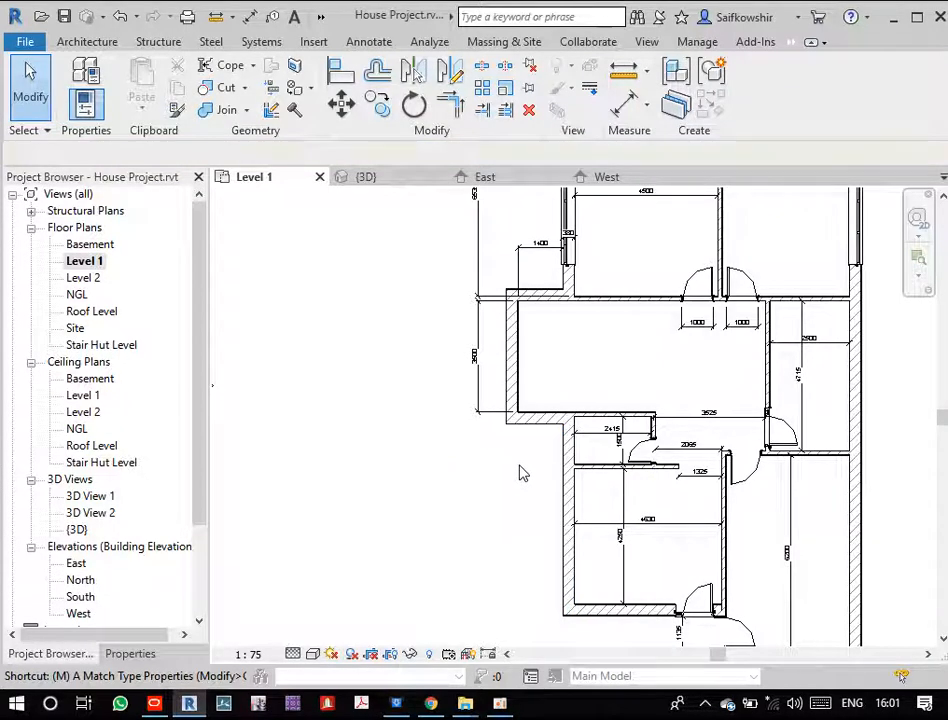
key("a")
left_click(513, 386)
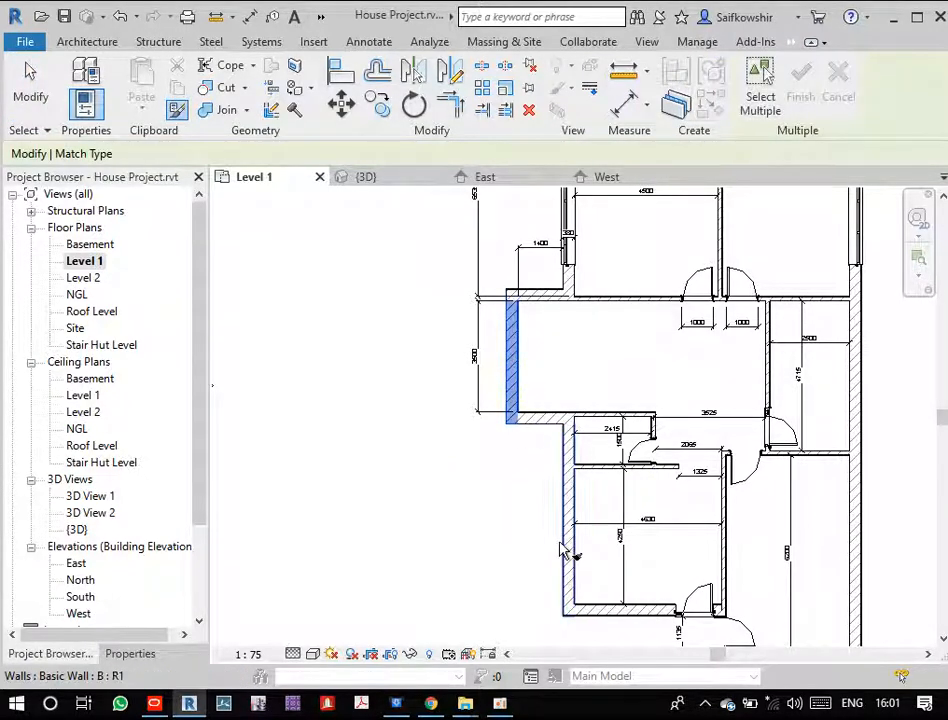
left_click(563, 550)
left_click(29, 86)
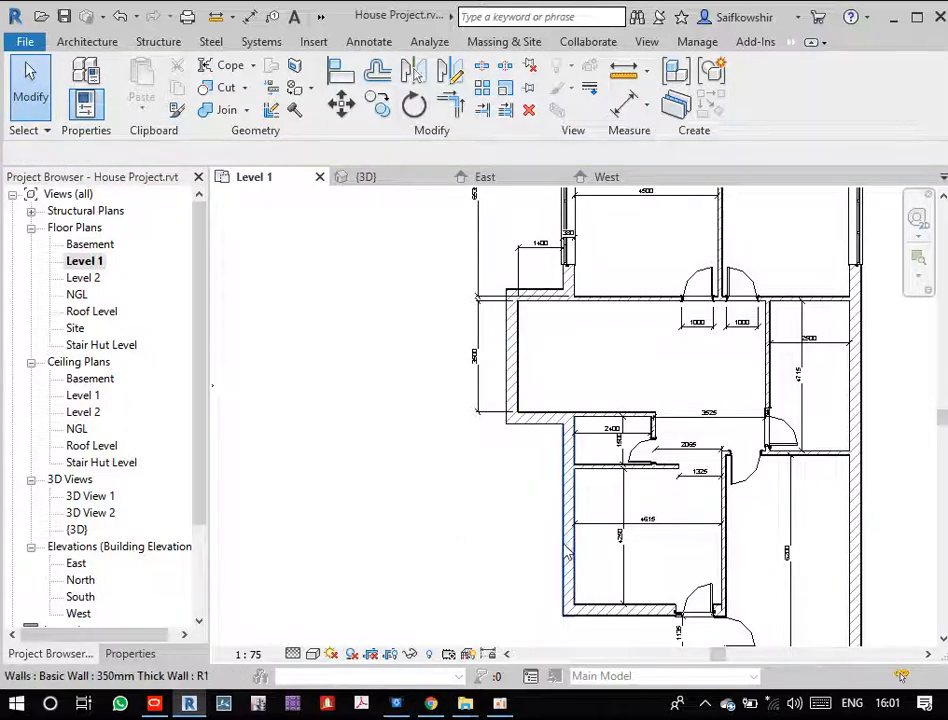
- Set the Level 1 plan's visual style to Realistic and examine the brick texture in the cut walls
left_click(313, 654)
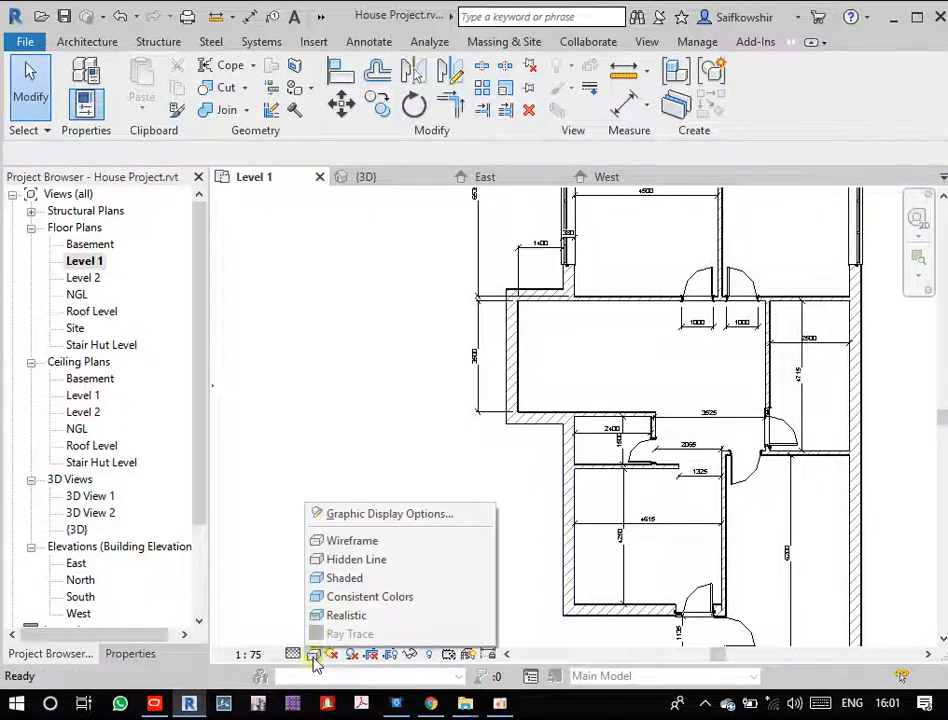
left_click(362, 617)
scroll(617, 487, "up", 10)
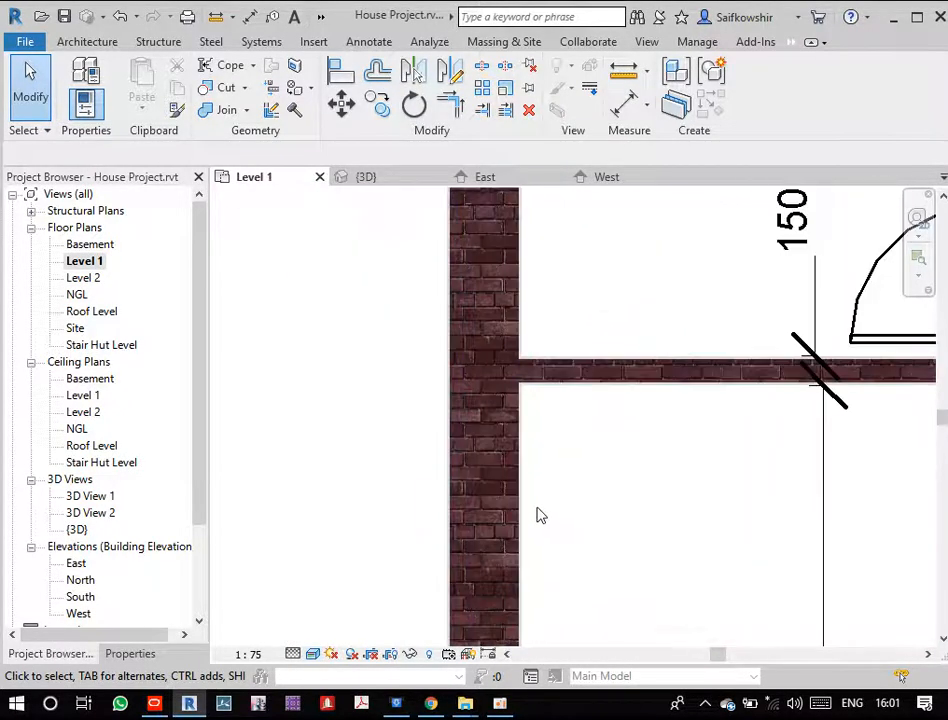
scroll(640, 510, "down", 2)
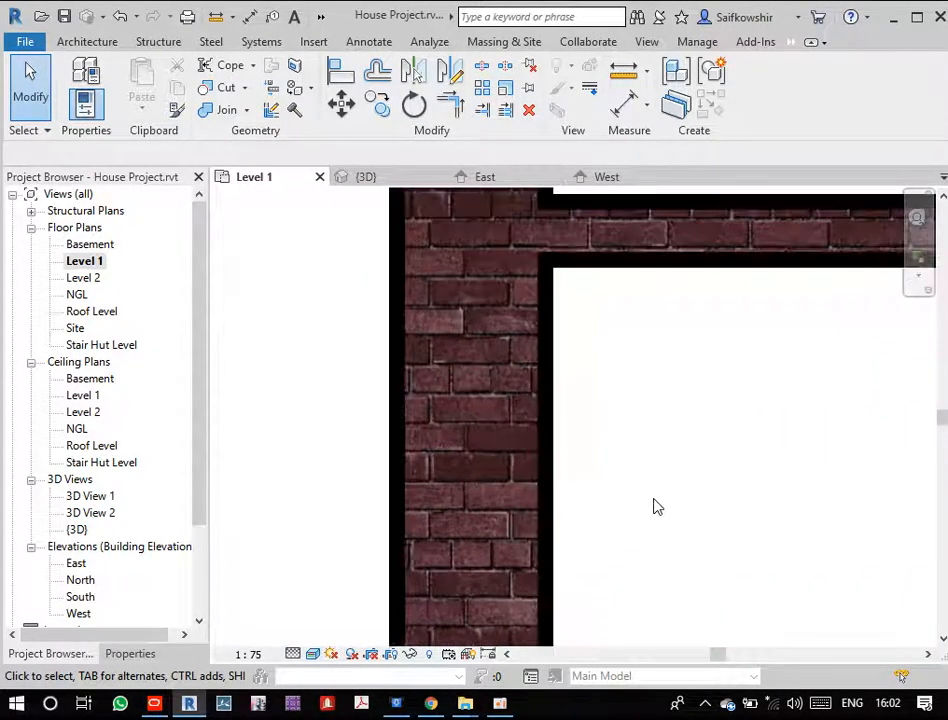
scroll(660, 502, "down", 3)
scroll(660, 501, "down", 4)
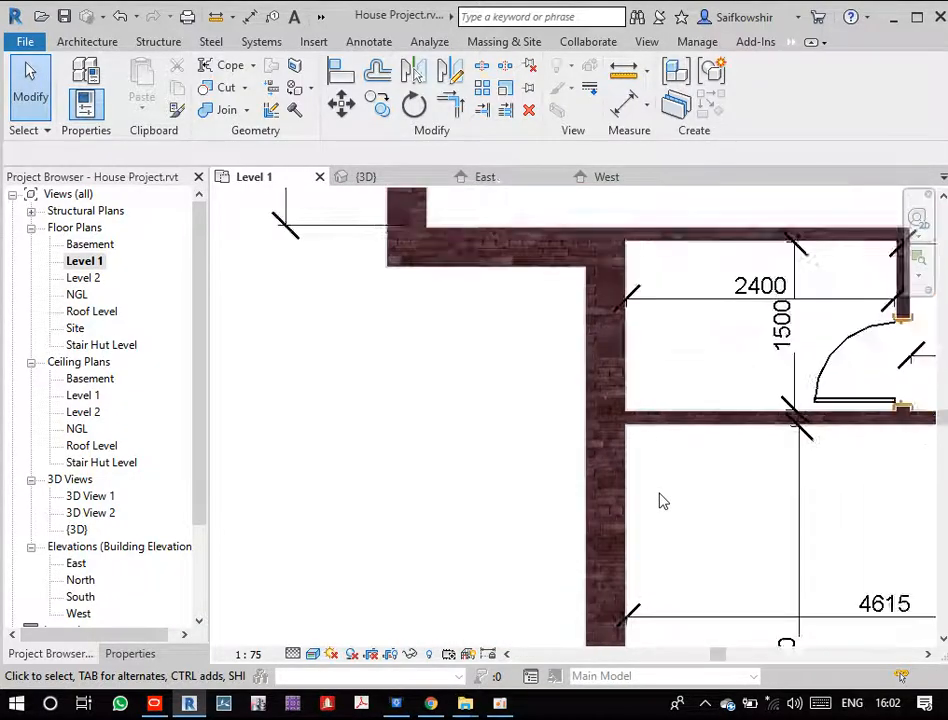
- Compare the brick walls in the Level 1 plan at the Medium and Coarse detail levels, ending on Fine
middle_click_drag(688, 545, 656, 423)
scroll(658, 423, "down", 3)
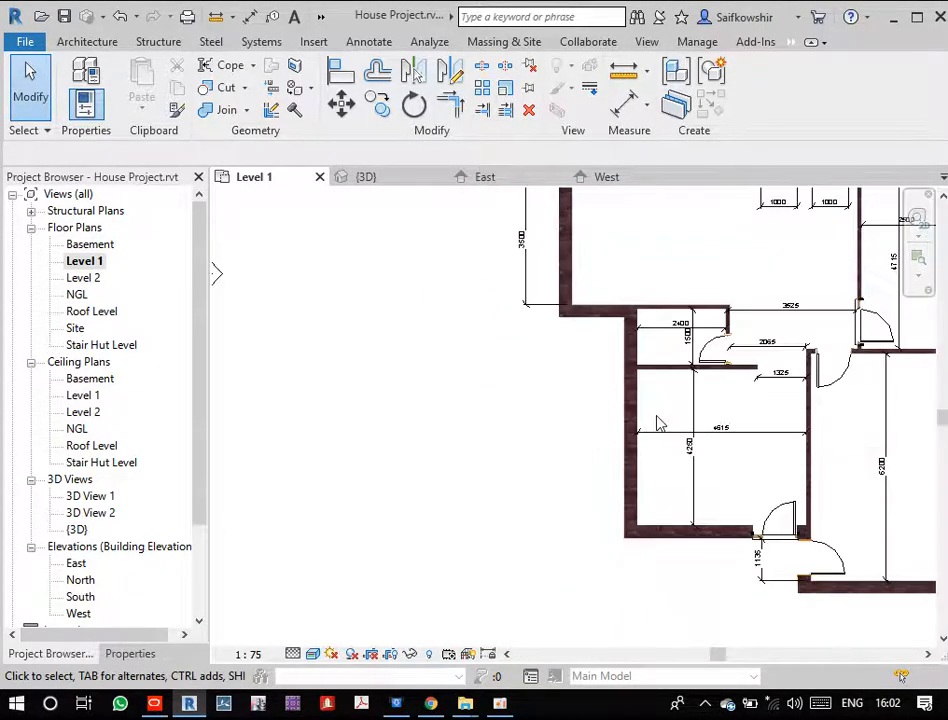
left_click(296, 652)
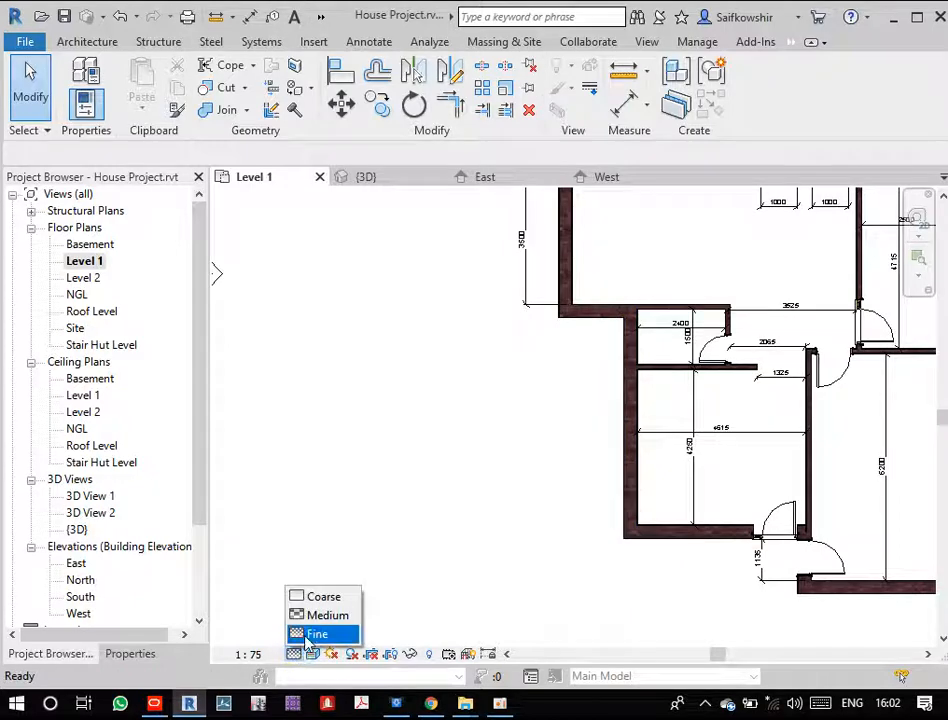
left_click(313, 635)
left_click(298, 654)
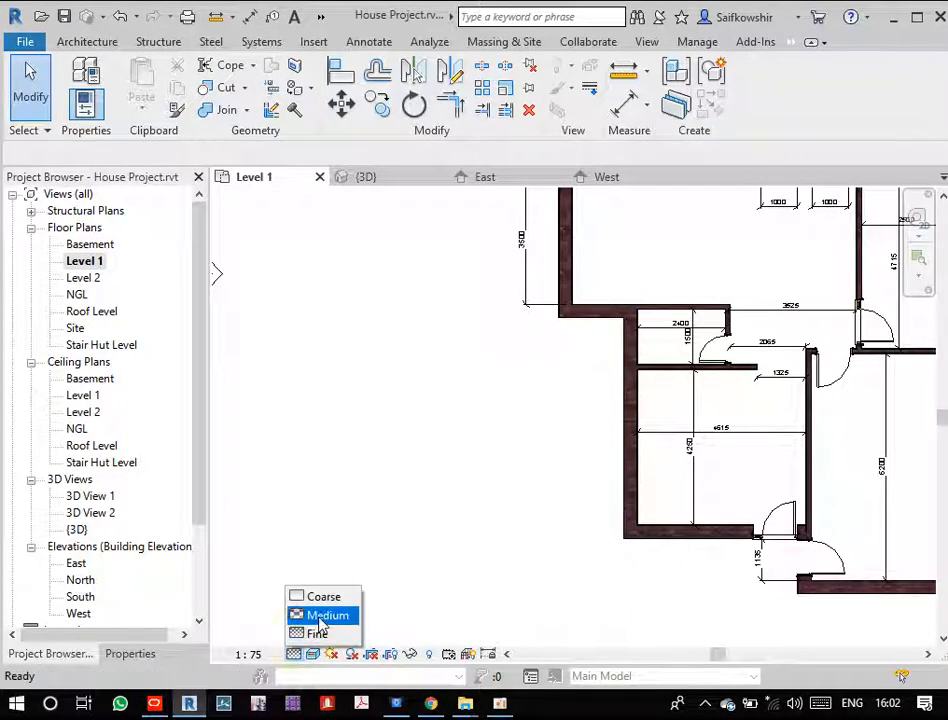
left_click(317, 616)
left_click(296, 654)
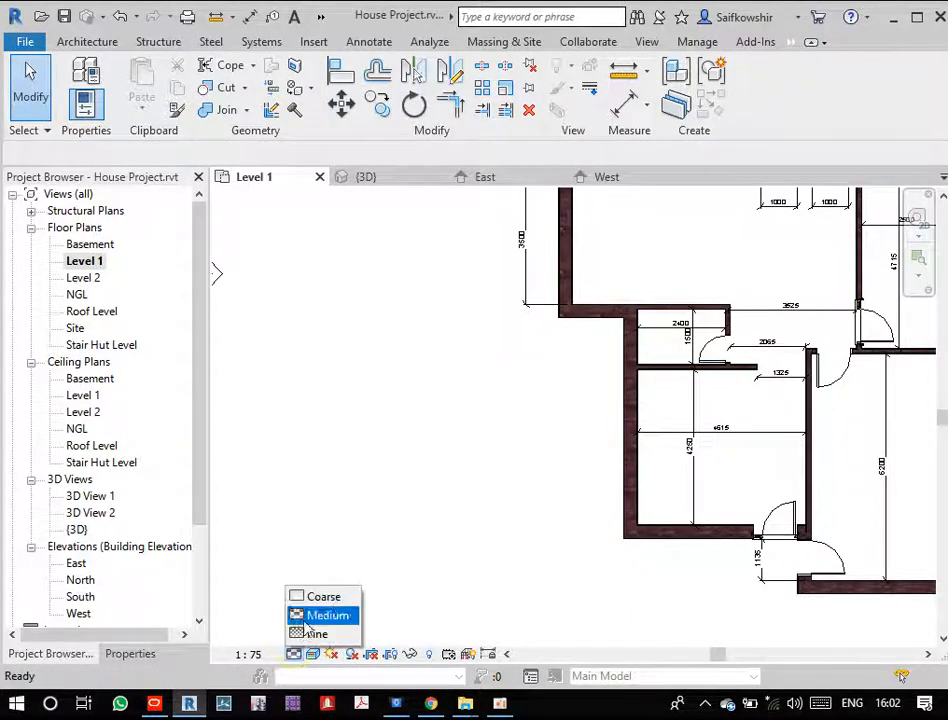
left_click(318, 597)
scroll(644, 470, "up", 4)
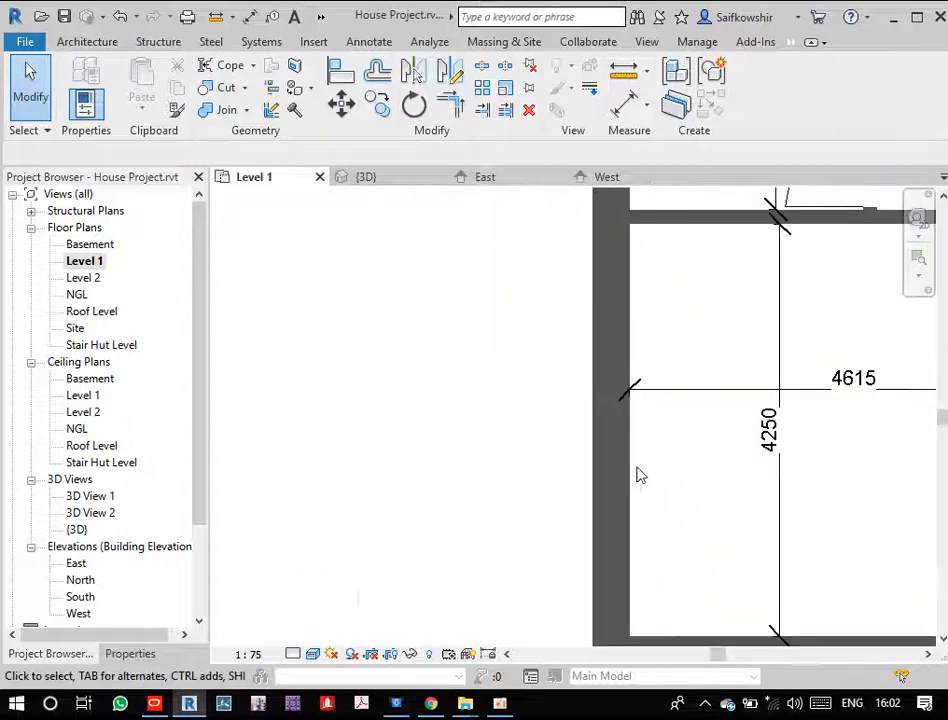
scroll(633, 481, "down", 2)
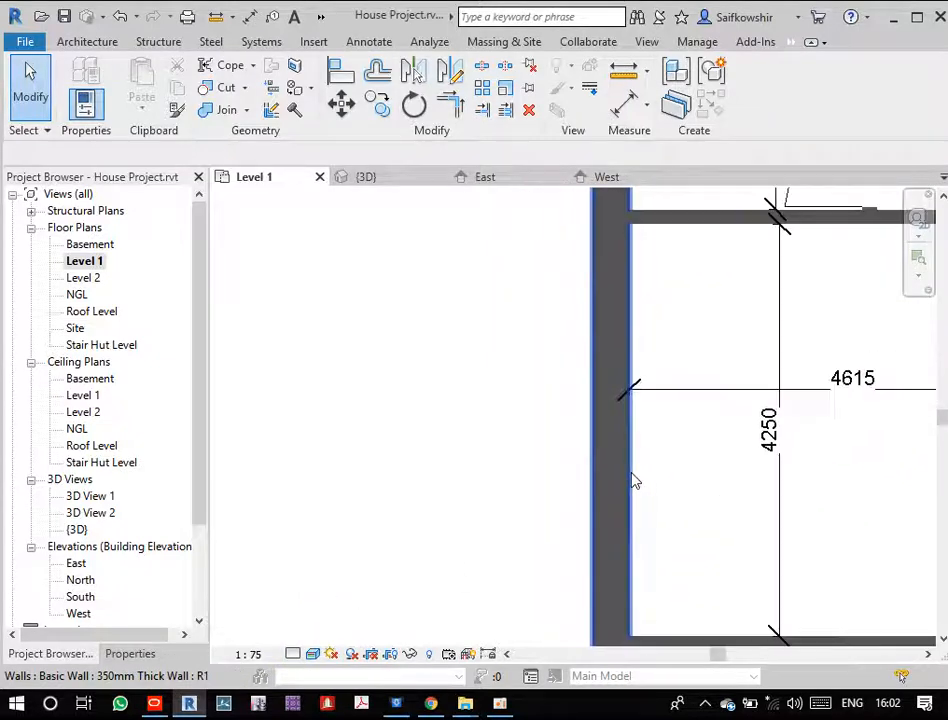
left_click(294, 654)
left_click(317, 633)
- Try the Shaded visual style on the Level 1 plan and settle on Hidden Line
left_click(313, 654)
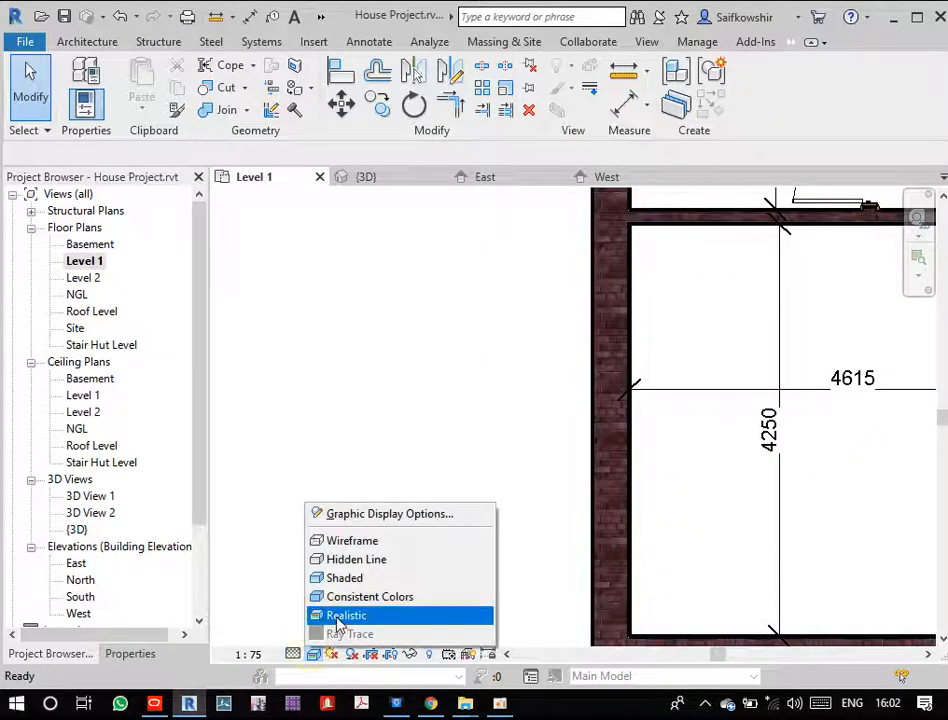
left_click(366, 579)
left_click(312, 650)
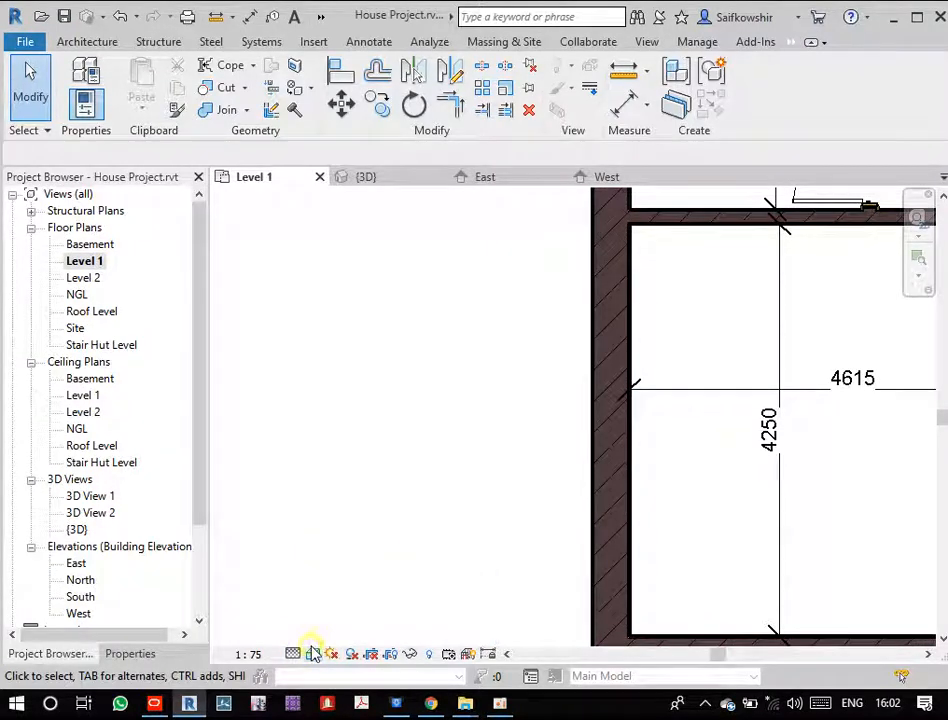
left_click(313, 654)
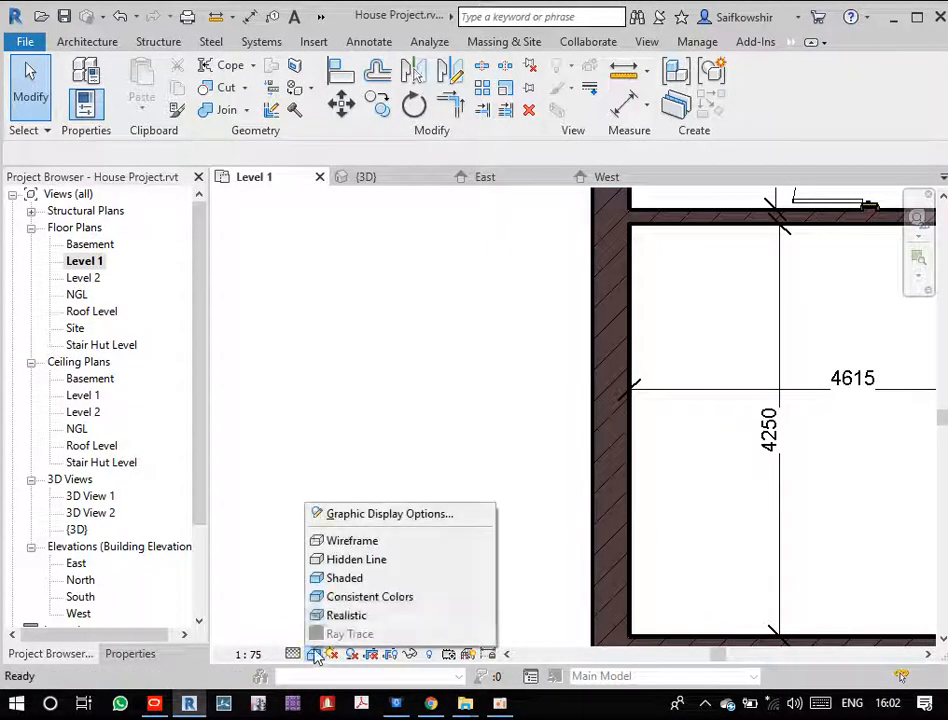
left_click(358, 561)
left_click(313, 654)
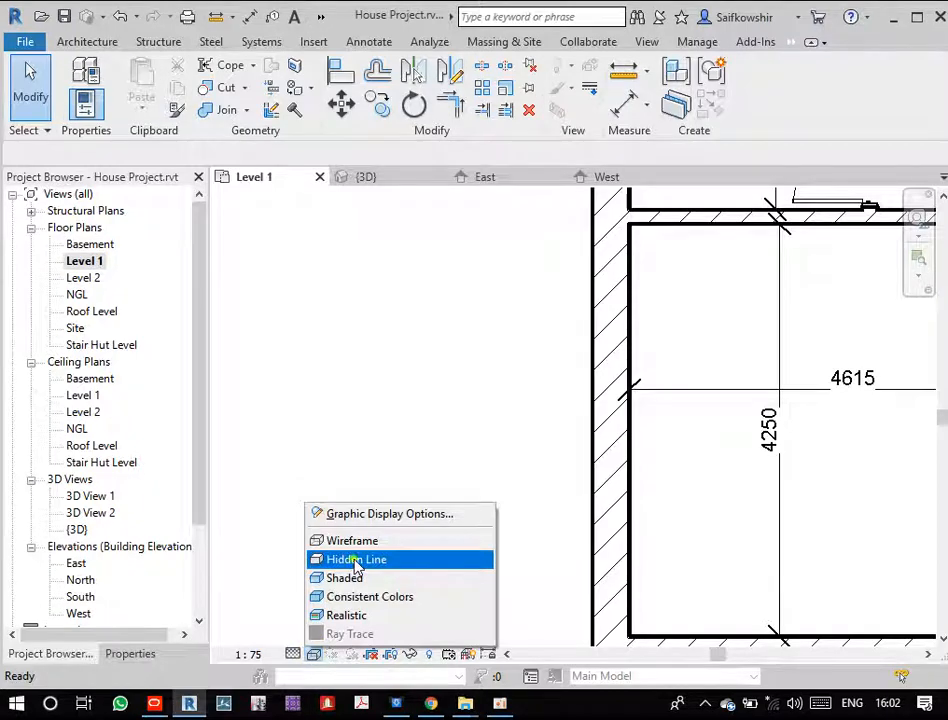
left_click(357, 562)
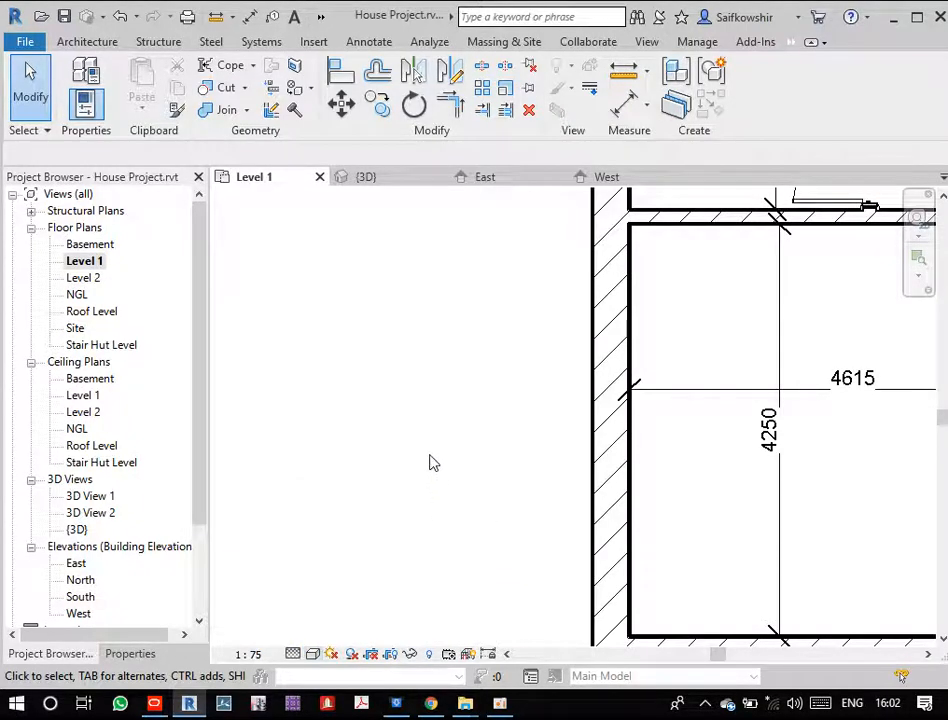
- Examine the hatched walls, doors and windows across the whole Level 1 plan in Hidden Line
scroll(433, 462, "down", 3)
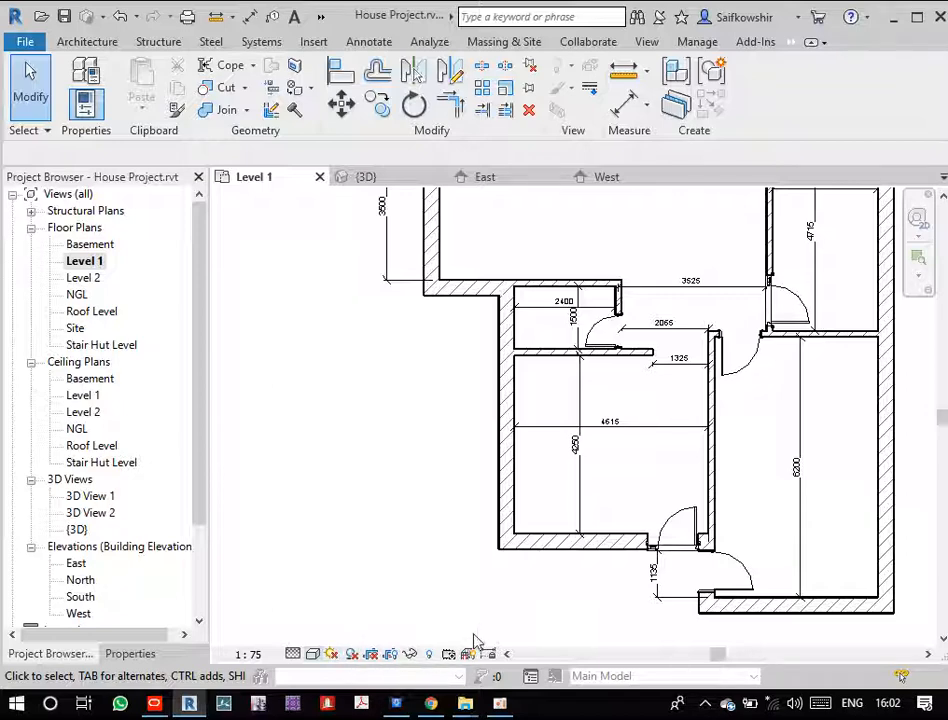
scroll(585, 597, "down", 3)
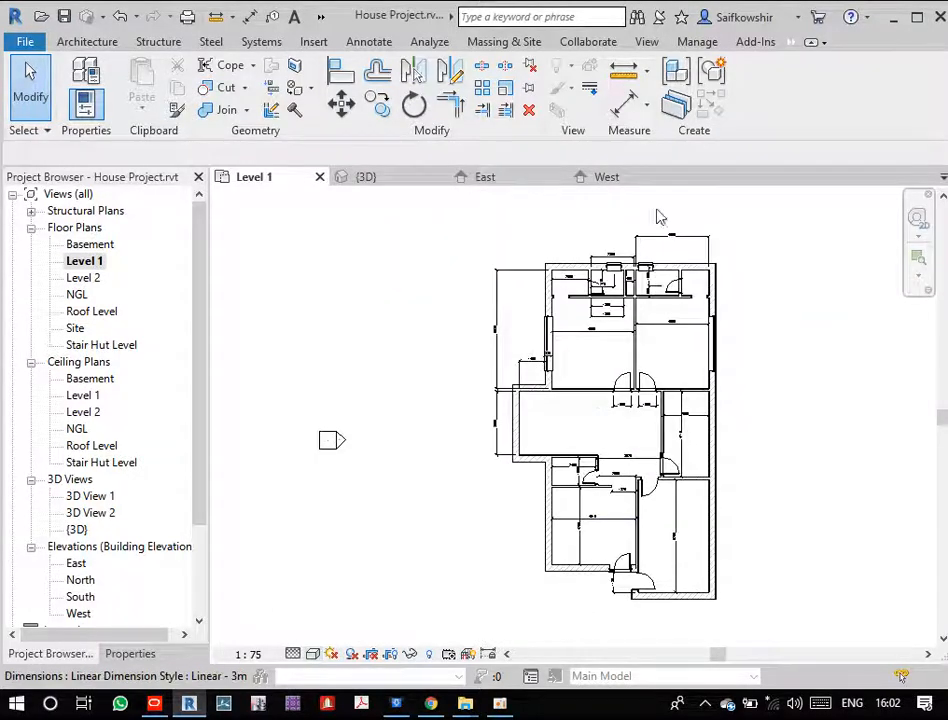
scroll(575, 427, "up", 2)
scroll(637, 446, "down", 1)
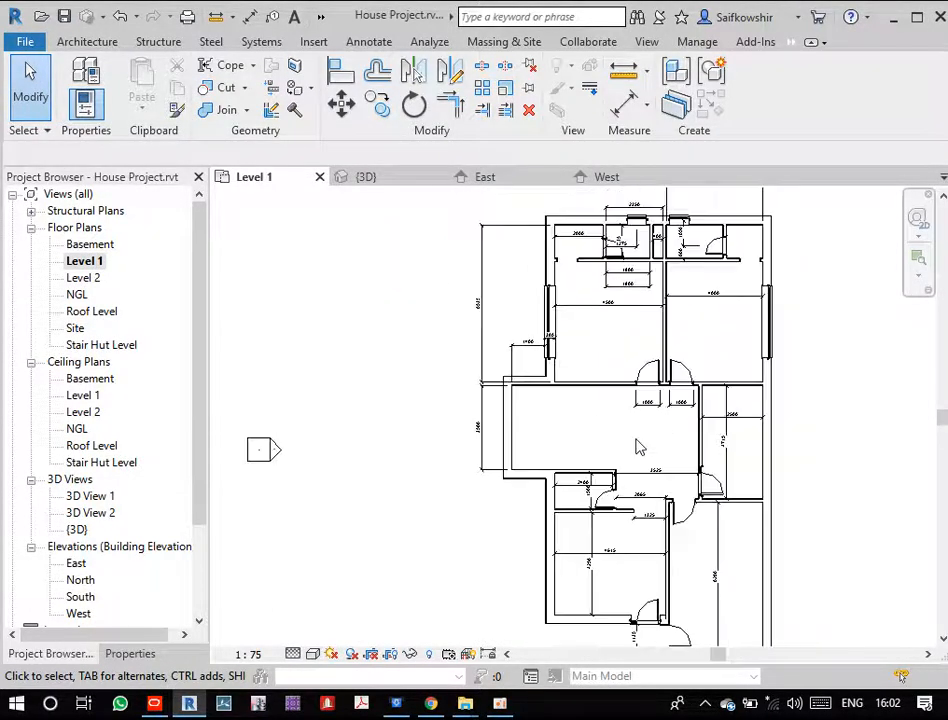
middle_click_drag(637, 446, 673, 428)
scroll(642, 441, "up", 1)
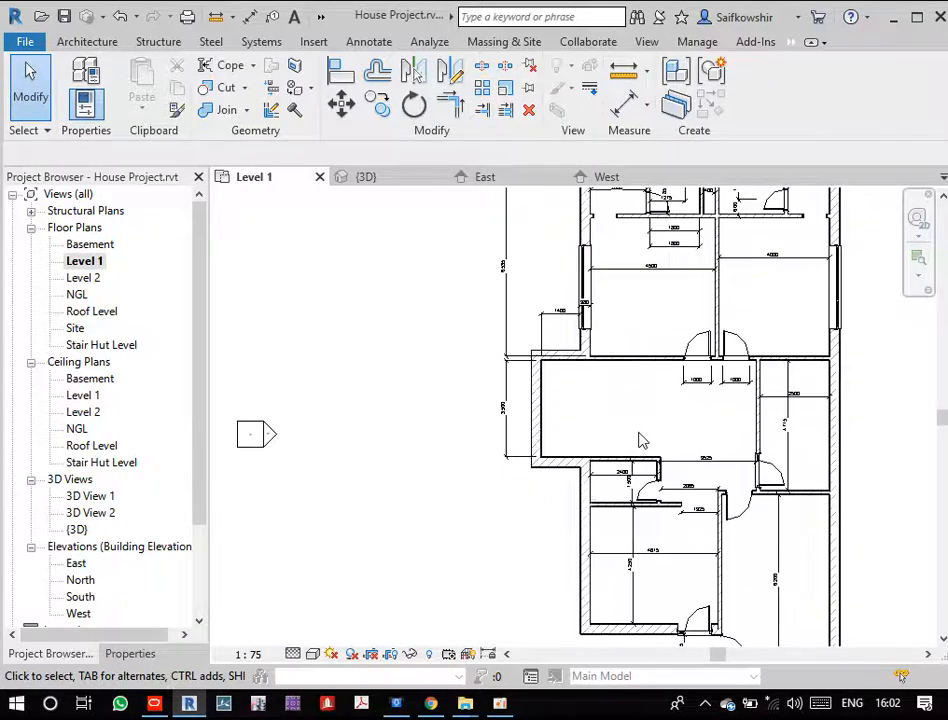
scroll(570, 393, "up", 1)
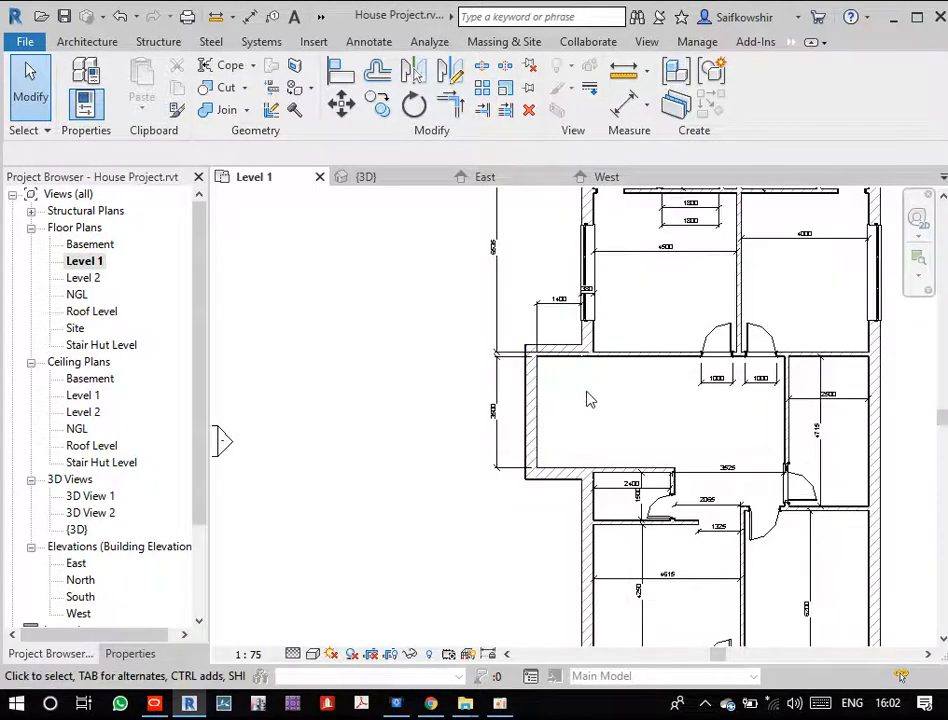
scroll(588, 398, "down", 2)
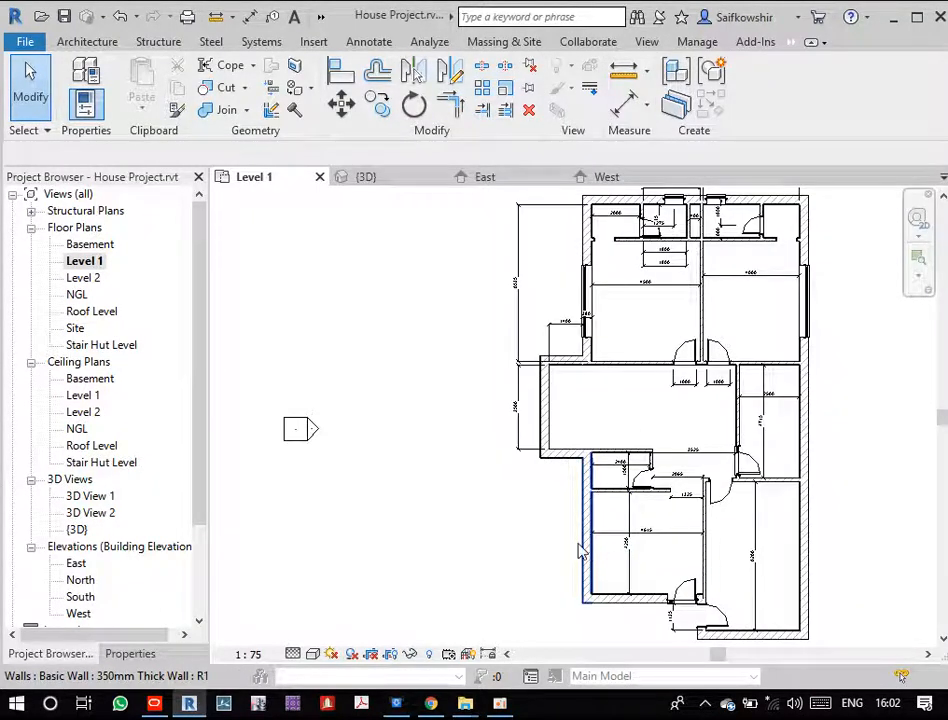
- Create a window similar to the upper room's east window, centred in the east wall of the 6200 mm deep room at 3232.5 mm
left_click(810, 303)
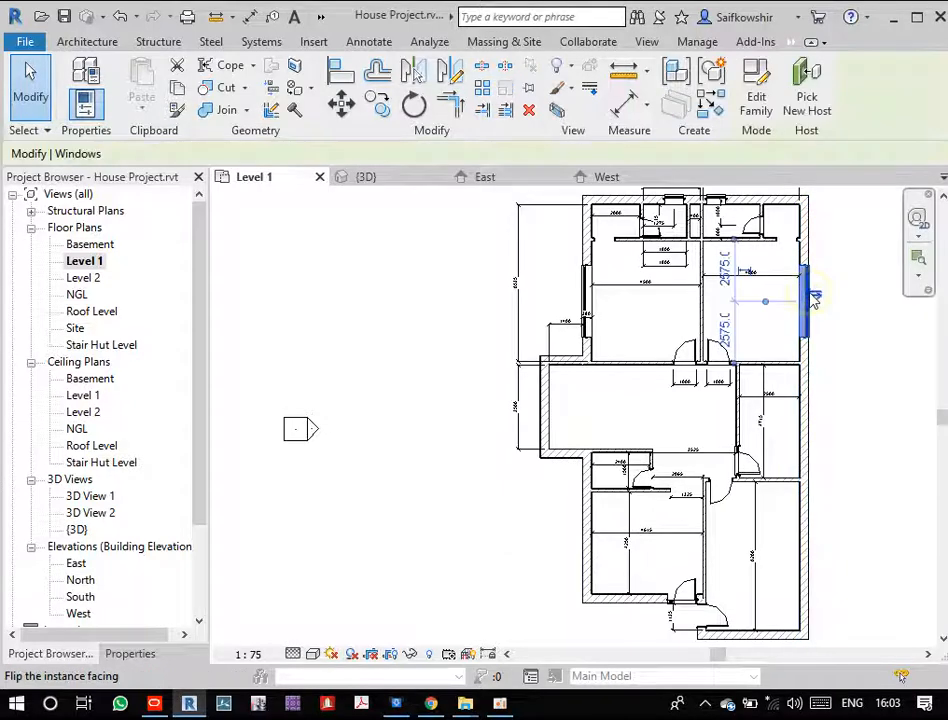
right_click(810, 298)
left_click(804, 413)
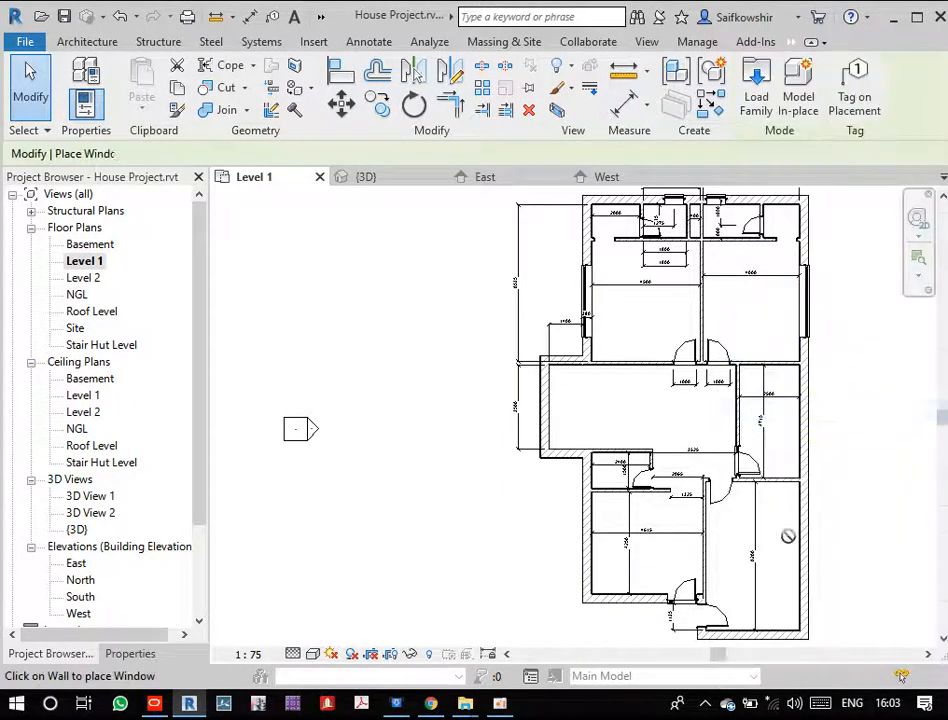
scroll(840, 580, "up", 2)
scroll(800, 557, "up", 1)
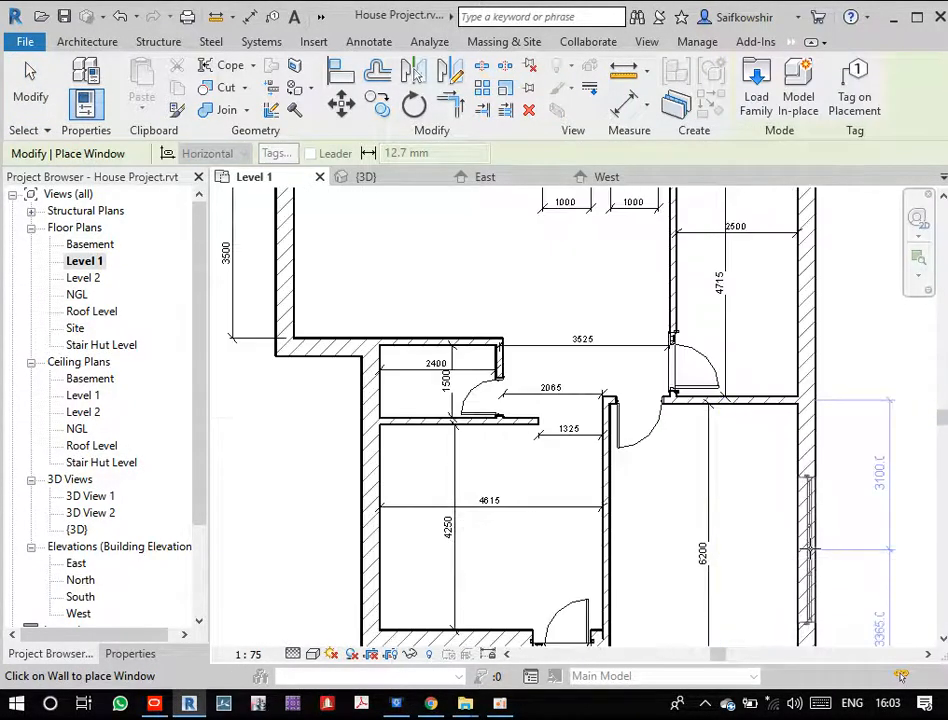
scroll(815, 547, "down", 2)
middle_click_drag(812, 547, 762, 377)
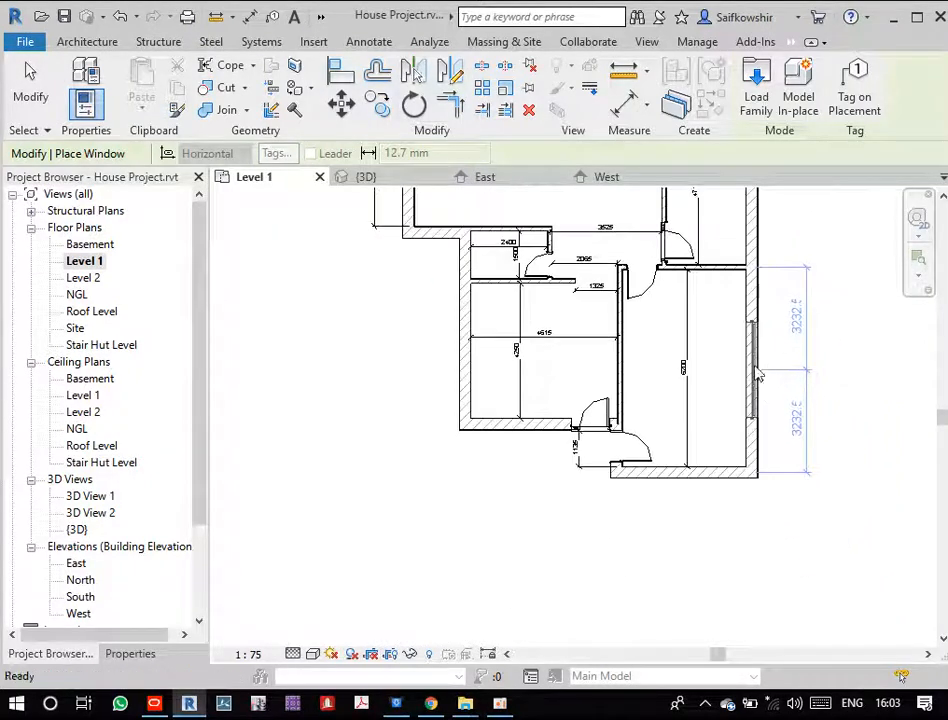
left_click(756, 372)
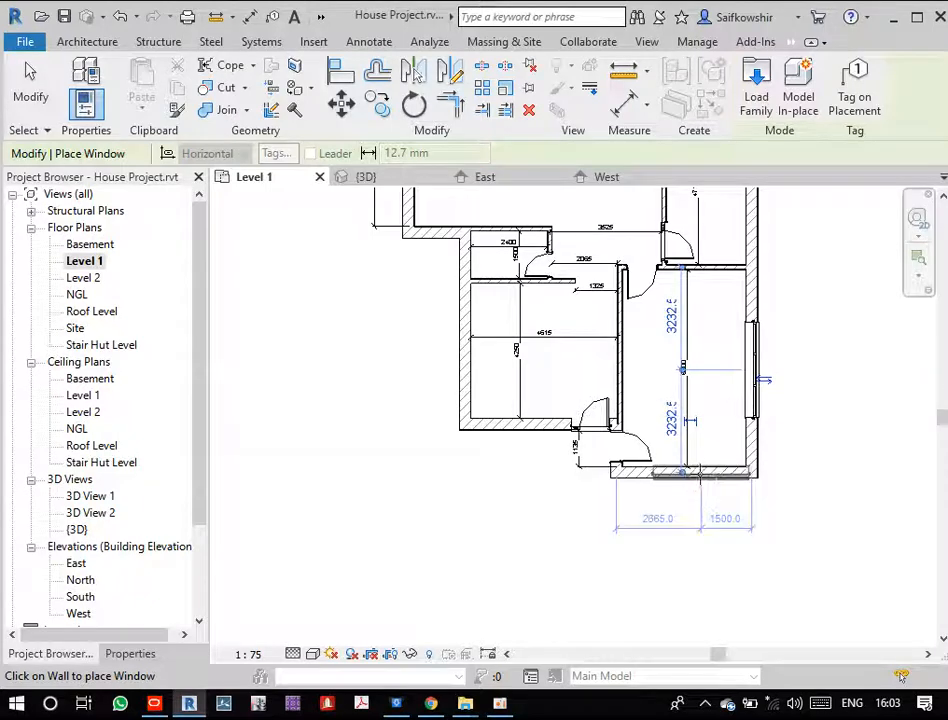
- Place matching windows in the 6200 mm room's south wall, at 2265 and 2000 mm, and the 4250 mm room's west wall, at 2615 and 1900 mm
scroll(681, 476, "up", 3)
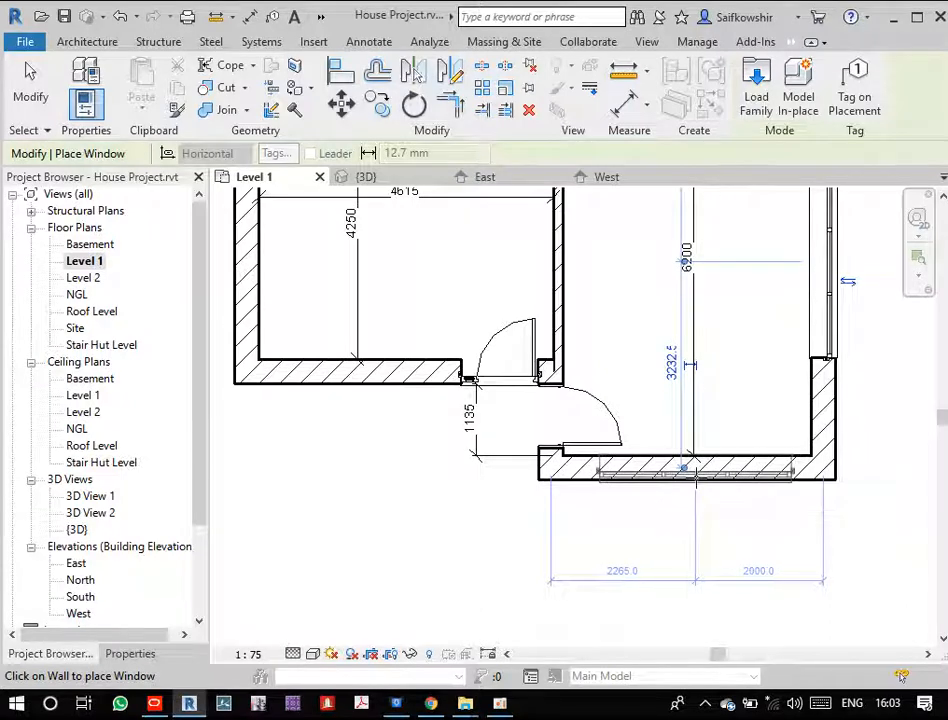
scroll(717, 434, "down", 3)
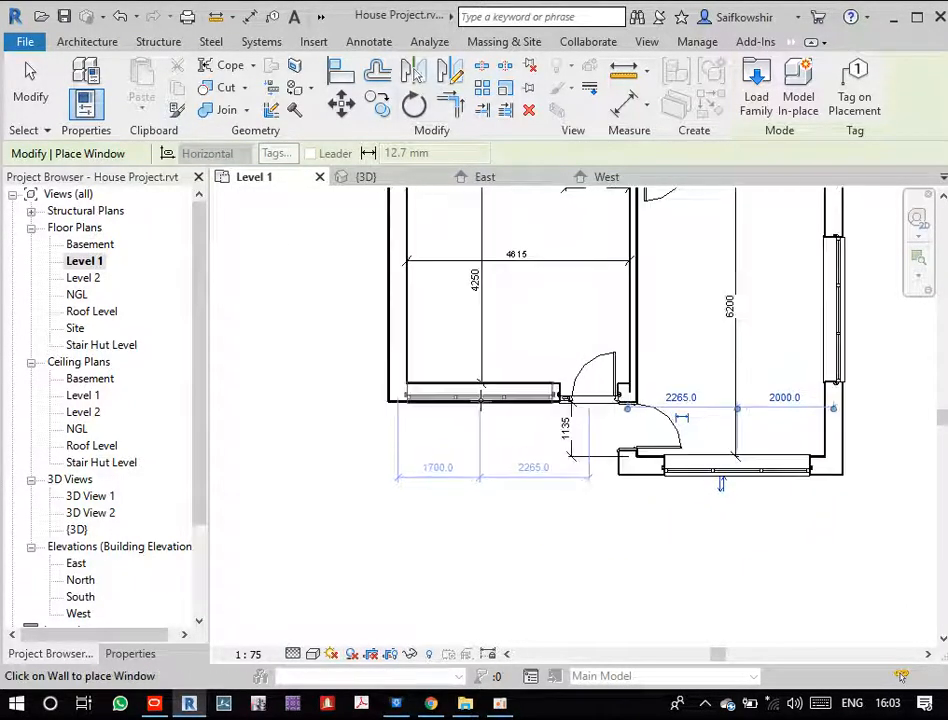
scroll(440, 355, "down", 3)
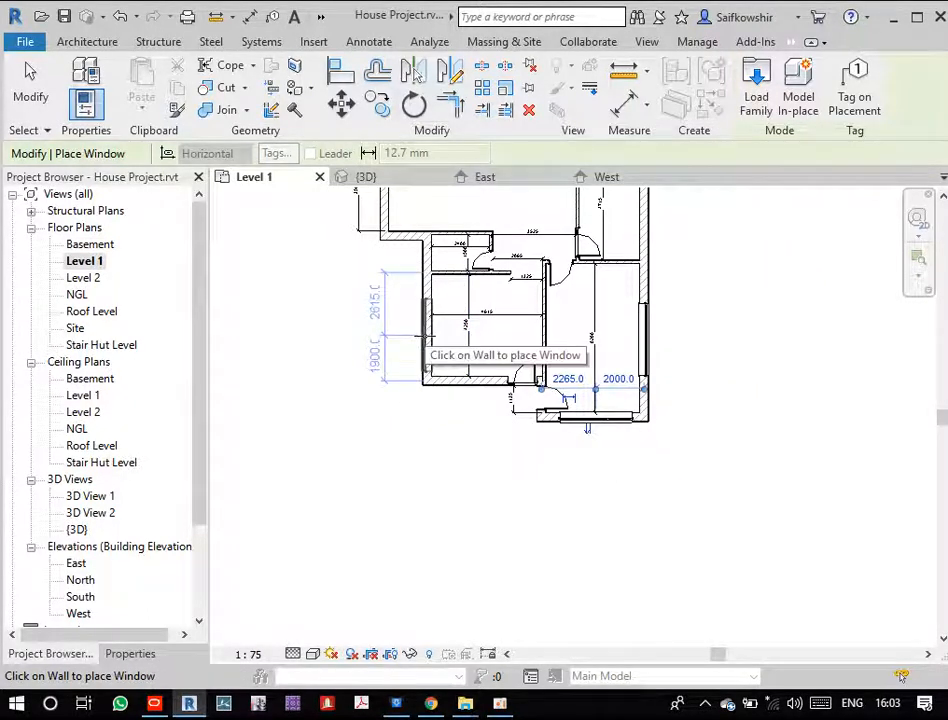
left_click(424, 332)
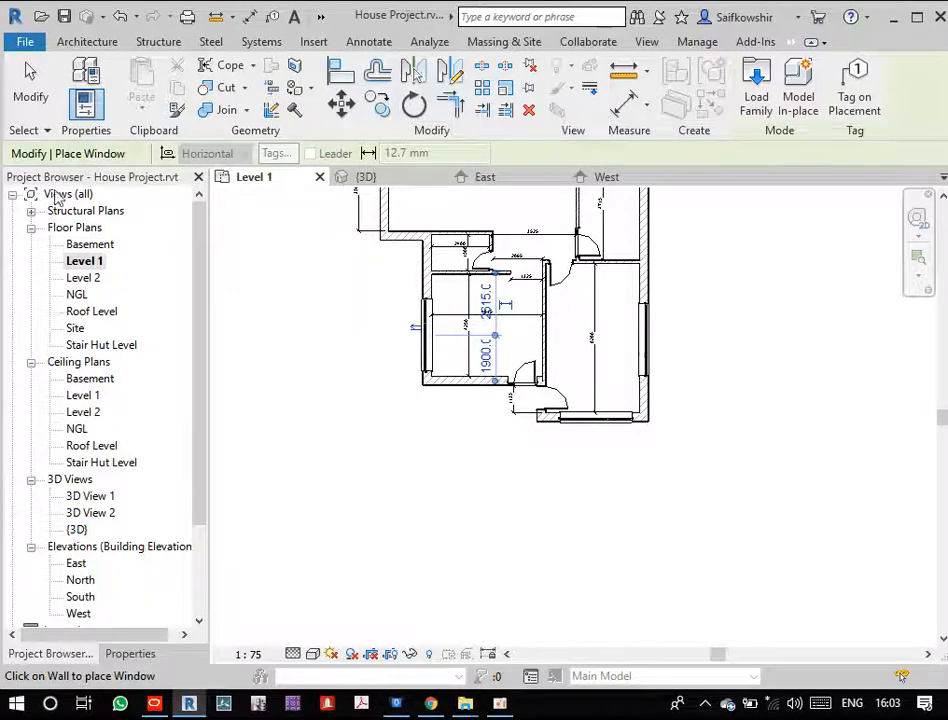
left_click(30, 95)
- Inspect the properties of the window in the south wall of the 6200 mm deep room
left_click(614, 424)
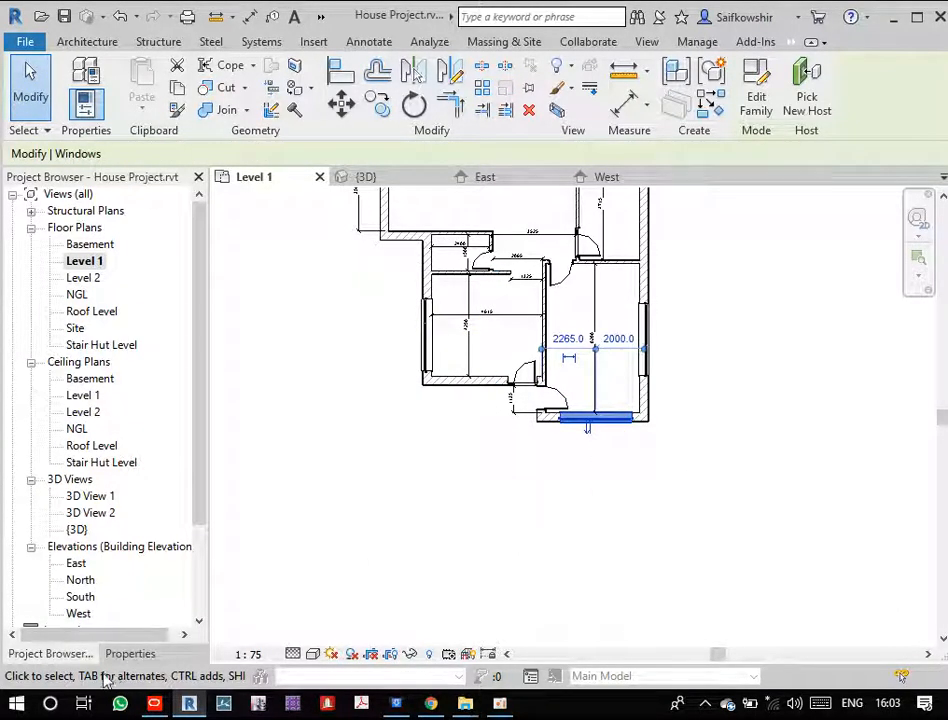
left_click(131, 655)
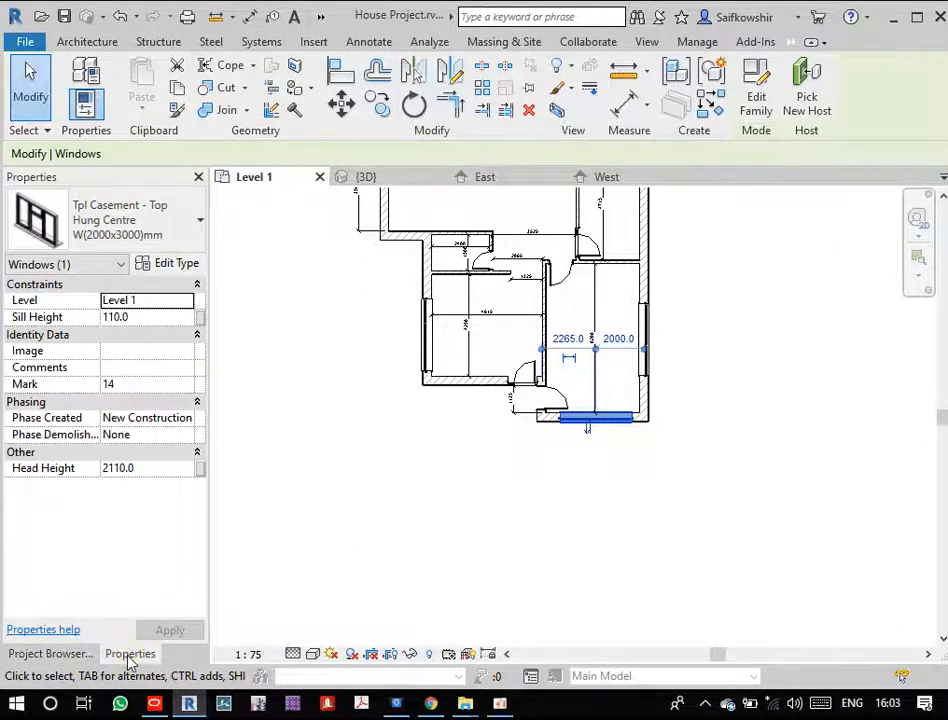
left_click(296, 444)
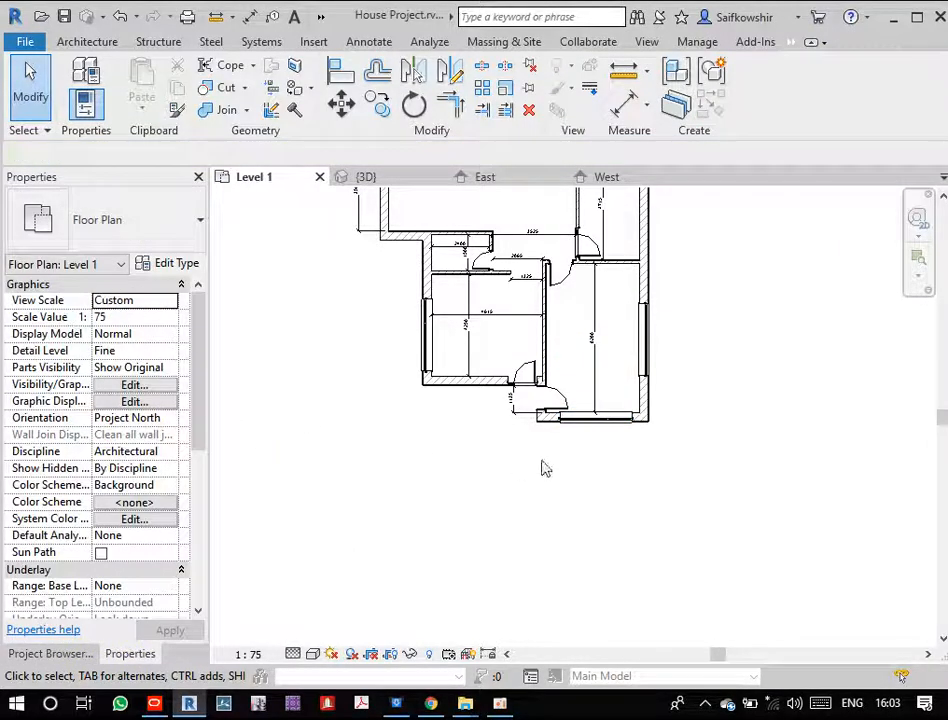
left_click(594, 418)
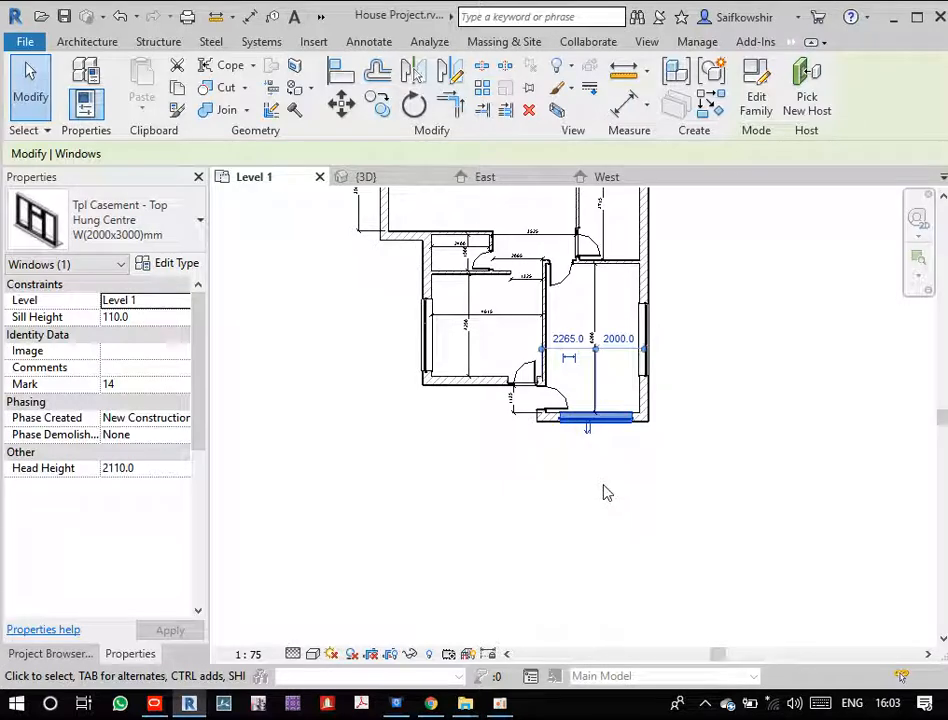
left_click(624, 485)
- Create a similar W(2000x3000)mm casement window in the south wall of the 4250 mm deep room, positioned at 1800 and 2165 mm
middle_click_drag(487, 345, 667, 511)
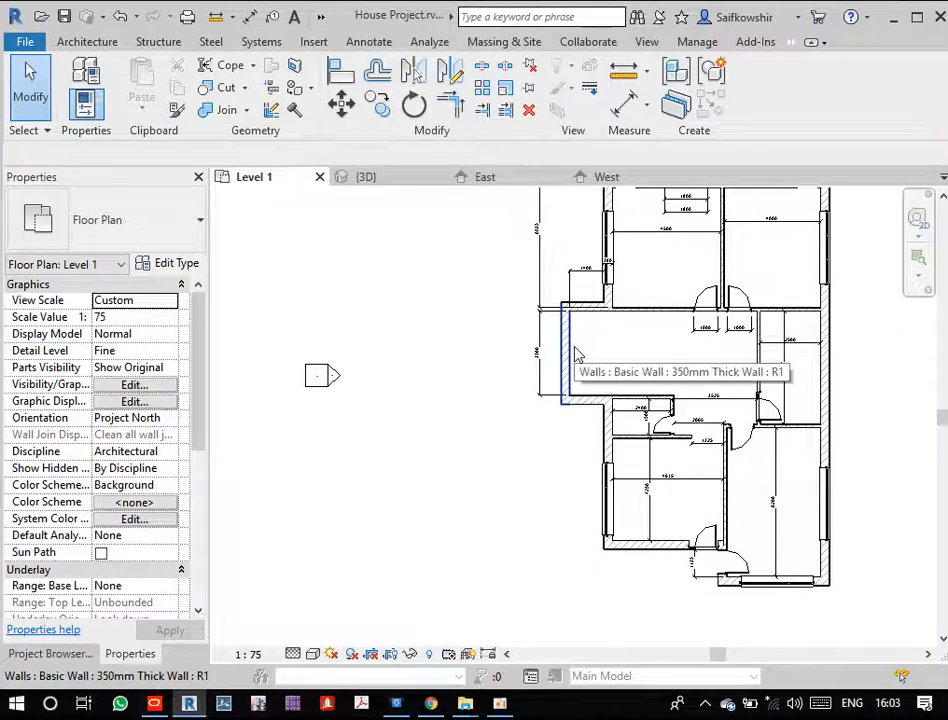
scroll(652, 558, "up", 5)
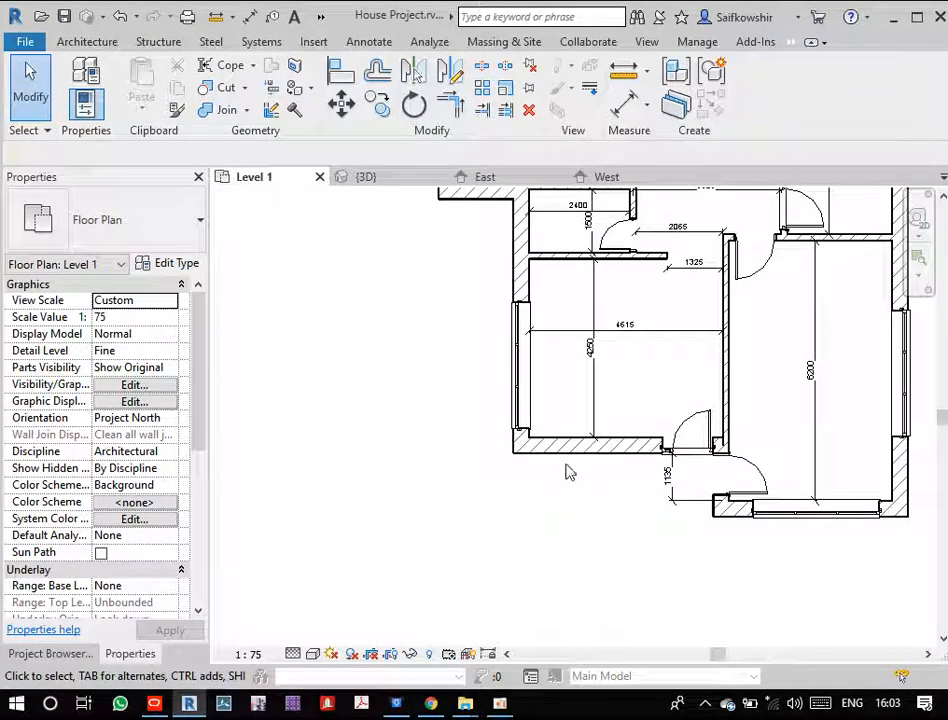
left_click(528, 380)
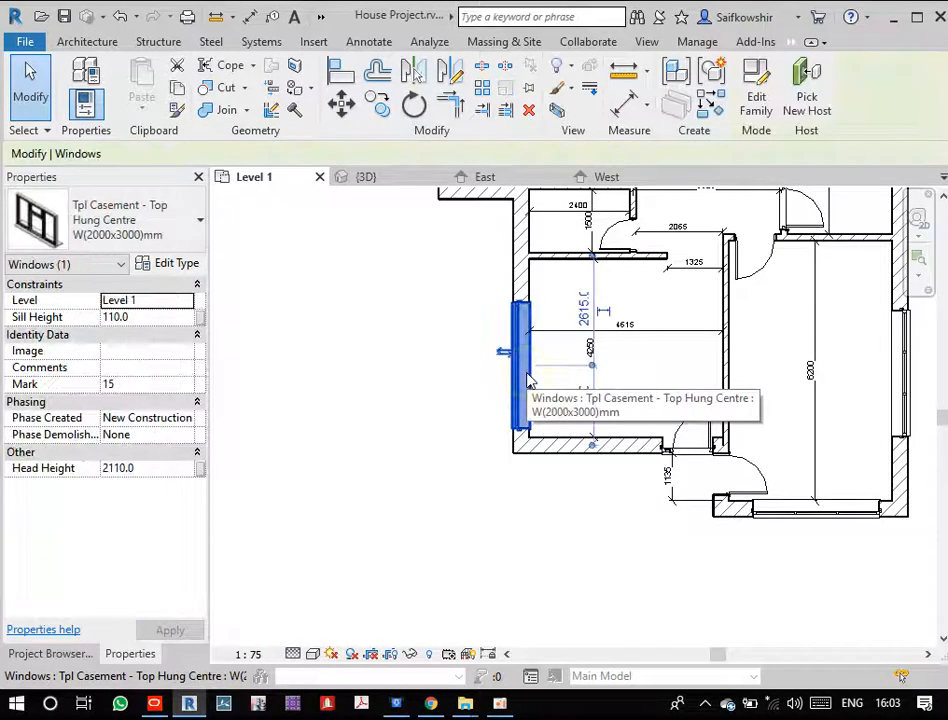
right_click(529, 378)
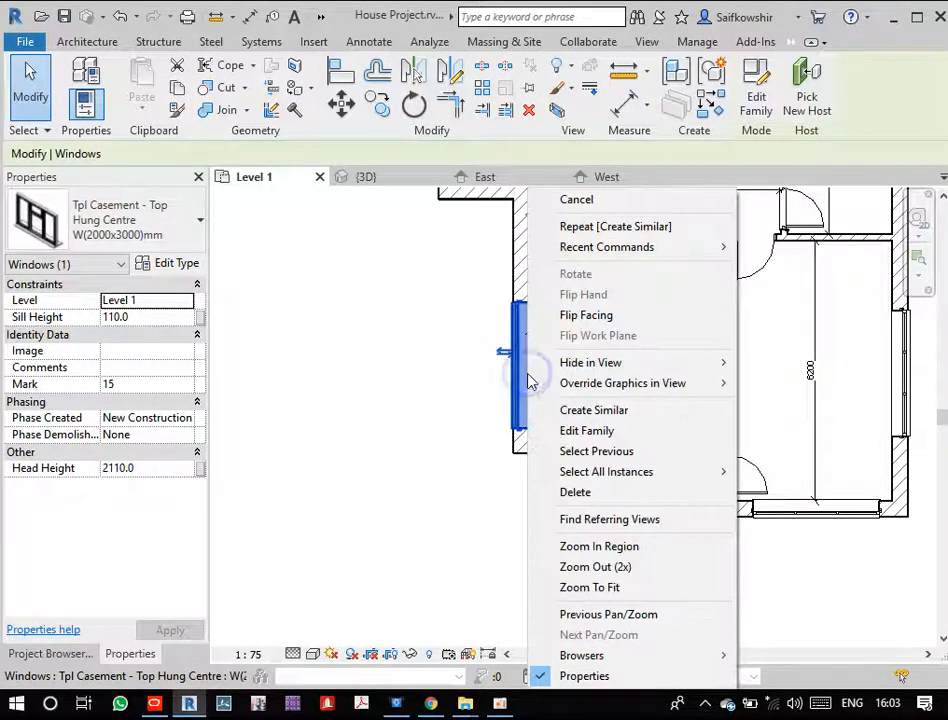
left_click(594, 410)
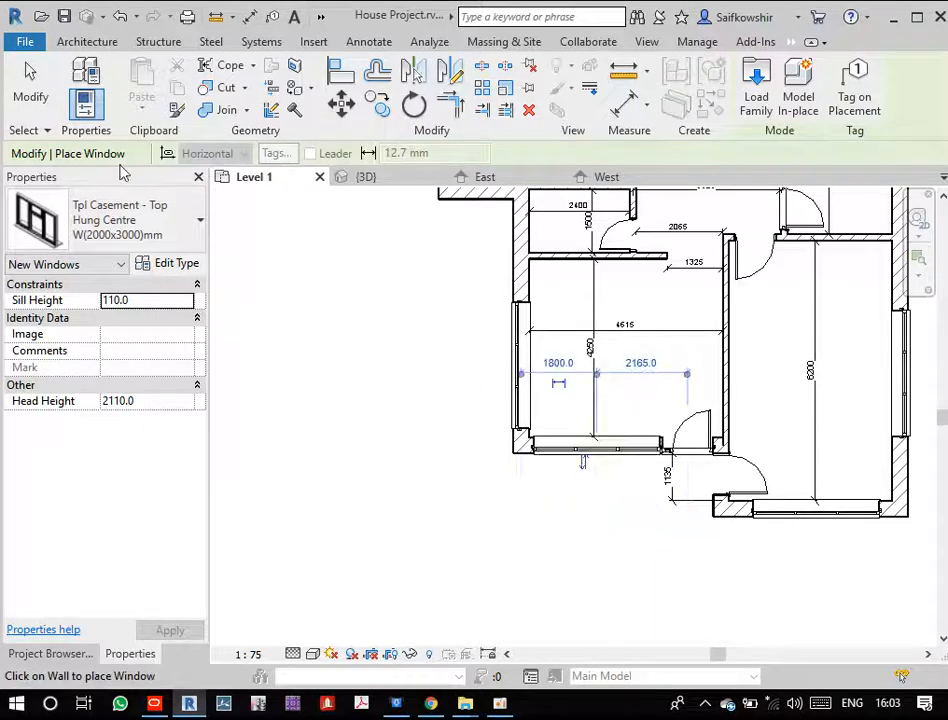
- Duplicate the type of the window in the 4250 mm deep room's south wall as W(2000x2000)mm
left_click(28, 85)
left_click(584, 453)
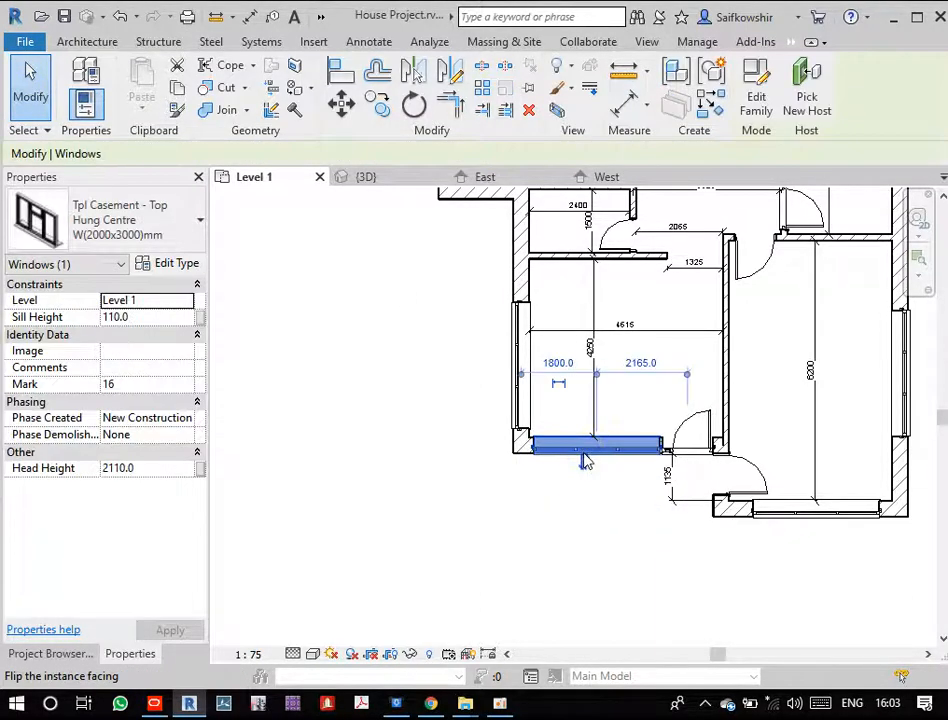
left_click(185, 268)
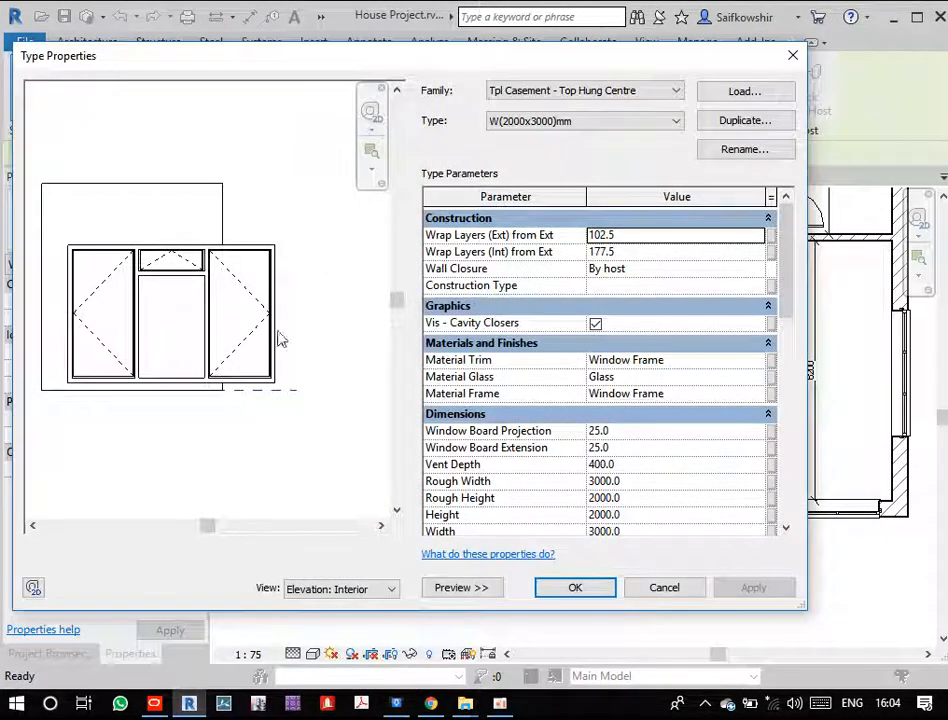
left_click(750, 122)
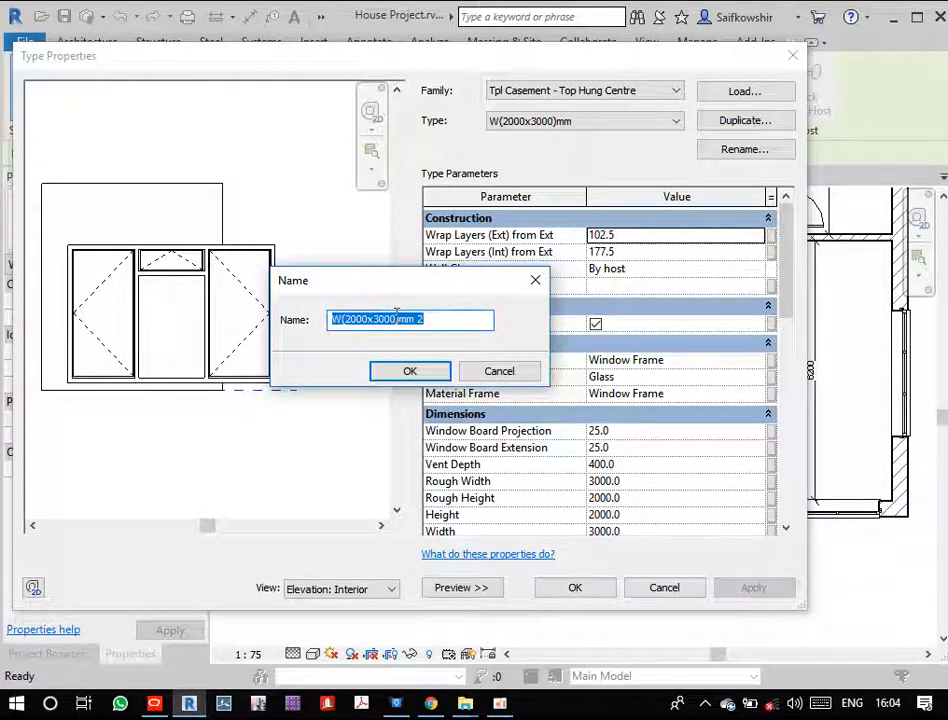
left_click(380, 319)
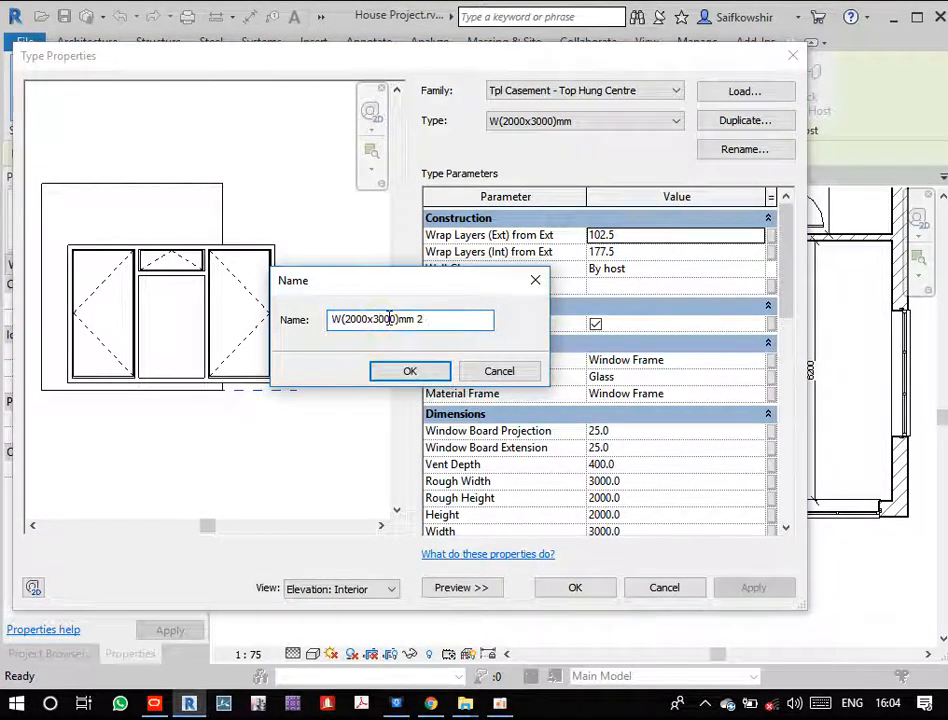
key("BackSpace")
left_click(448, 322)
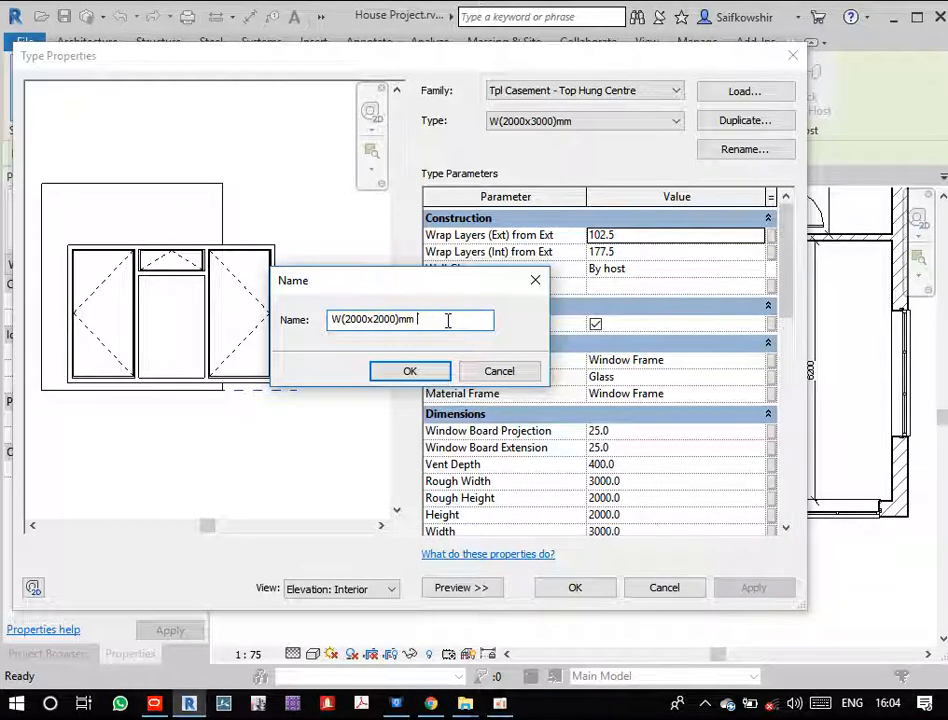
left_click(409, 371)
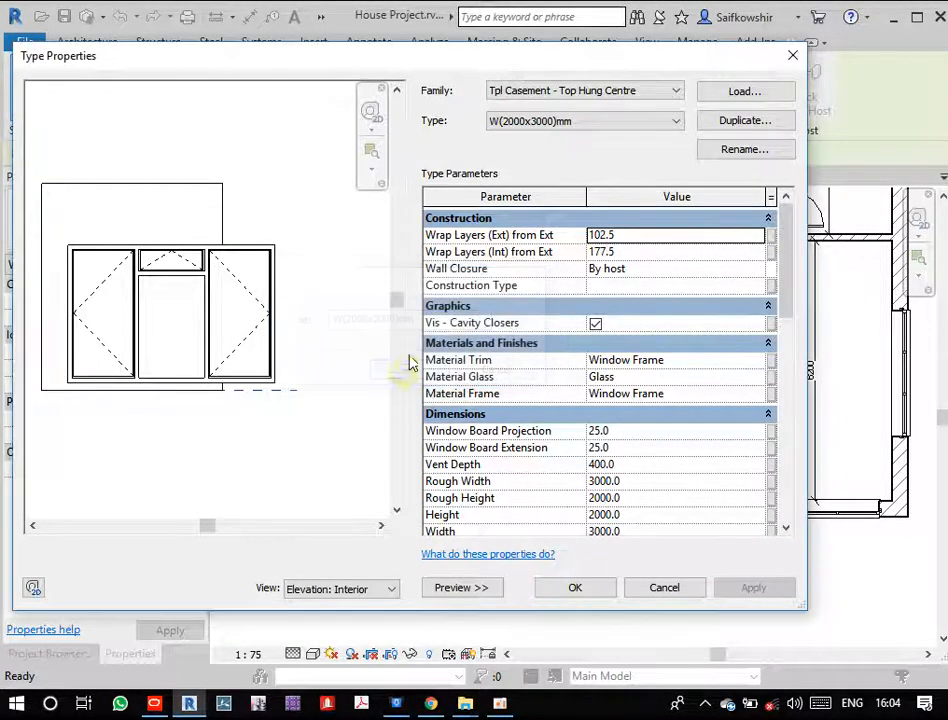
- Set the new window type's Rough Width to 2000 mm and apply it to the south wall window
left_click(641, 483)
type("2")
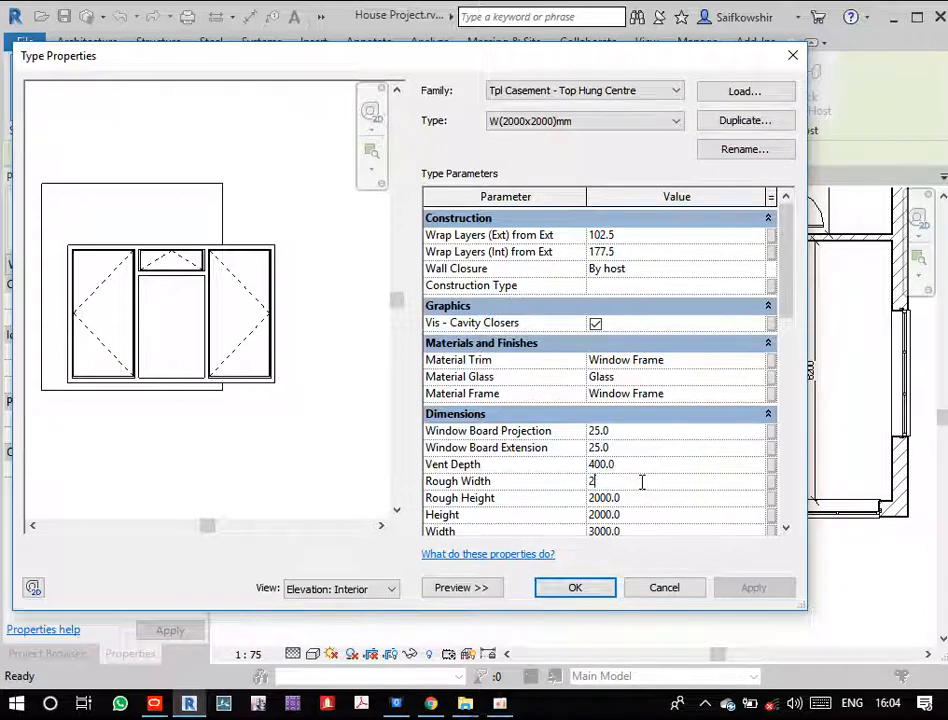
type("000")
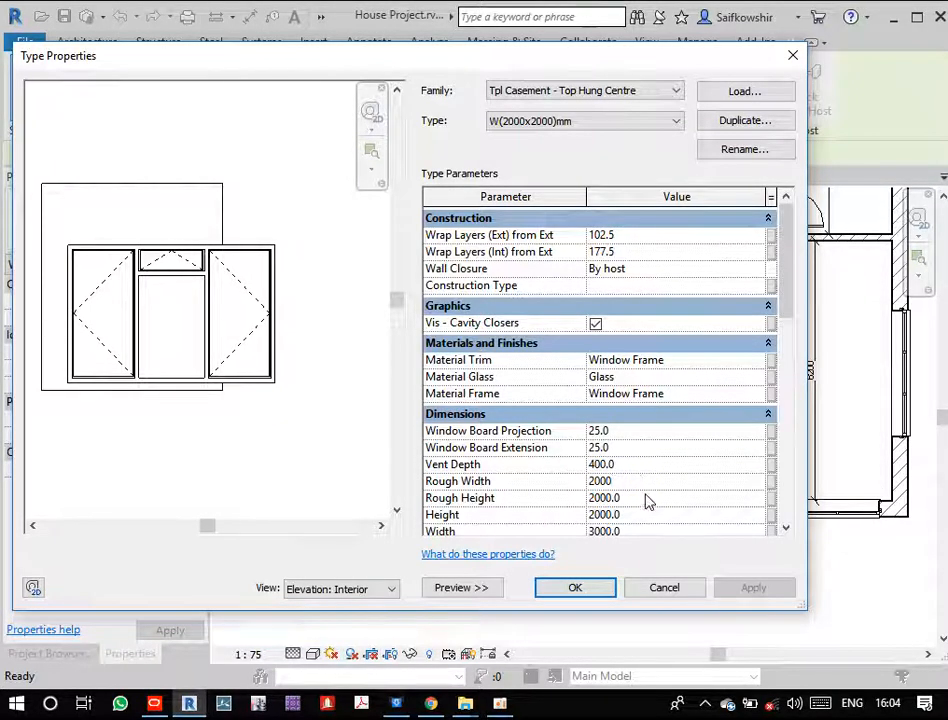
left_click(645, 499)
left_click(593, 592)
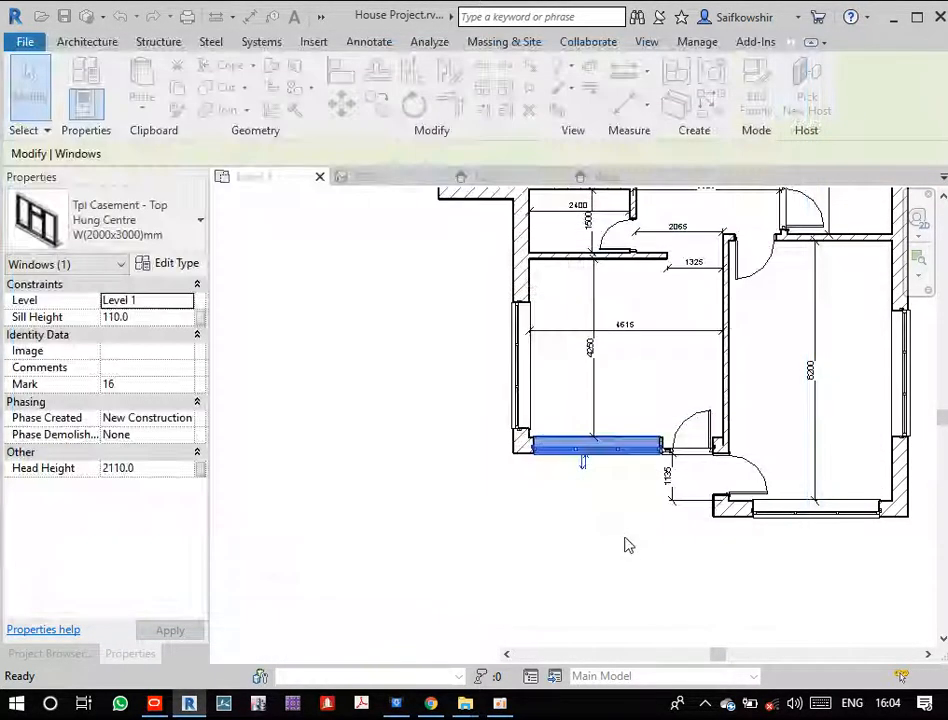
left_click(615, 495)
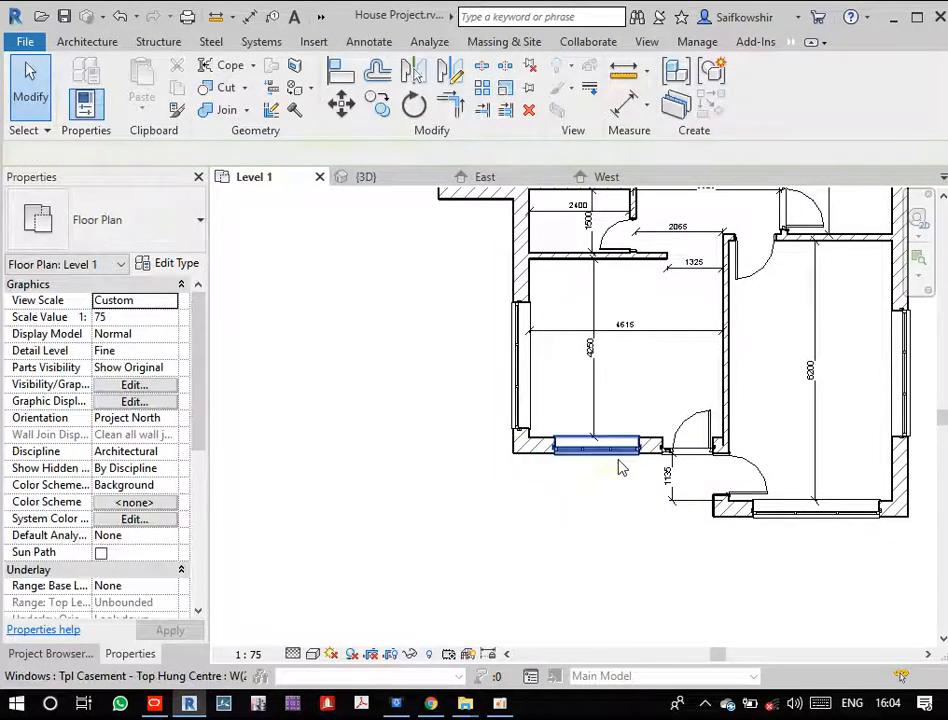
- Create a similar W(2000x2000)mm window centred at 1940 mm in the 3500 mm deep room's west wall, with its facing flipped outward
scroll(617, 477, "up", 2)
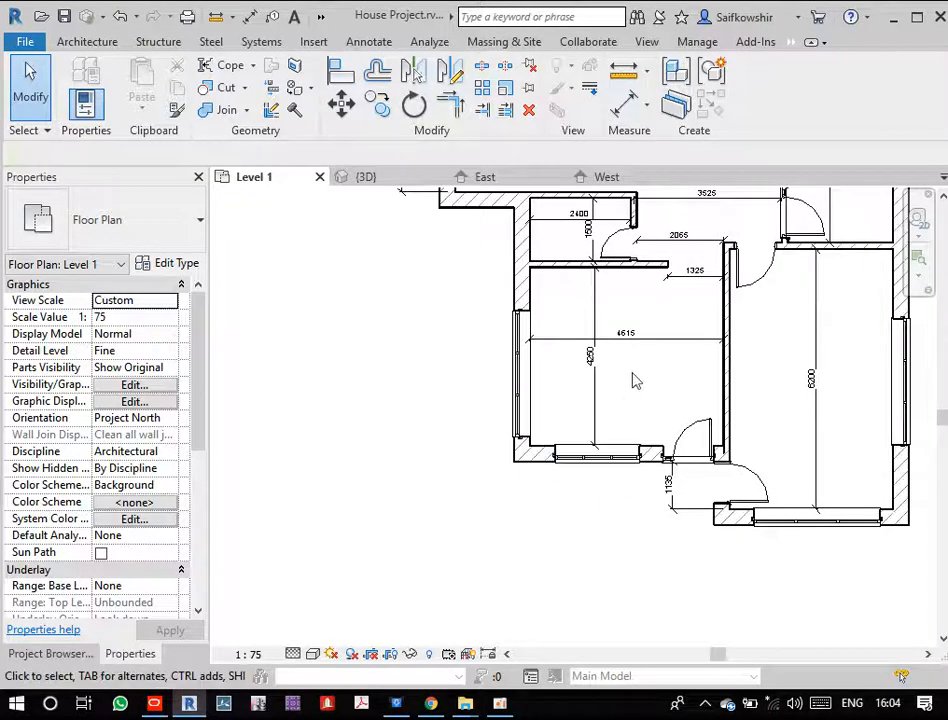
middle_click_drag(633, 381, 681, 476)
left_click(633, 553)
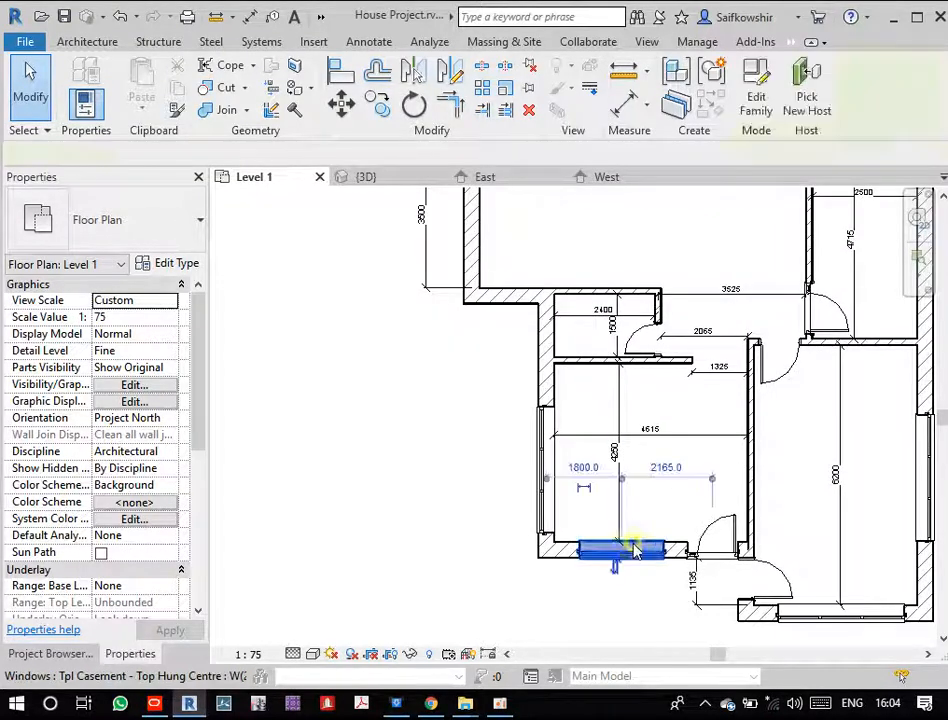
right_click(632, 547)
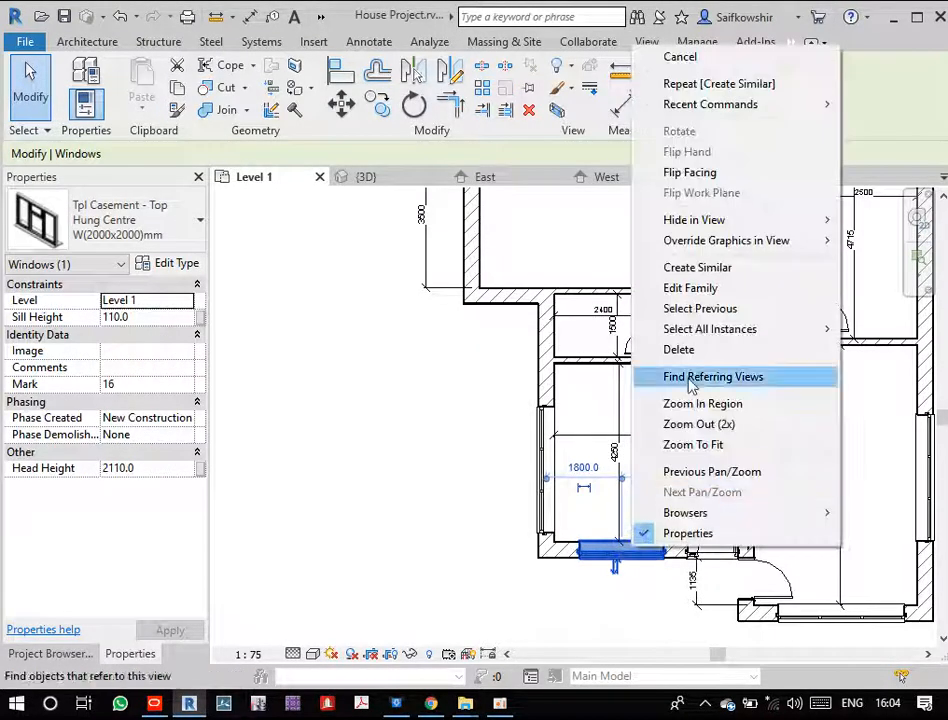
left_click(700, 268)
middle_click_drag(574, 233, 660, 400)
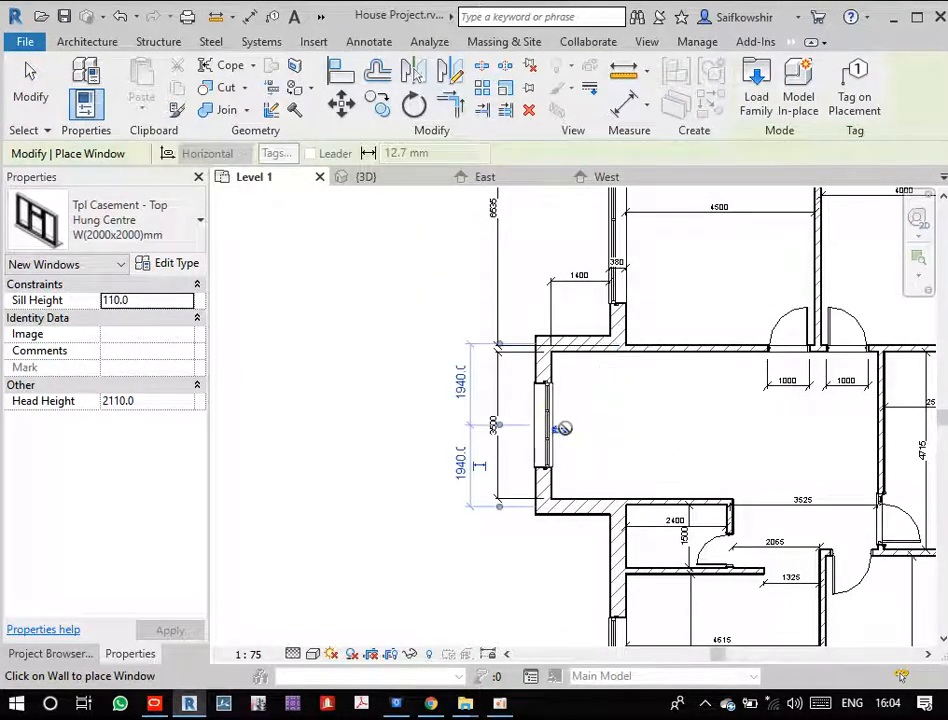
left_click(30, 88)
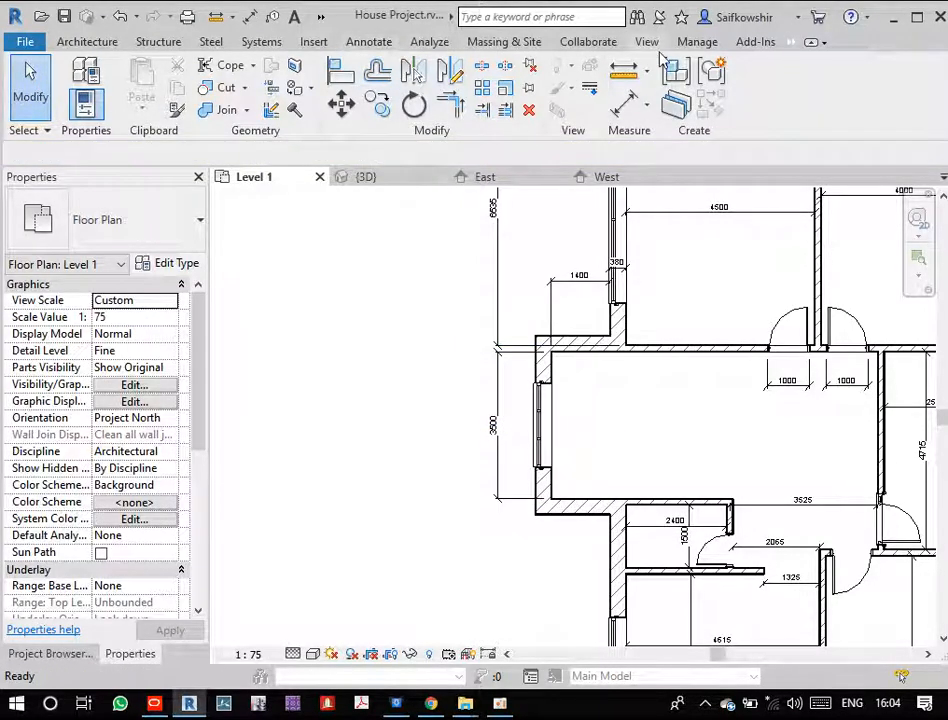
left_click(558, 421)
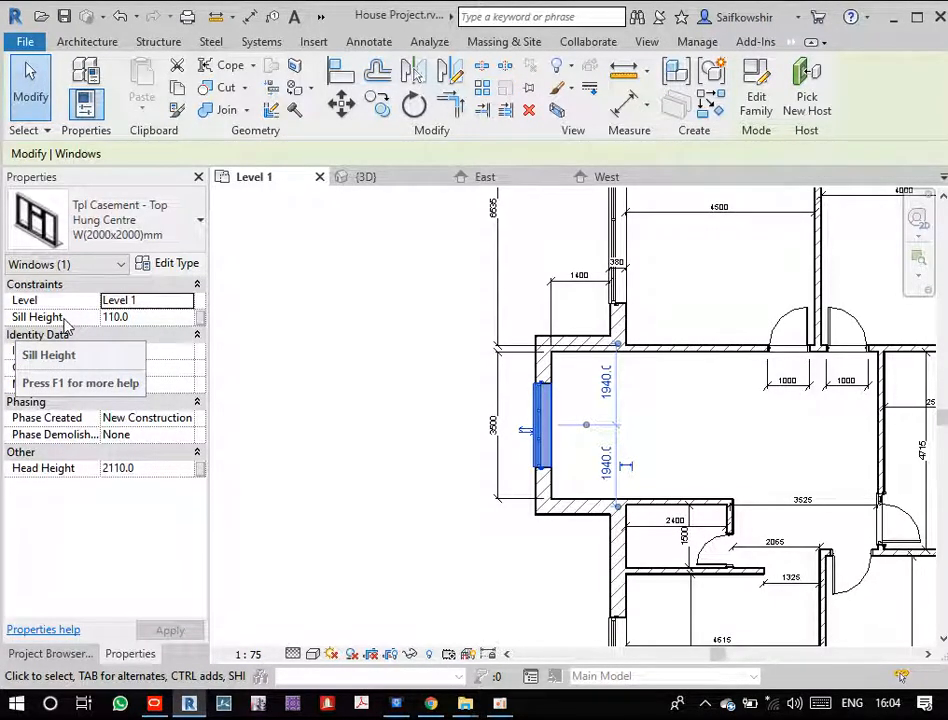
- Examine the type parameters and the sill height of the window in the 3500 mm deep room's west wall
left_click(180, 267)
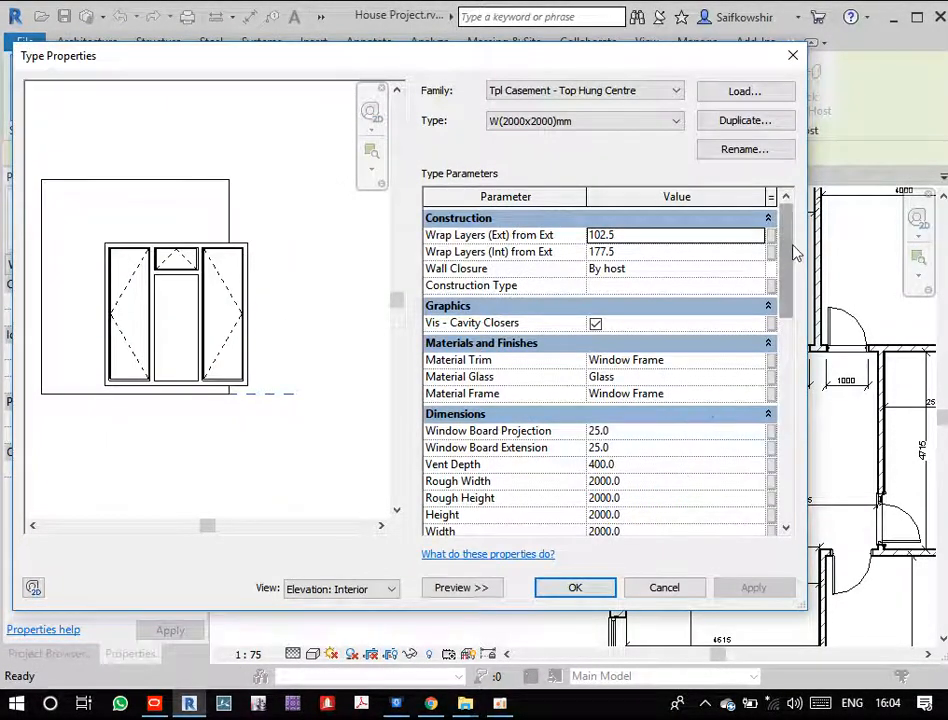
left_click_drag(789, 258, 632, 461)
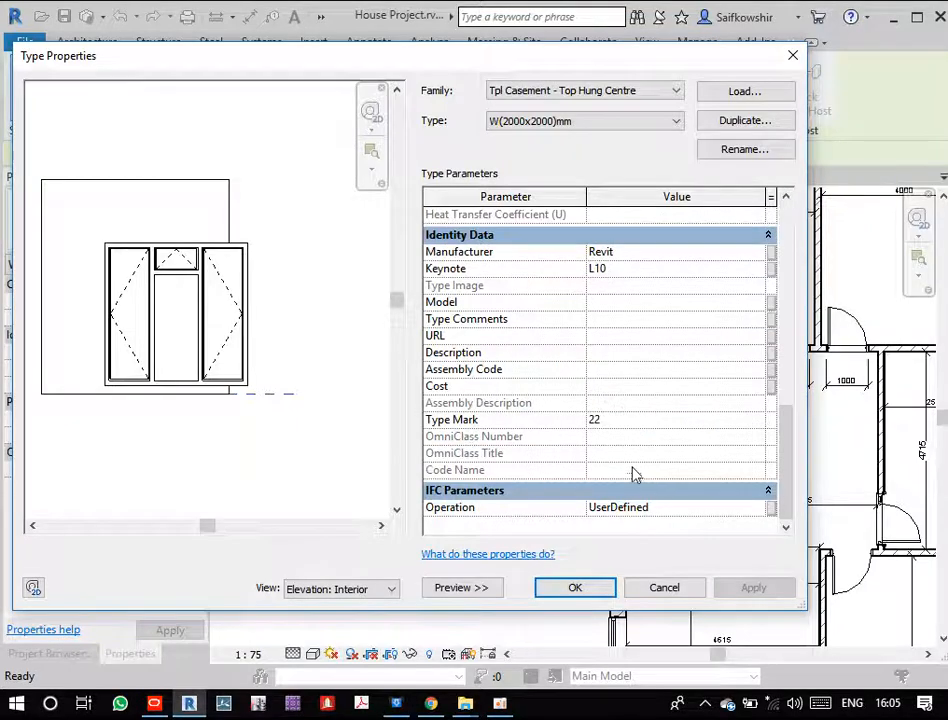
scroll(645, 465, "up", 10)
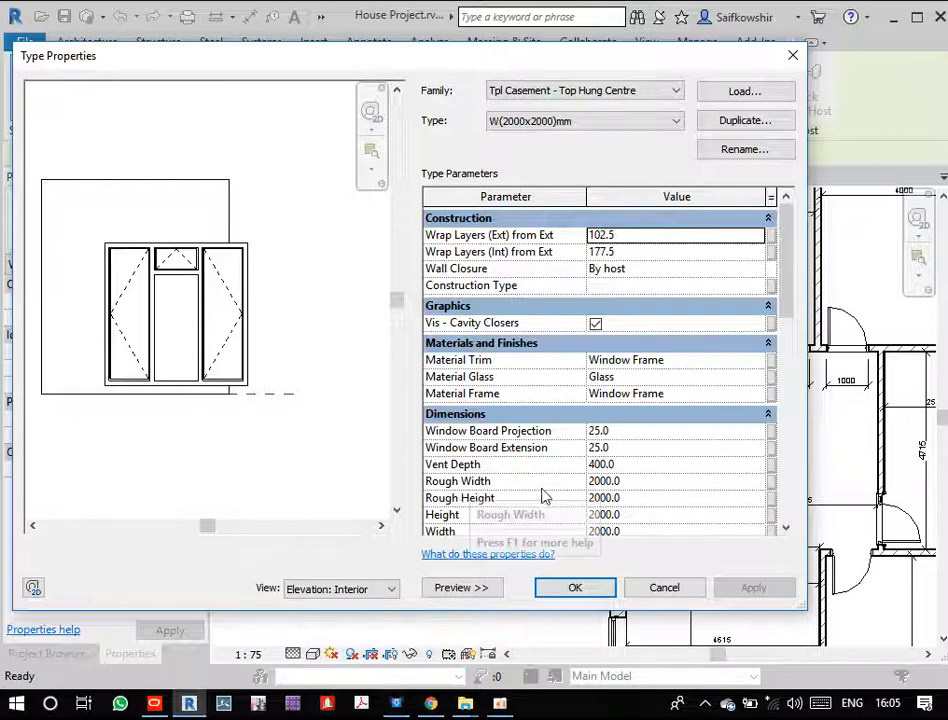
scroll(656, 495, "down", 4)
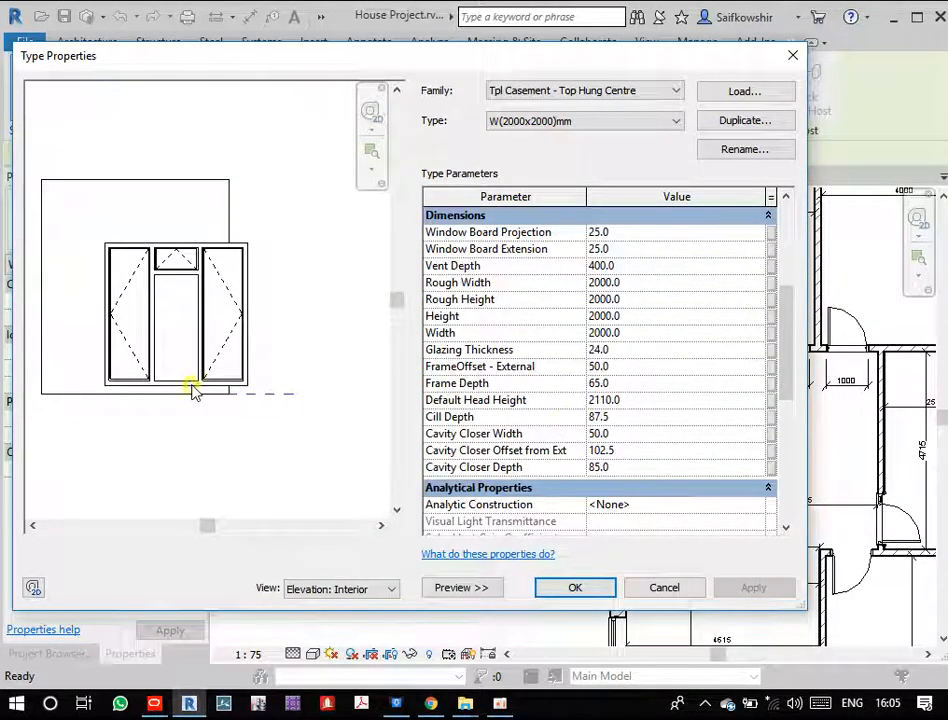
scroll(644, 437, "down", 5)
scroll(644, 437, "up", 6)
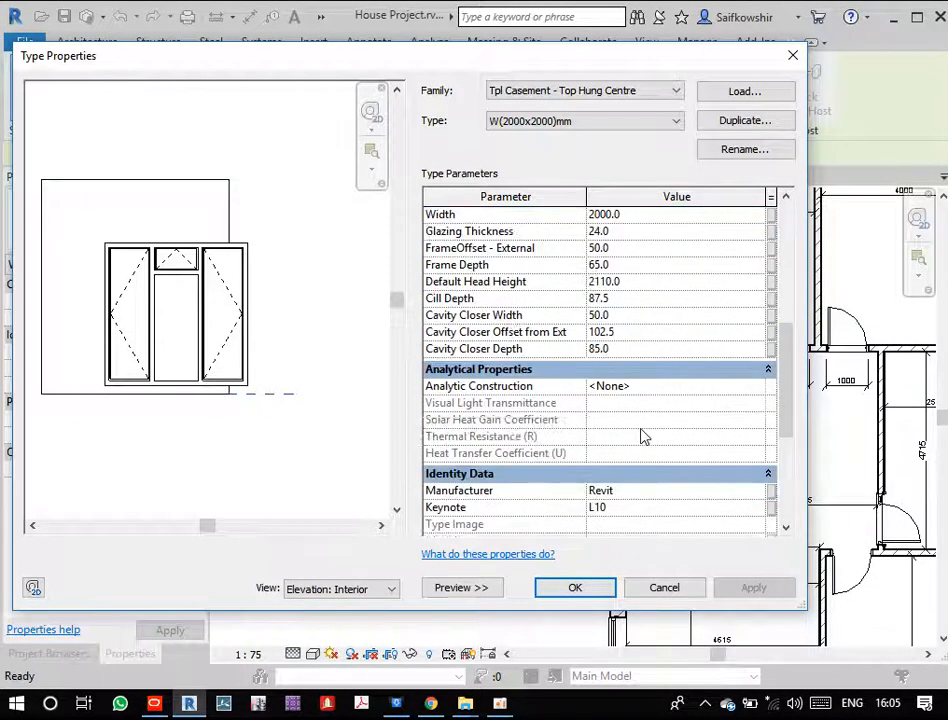
scroll(644, 437, "down", 4)
scroll(644, 437, "up", 4)
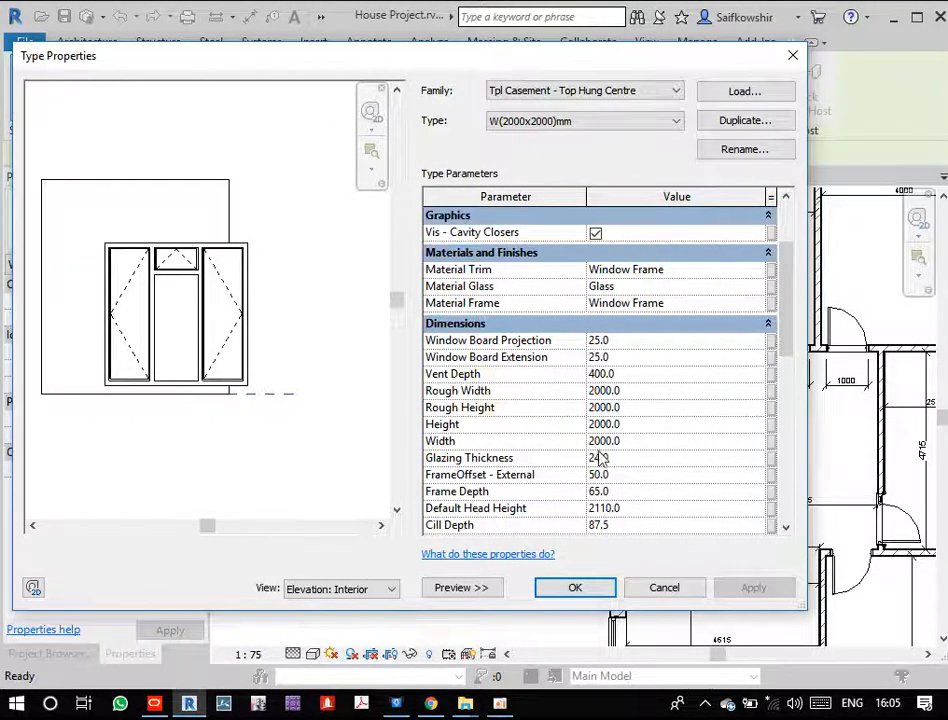
scroll(603, 457, "down", 5)
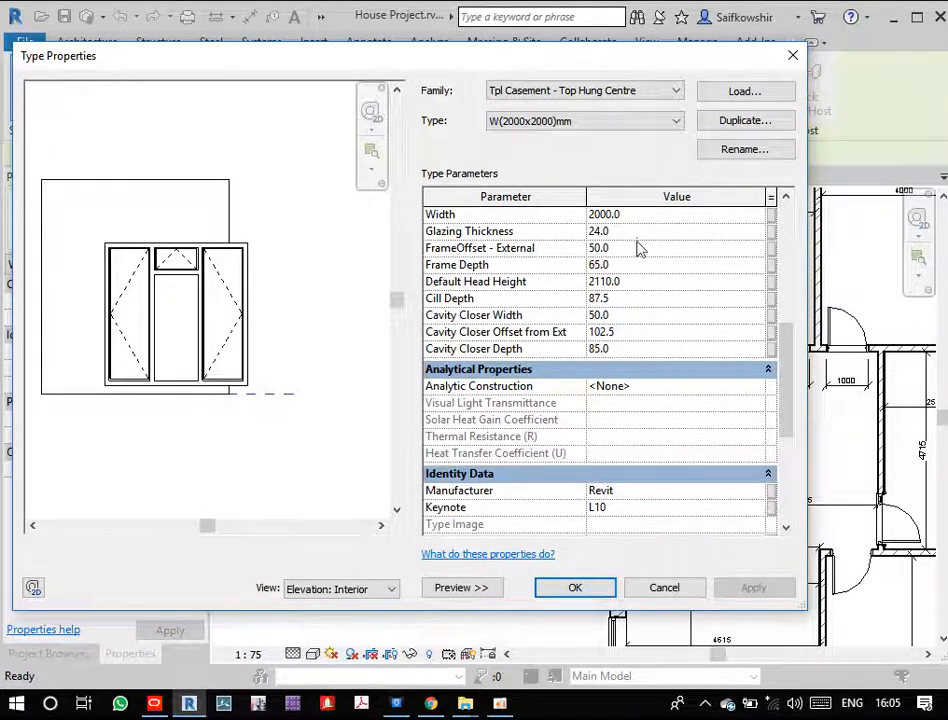
scroll(640, 508, "down", 5)
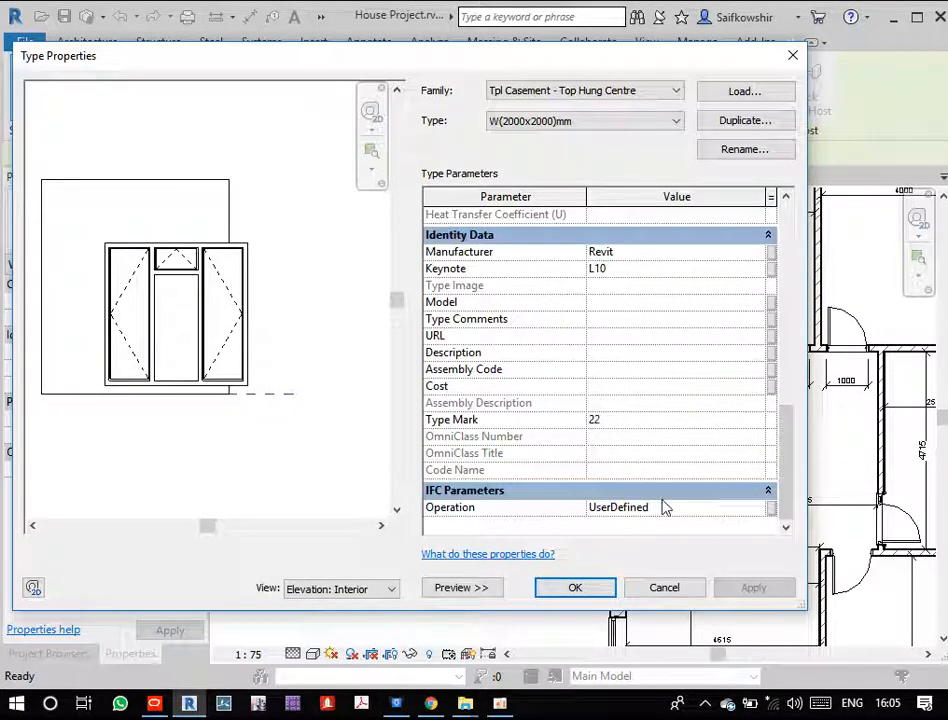
left_click(672, 587)
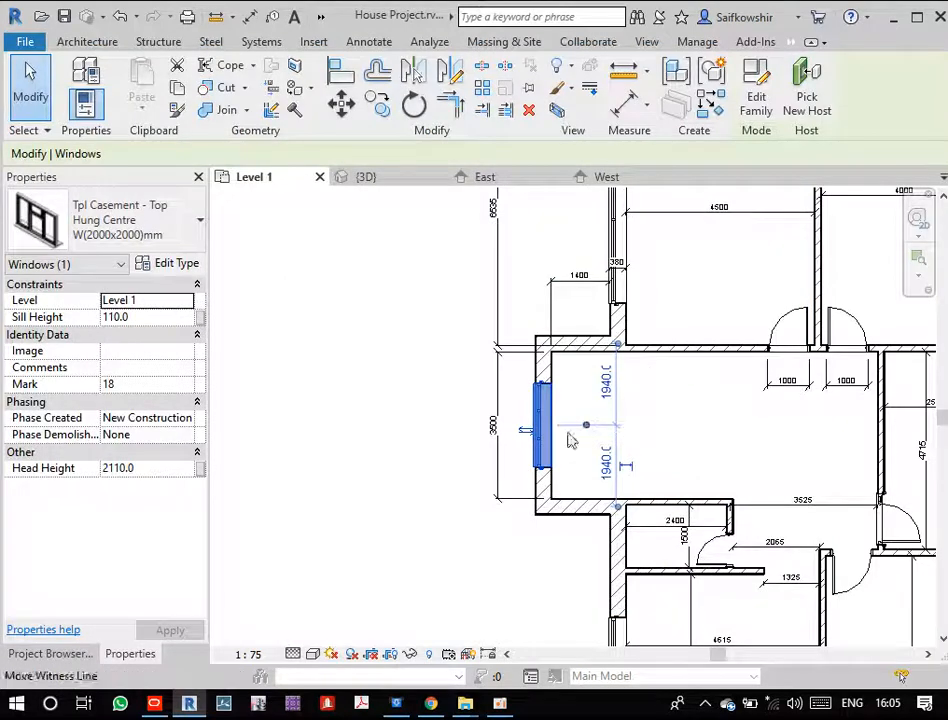
left_click(423, 457)
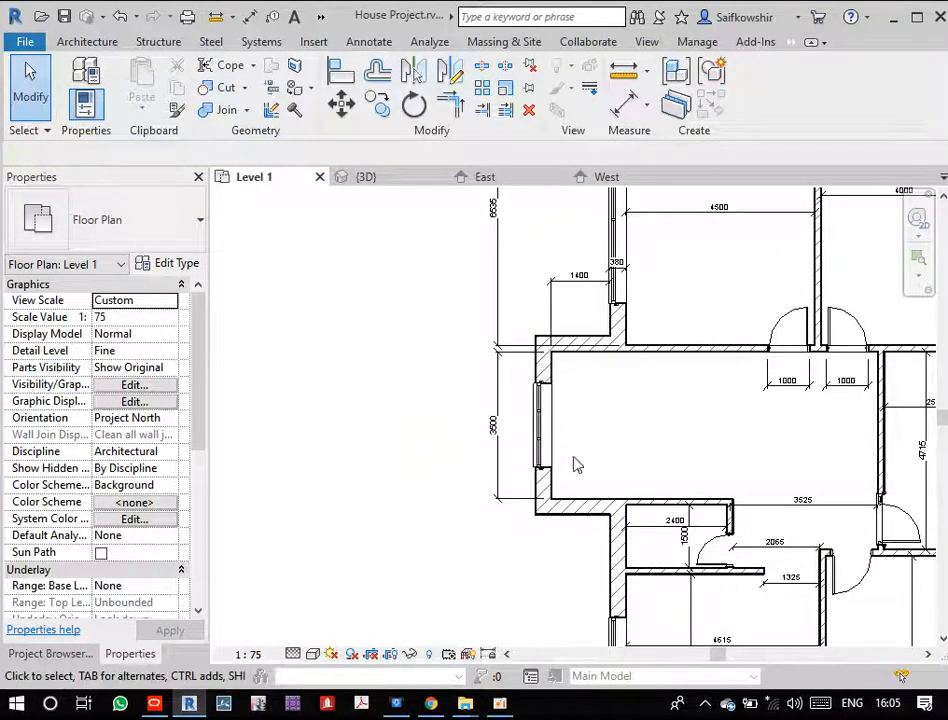
left_click(544, 432)
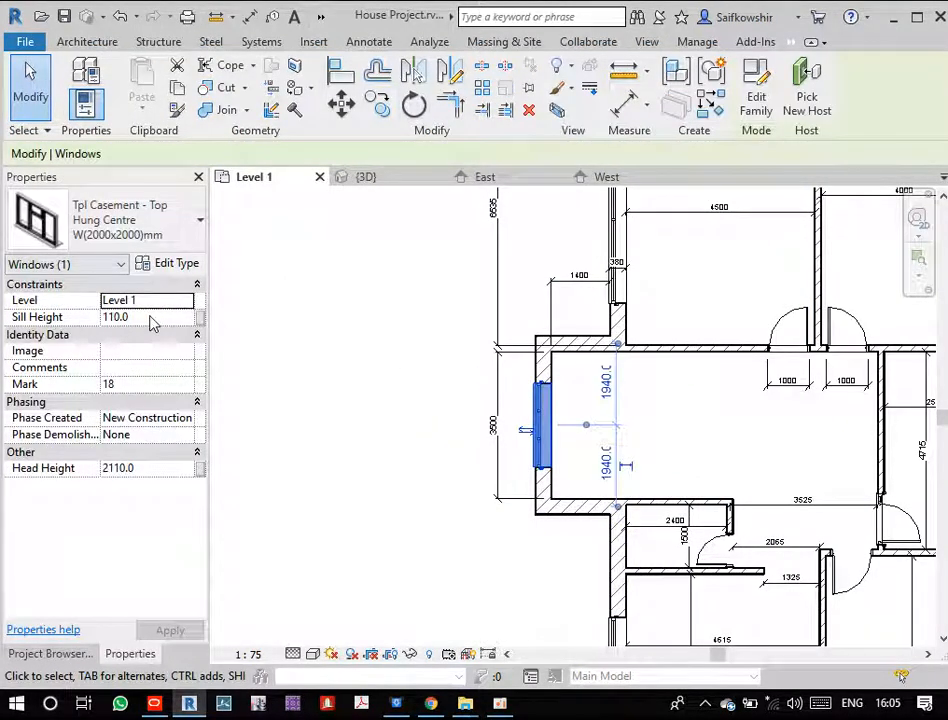
left_click(151, 317)
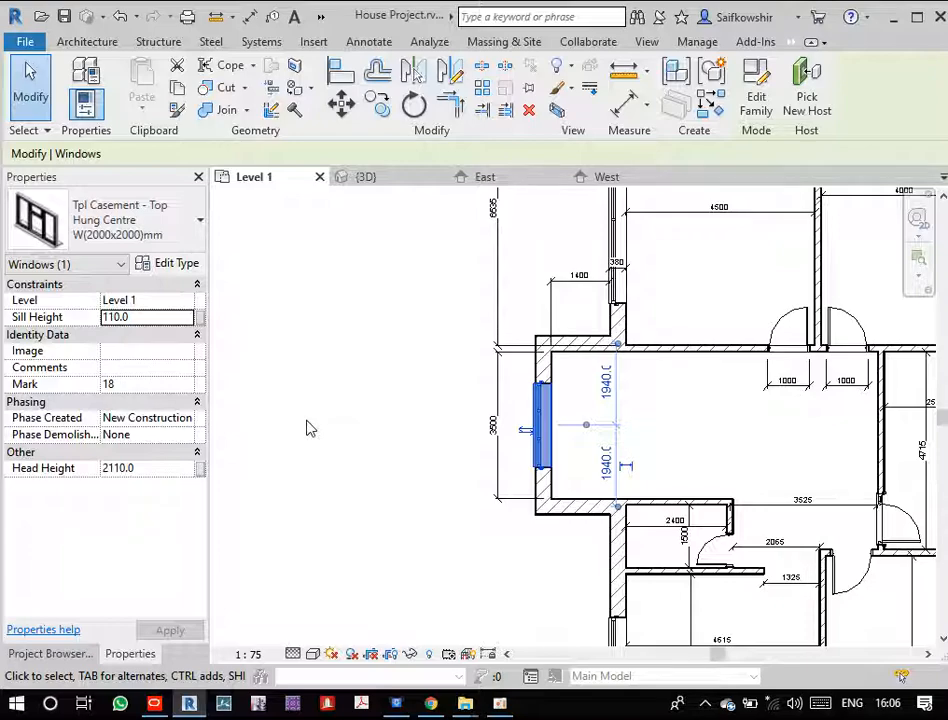
- Examine the type parameters of the 1000x2100mm interior door in the 4500 mm wide room's south wall, without changing them
left_click(795, 345)
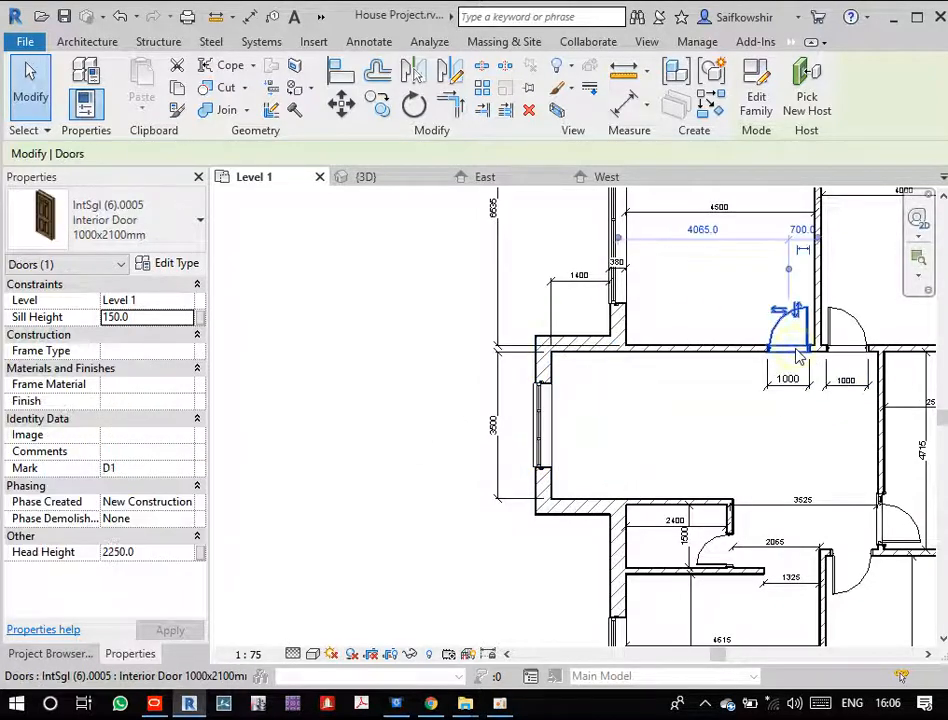
left_click(172, 265)
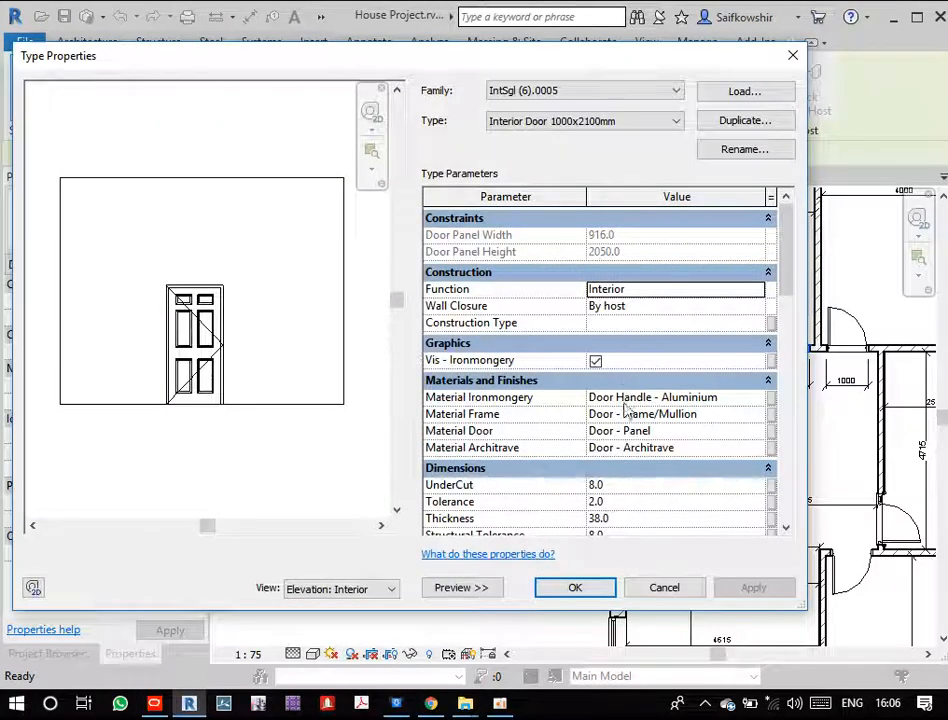
left_click(617, 485)
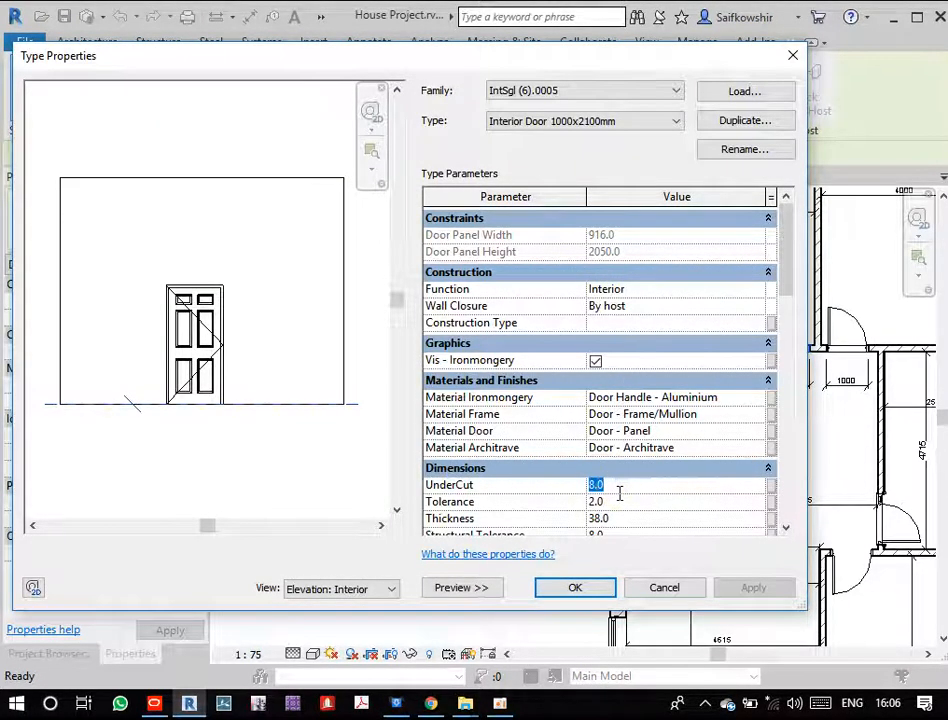
scroll(660, 519, "down", 4)
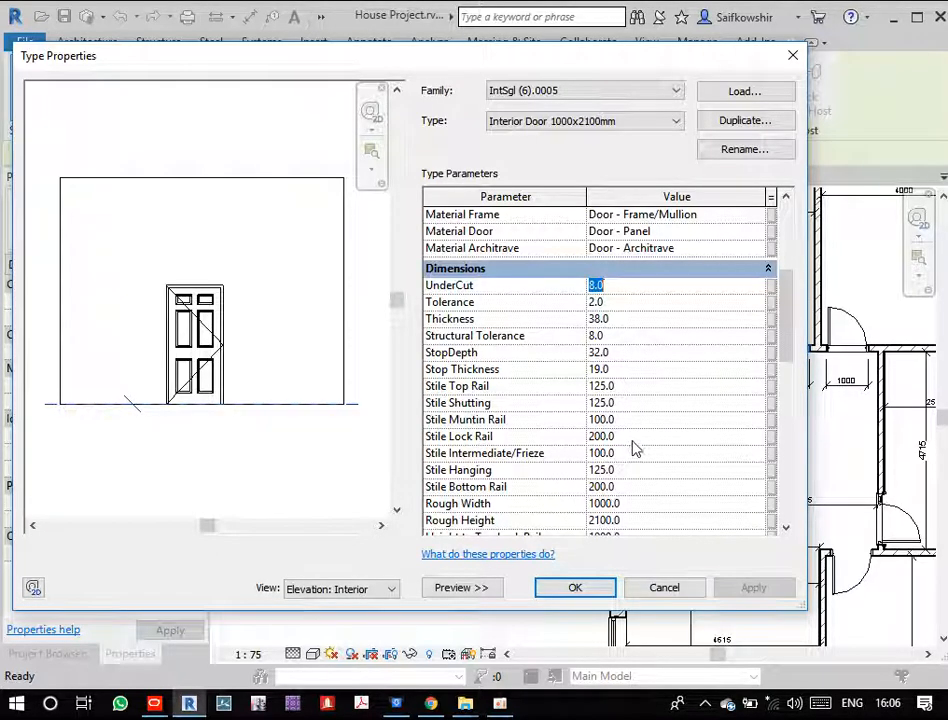
scroll(641, 472, "down", 5)
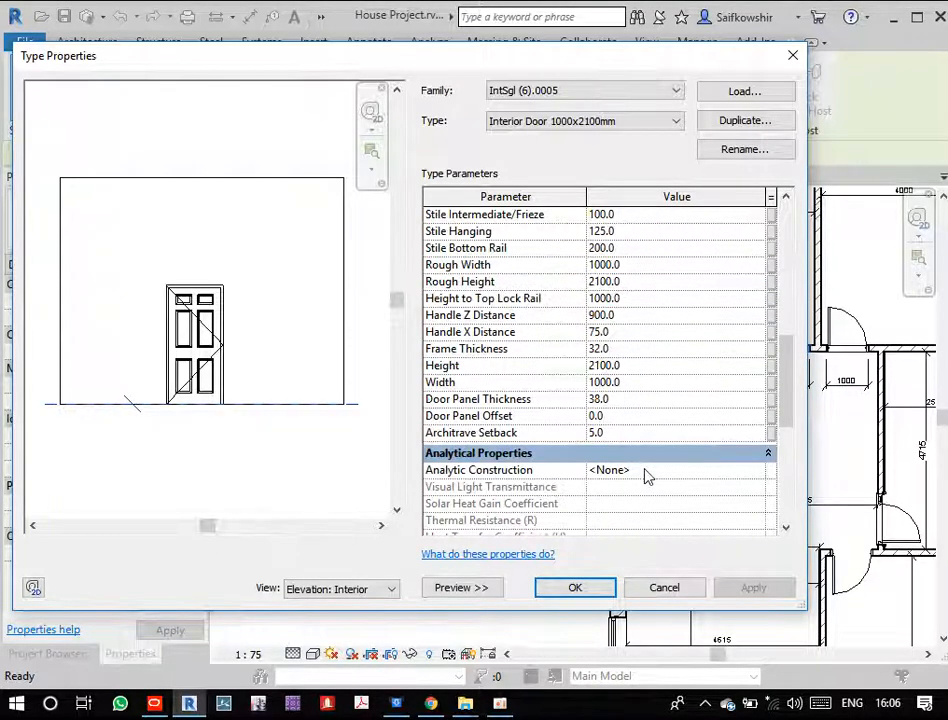
left_click(641, 401)
scroll(645, 489, "down", 5)
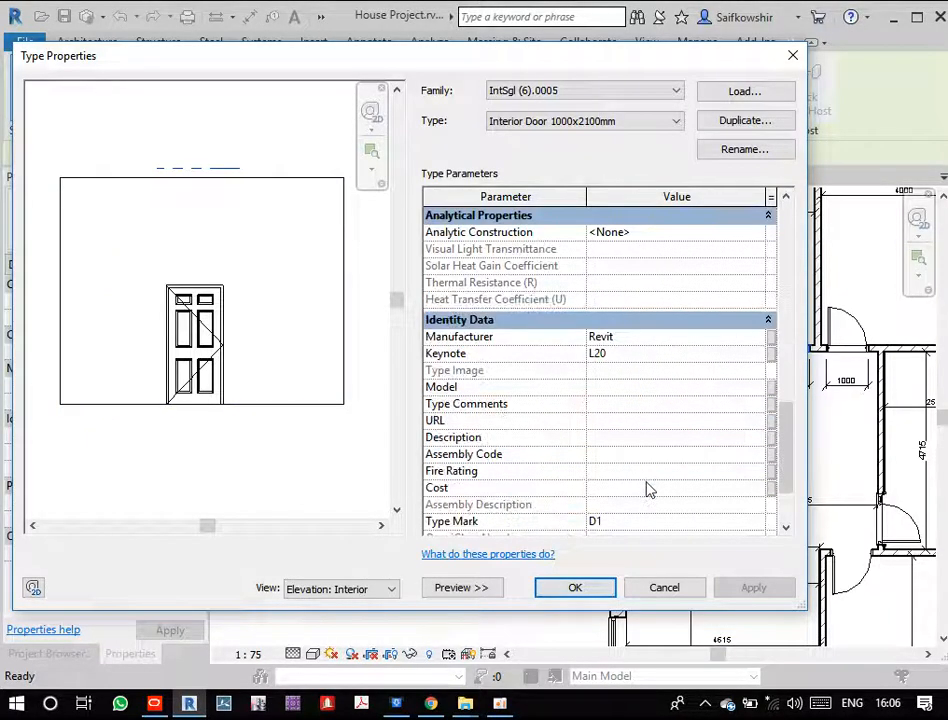
scroll(645, 489, "up", 5)
scroll(620, 465, "down", 5)
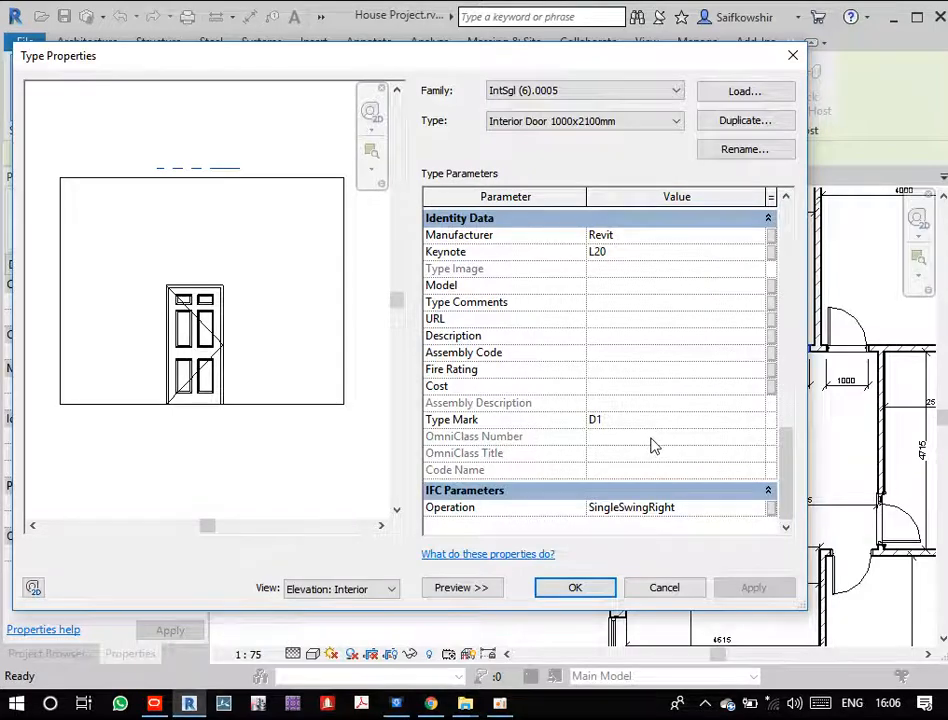
scroll(652, 446, "up", 5)
scroll(652, 446, "up", 4)
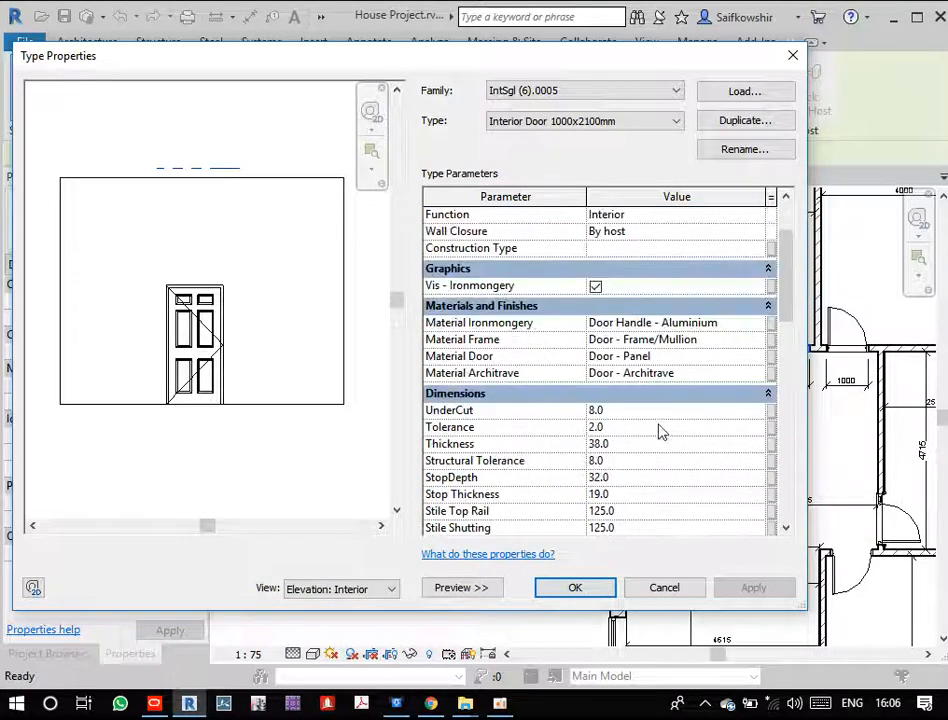
scroll(648, 414, "up", 3)
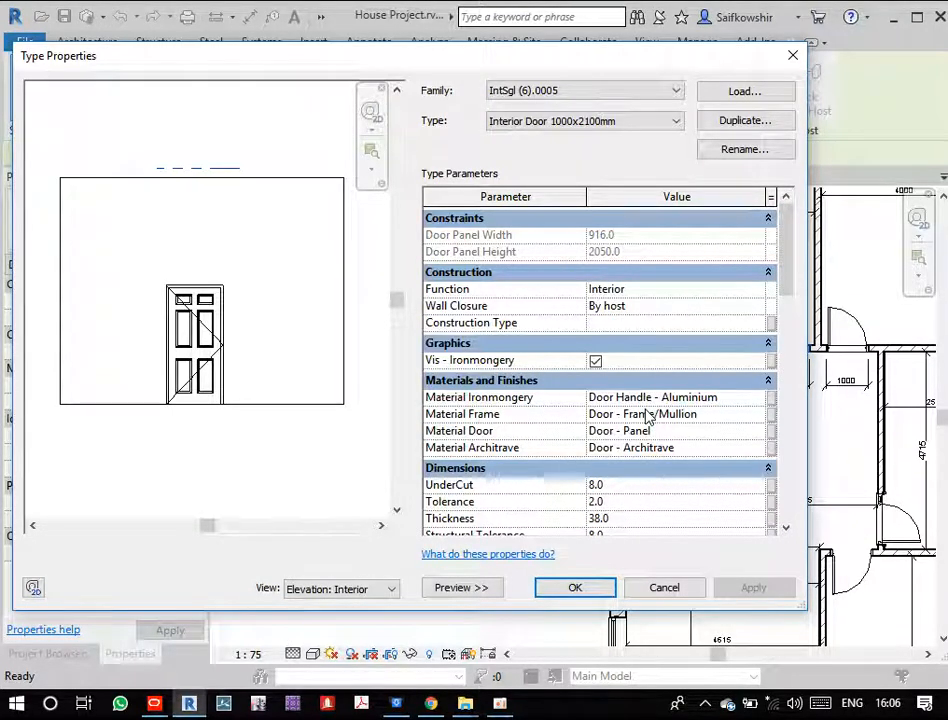
left_click(671, 588)
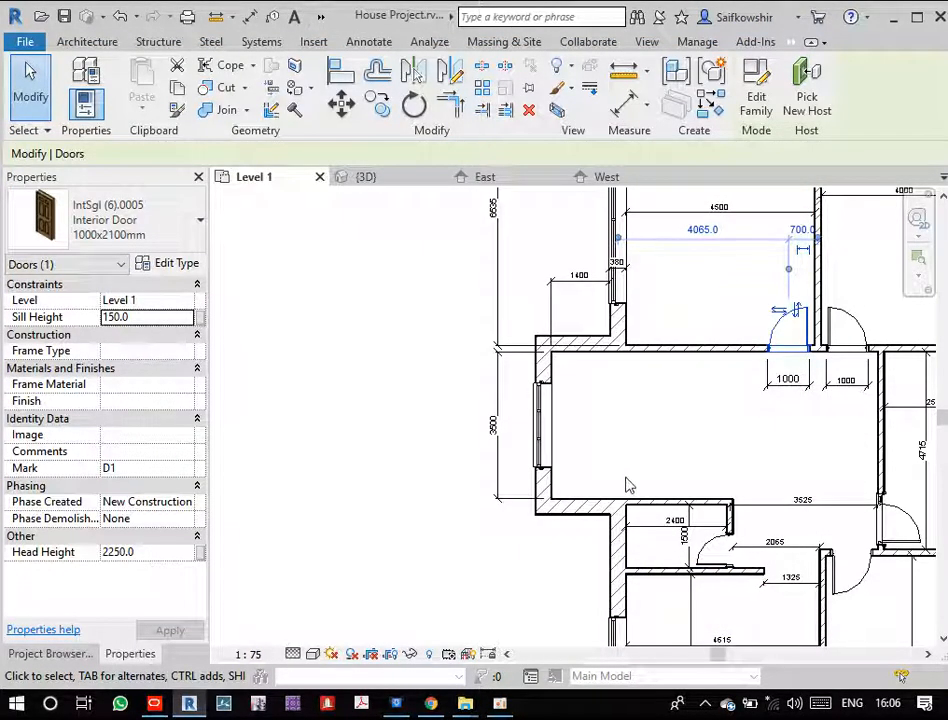
- Set the Sill Height of the window in the 3500 mm deep room's west wall to 800 mm
left_click(510, 561)
left_click(542, 422)
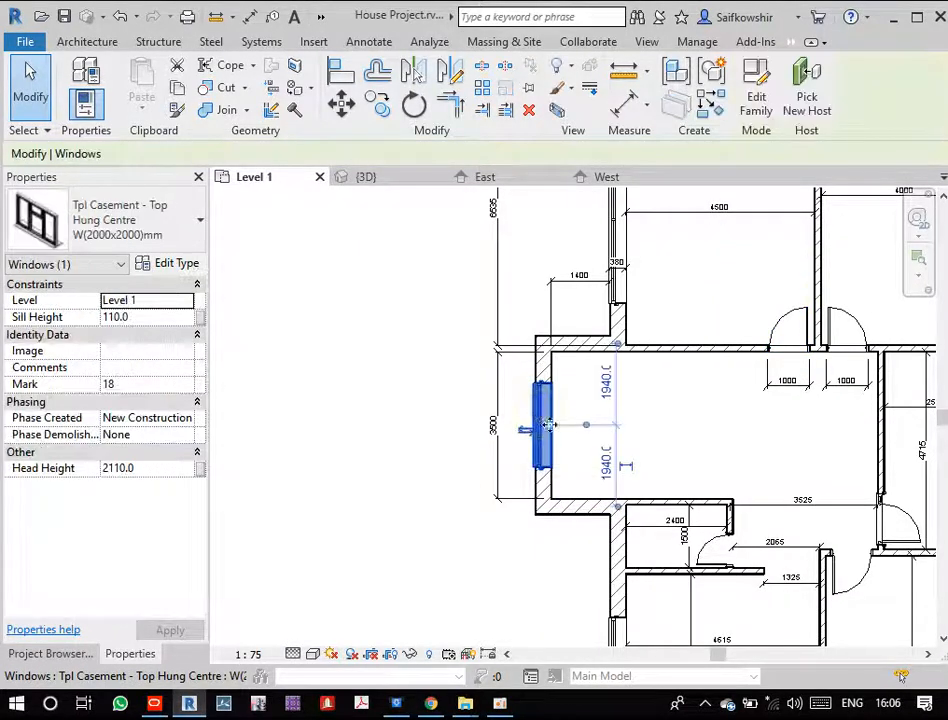
left_click(201, 320)
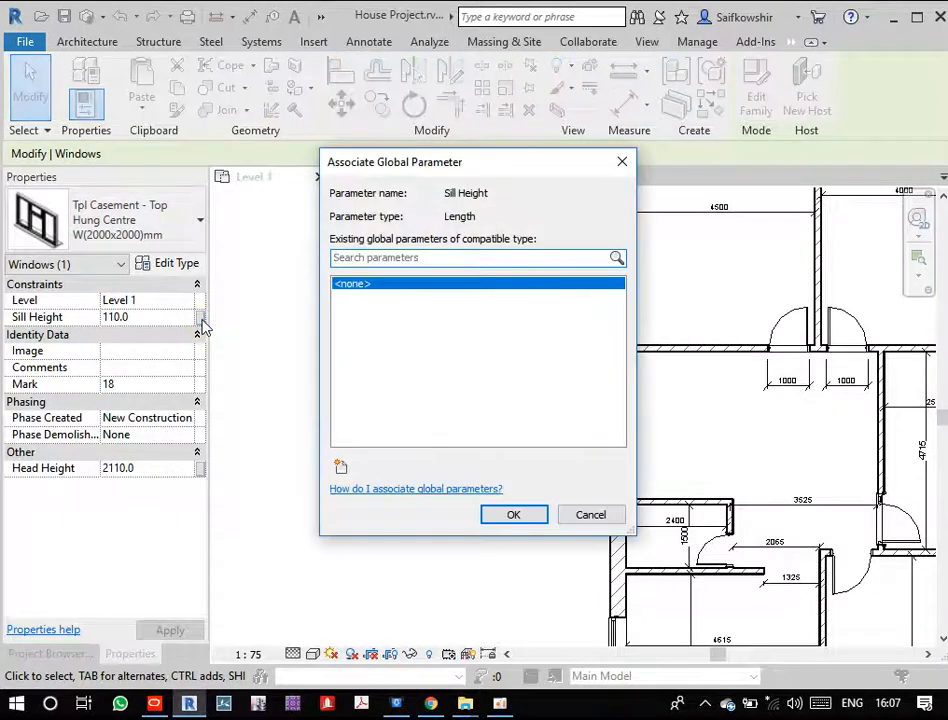
left_click(592, 515)
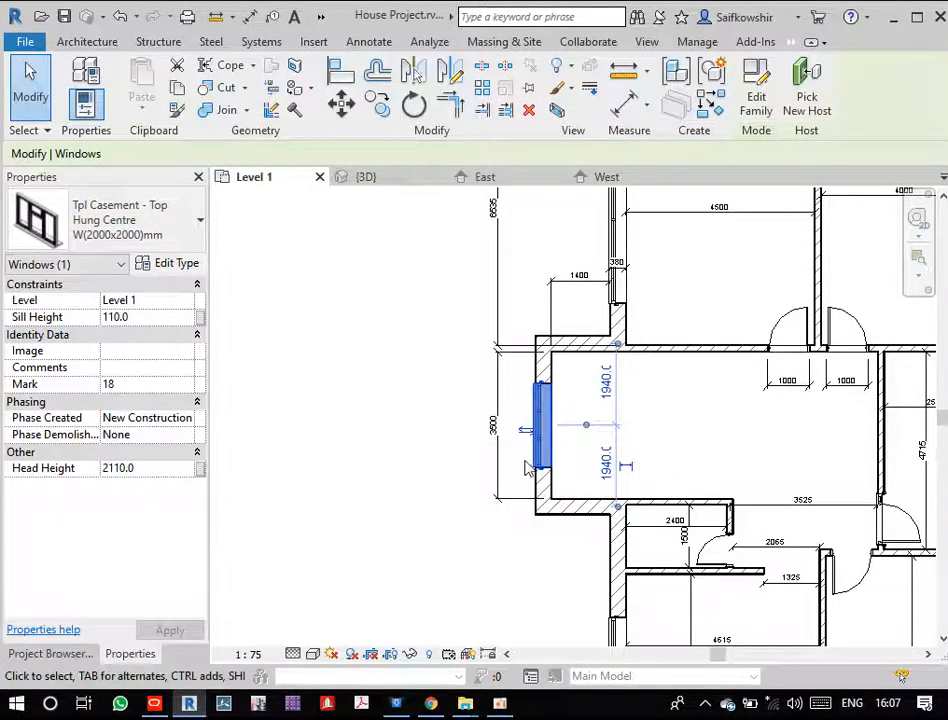
left_click(142, 317)
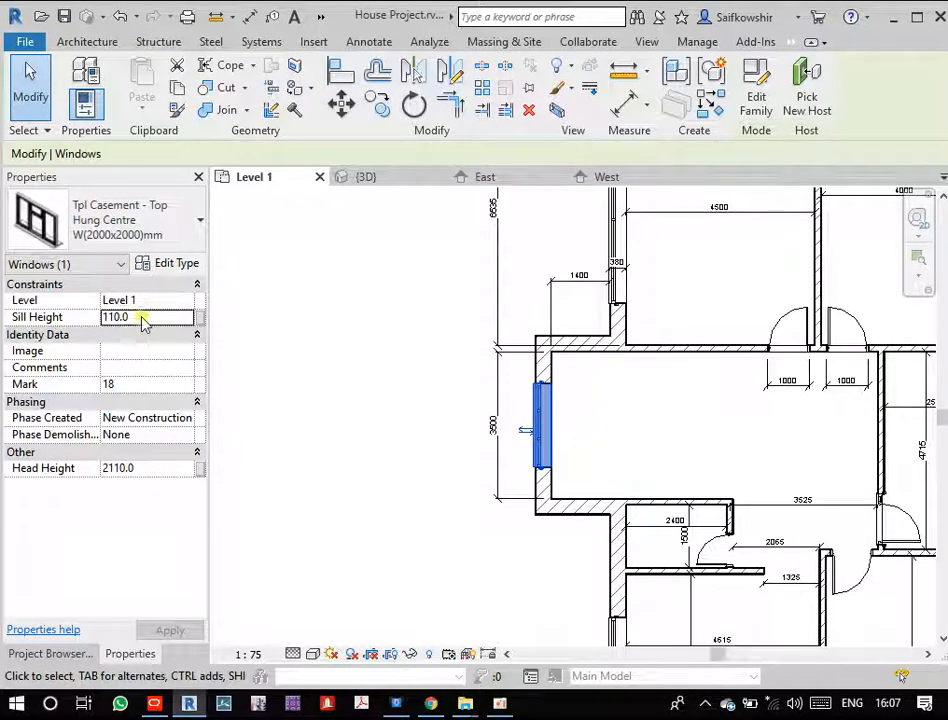
double_click(142, 317)
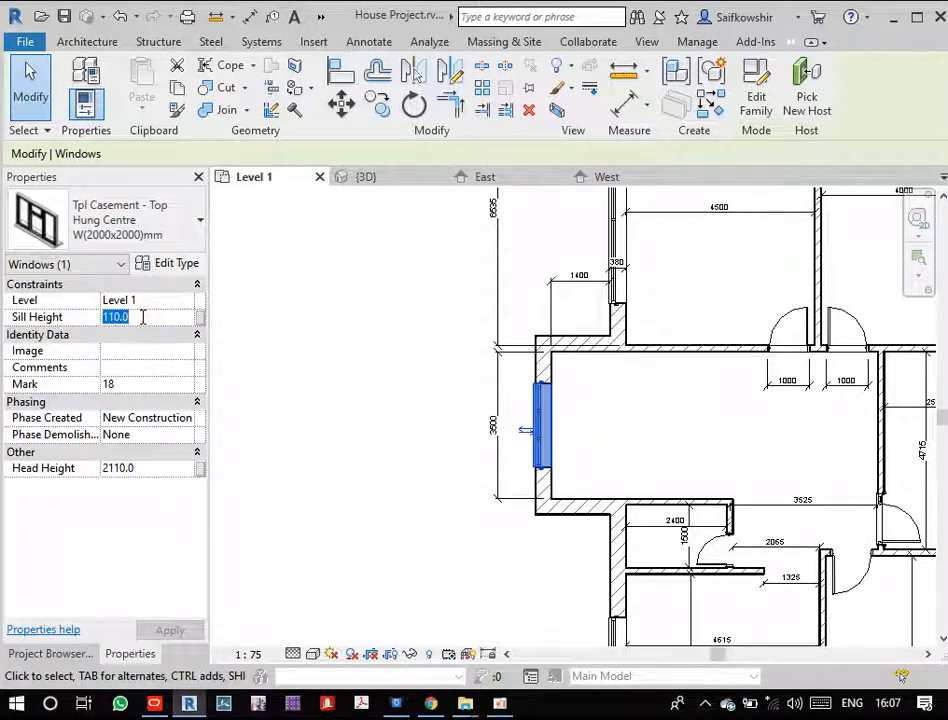
type("800")
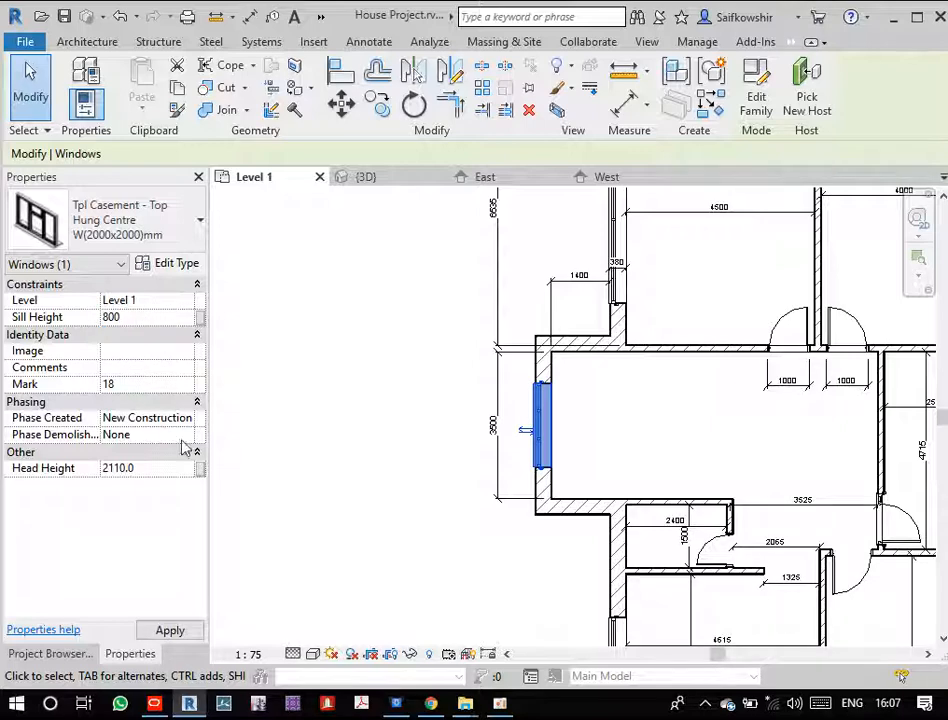
left_click(172, 630)
left_click(358, 525)
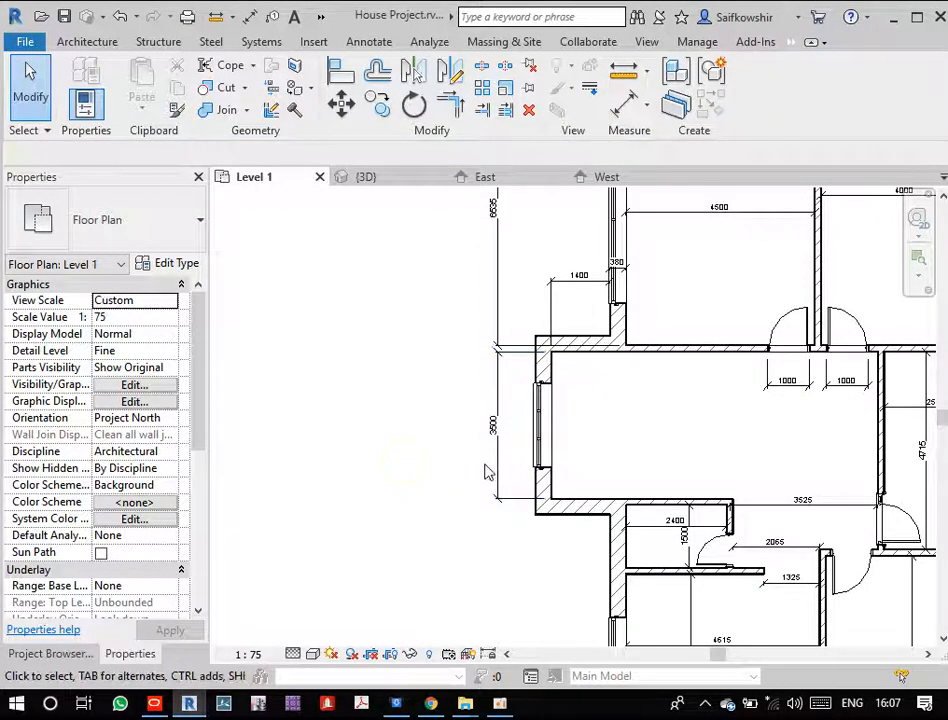
- Open the East elevation of the house
scroll(485, 465, "down", 2)
scroll(415, 502, "down", 2)
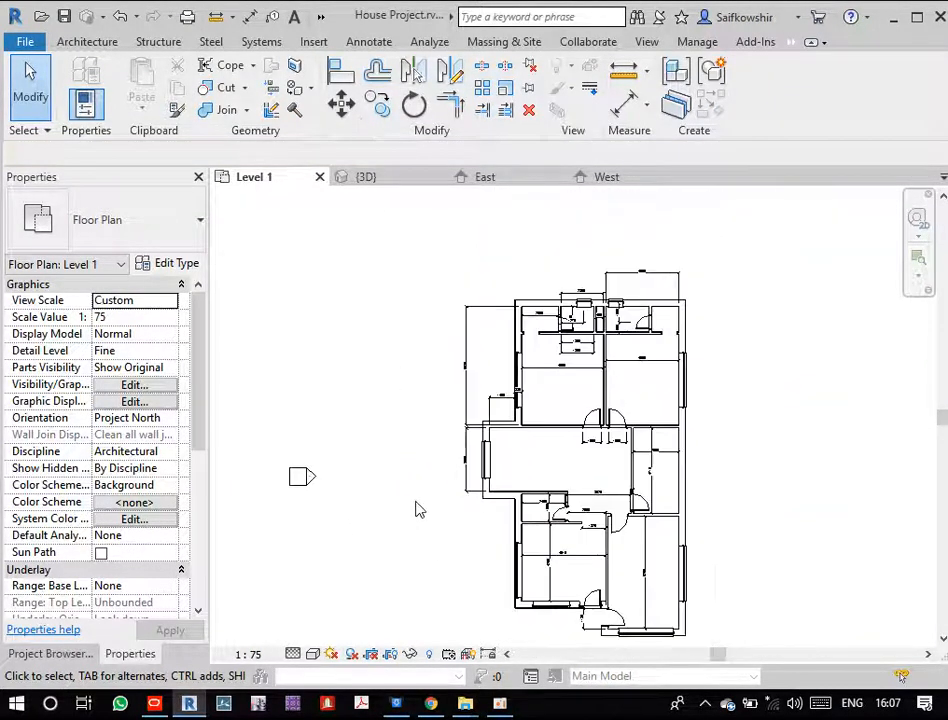
middle_click_drag(388, 567, 436, 504)
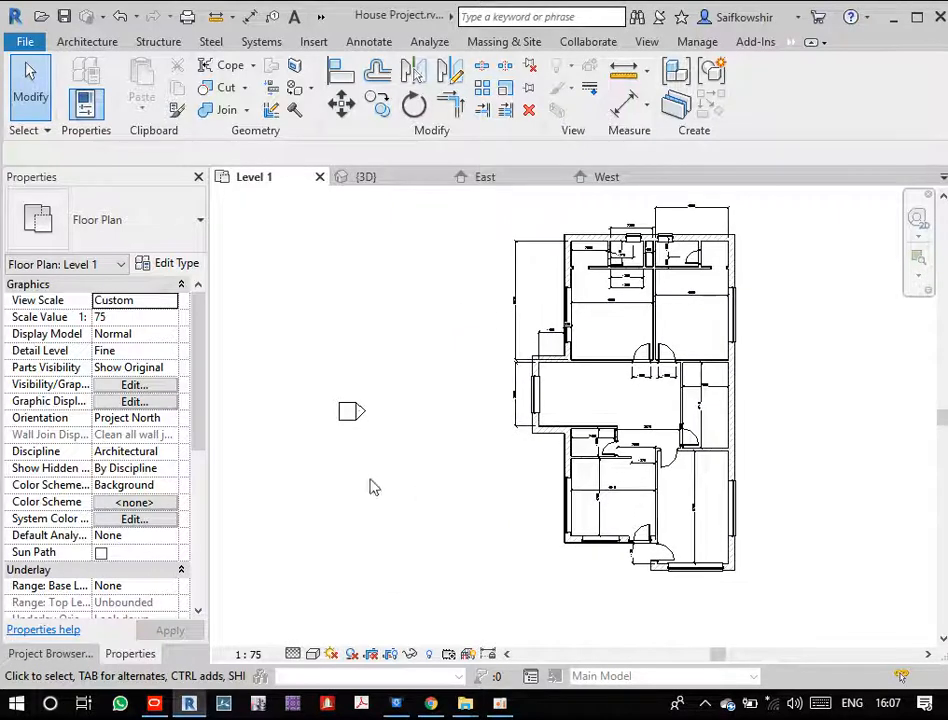
left_click(50, 653)
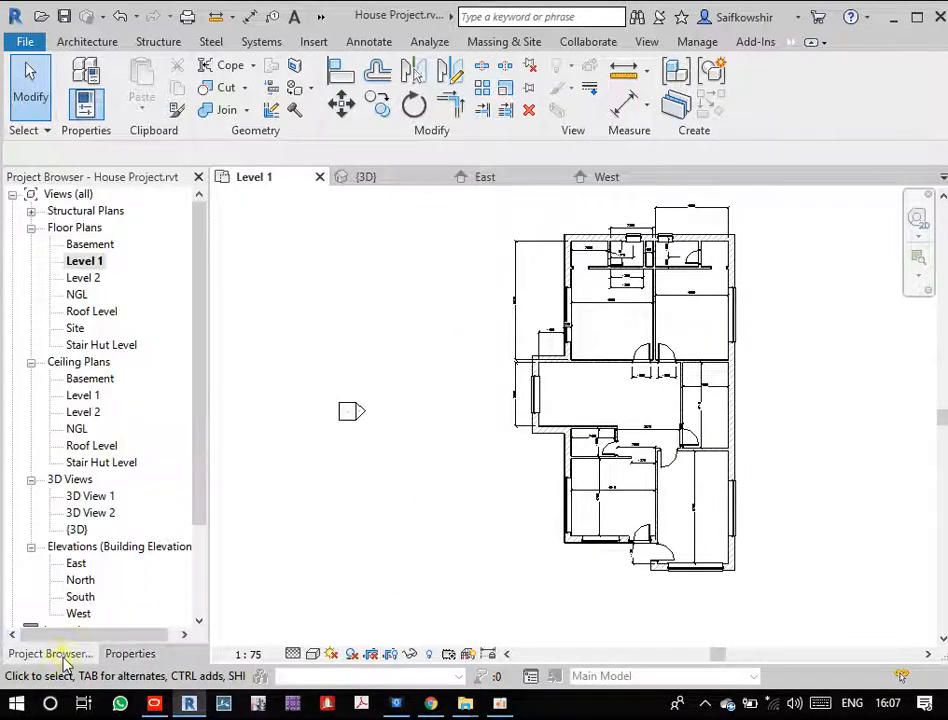
double_click(78, 565)
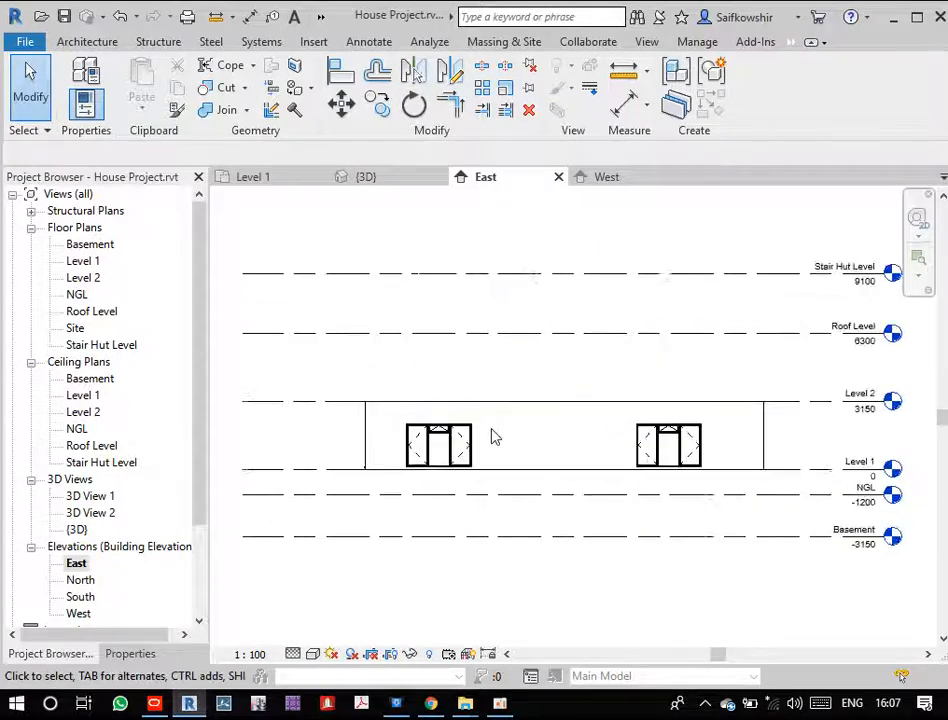
- Set the southern (left-hand) casement window's sill to 800 mm above Level 1 in the East elevation
scroll(493, 437, "up", 2)
middle_click_drag(563, 463, 567, 404)
left_click(392, 412)
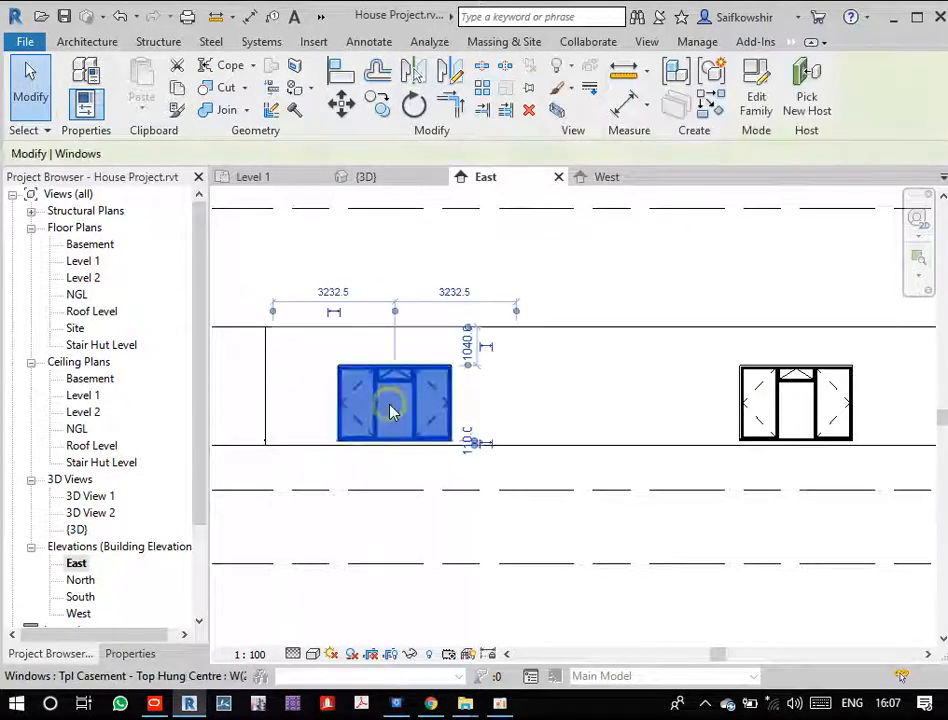
left_click(467, 450)
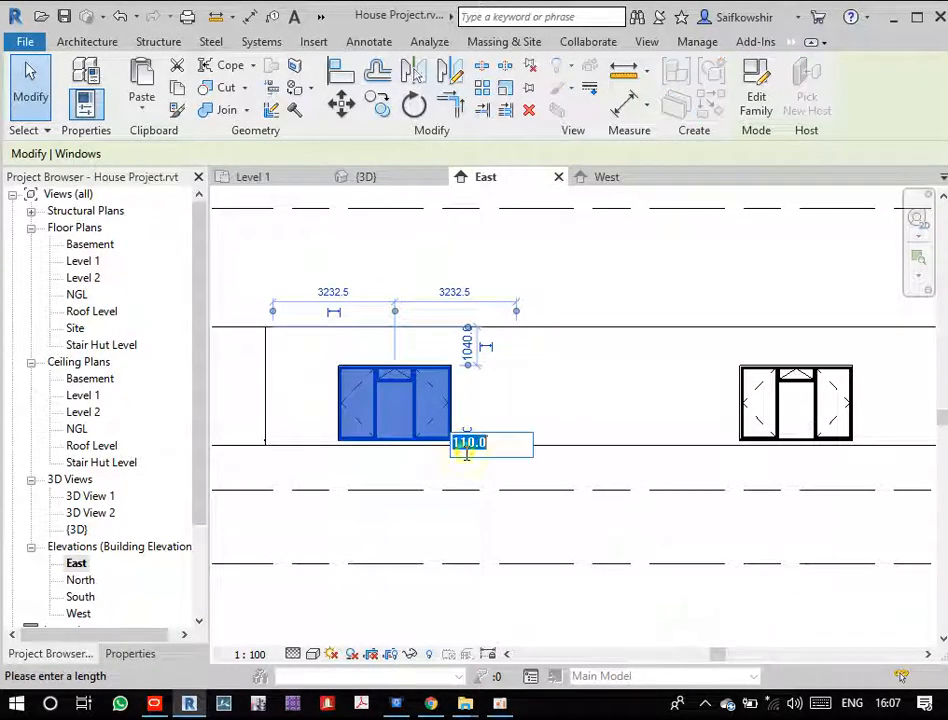
type("80")
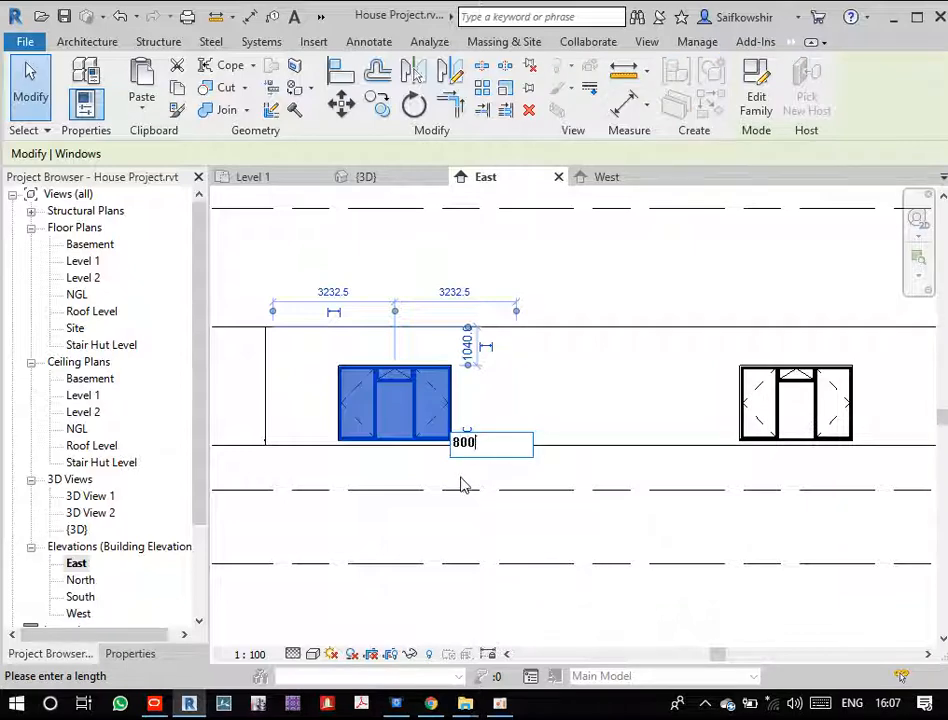
type("0")
key("Return")
scroll(563, 403, "down", 1)
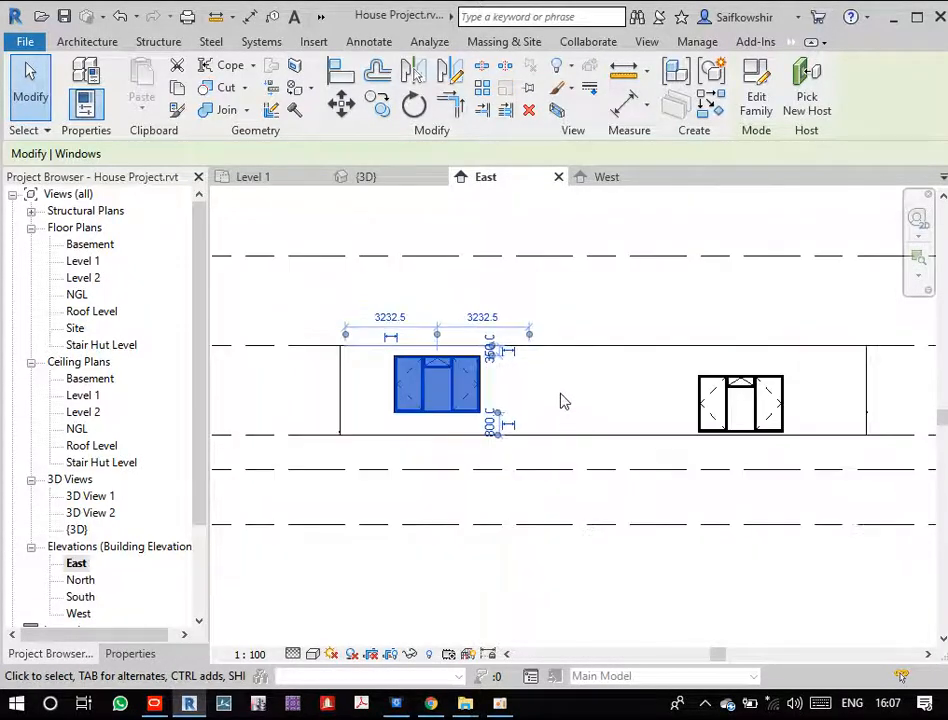
middle_click_drag(563, 401, 570, 414)
key("Escape")
- Align the head of the other East elevation window with the raised window's head and lock the alignment
key("a")
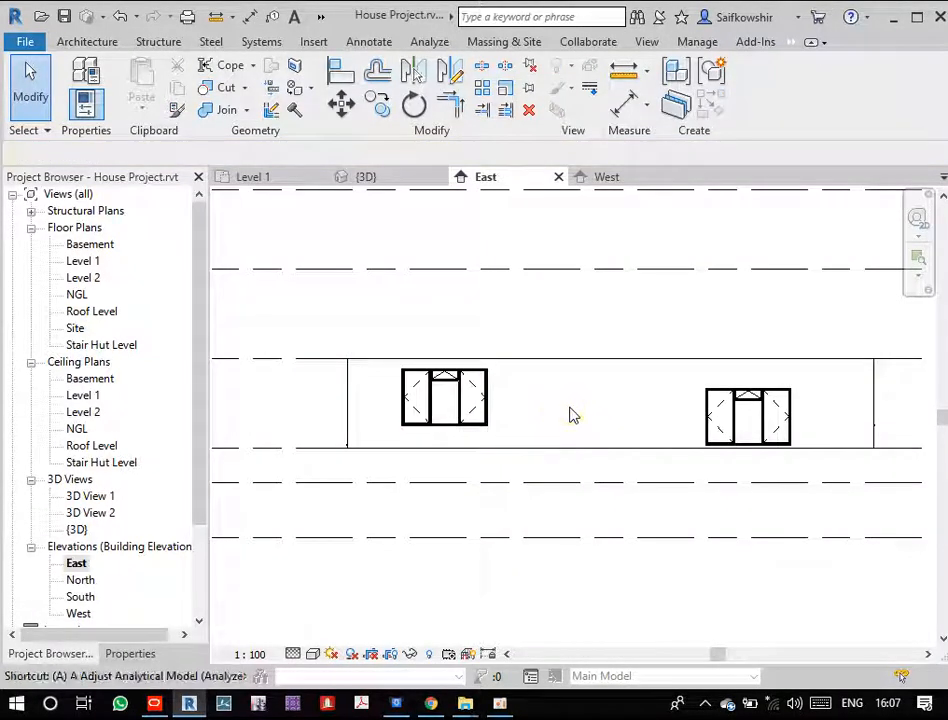
key("l")
left_click(455, 371)
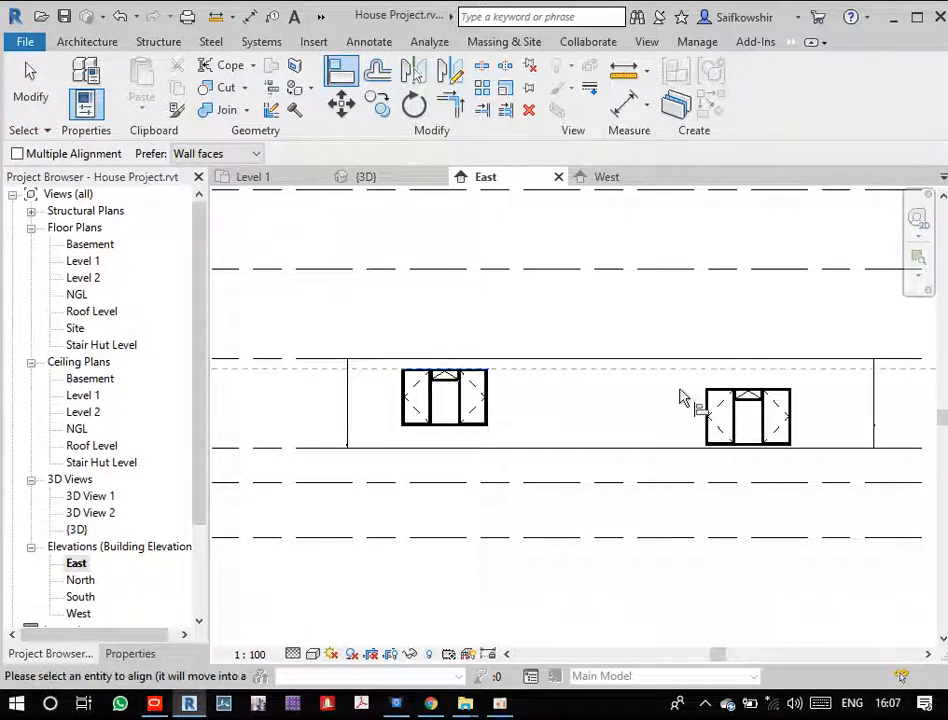
left_click(715, 391)
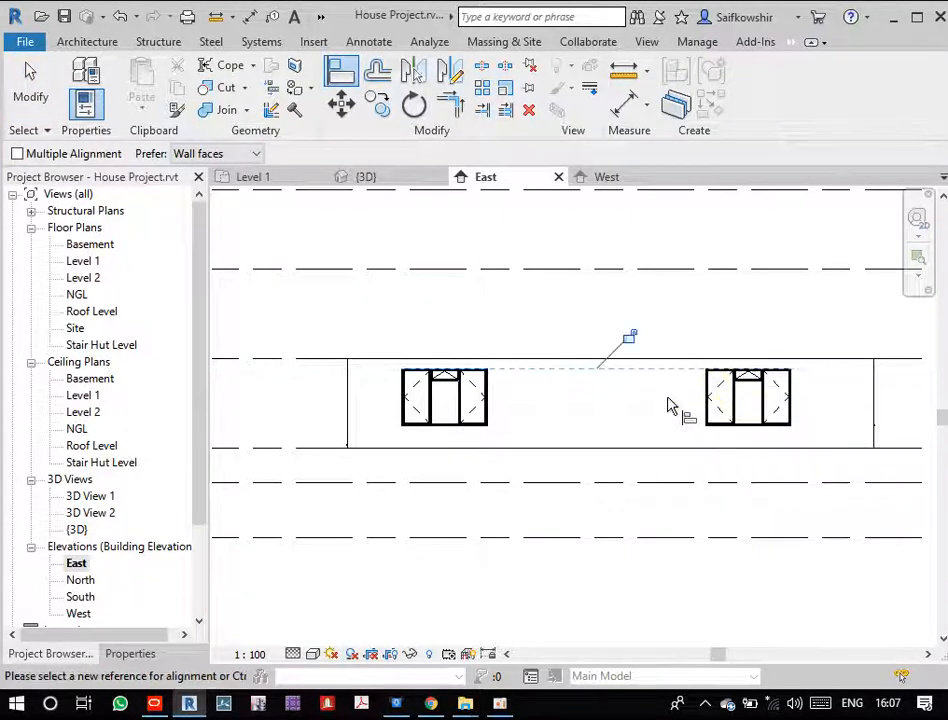
left_click(631, 339)
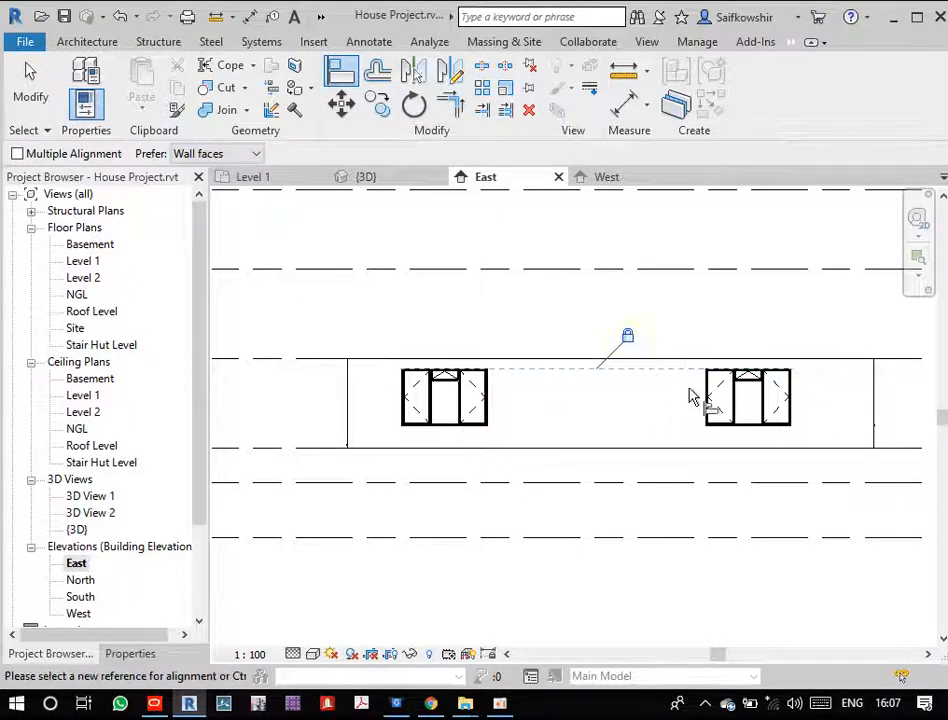
- Try to align the locked East elevation windows down to the Level 1 line, then undo the alignment
left_click(715, 449)
left_click(716, 434)
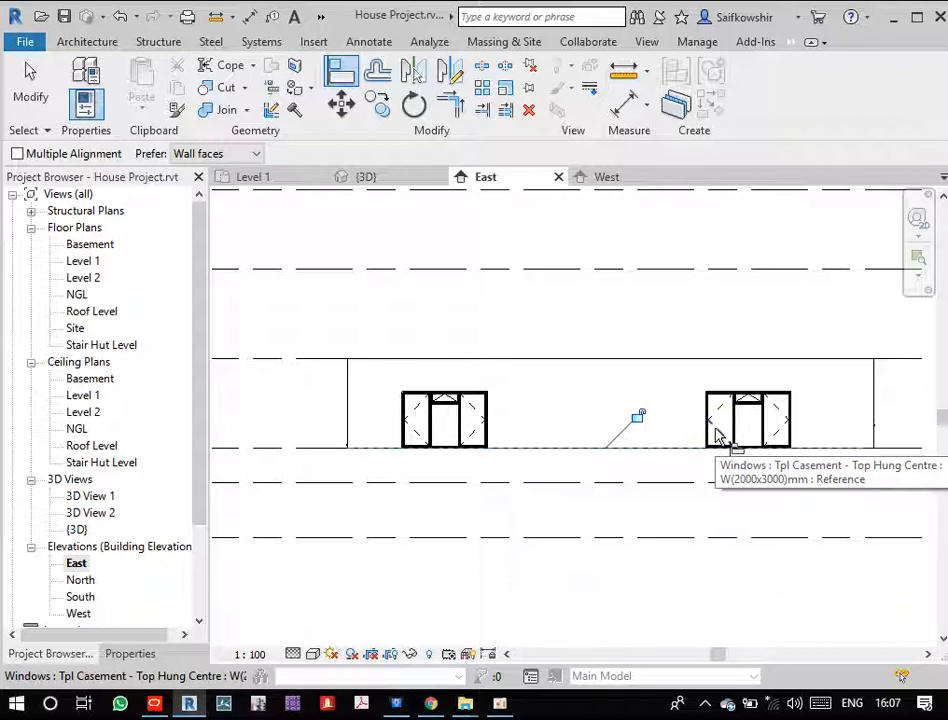
left_click(677, 396)
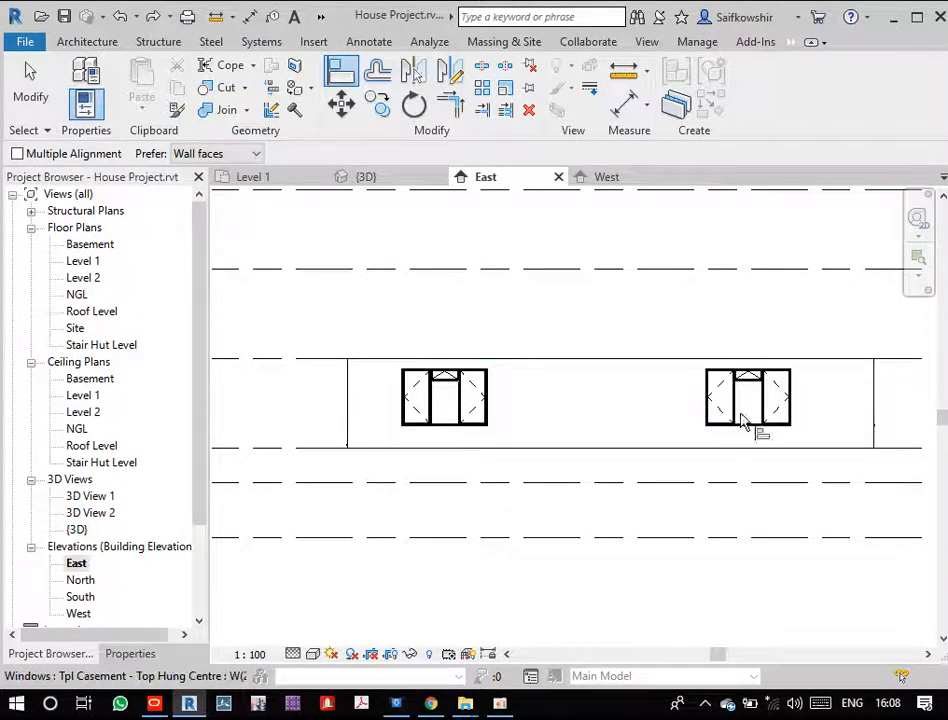
- Check the windows in the North elevation and open the South elevation
double_click(82, 580)
scroll(679, 444, "up", 2)
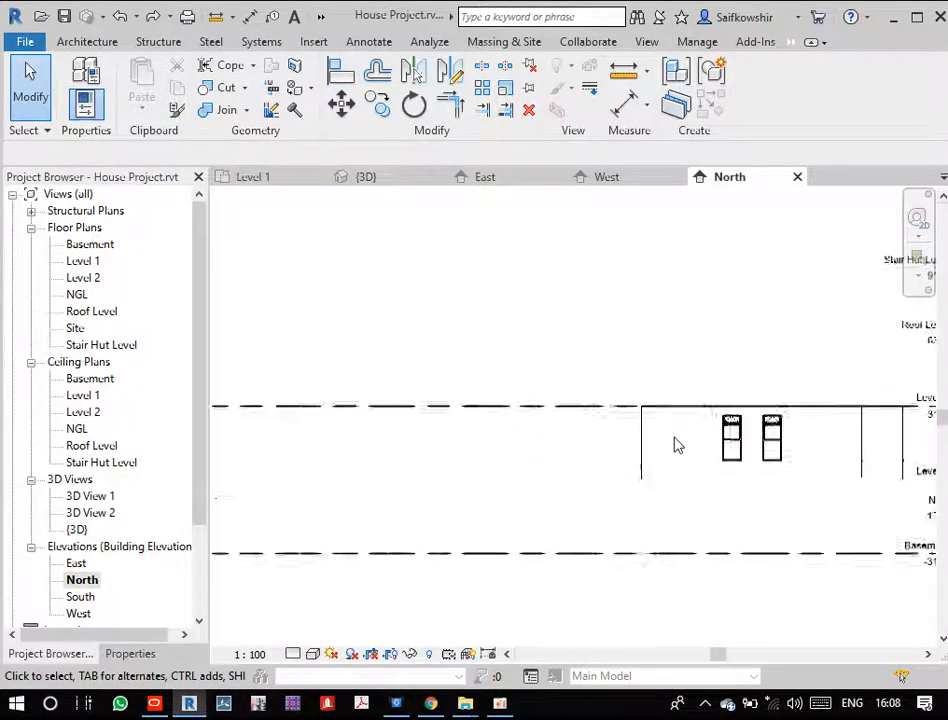
double_click(84, 598)
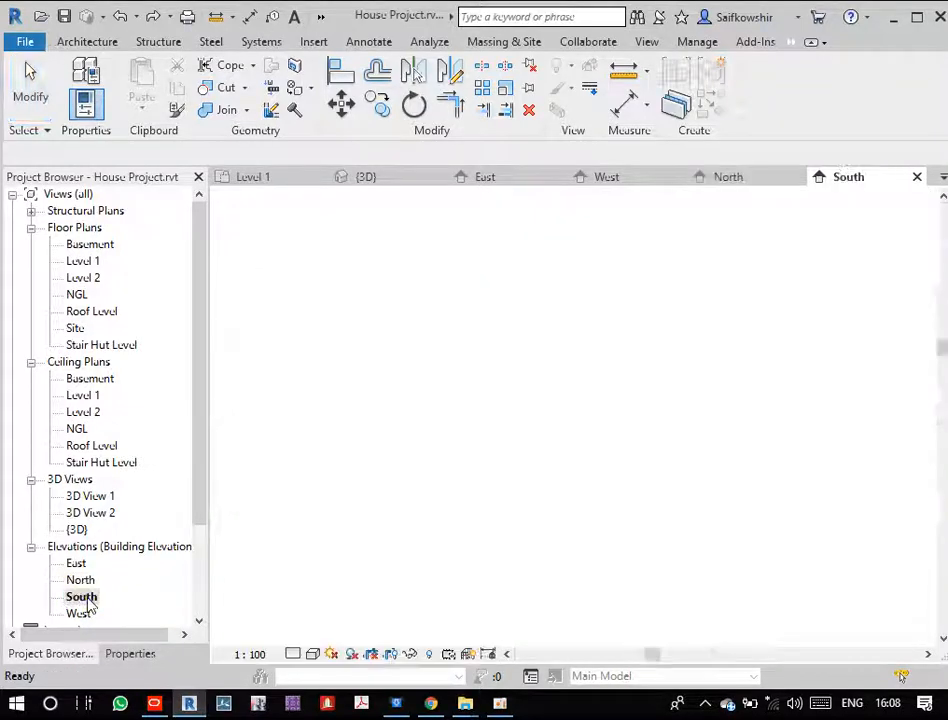
scroll(335, 455, "up", 3)
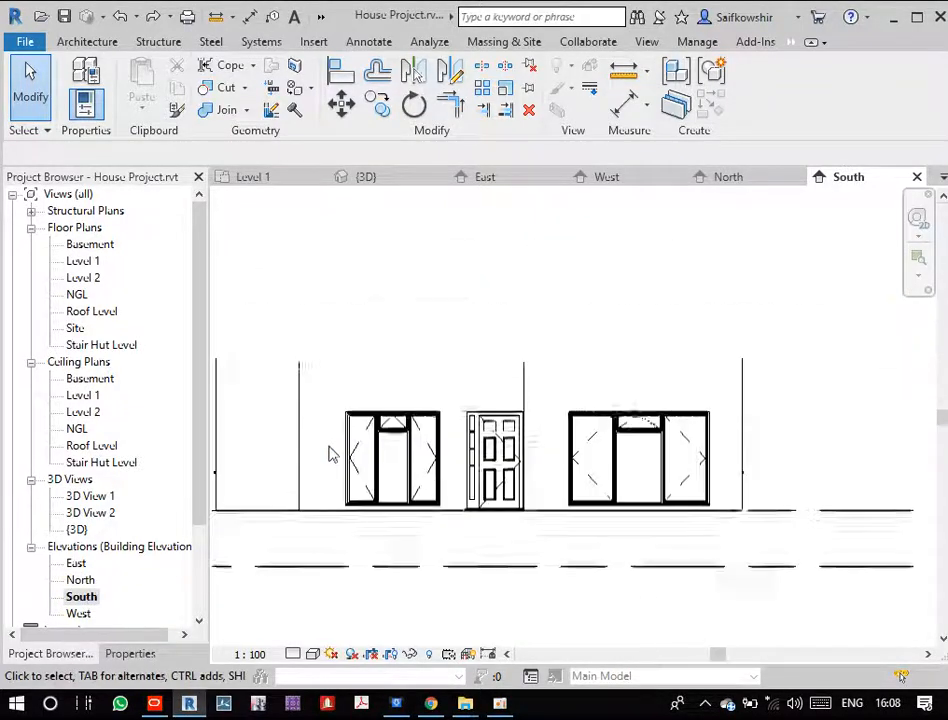
middle_click_drag(339, 455, 358, 413)
- Set the sill of the wide casement window east of the door to 800 mm above Level 1 in the South elevation
left_click(705, 440)
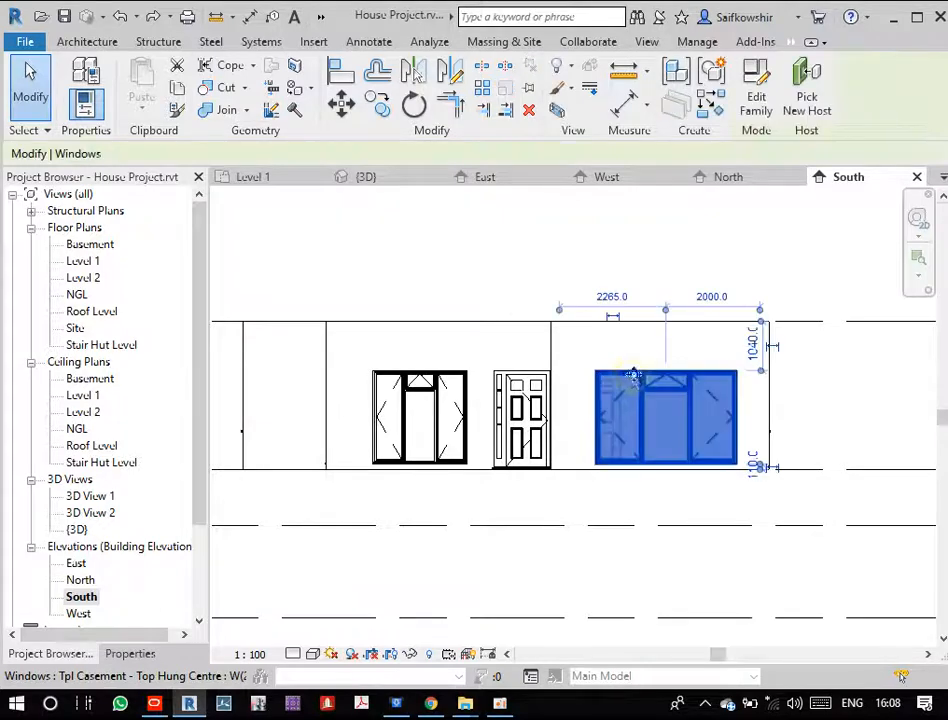
left_click(754, 479)
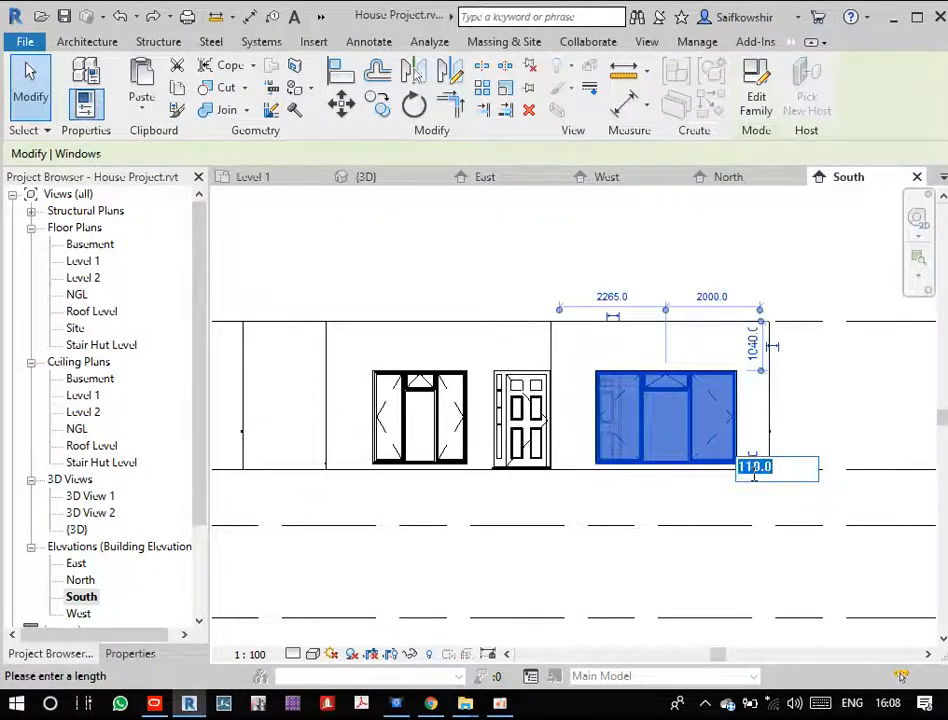
type("800")
key("Return")
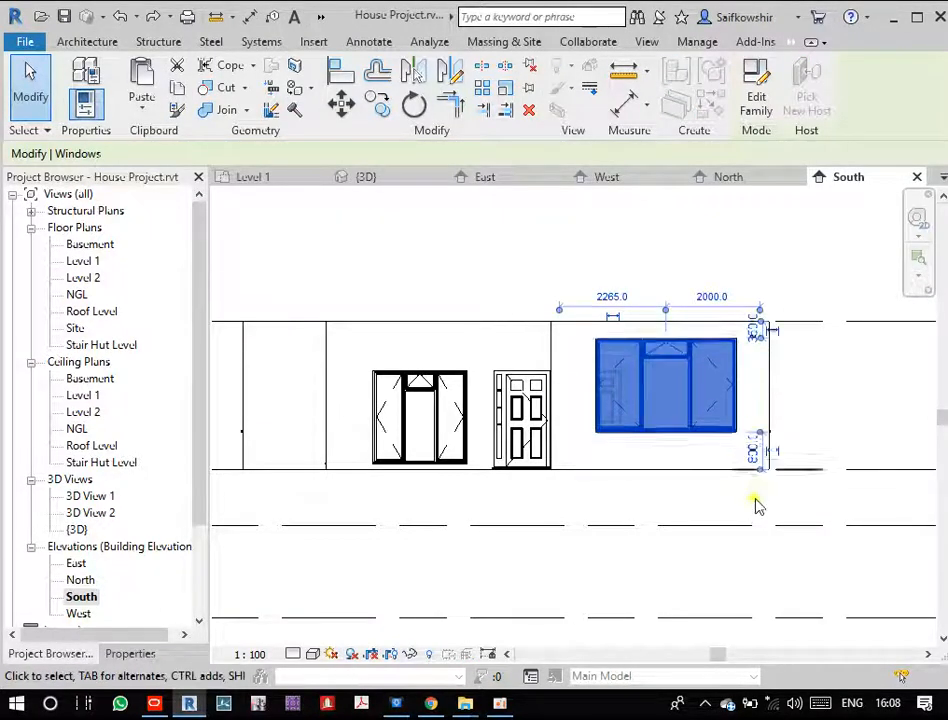
left_click(836, 413)
- Align the head of the narrower South elevation window with the head of the raised wide window
key("a")
key("l")
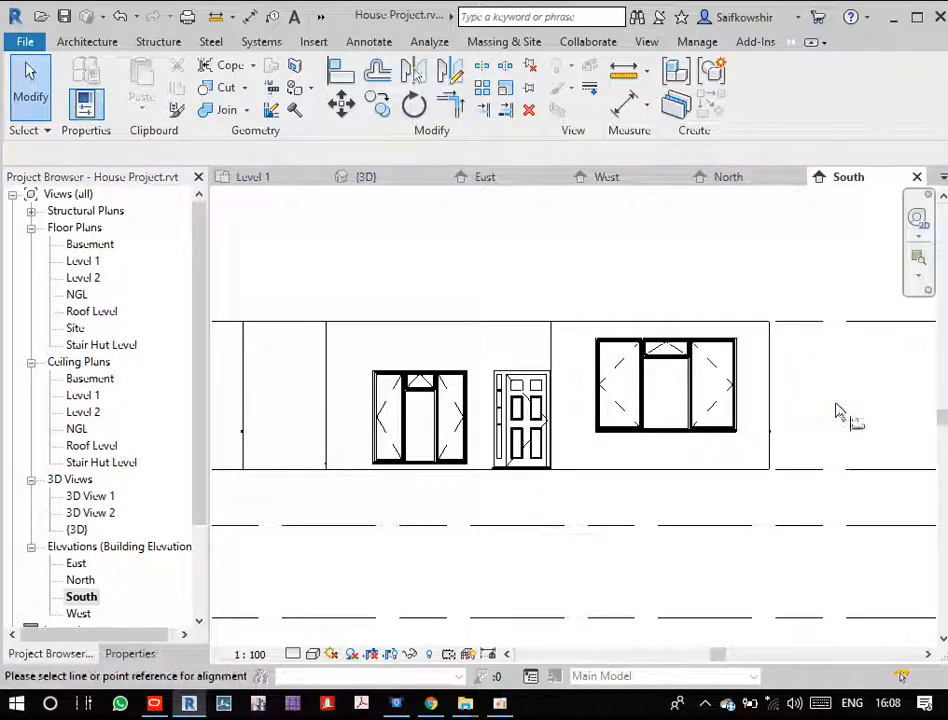
left_click(630, 338)
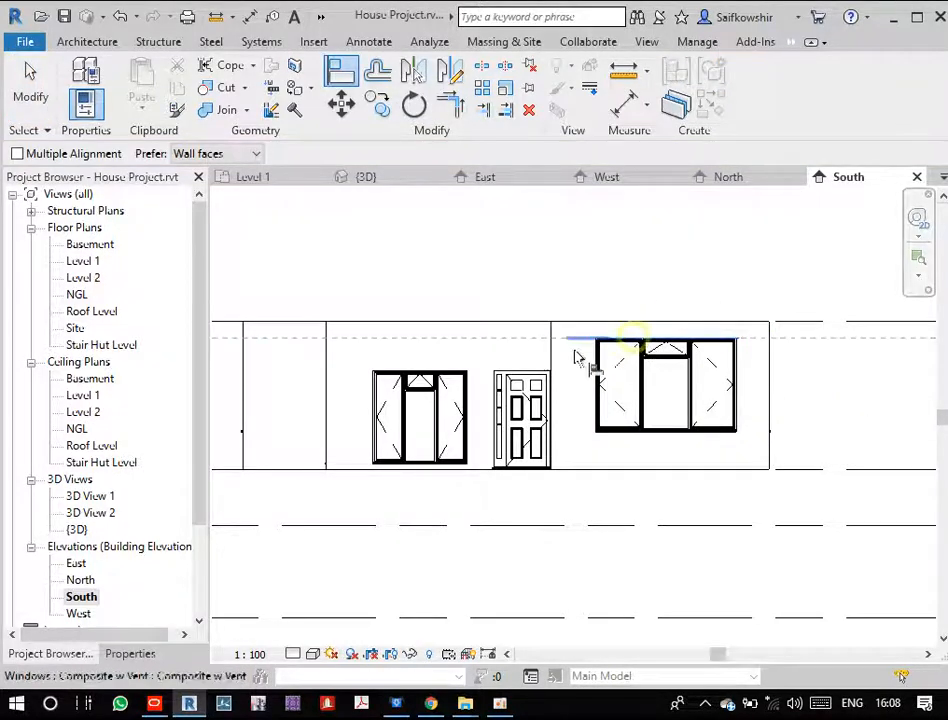
left_click(452, 373)
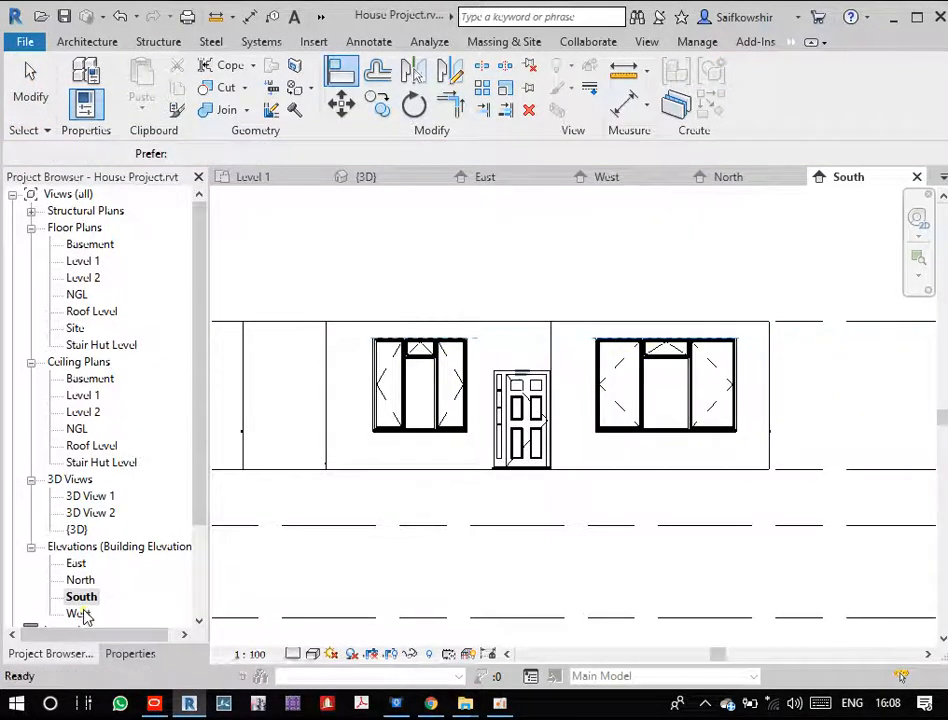
- Align the head of the low window beside the door with the raised windows' heads in the West elevation
double_click(79, 613)
middle_click_drag(554, 504, 651, 450)
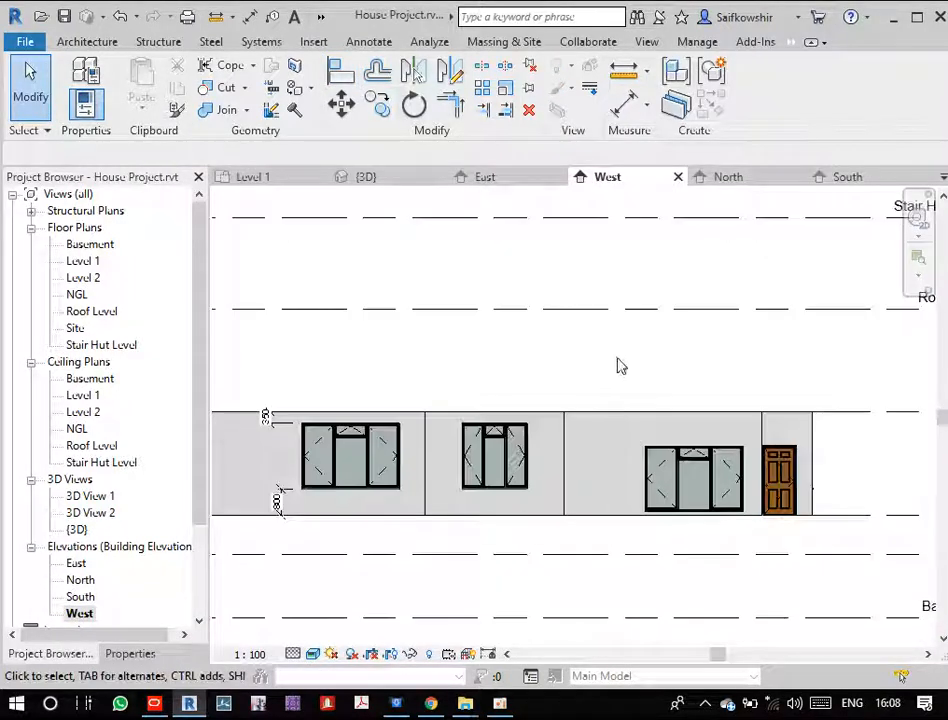
key("a")
key("l")
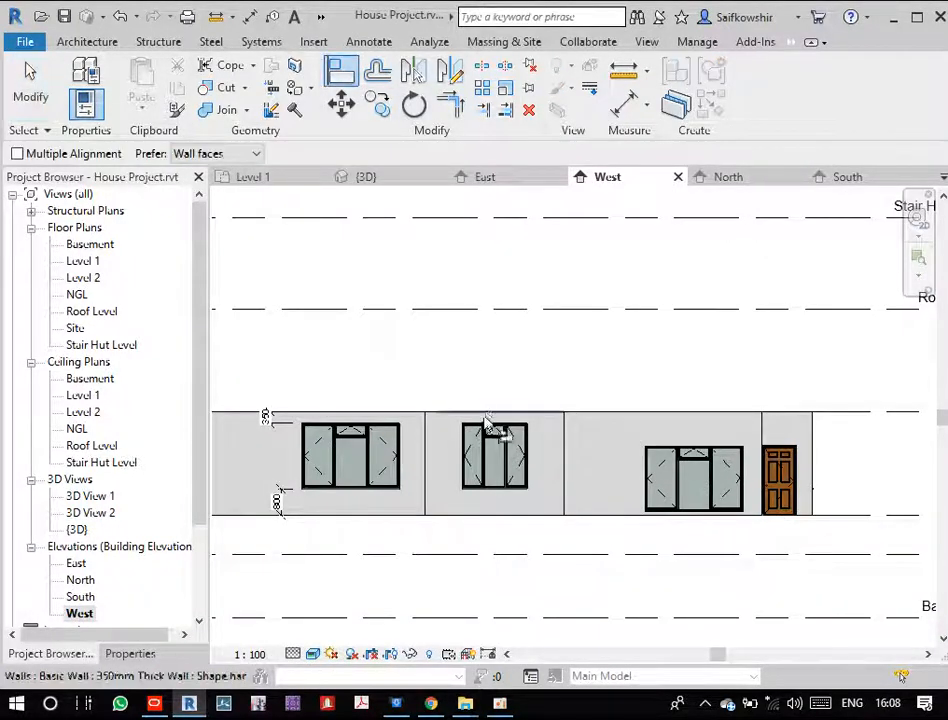
left_click(493, 426)
left_click(680, 447)
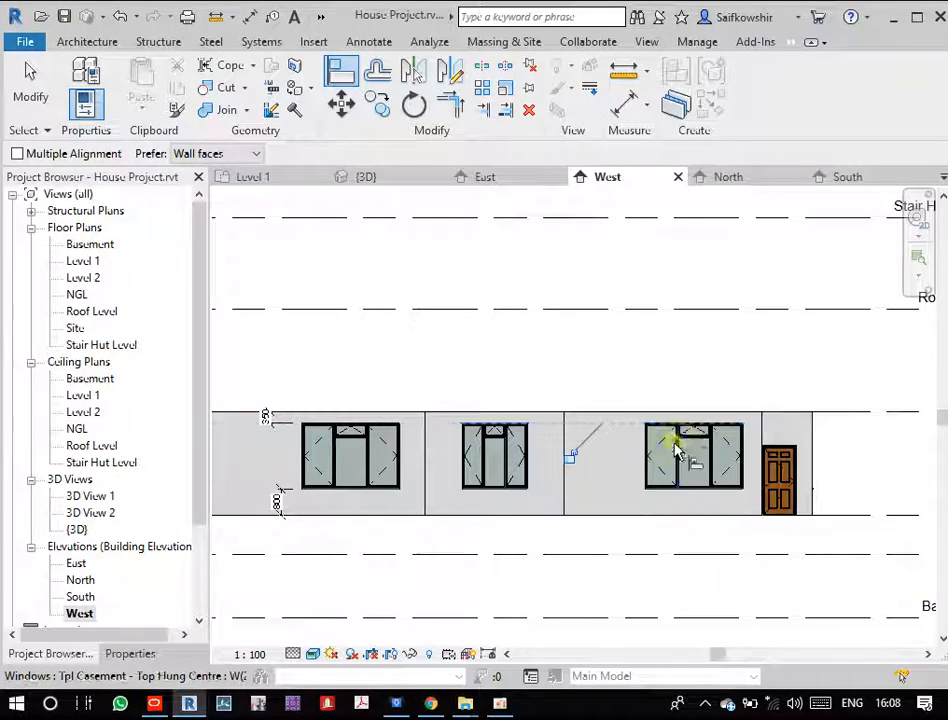
left_click(30, 84)
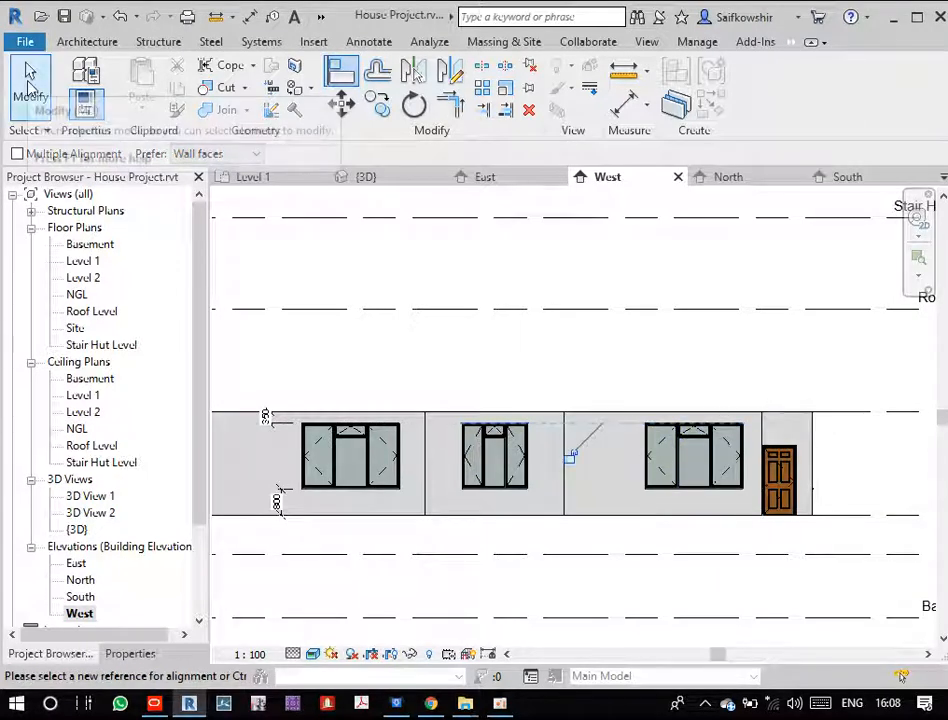
left_click(664, 440)
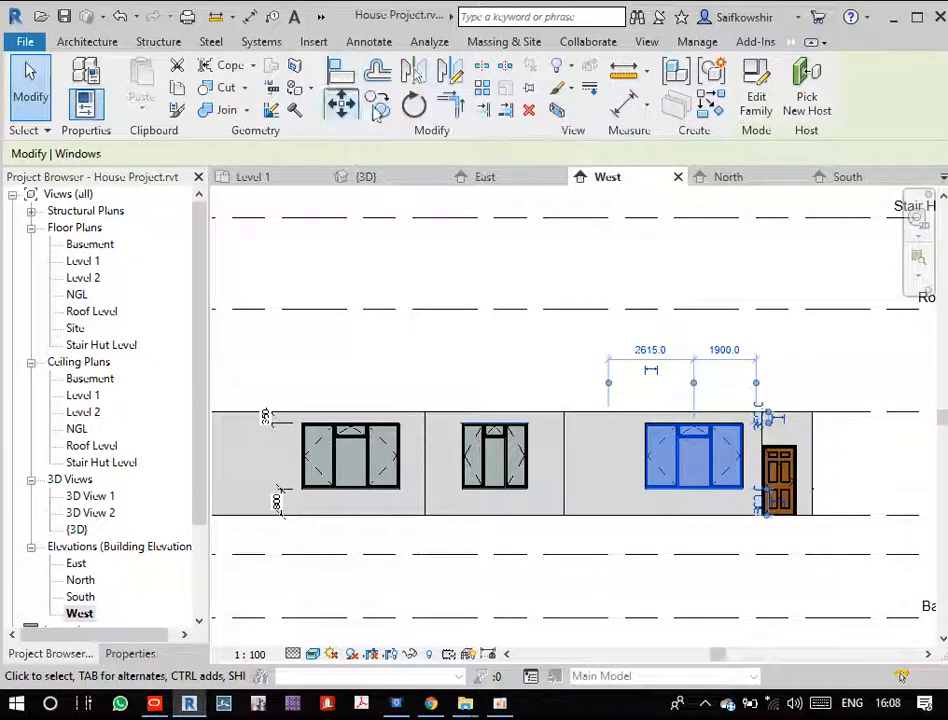
scroll(660, 347, "down", 3)
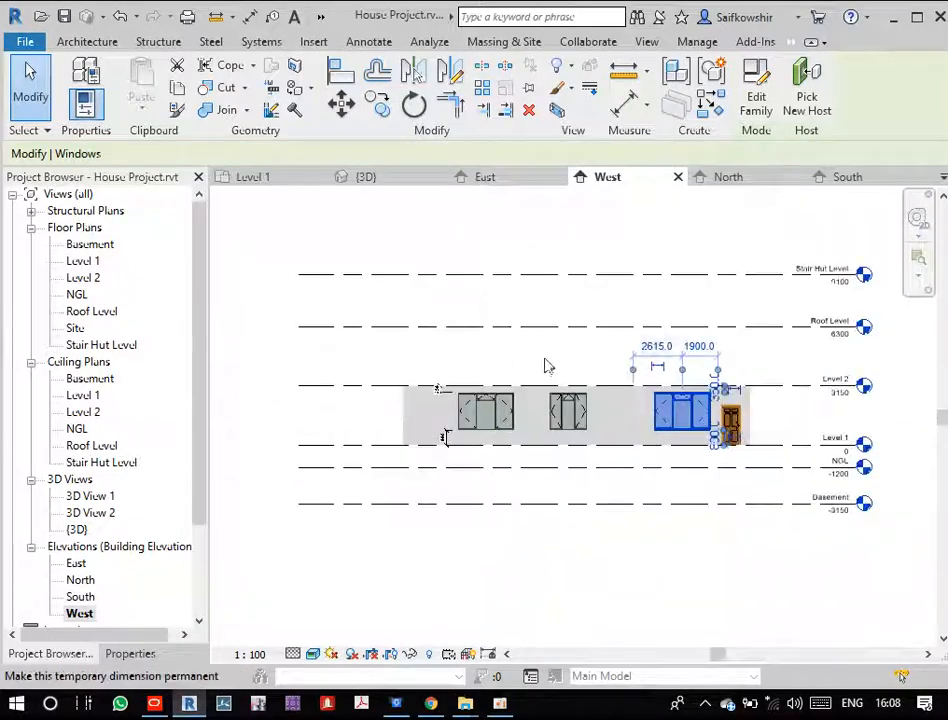
left_click(228, 314)
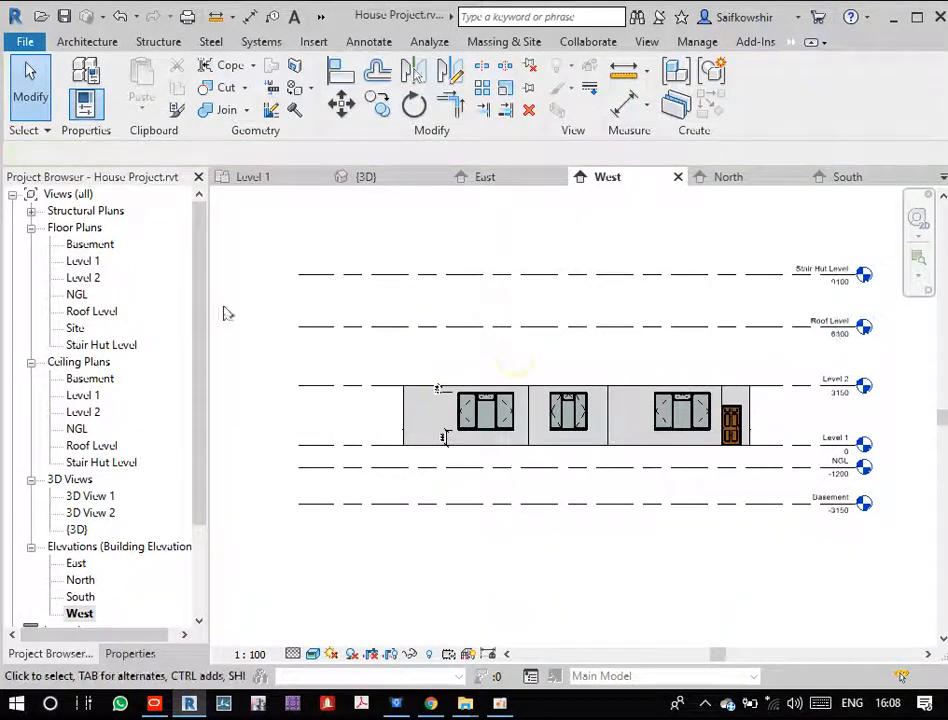
- Open the Level 1 floor plan and examine the room layout and the fitted windows
double_click(84, 261)
scroll(683, 491, "up", 3)
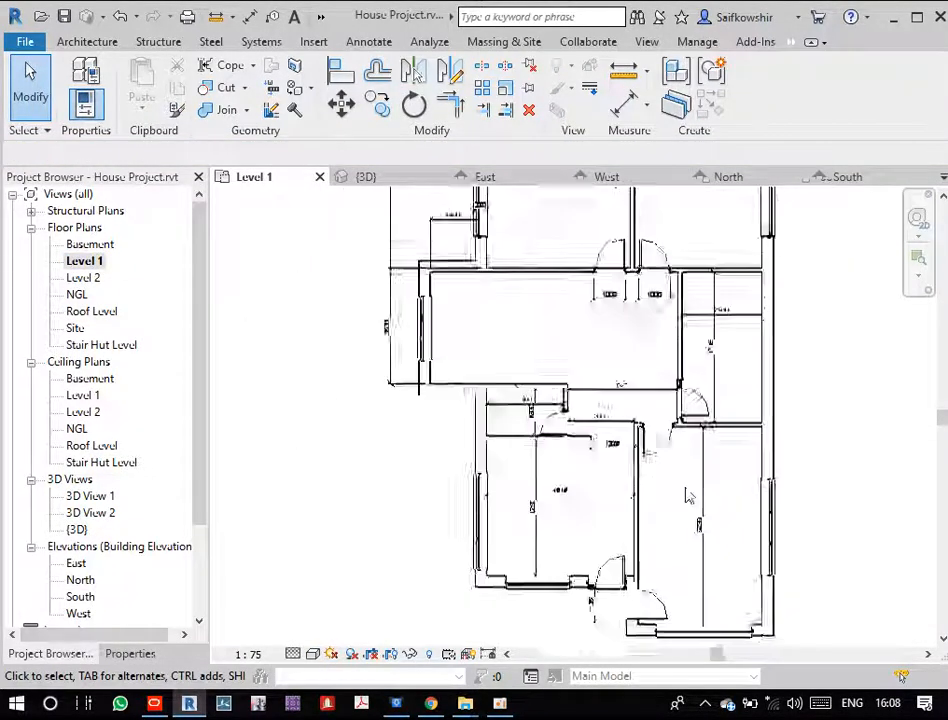
scroll(686, 492, "down", 1)
scroll(582, 535, "up", 2)
scroll(584, 536, "down", 1)
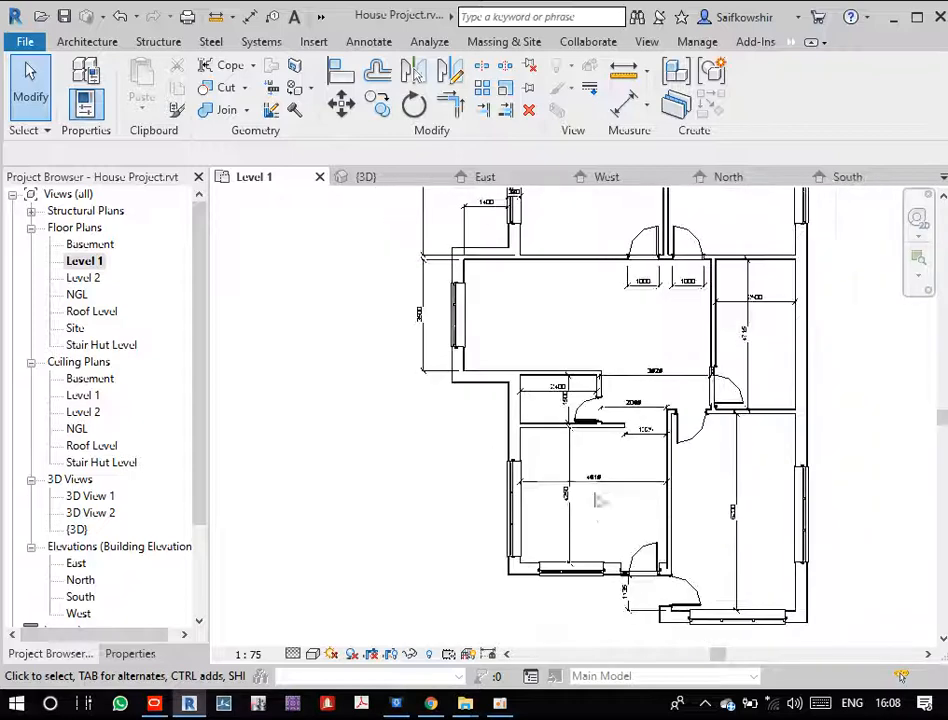
middle_click_drag(614, 315, 606, 362)
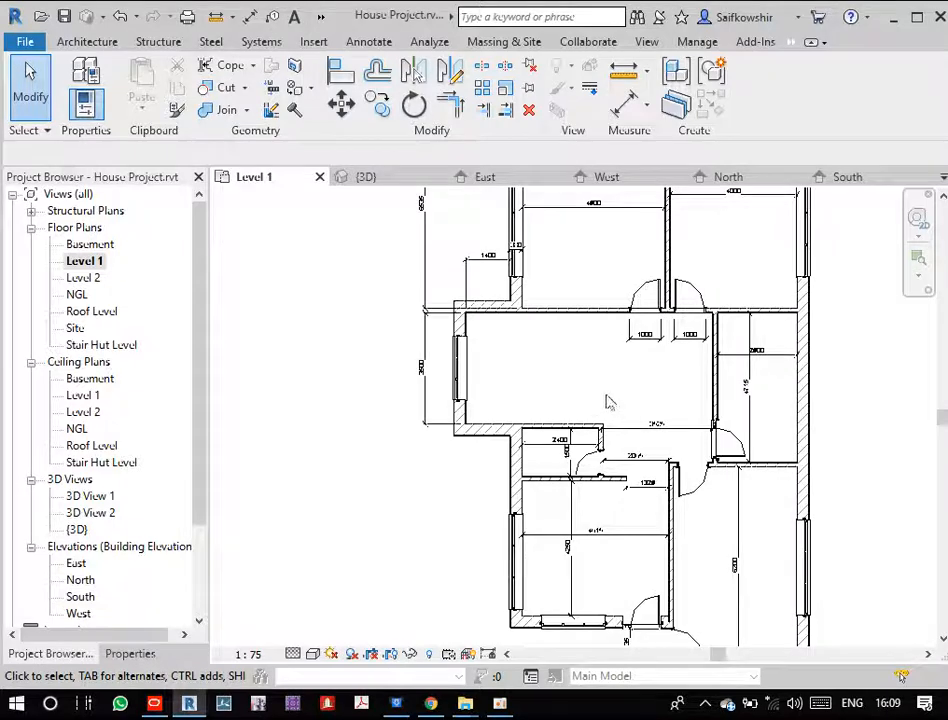
scroll(607, 400, "down", 5)
middle_click_drag(620, 387, 576, 428)
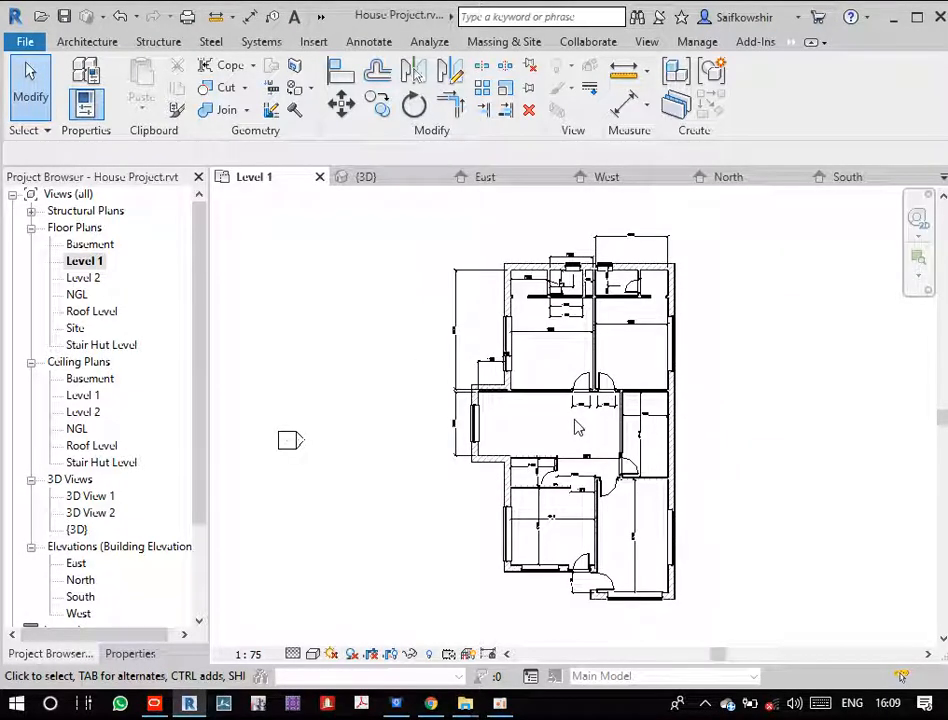
scroll(610, 313, "up", 2)
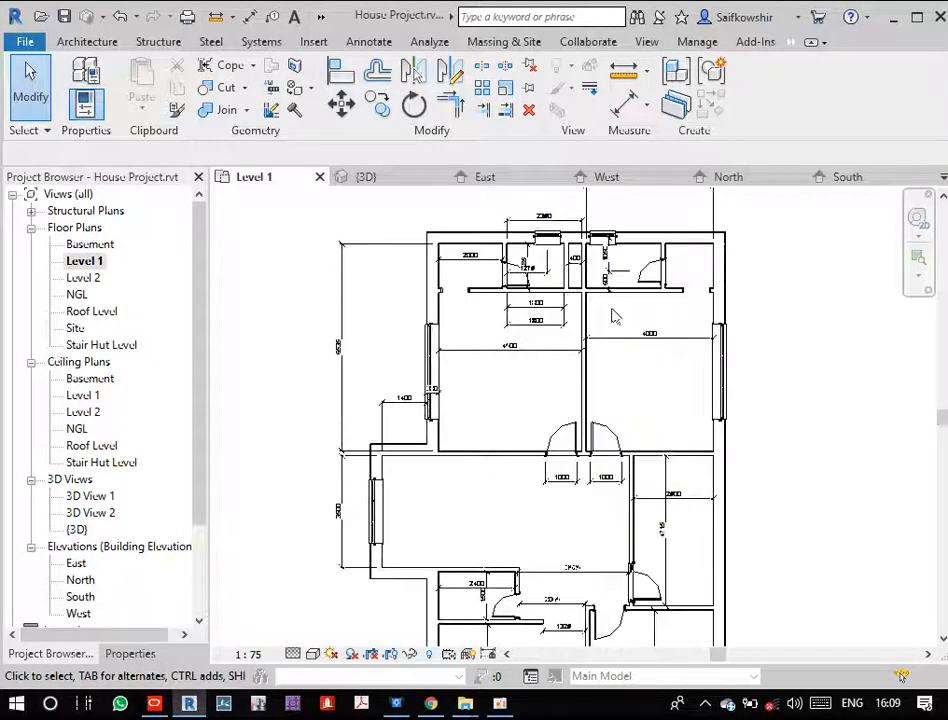
scroll(614, 317, "down", 1)
middle_click_drag(575, 374, 609, 377)
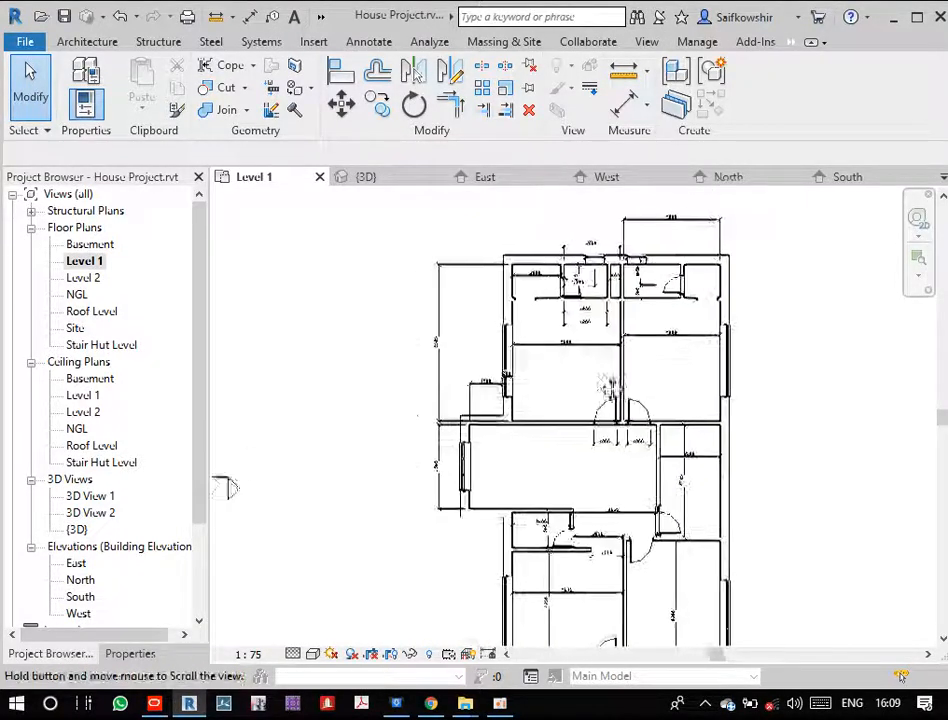
- Try to start an architectural floor boundary sketch in the Level 1 plan
left_click(88, 42)
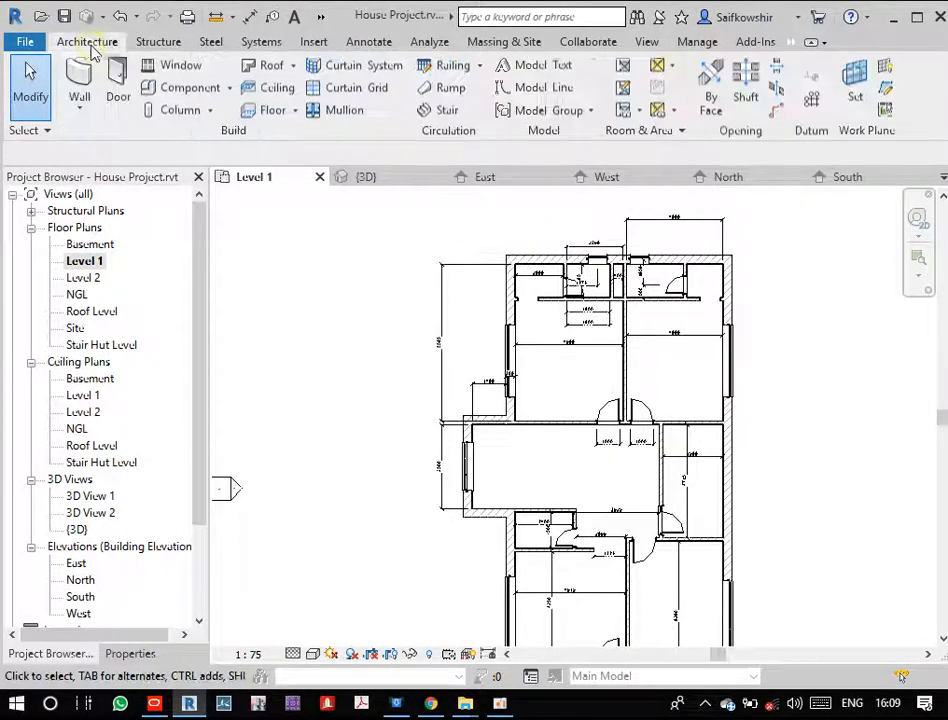
left_click(295, 111)
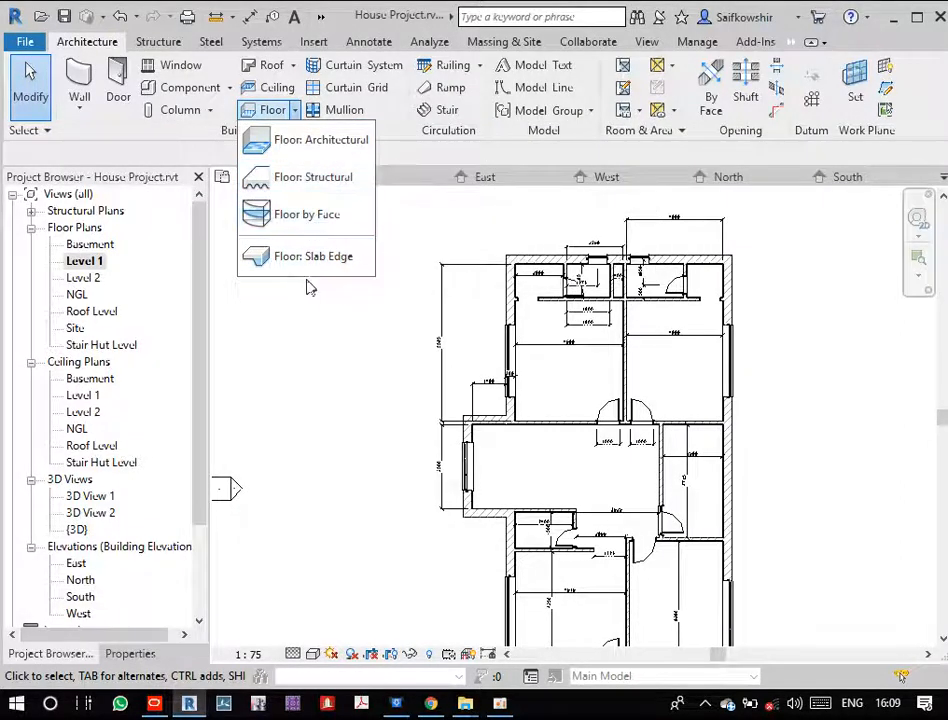
left_click(321, 147)
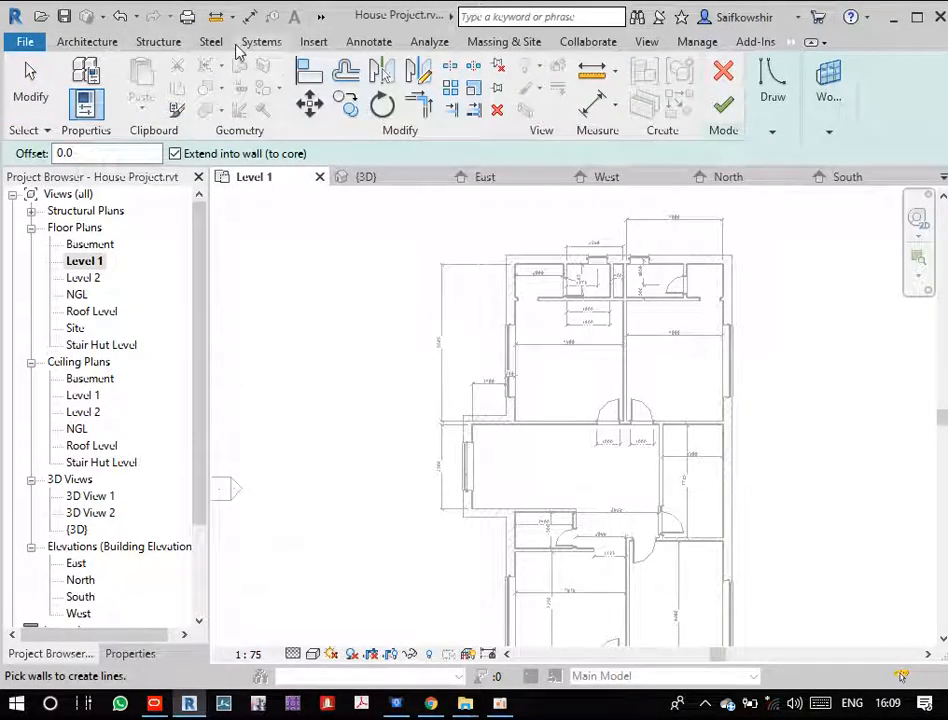
left_click(30, 85)
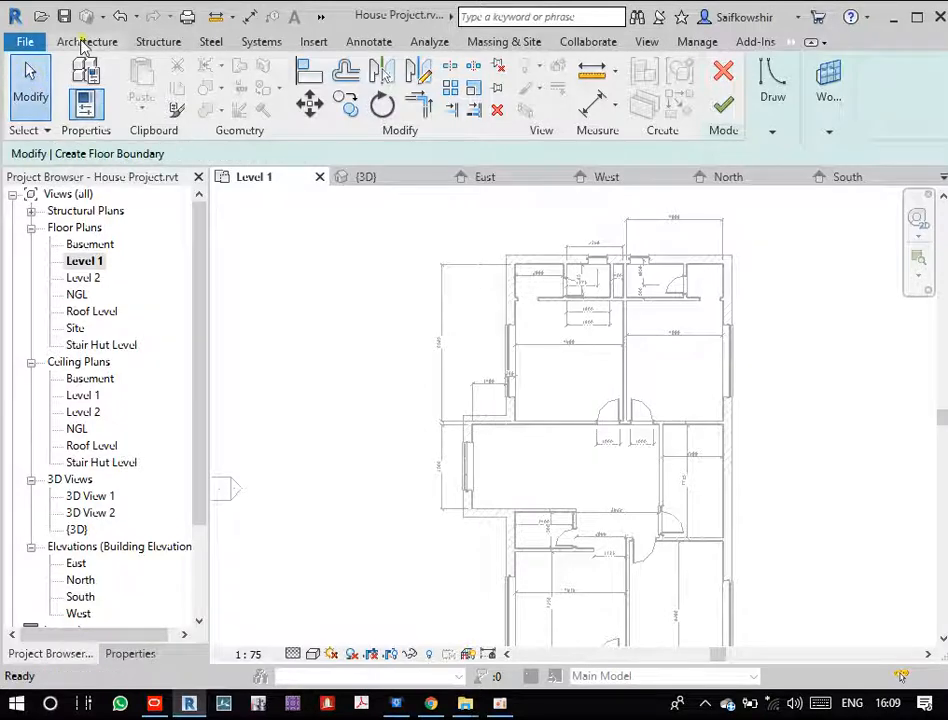
left_click(86, 44)
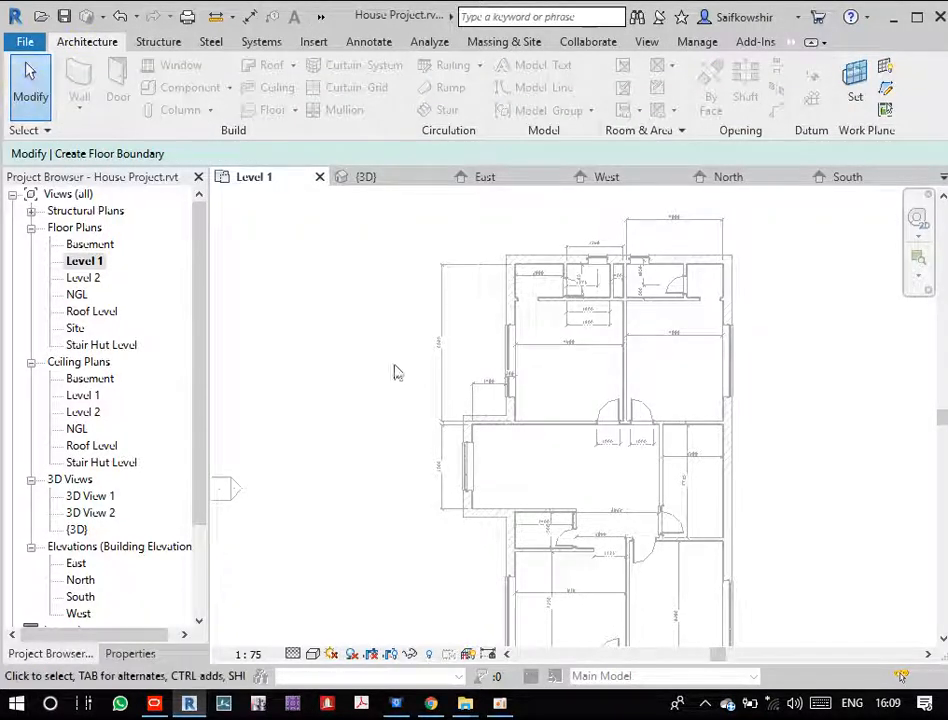
scroll(394, 309, "down", 2)
scroll(394, 309, "down", 1)
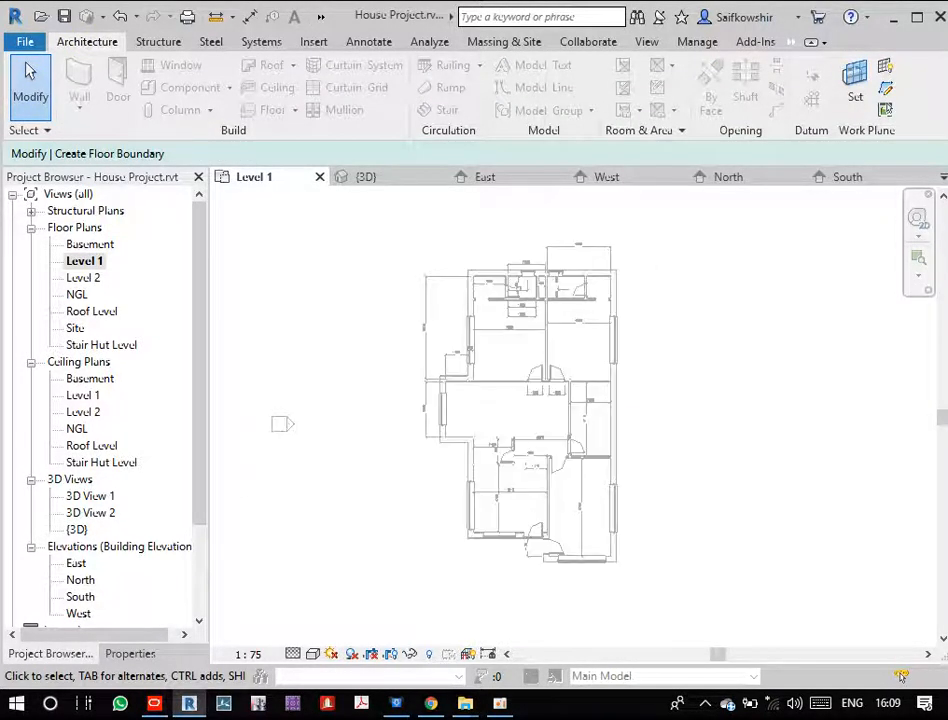
- Minimize the ribbon to panel buttons and restore the full ribbon
double_click(114, 46)
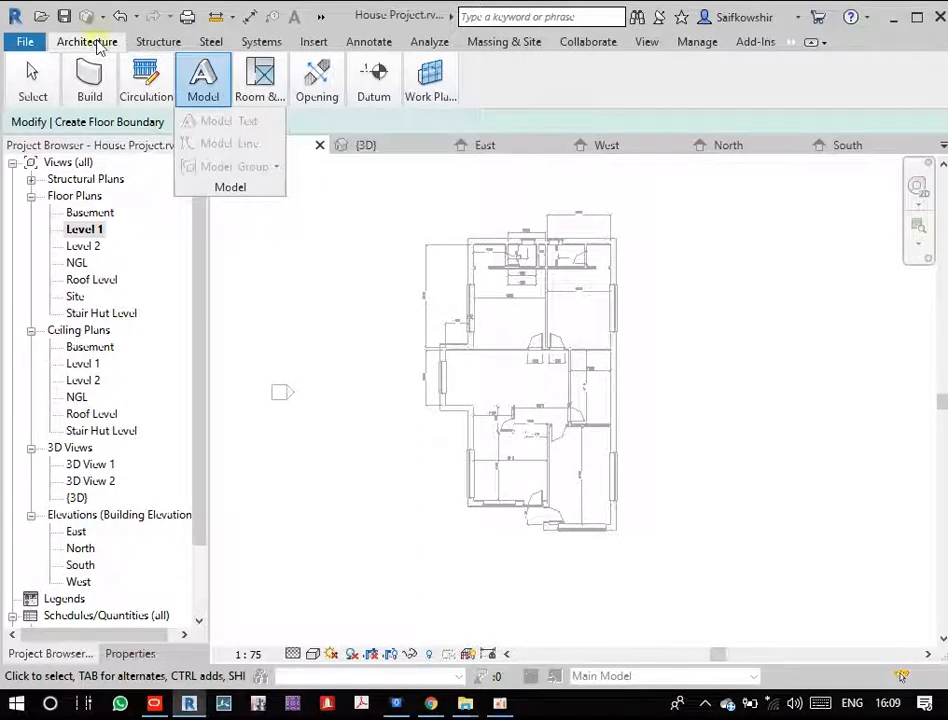
left_click(813, 42)
left_click(823, 44)
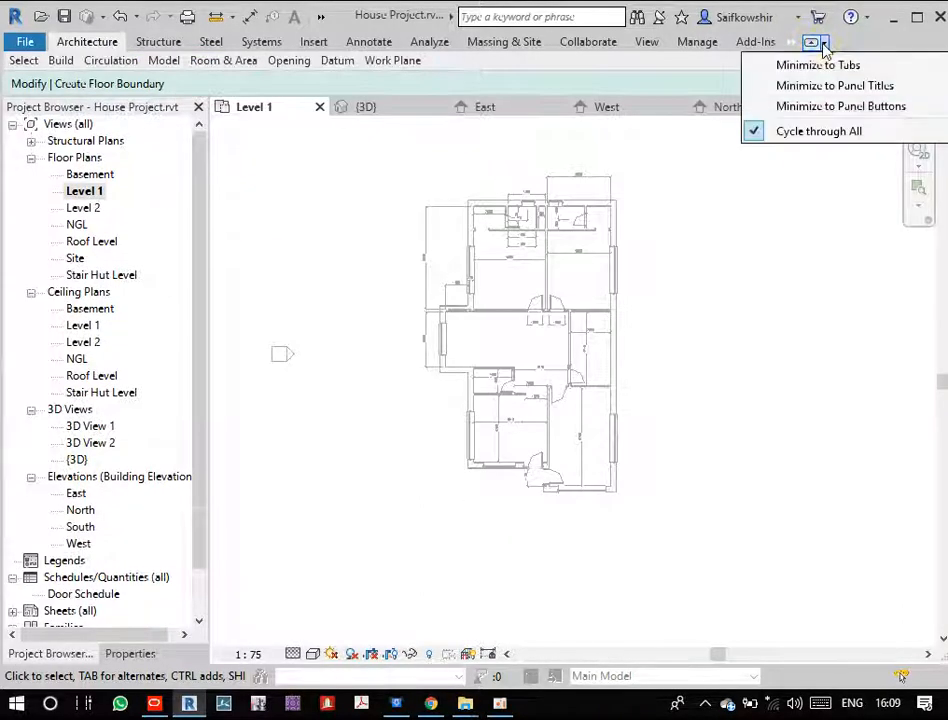
left_click(820, 107)
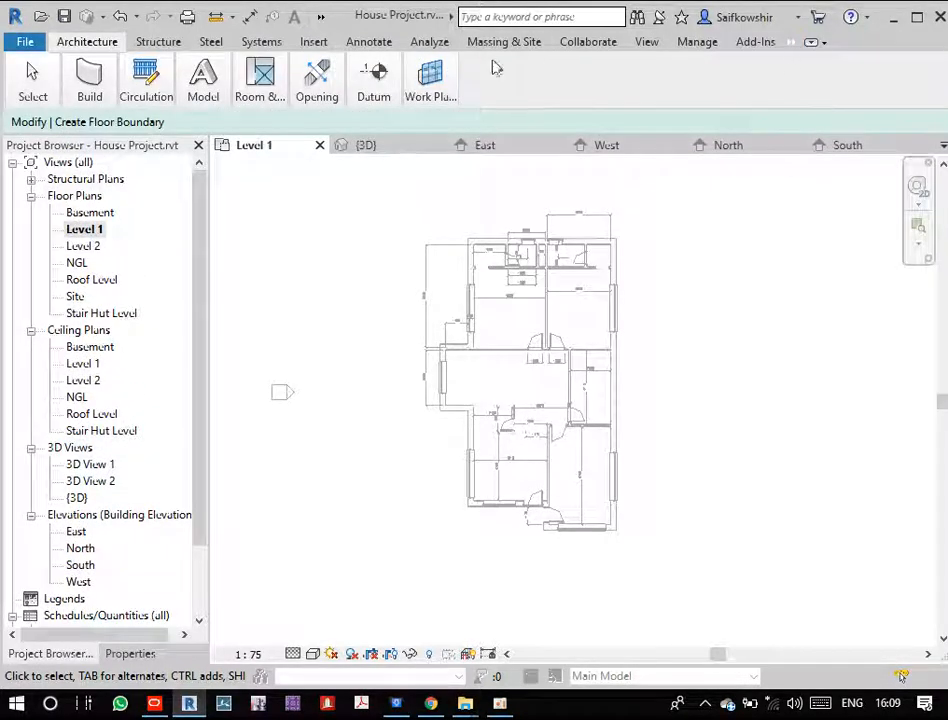
mouse_move(33, 79)
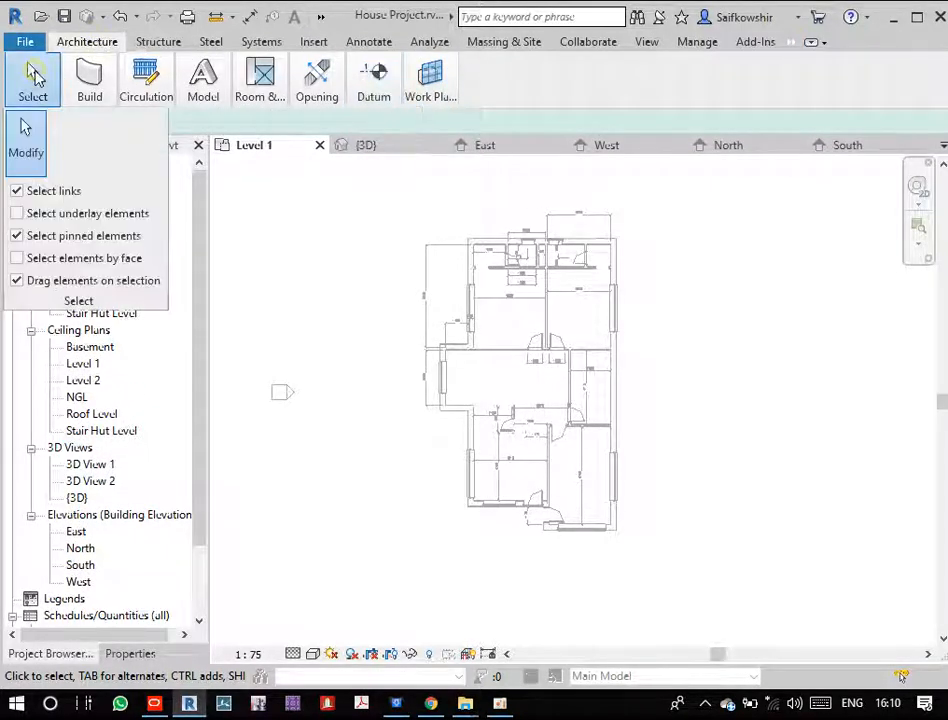
left_click(814, 43)
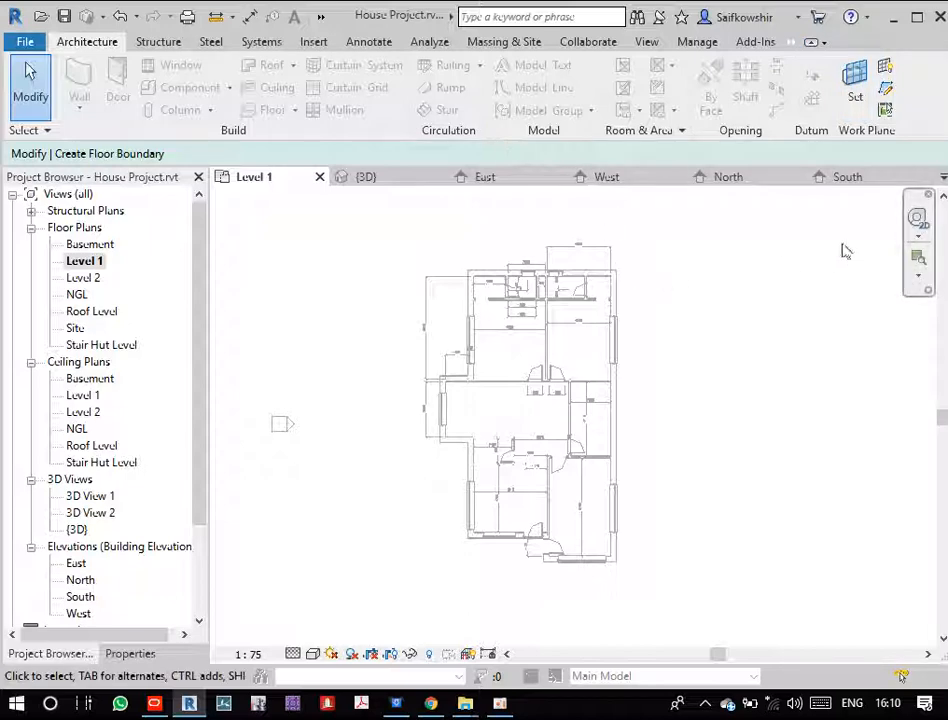
scroll(800, 330, "down", 3)
scroll(790, 342, "up", 2)
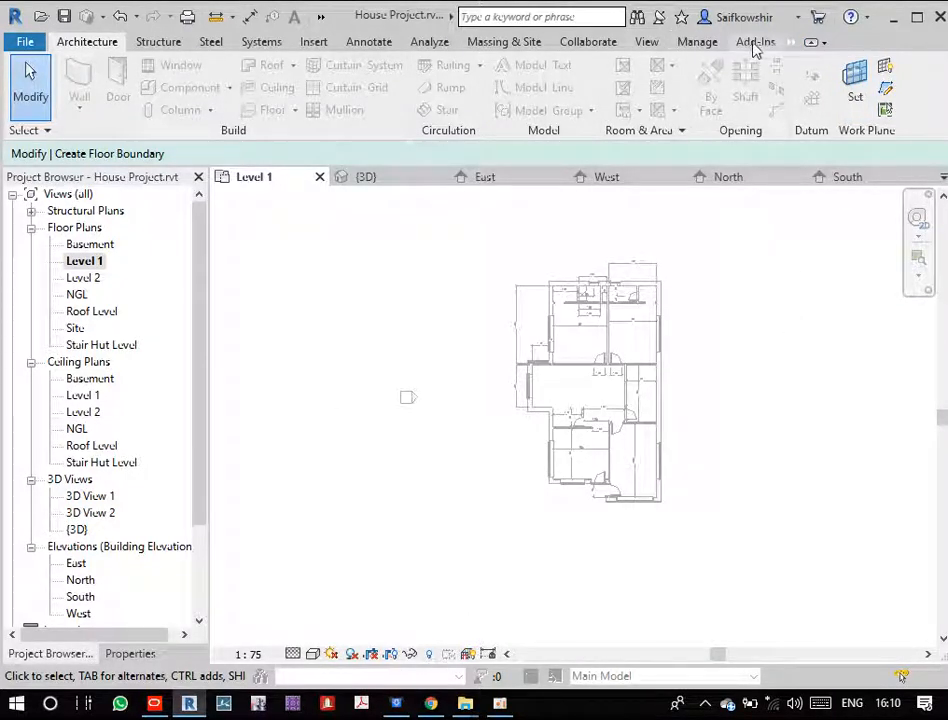
left_click(172, 45)
scroll(736, 334, "down", 1)
scroll(736, 334, "up", 1)
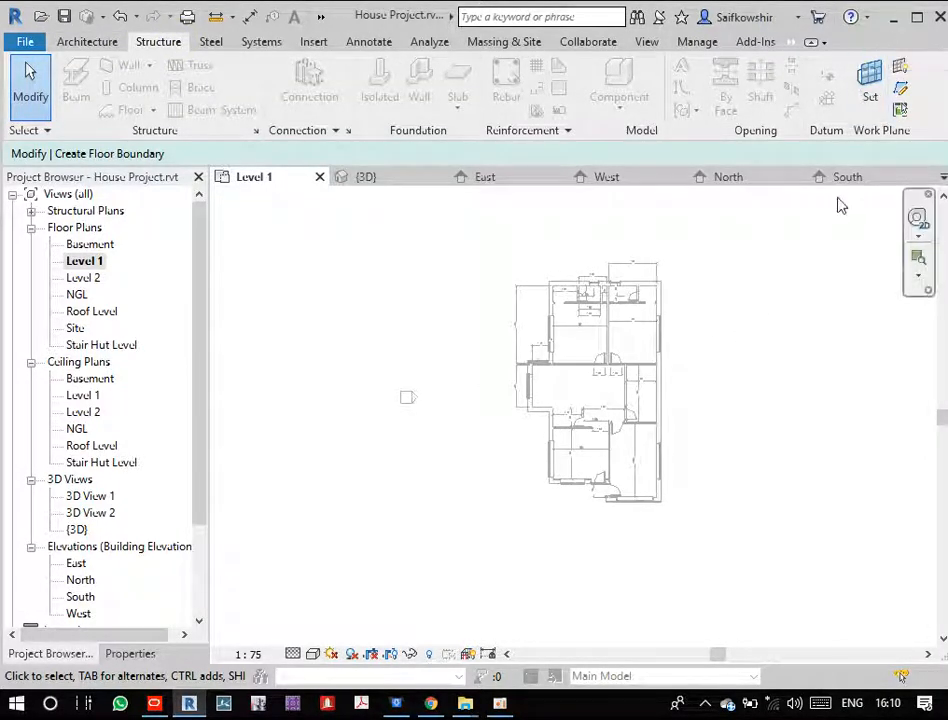
- Close Revit with the changes to House Project.rvt saved, and launch Revit again
key("alt")
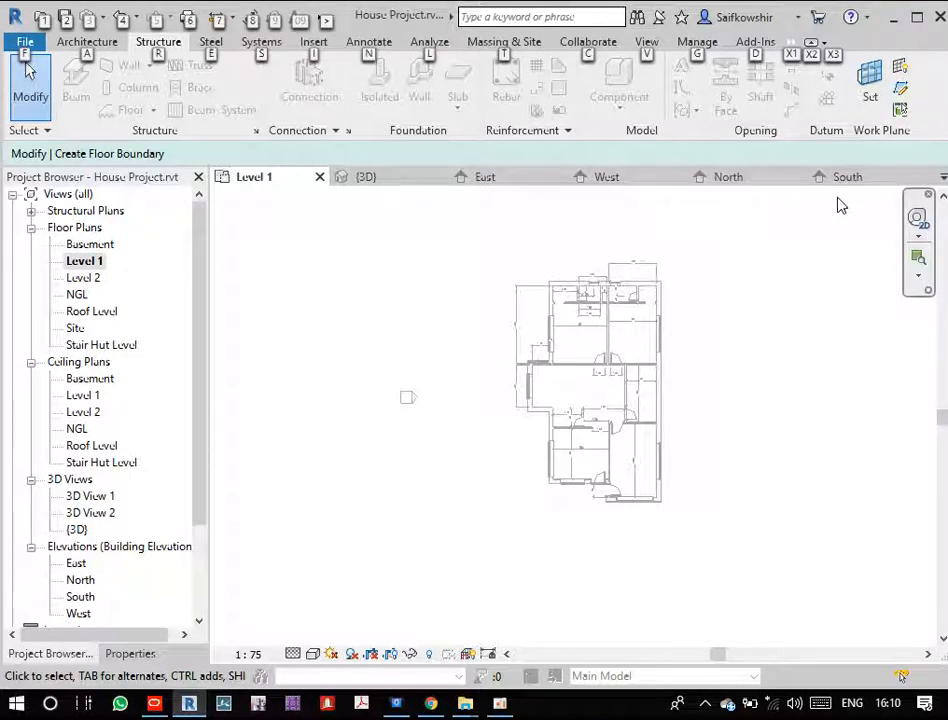
key("alt+F4")
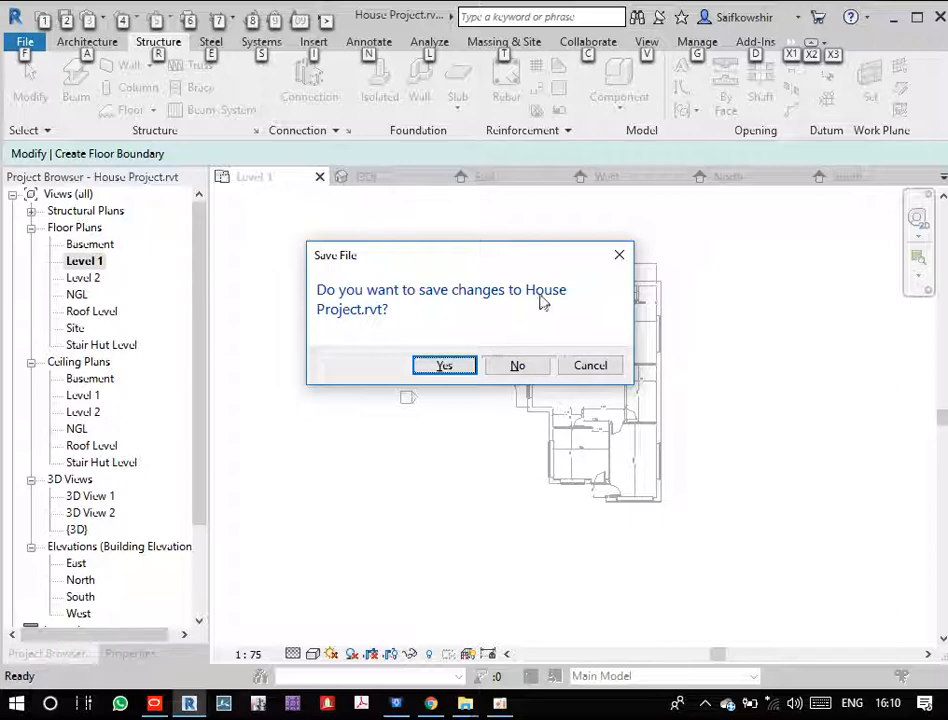
left_click(462, 365)
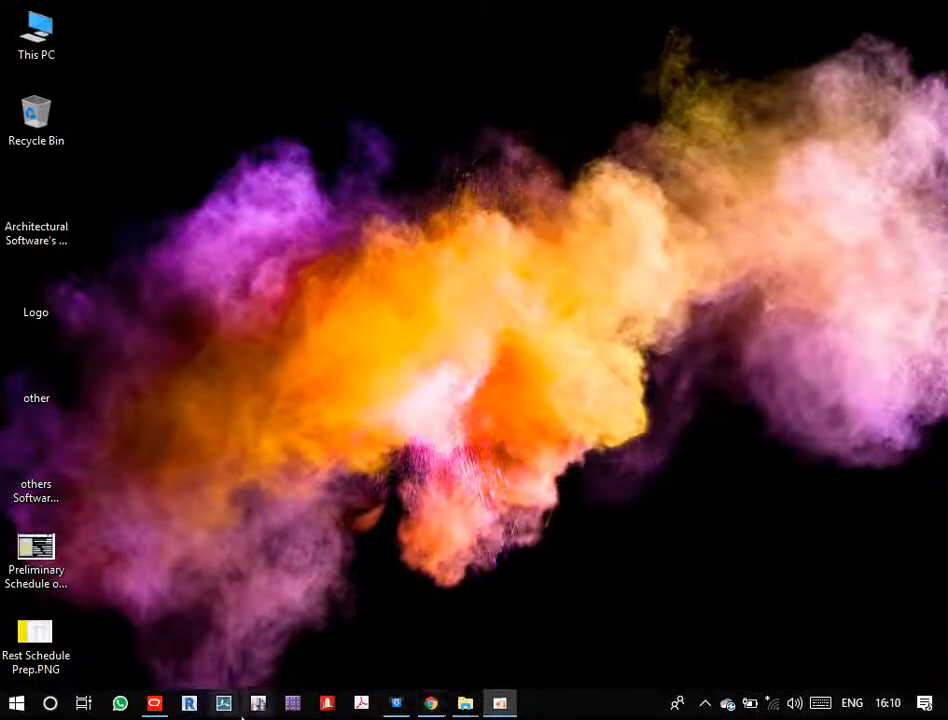
left_click(188, 704)
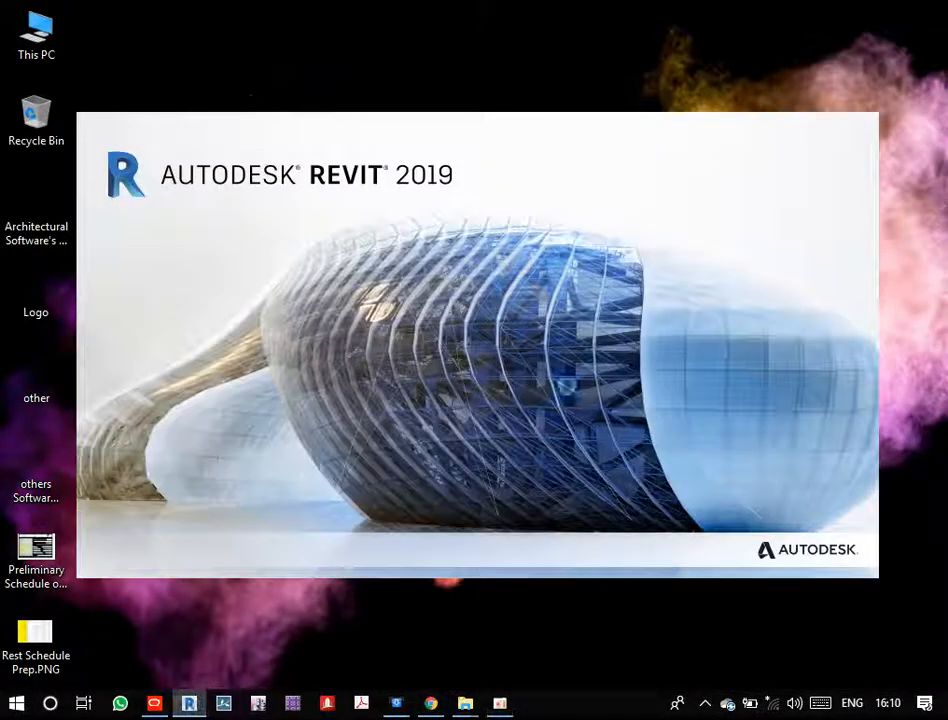